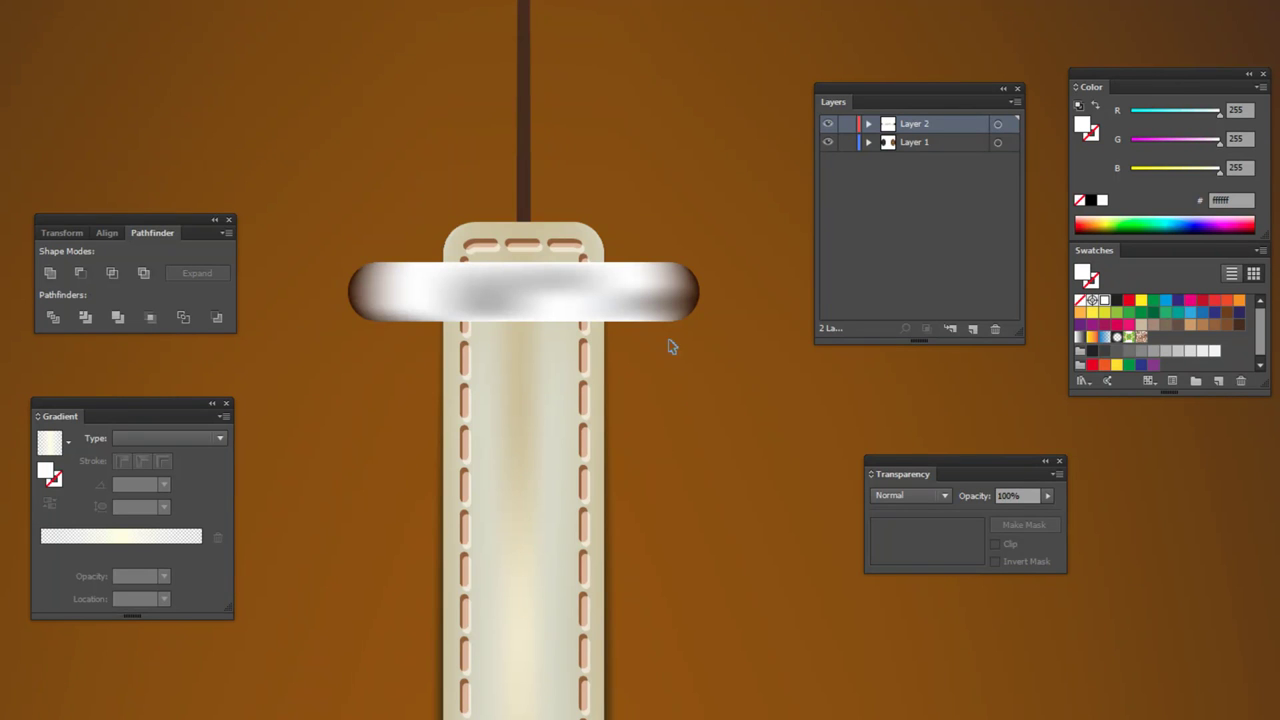
- Place a copy of the silver loop just below the original and fill it near-black
click(614, 315)
click(670, 380)
click(638, 292)
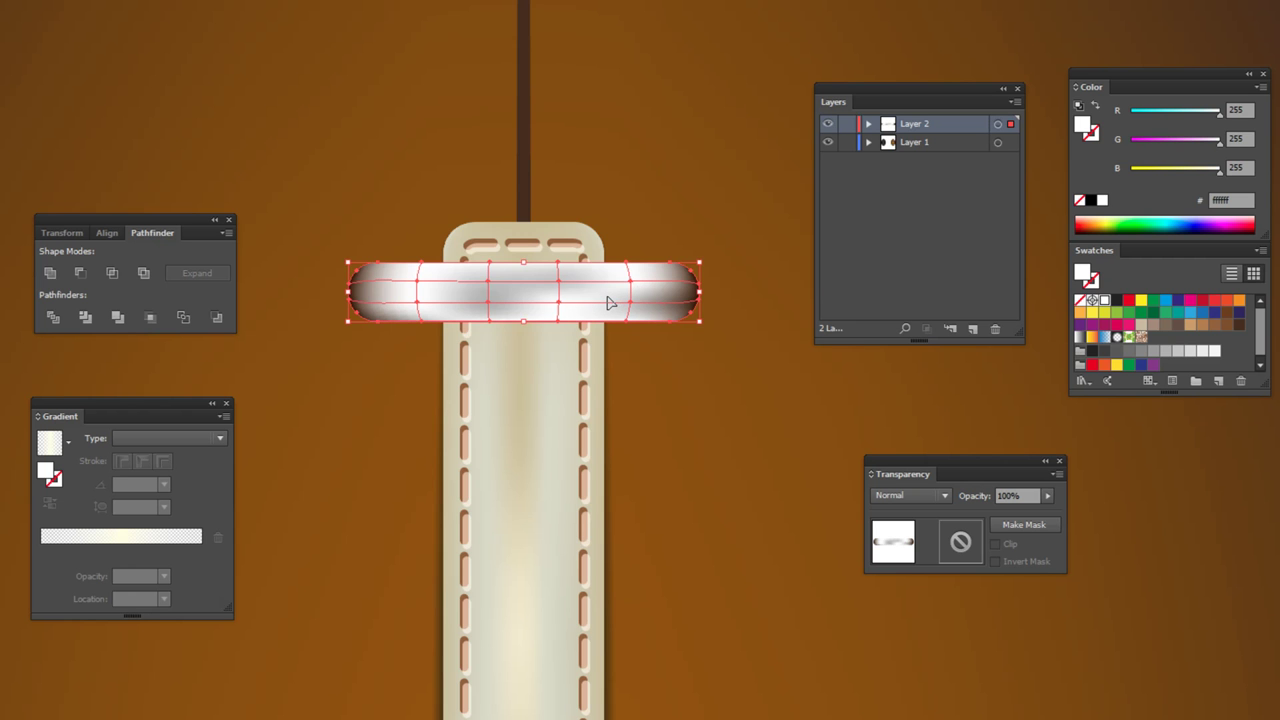
drag(612, 304, 612, 380)
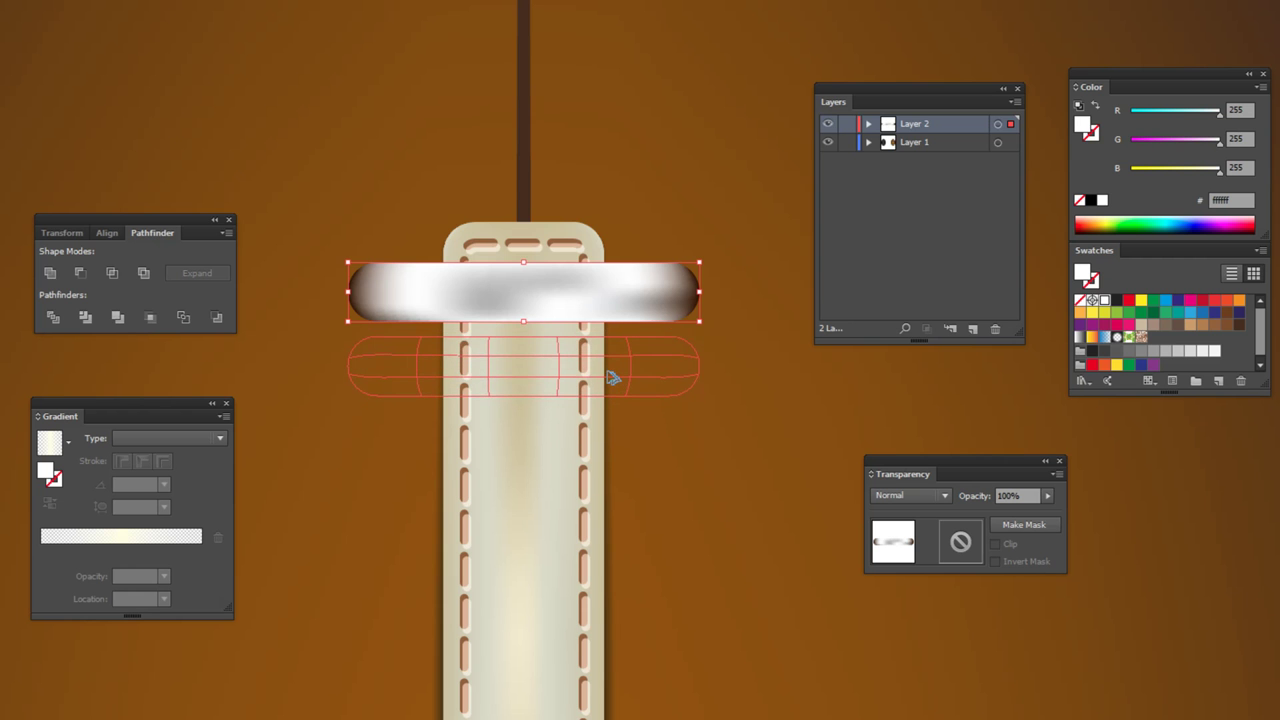
mouse_move(612, 380)
mouse_down()
mouse_move(611, 345)
mouse_move(627, 396)
mouse_move(632, 380)
mouse_up()
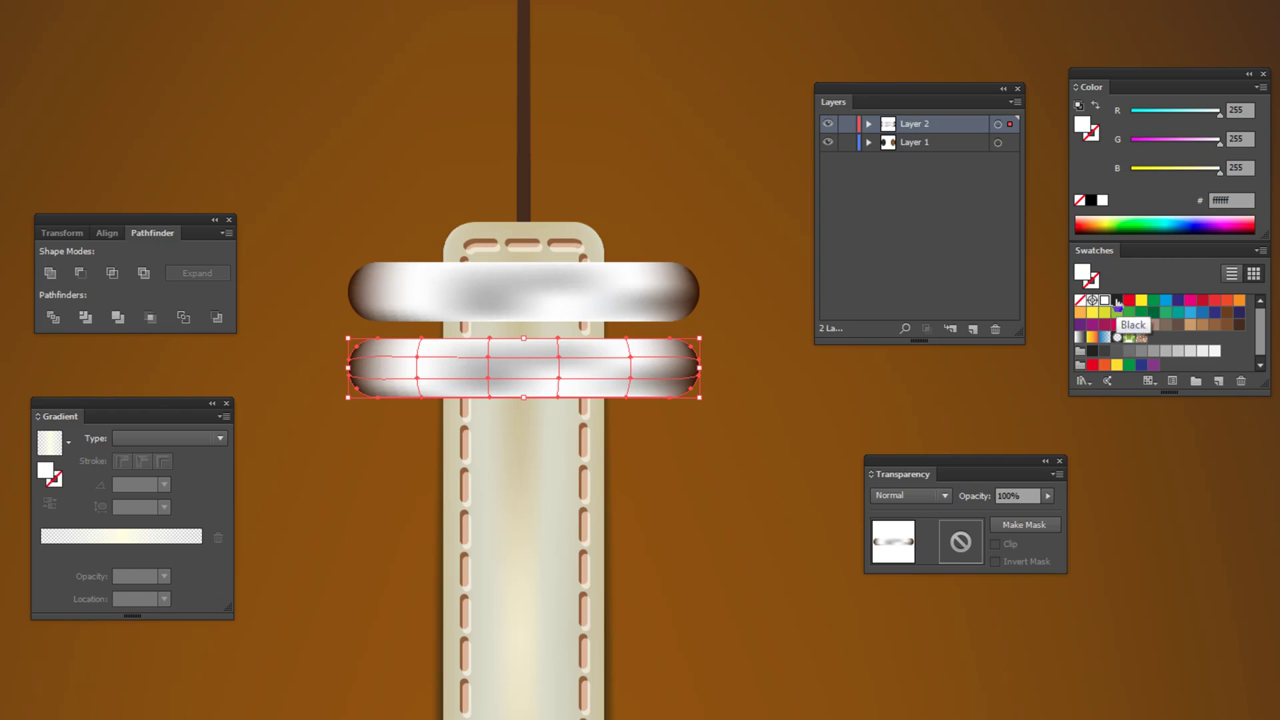
click(1117, 301)
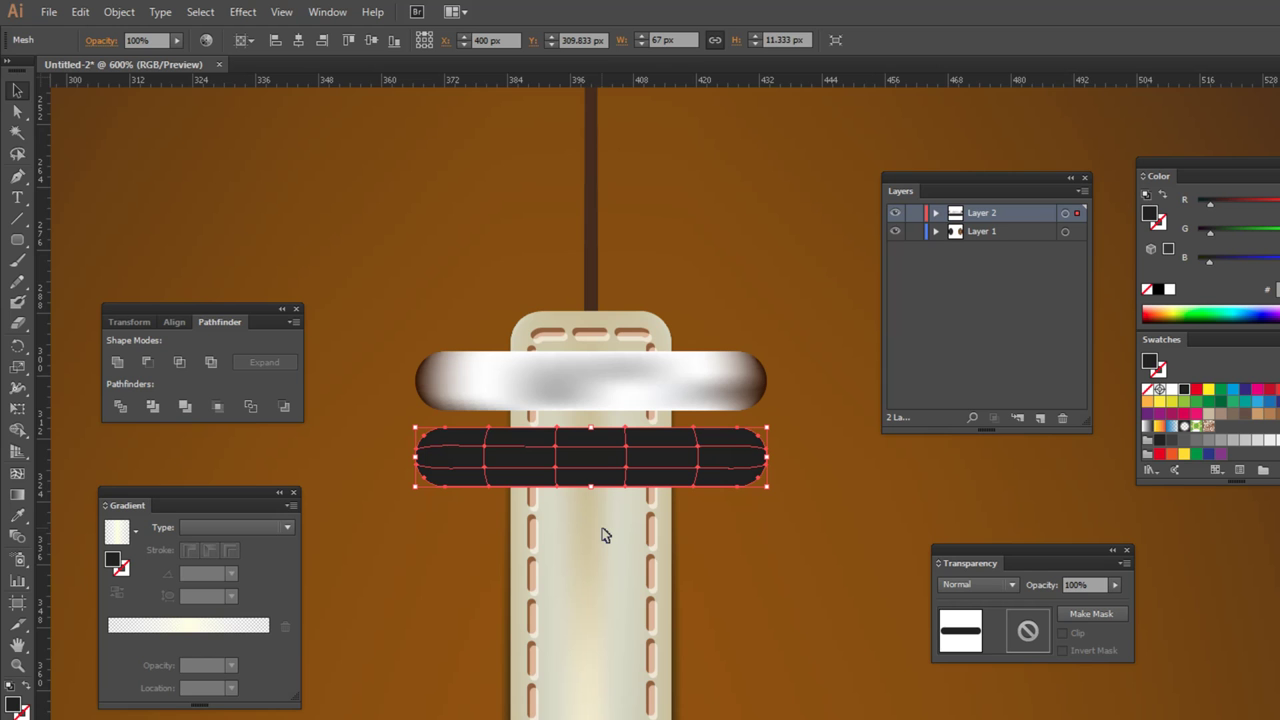
- Lasso-select the dark copy's bottom mesh points and set their opacity to 0%
click(18, 156)
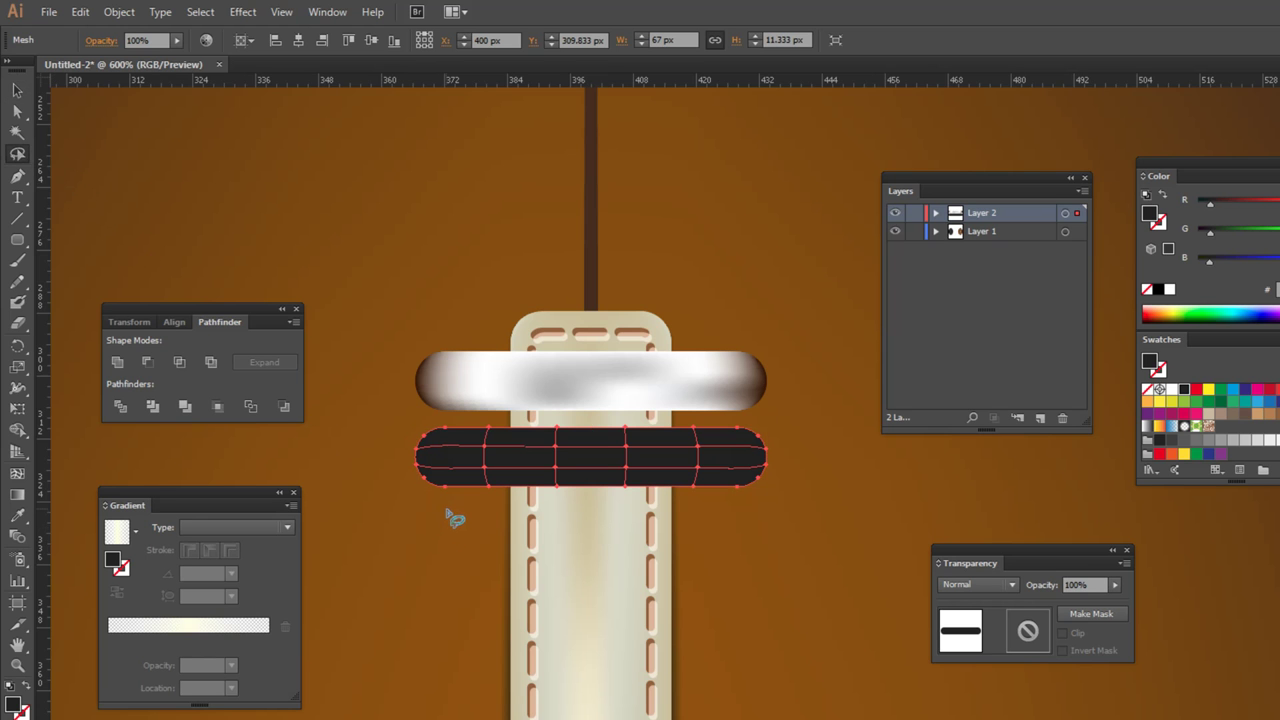
mouse_move(447, 501)
mouse_down()
mouse_move(471, 476)
mouse_move(749, 481)
mouse_move(736, 526)
mouse_up()
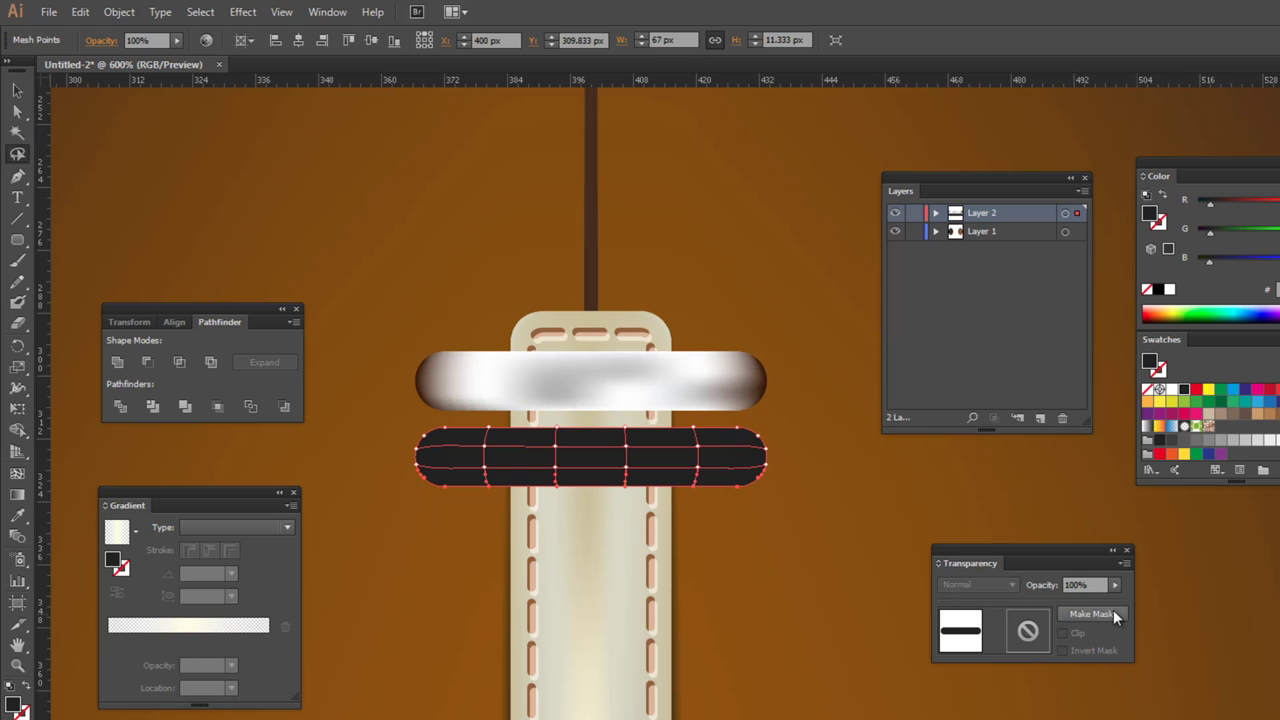
click(1075, 585)
text(0)
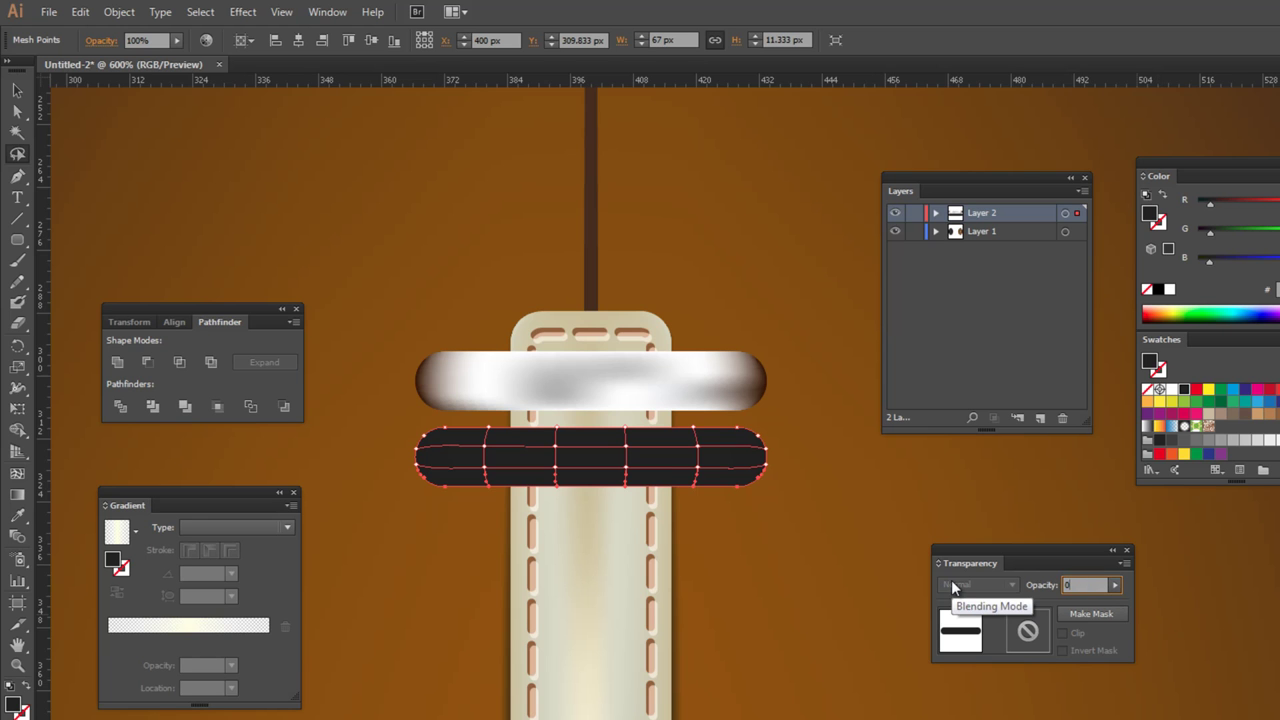
key(Return)
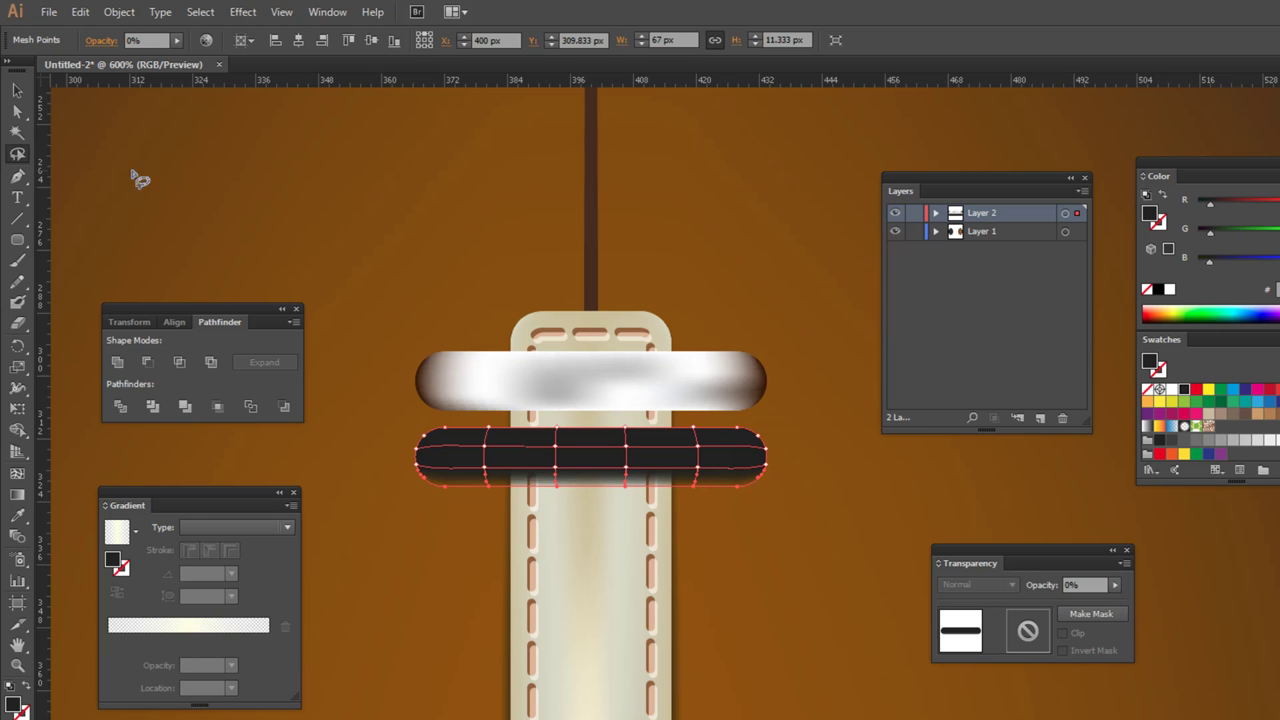
- Move the faded dark bar up onto the silver loop as its shadow
click(17, 90)
click(874, 430)
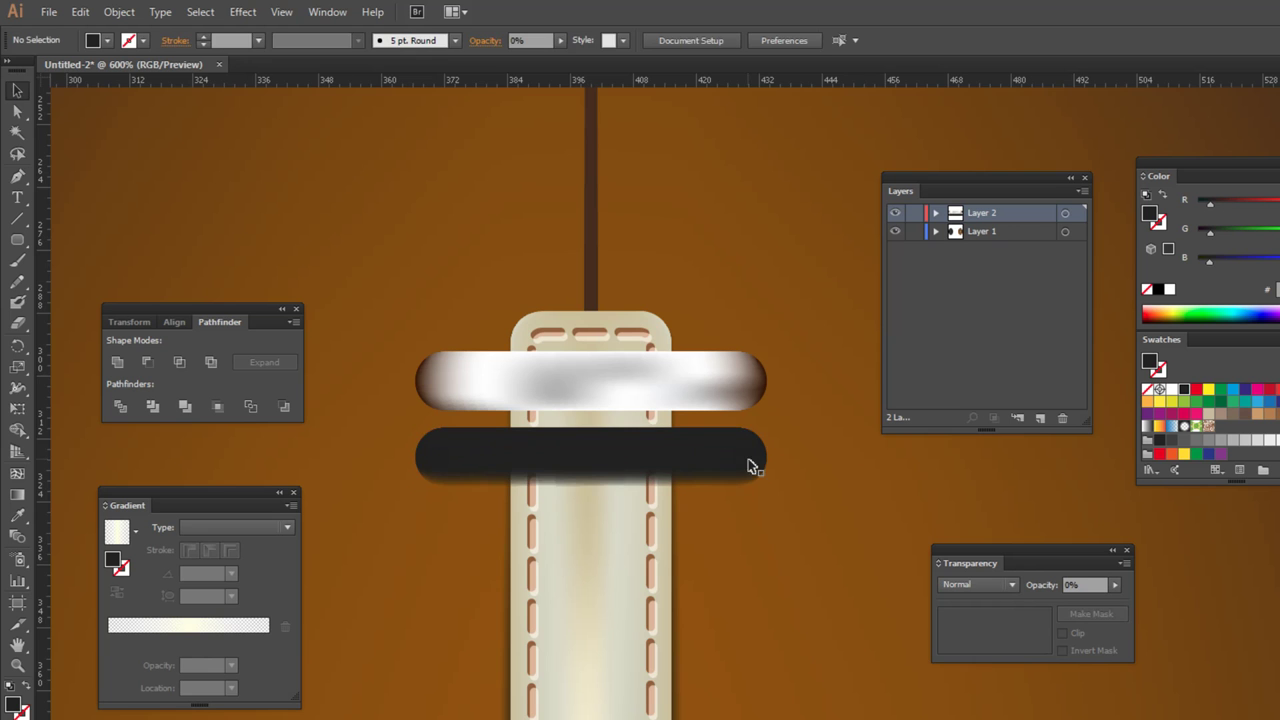
click(699, 472)
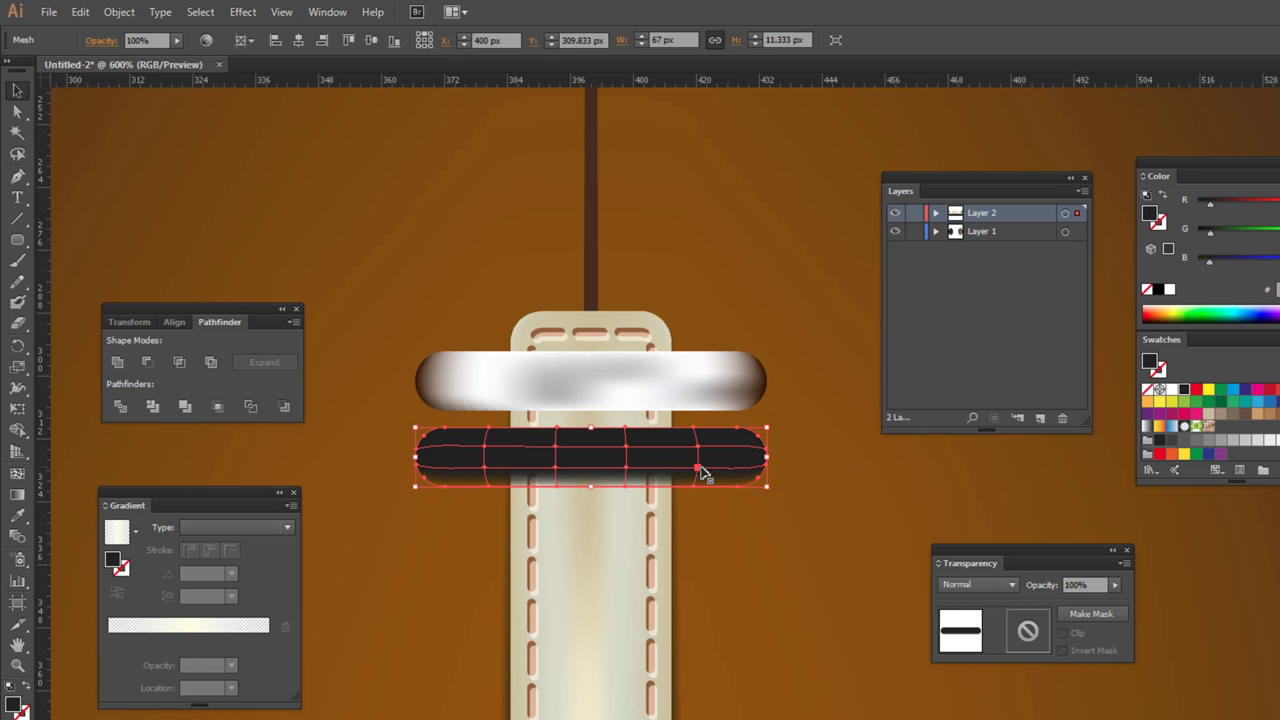
drag(699, 472, 699, 408)
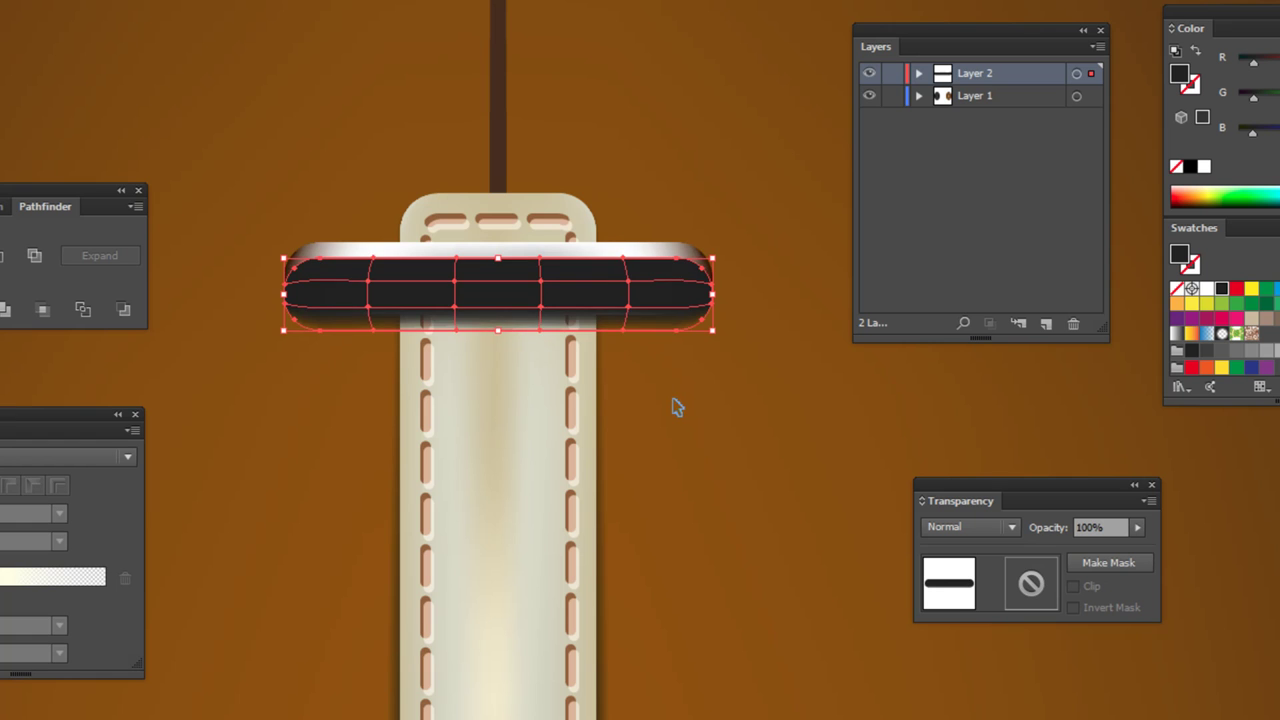
- Restack the silver loop mesh above the dark shadow in Layer 2
click(643, 355)
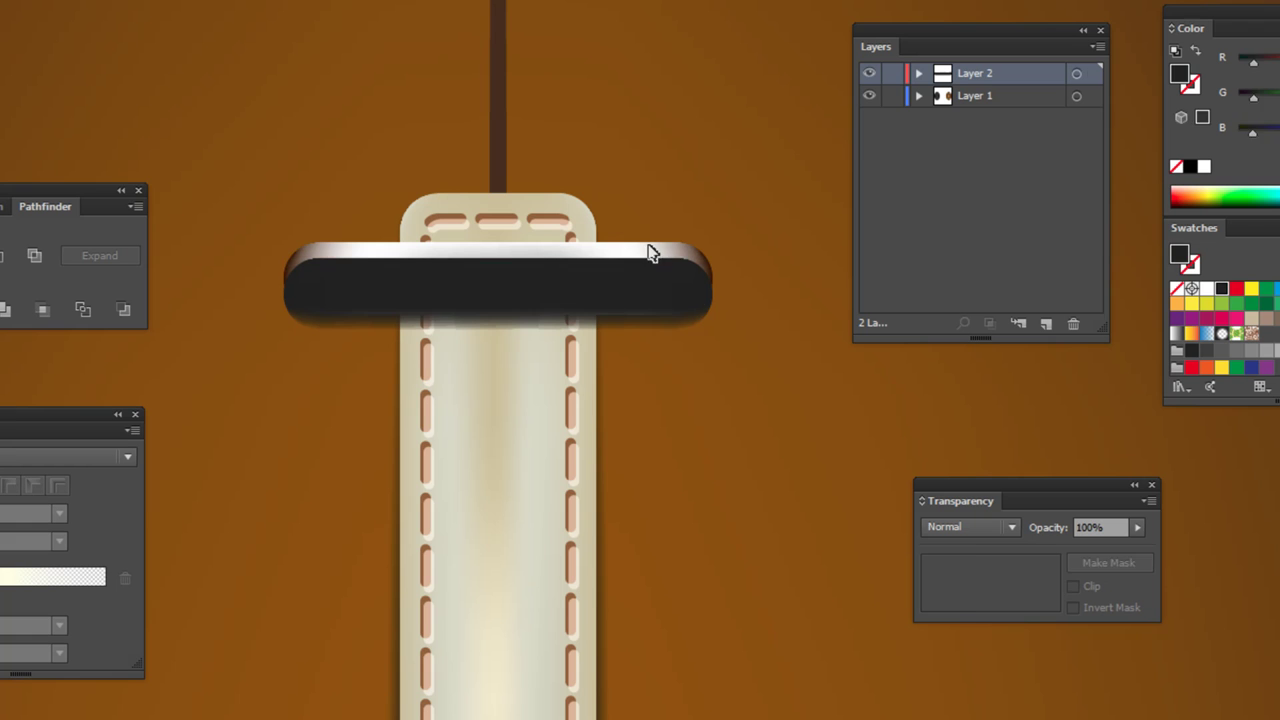
click(650, 252)
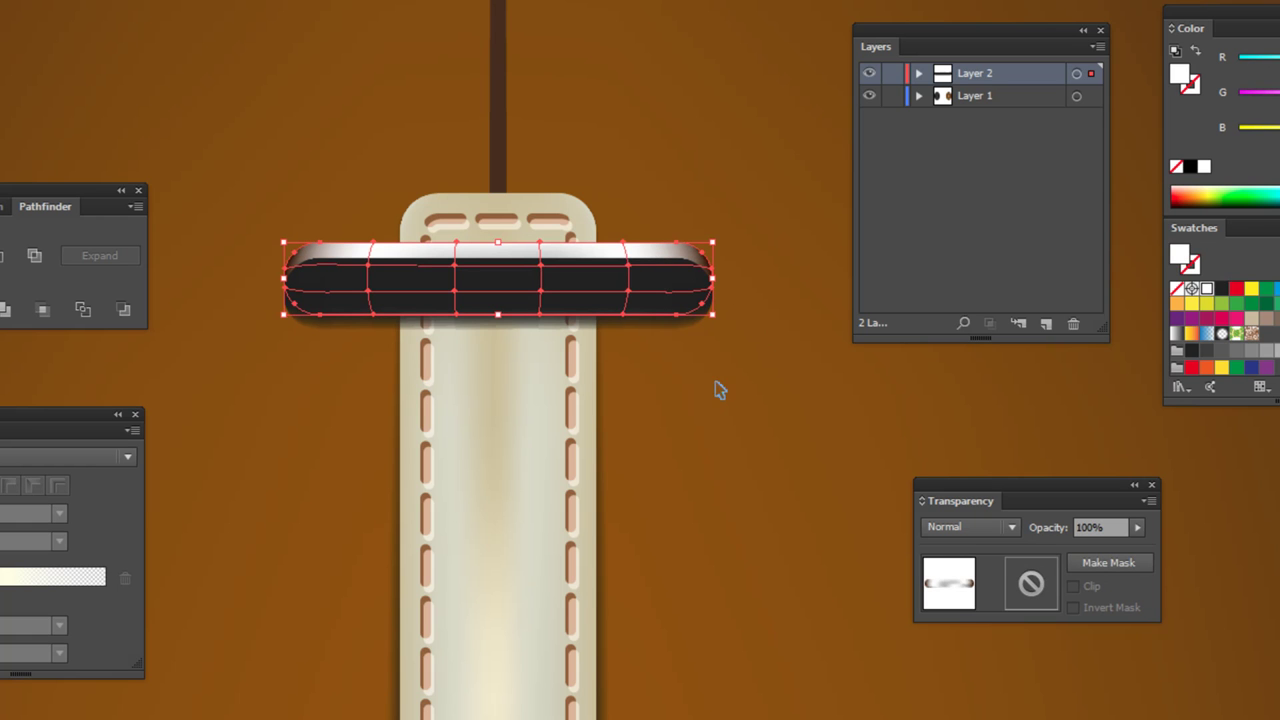
click(921, 77)
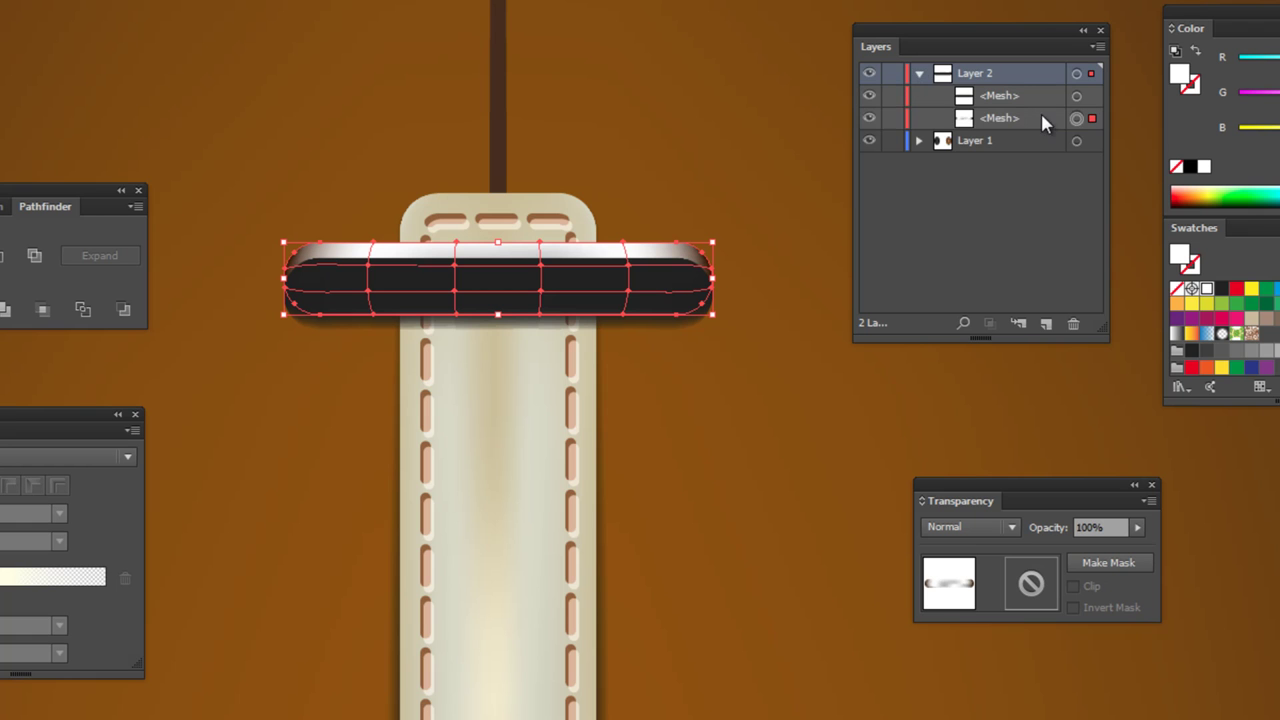
drag(1020, 120, 1018, 96)
click(716, 358)
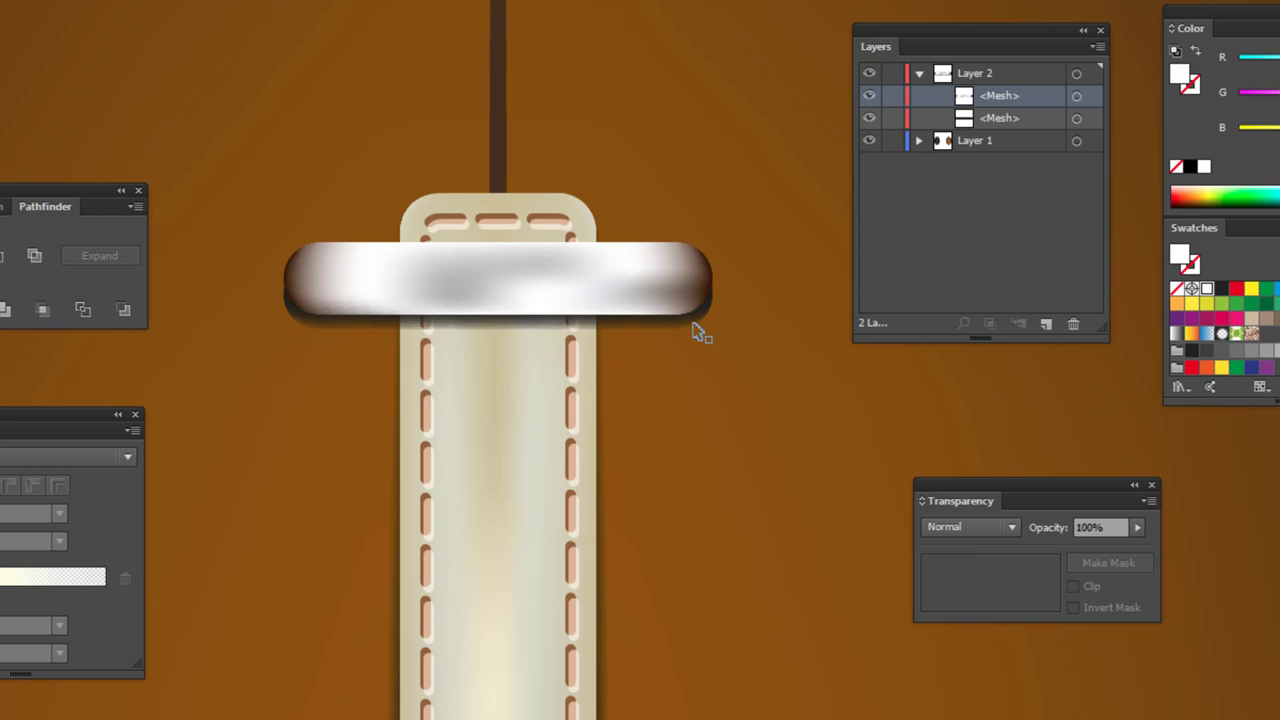
- Narrow the silver loop slightly by pulling its left and right edges inward
click(694, 331)
drag(711, 294, 706, 297)
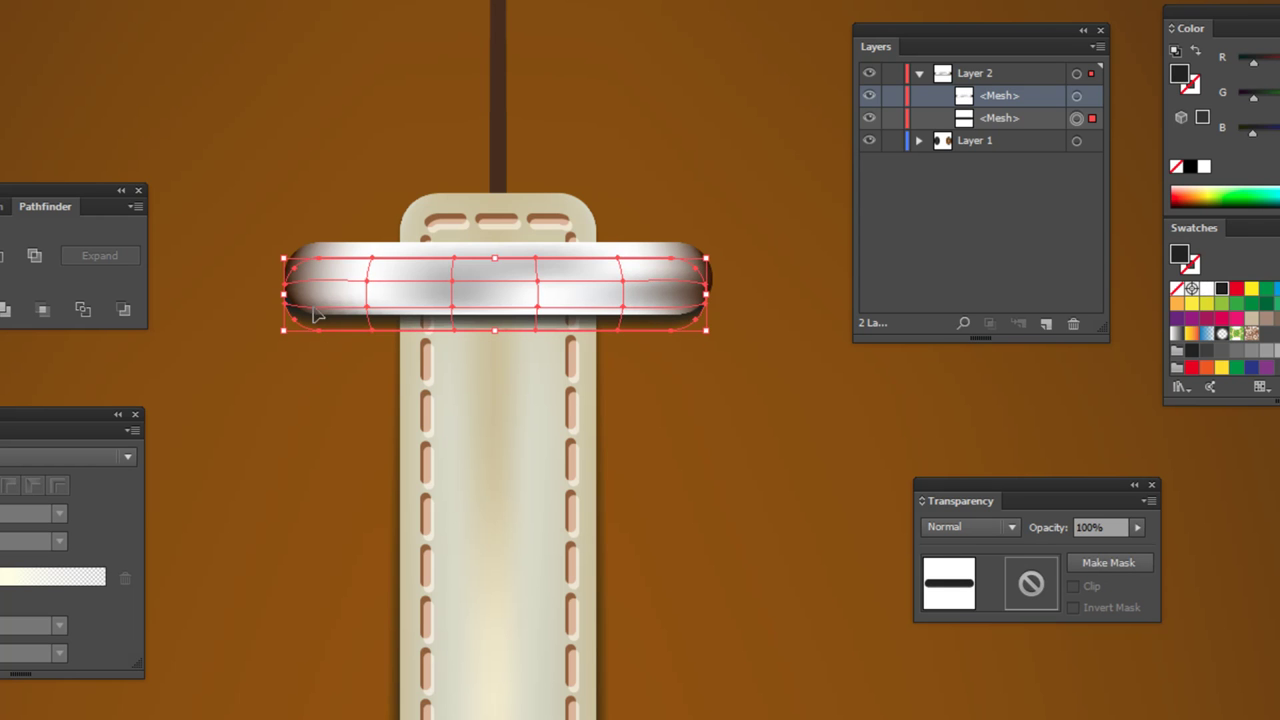
drag(285, 298, 291, 298)
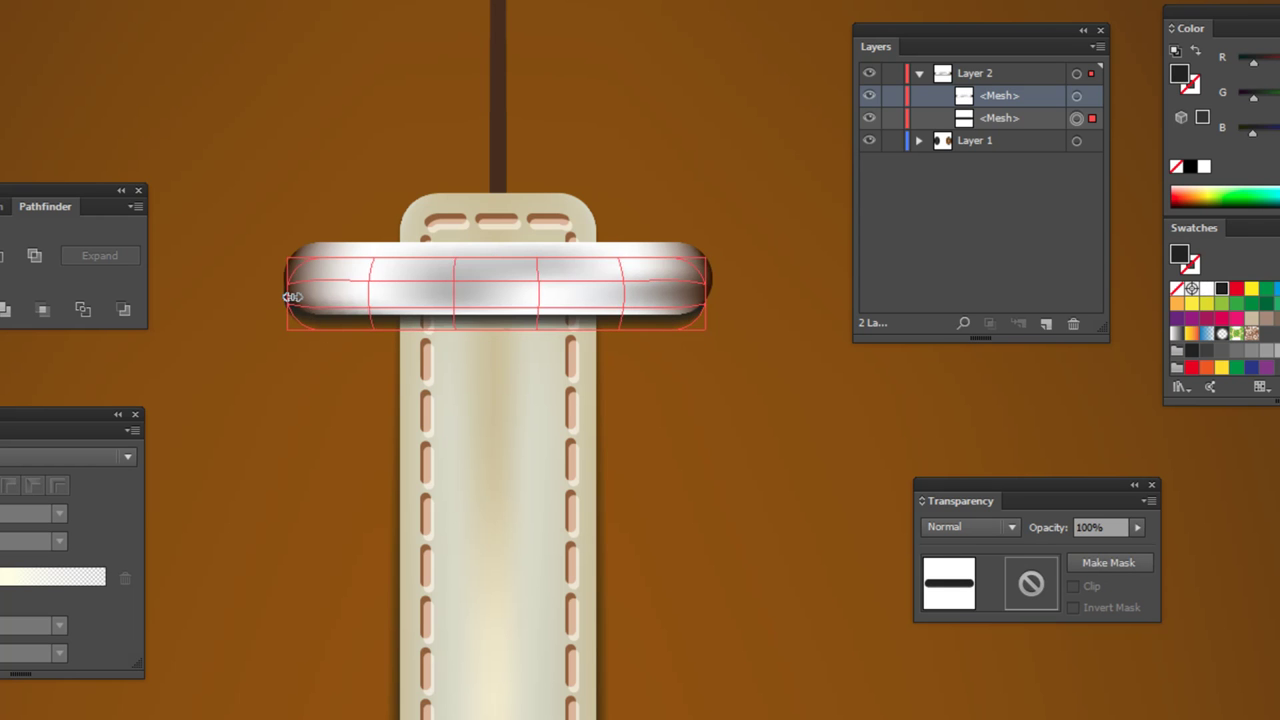
click(676, 370)
click(657, 331)
click(657, 331)
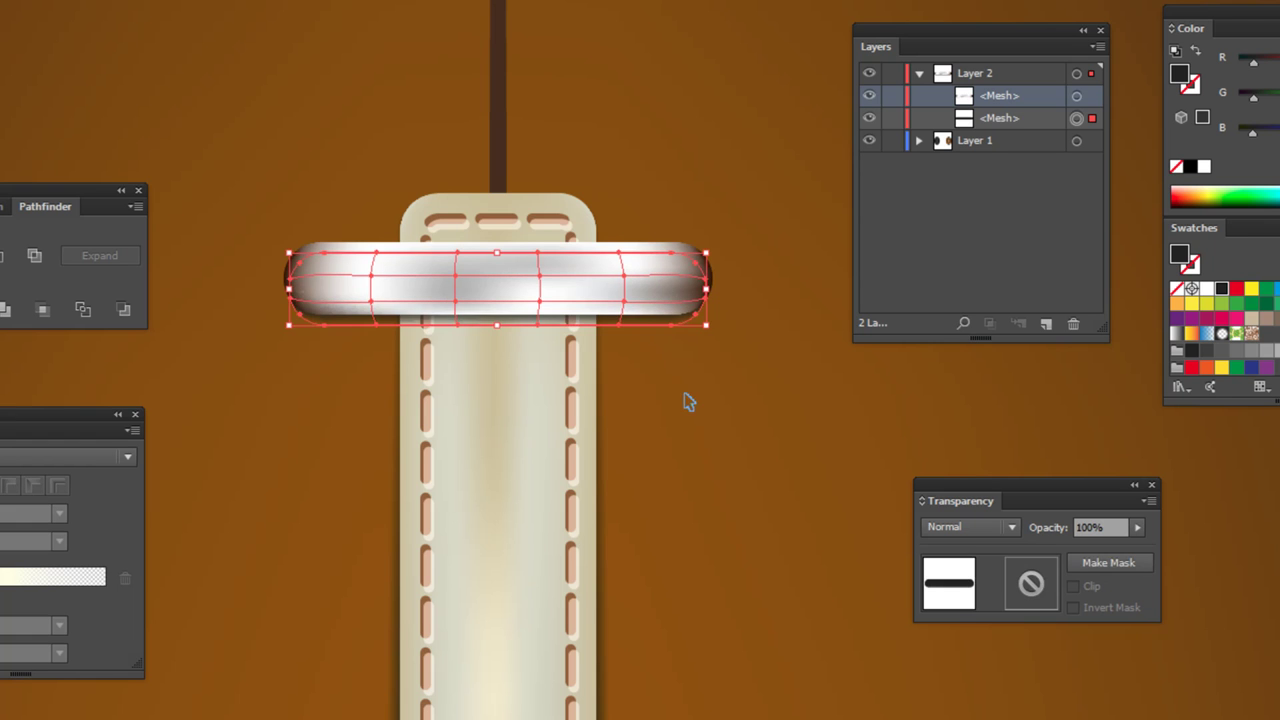
click(684, 404)
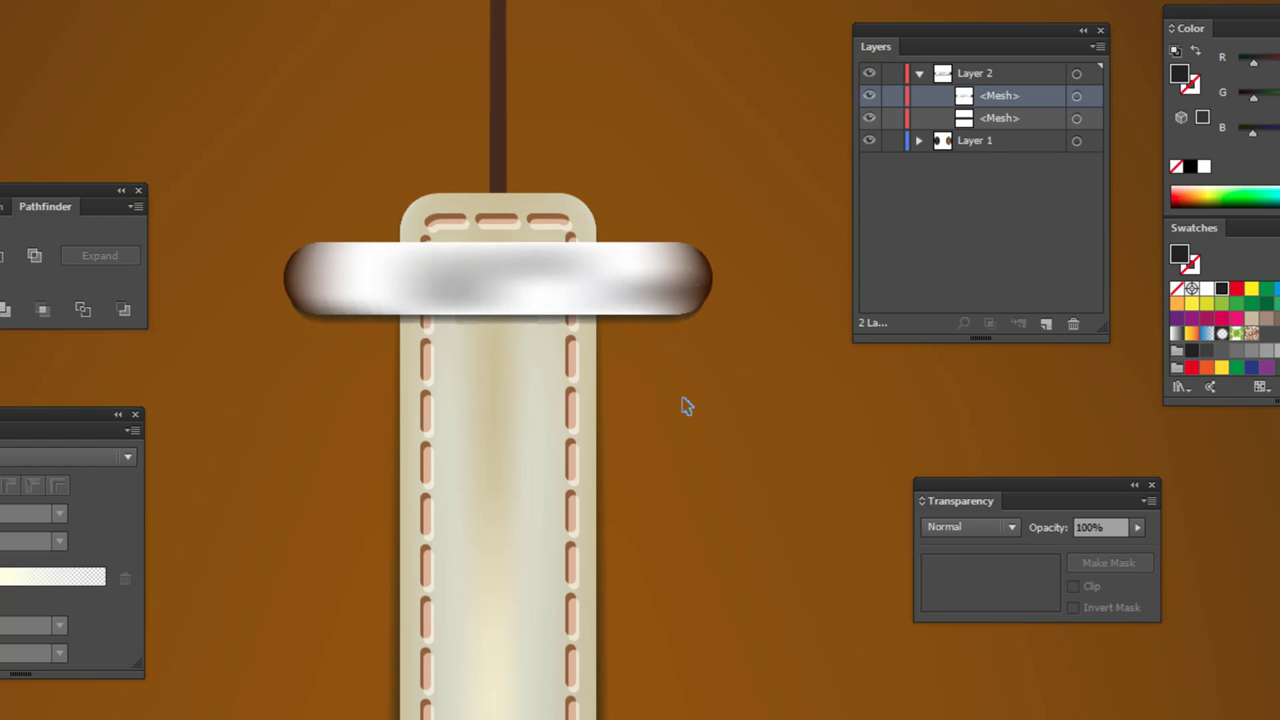
click(680, 321)
drag(706, 293, 703, 291)
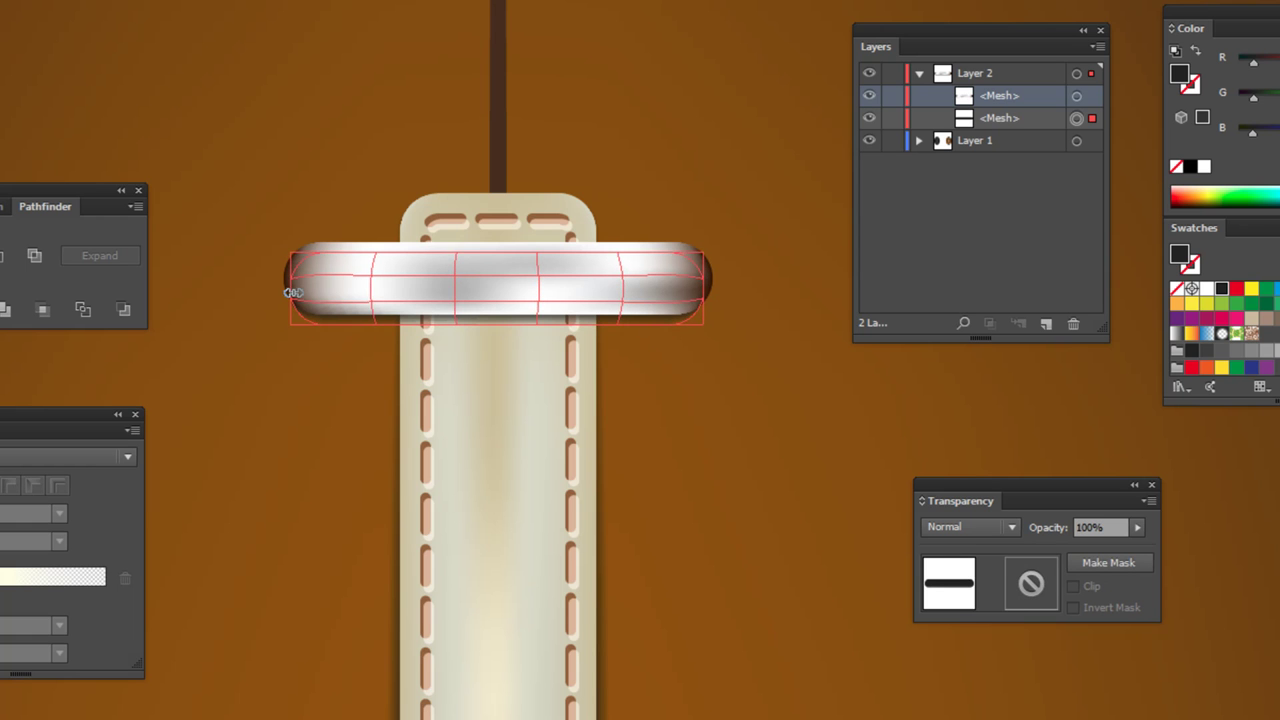
click(756, 418)
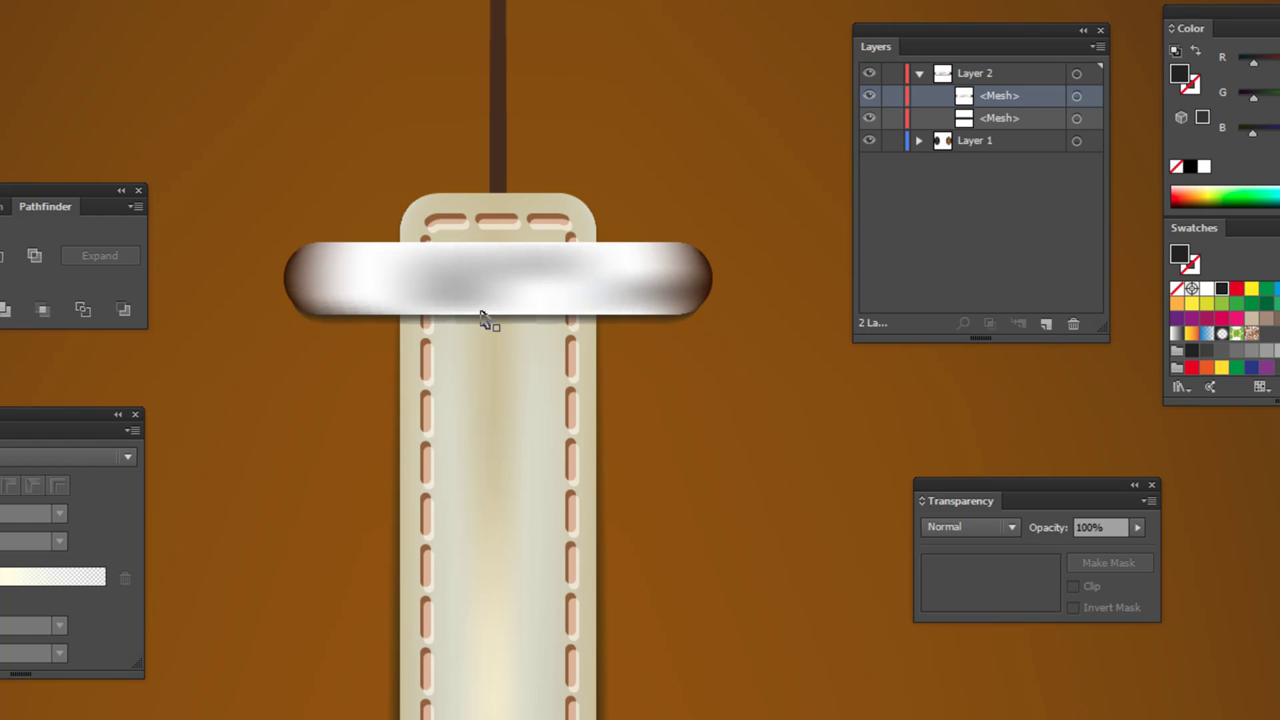
- Select the loop and its shadow and group them with Ctrl+G
click(645, 330)
key(v)
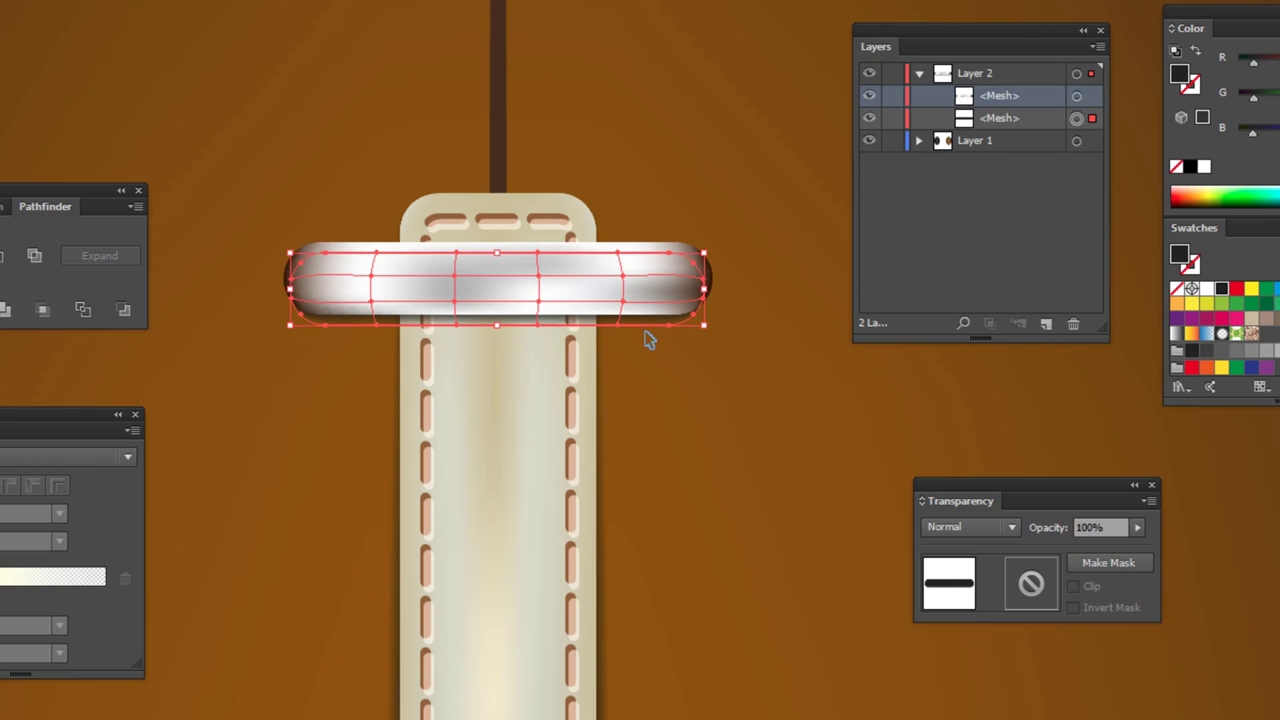
key(ctrl+a)
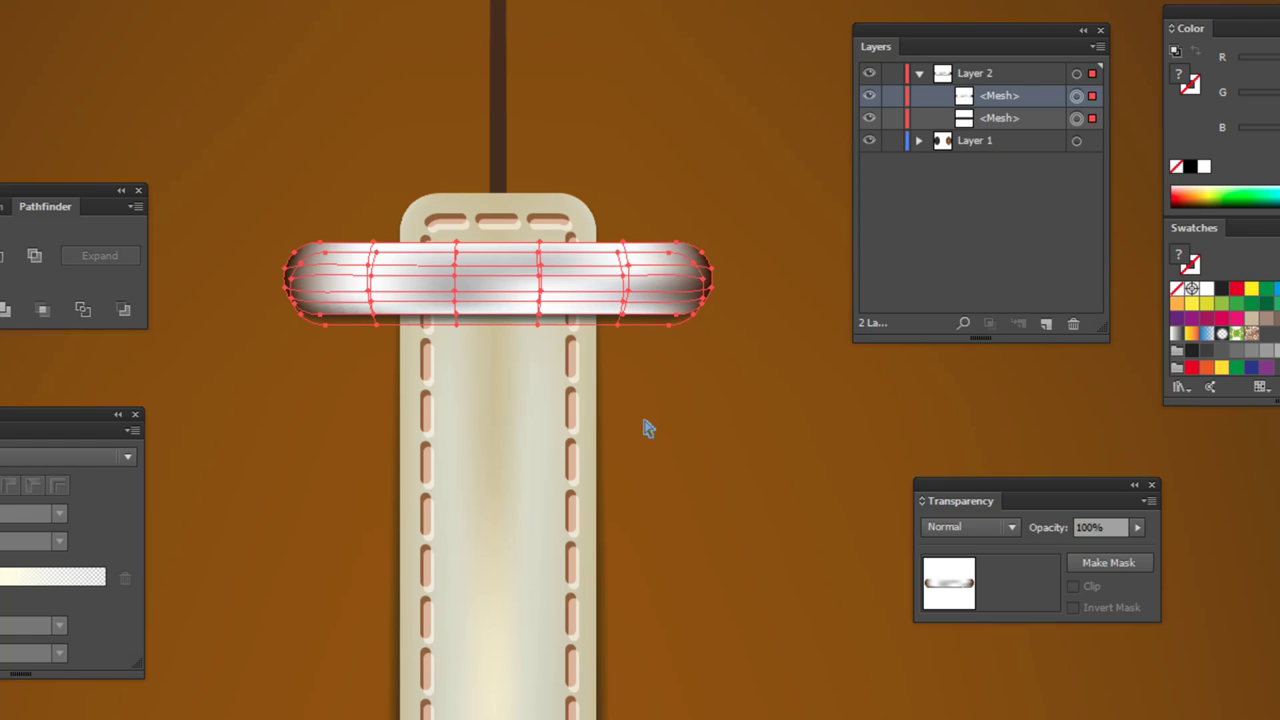
key(ctrl+g)
click(688, 418)
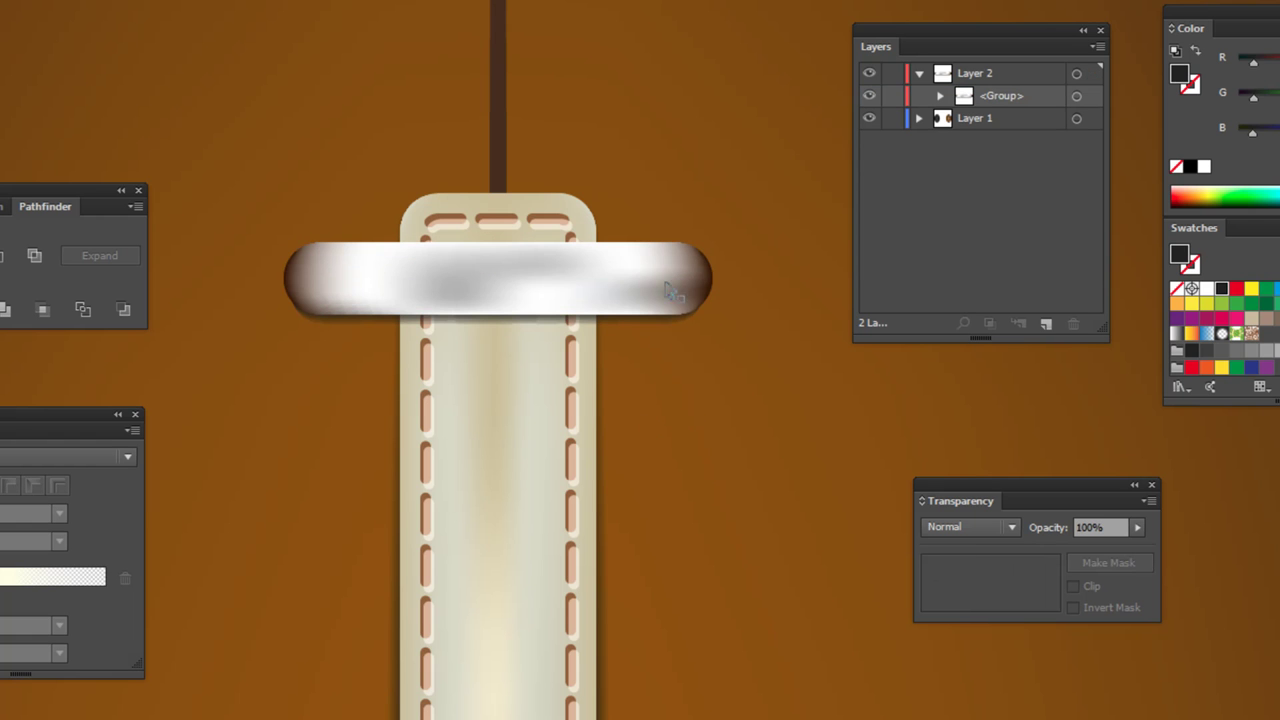
- Test-drag the grouped loop to confirm it moves with its shadow, then undo
drag(657, 291, 657, 451)
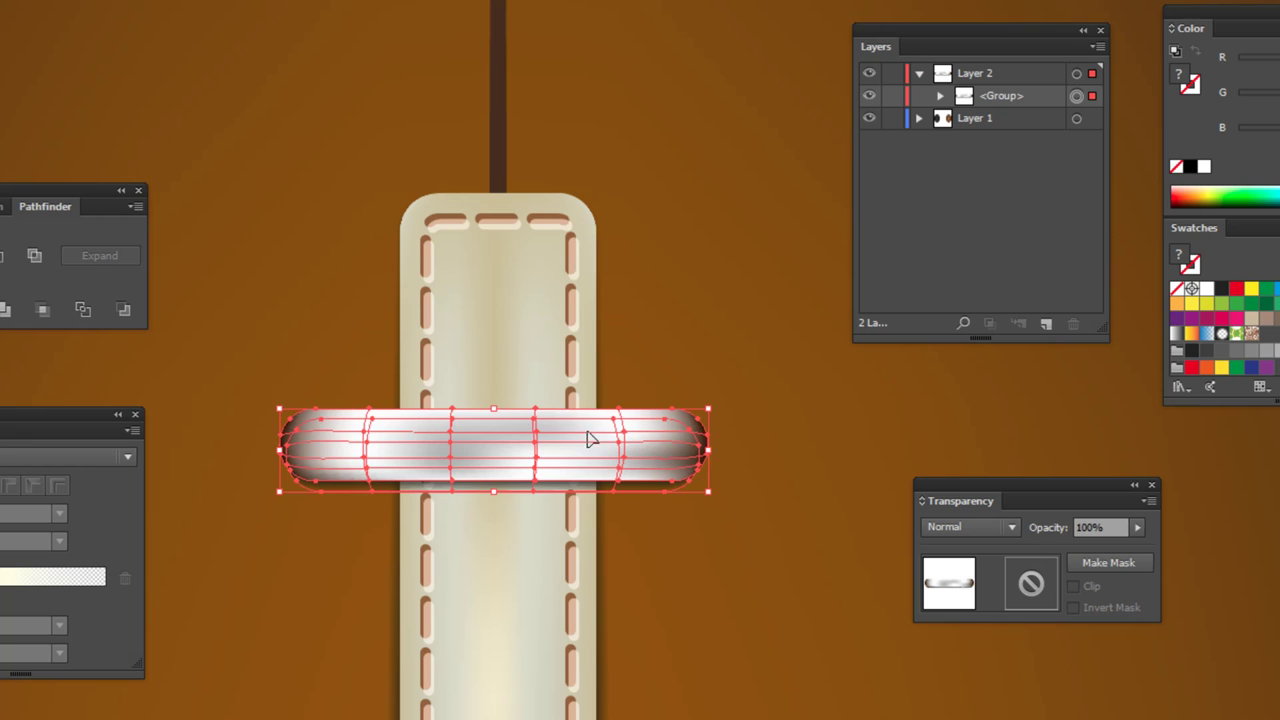
key(ctrl+z)
click(686, 316)
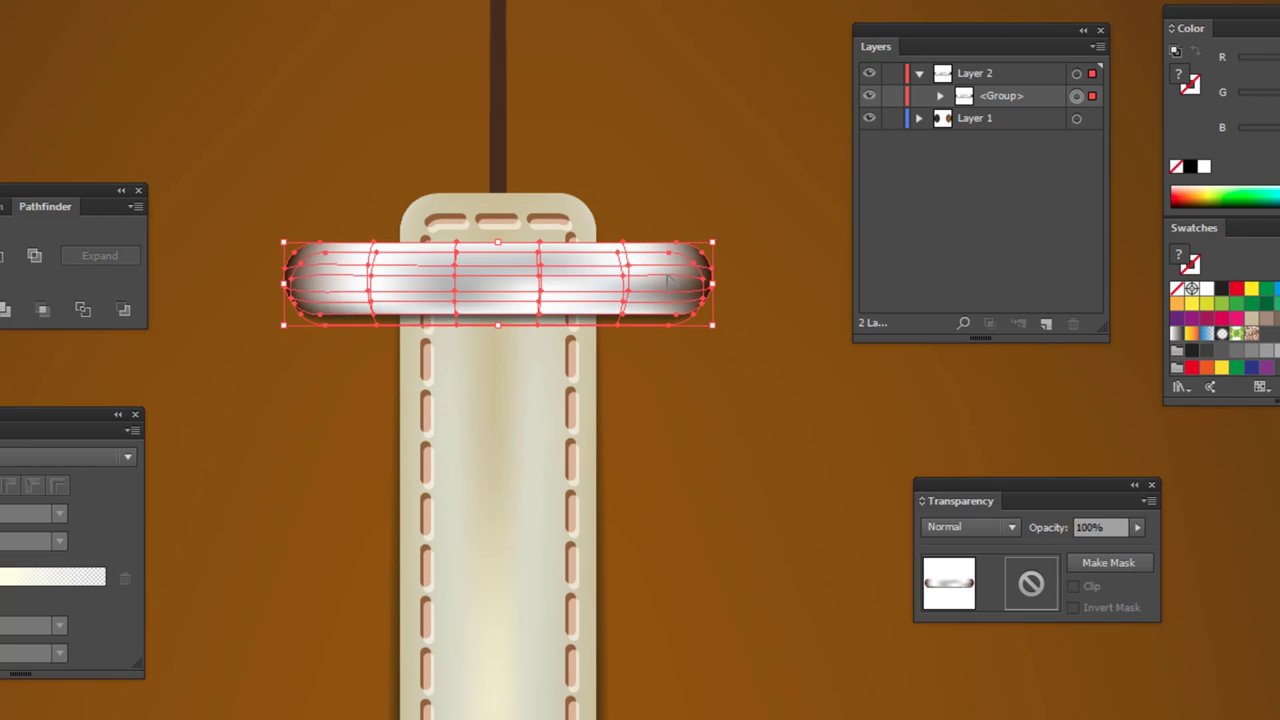
click(698, 430)
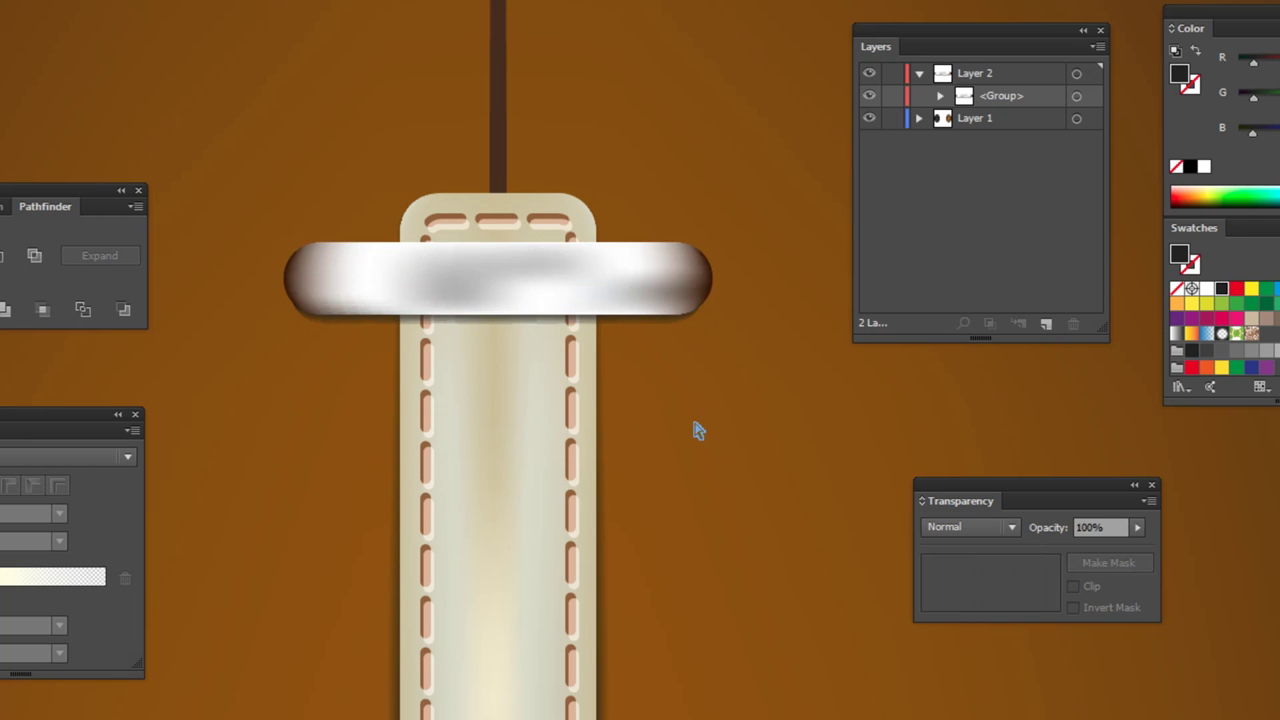
- Reselect the strap group at the stripe's top and open the Object menu's Transform commands
scroll(698, 430, down, 1)
scroll(698, 430, down, 1)
scroll(698, 430, up, 1)
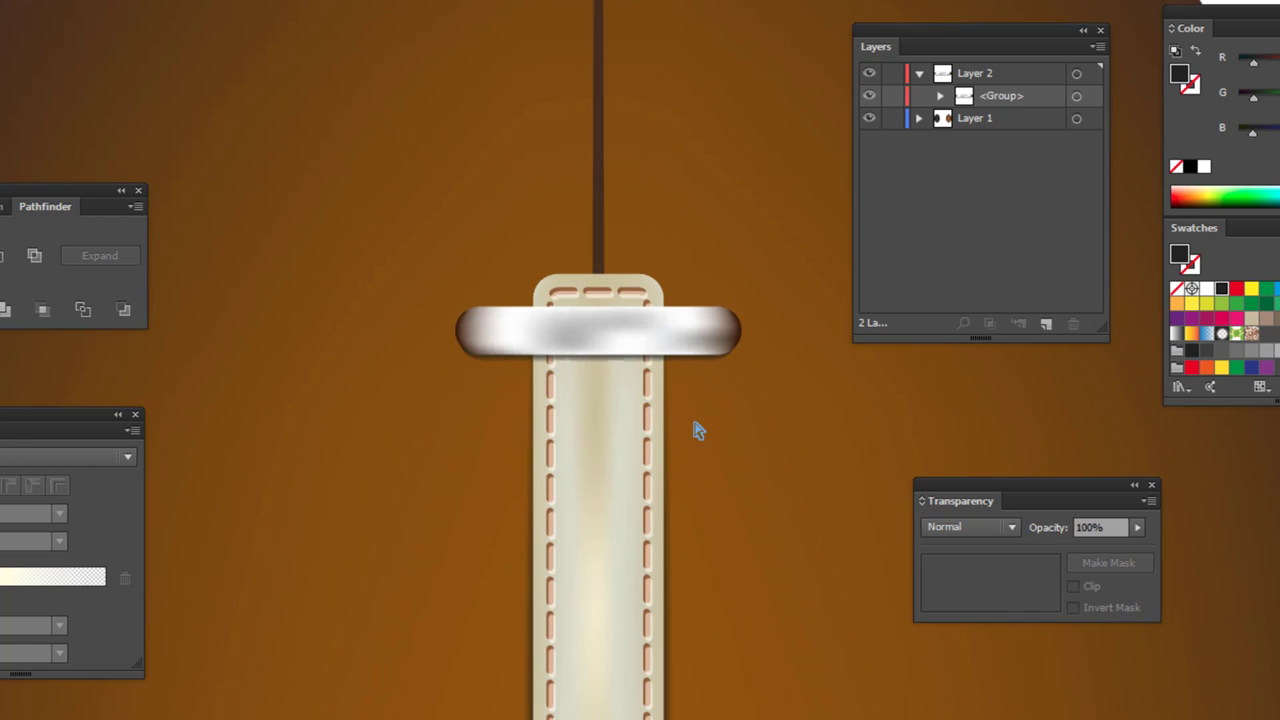
drag(711, 480, 637, 343)
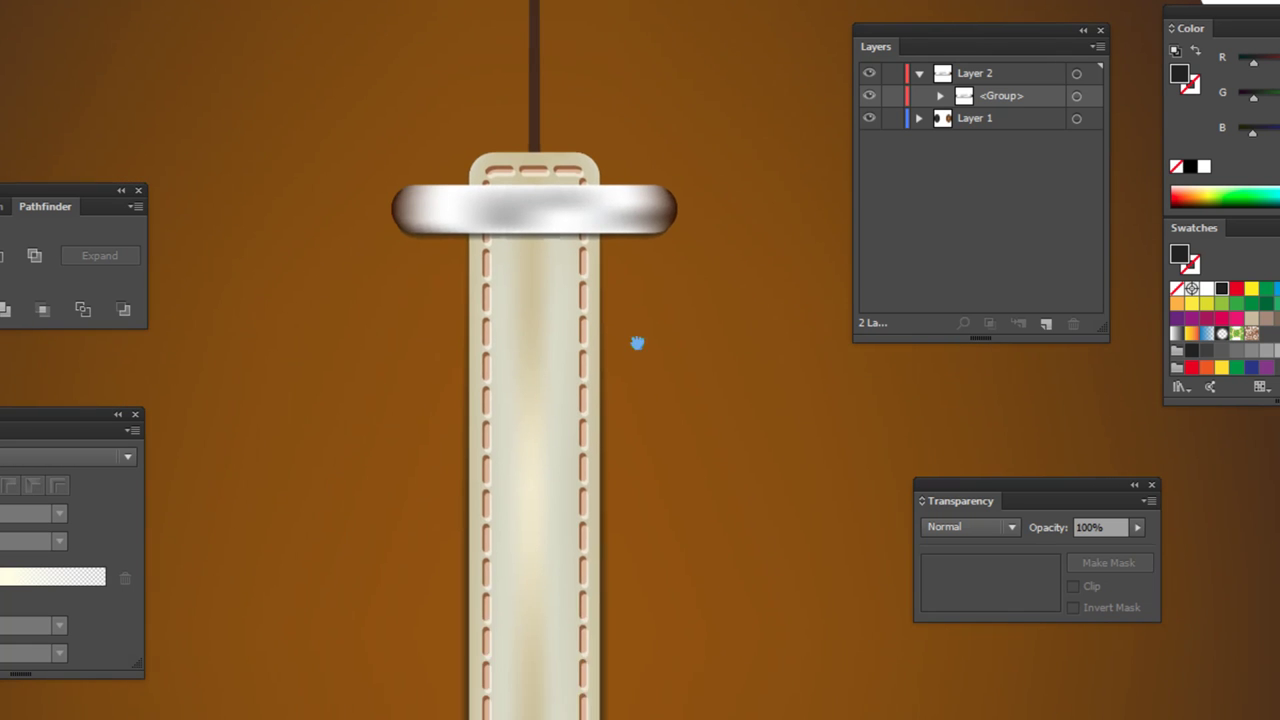
click(628, 180)
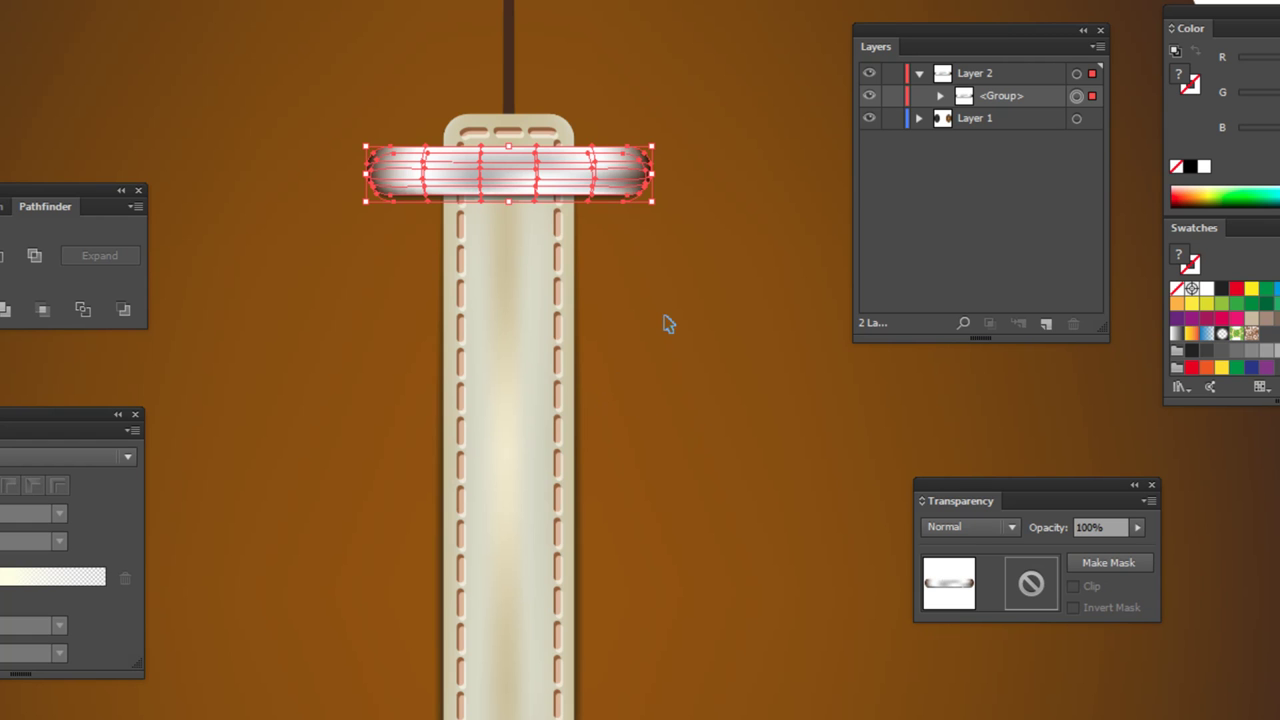
click(650, 280)
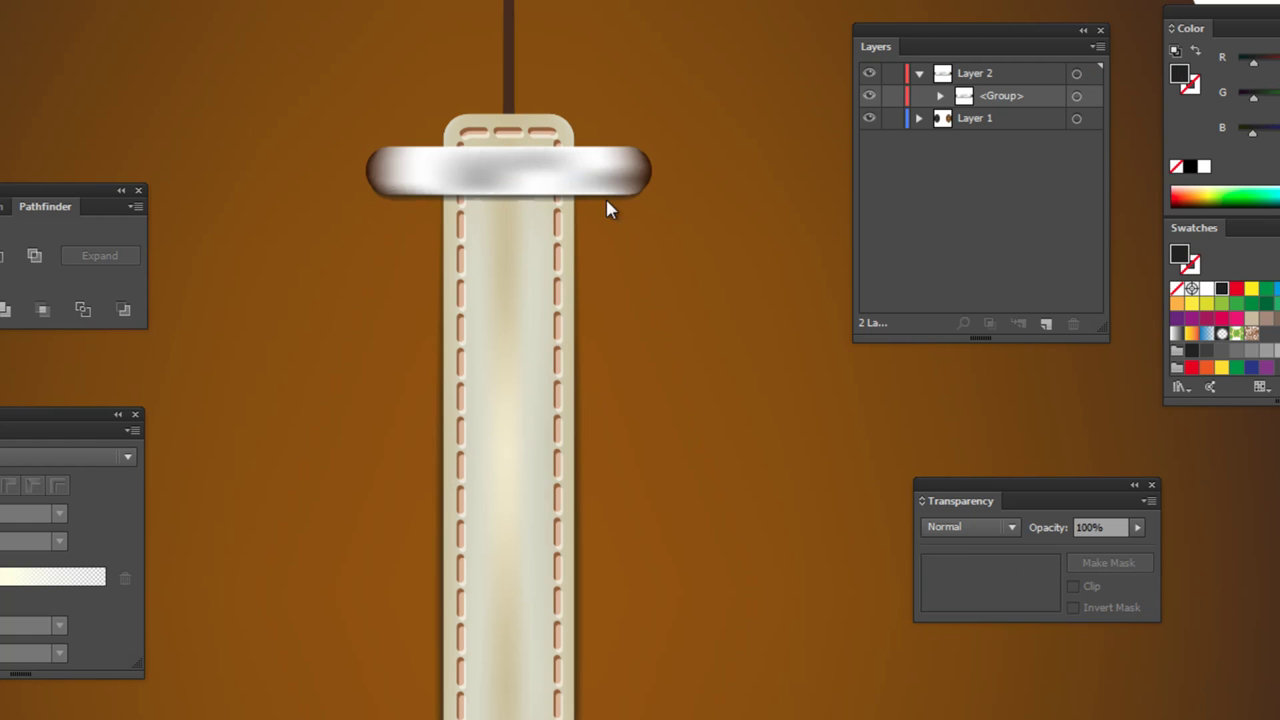
click(525, 170)
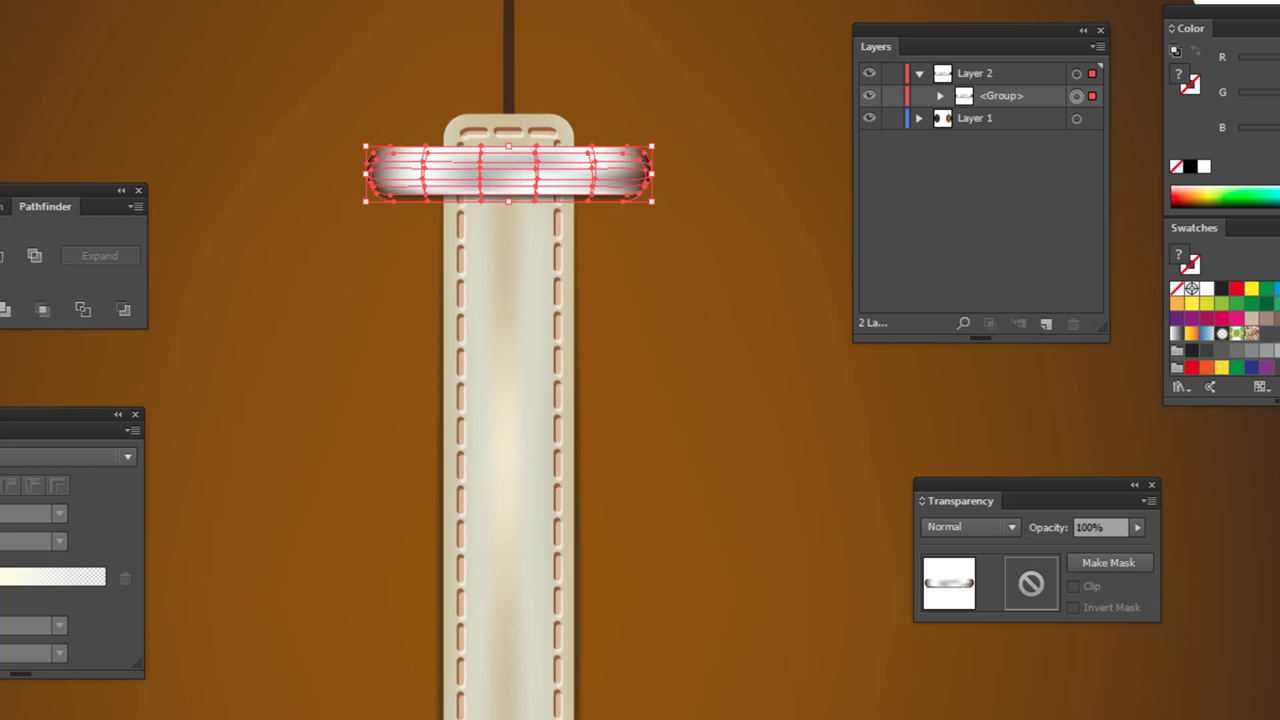
click(145, 14)
mouse_move(185, 39)
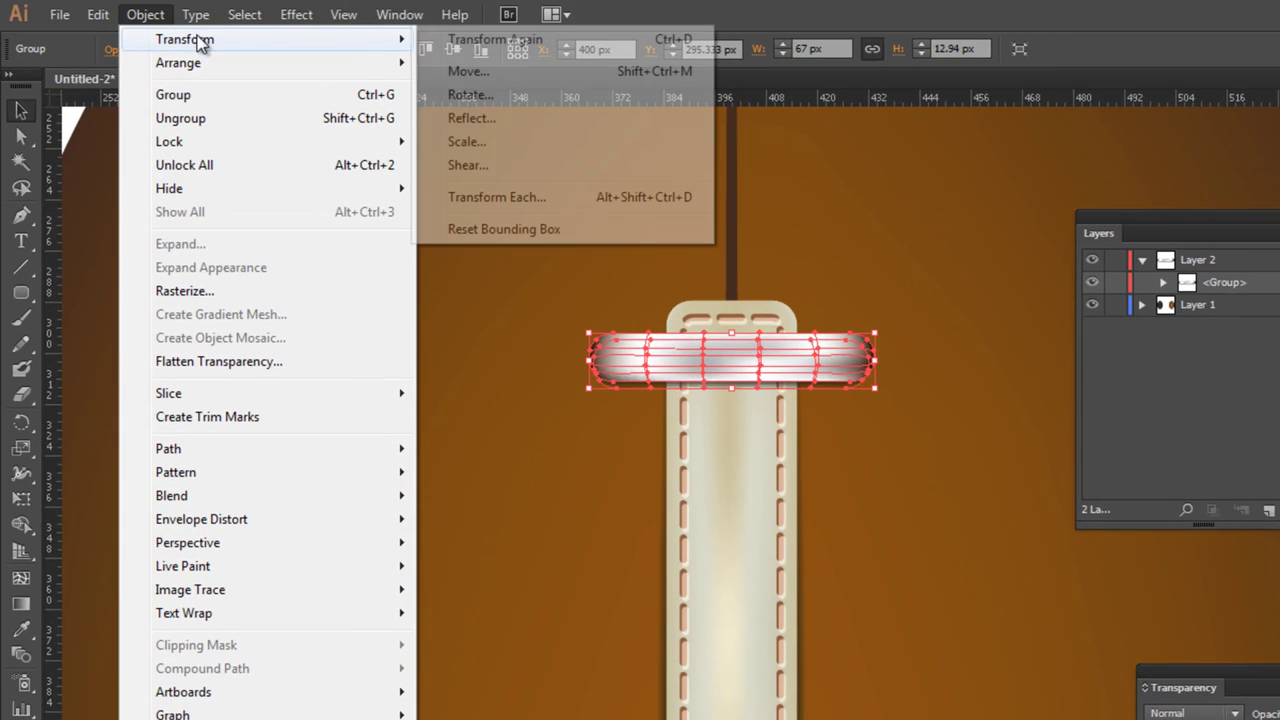
- Open the Move dialog and enter trial offset values, previewing the shift
click(472, 74)
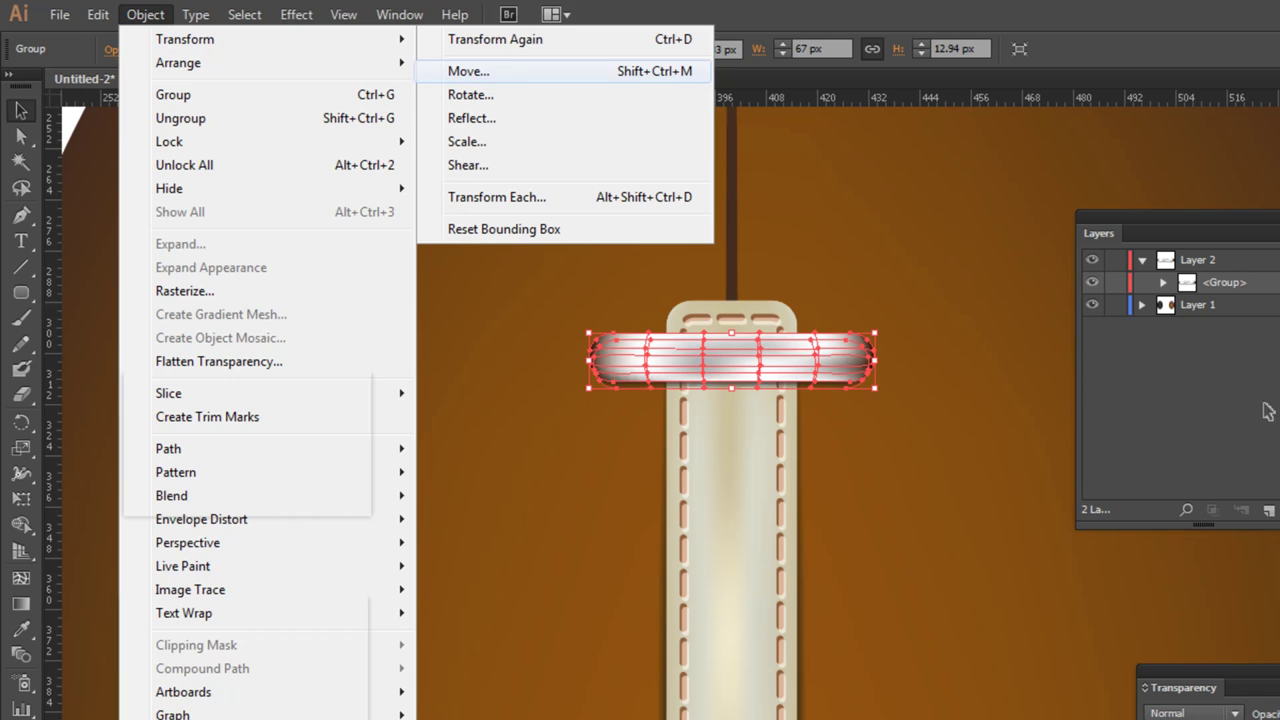
mouse_move(965, 410)
mouse_down()
mouse_move(1069, 385)
mouse_move(1071, 364)
mouse_up()
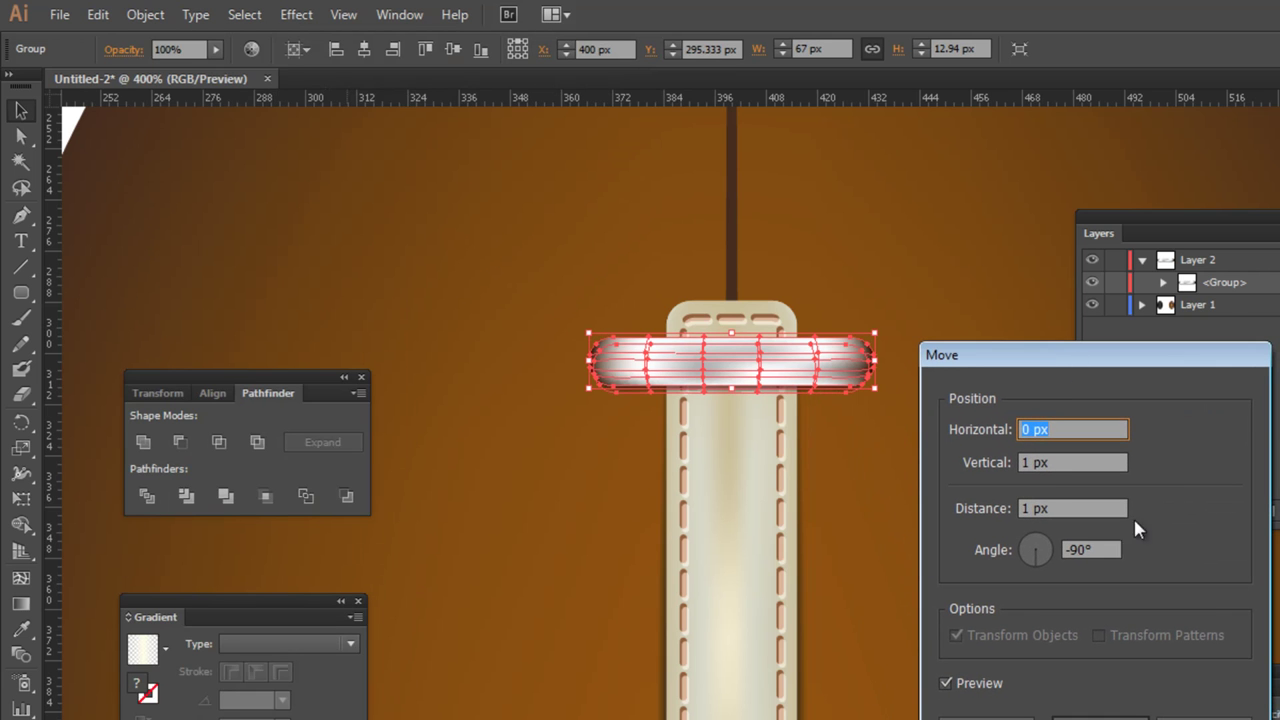
click(1025, 462)
drag(1032, 462, 1001, 461)
text(0)
click(1035, 509)
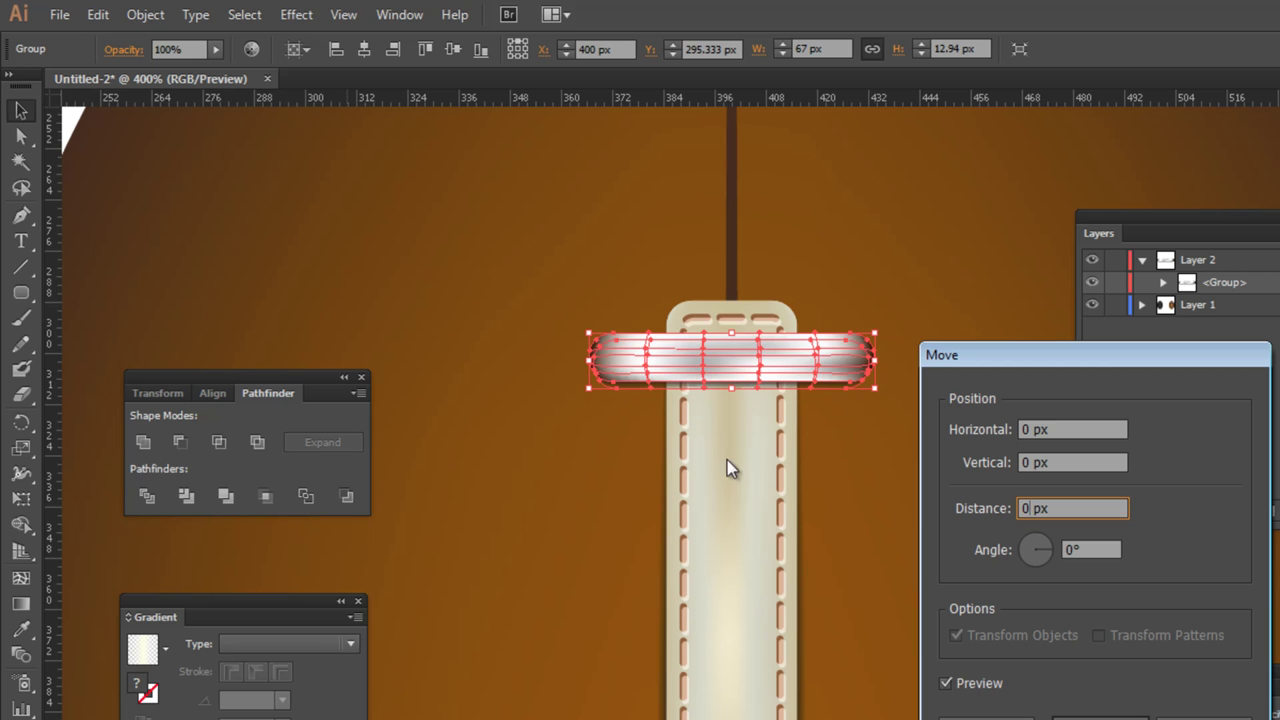
drag(1024, 508, 980, 512)
text(0)
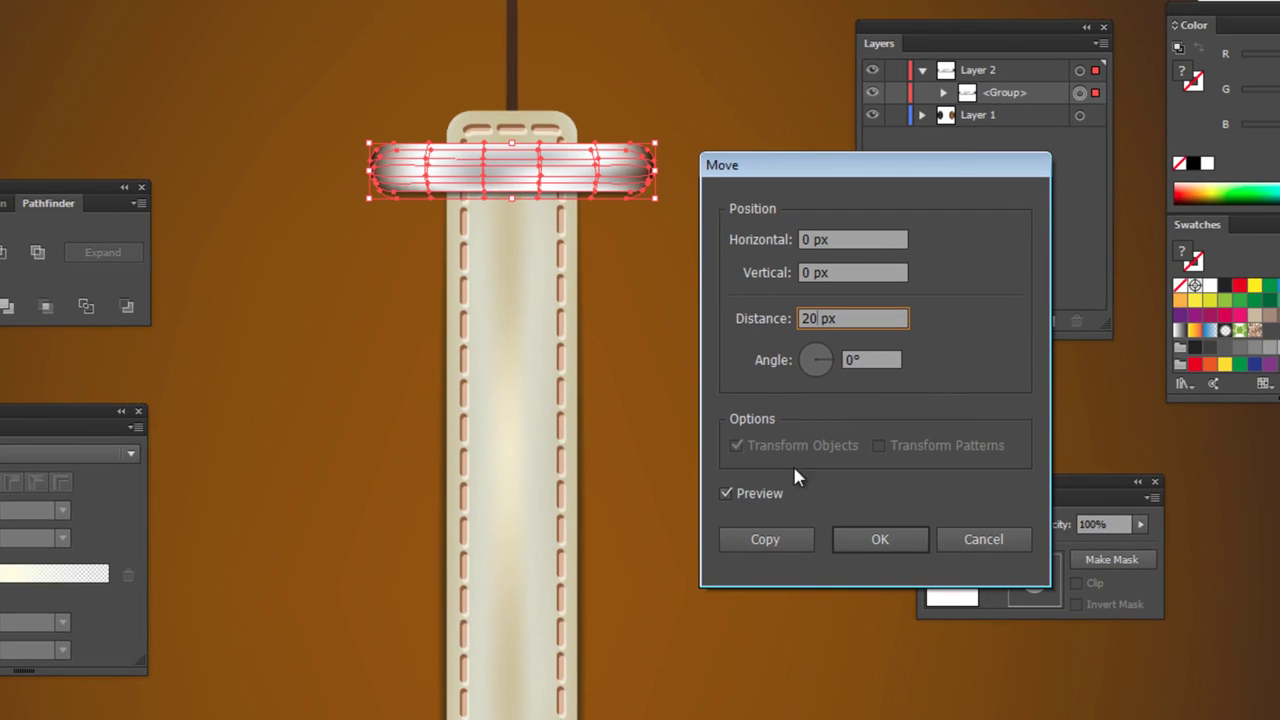
click(724, 493)
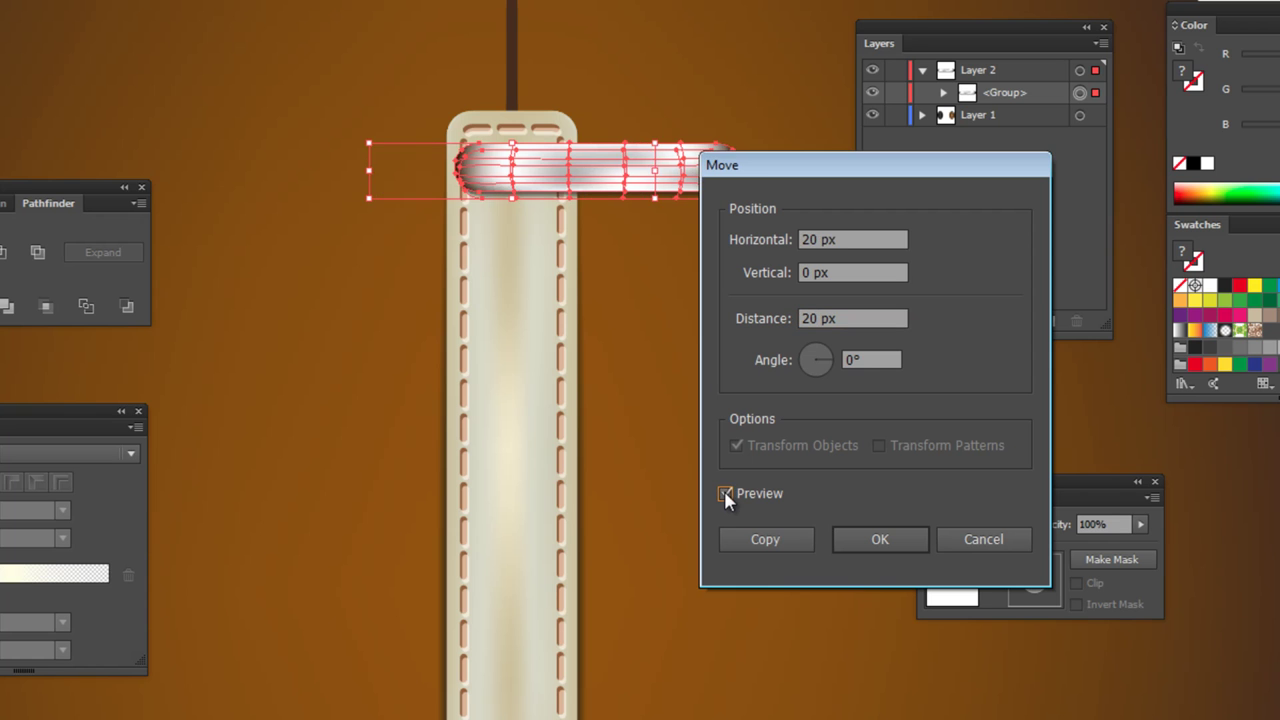
click(724, 493)
- Set Horizontal 0 px and Vertical 20 px and place a moved copy of the strap
drag(818, 240, 740, 250)
text(0)
click(797, 272)
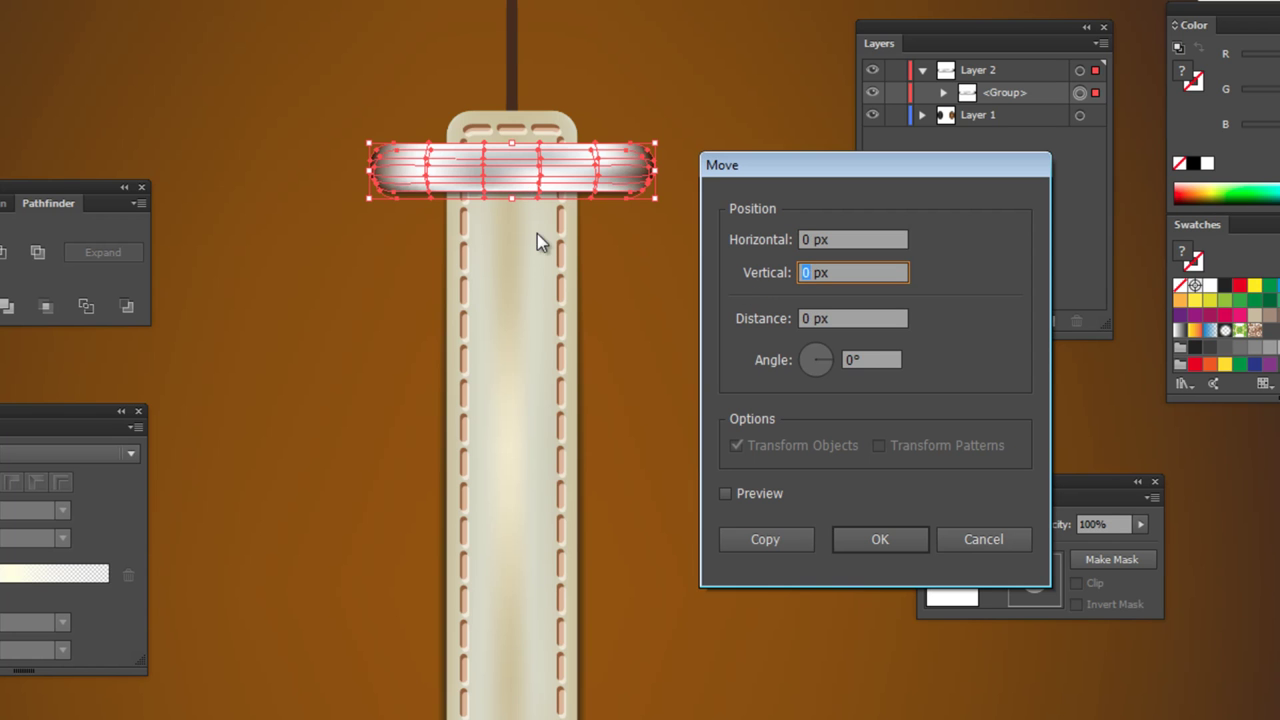
text(20)
key(Tab)
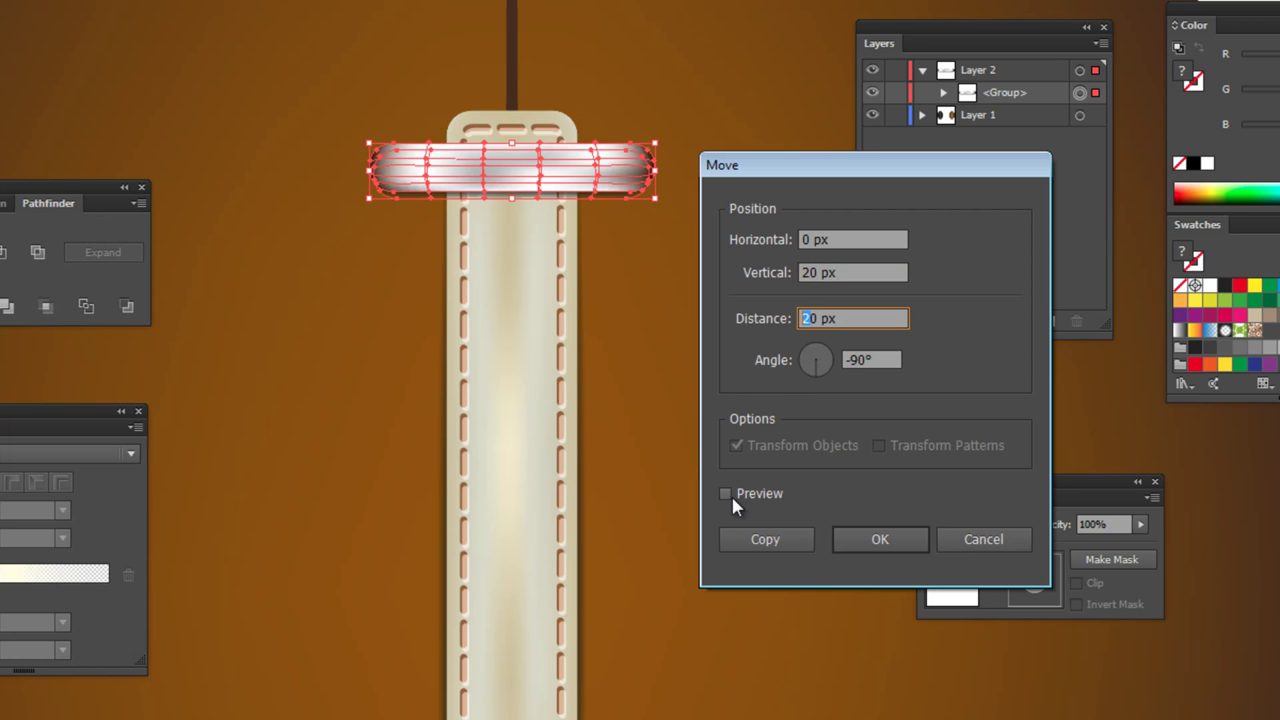
click(726, 493)
click(725, 493)
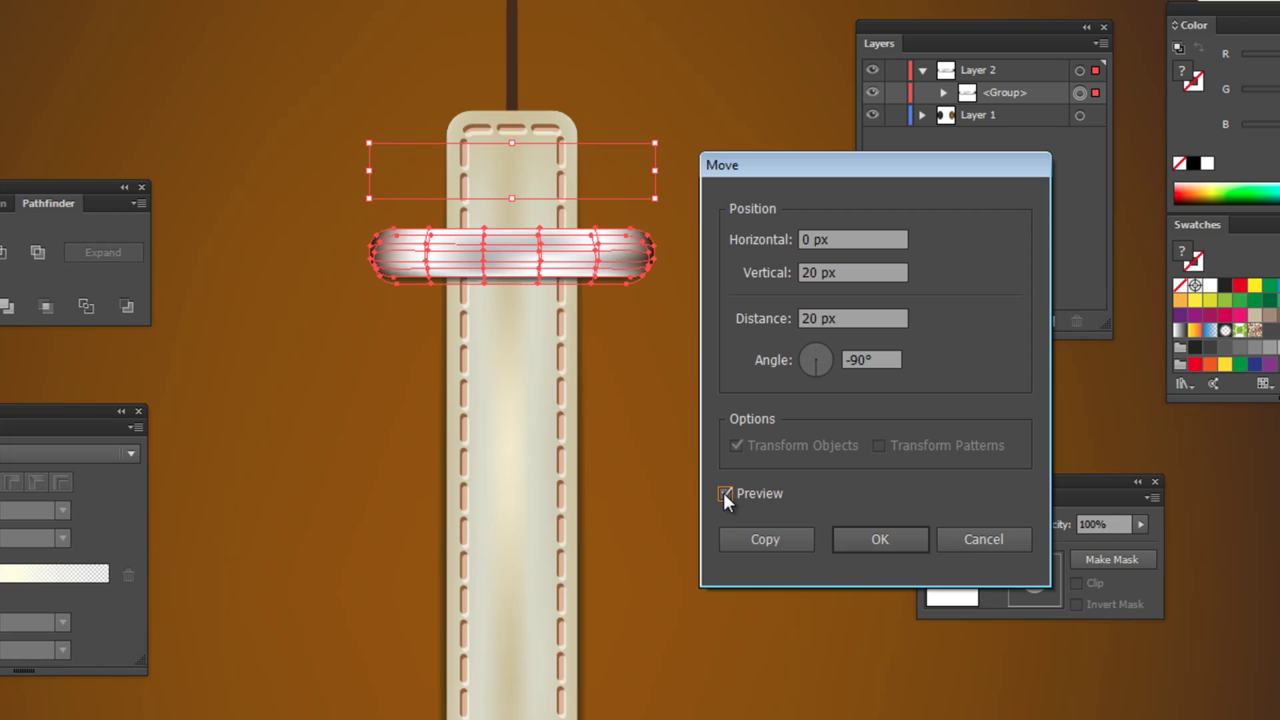
click(762, 540)
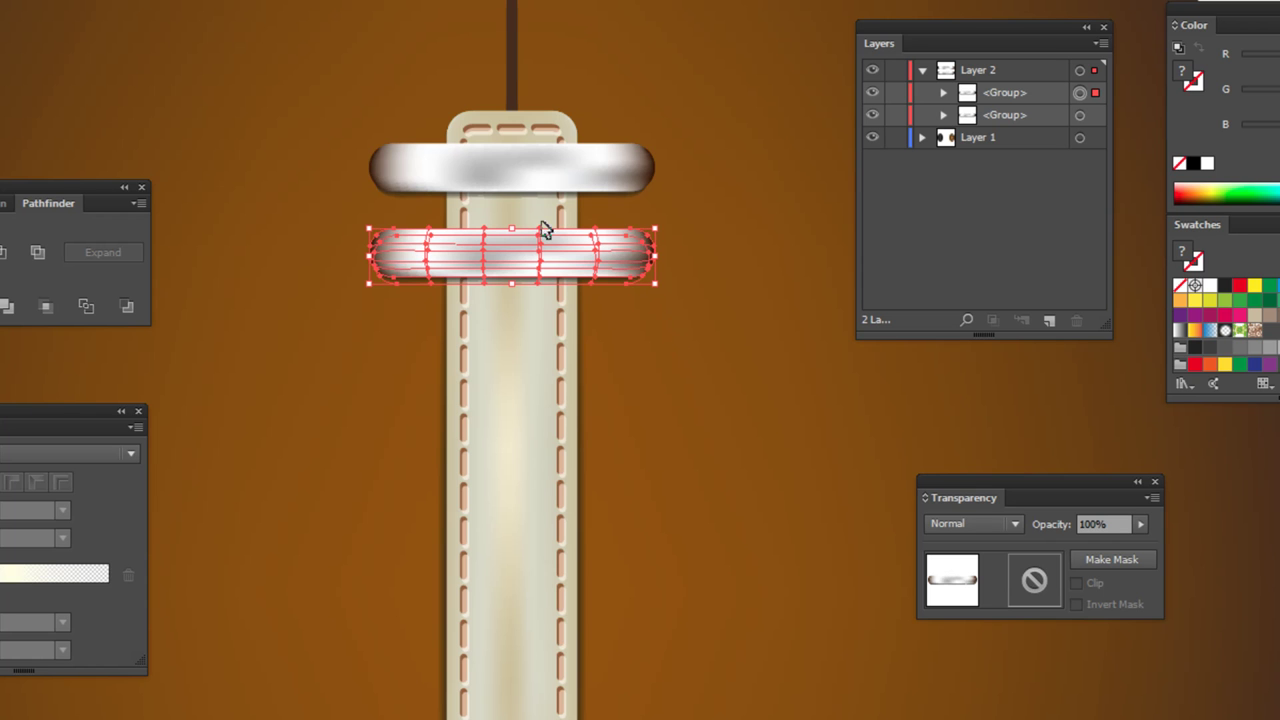
- Repeat the 20 px copy with Ctrl+D until ten loops run down the stripe
key(a)
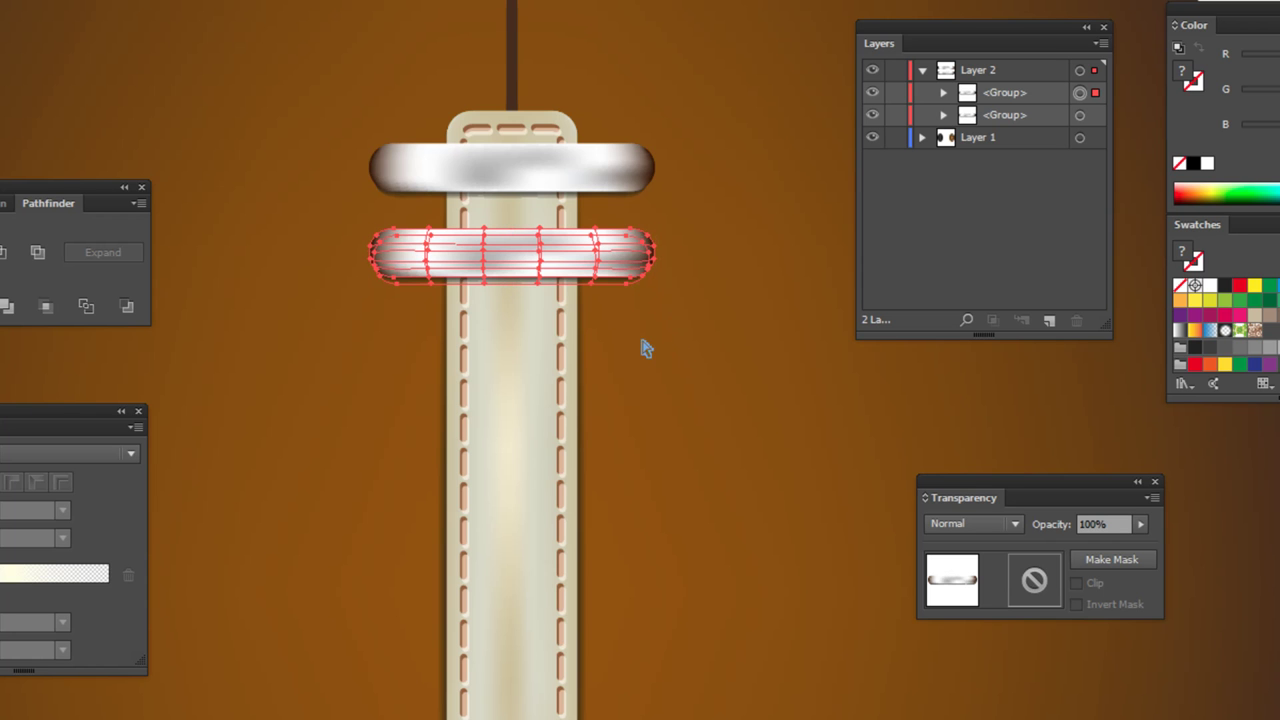
key(ctrl+d)
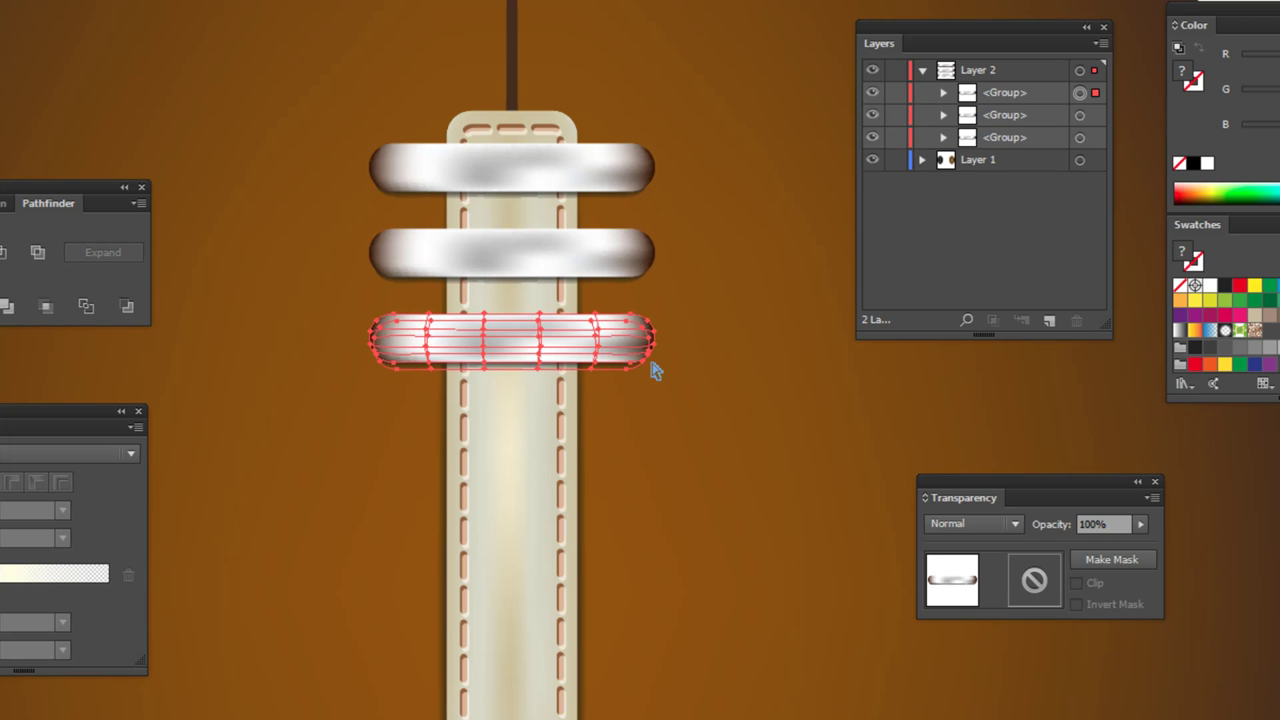
key(ctrl+d)
key(ctrl+d)
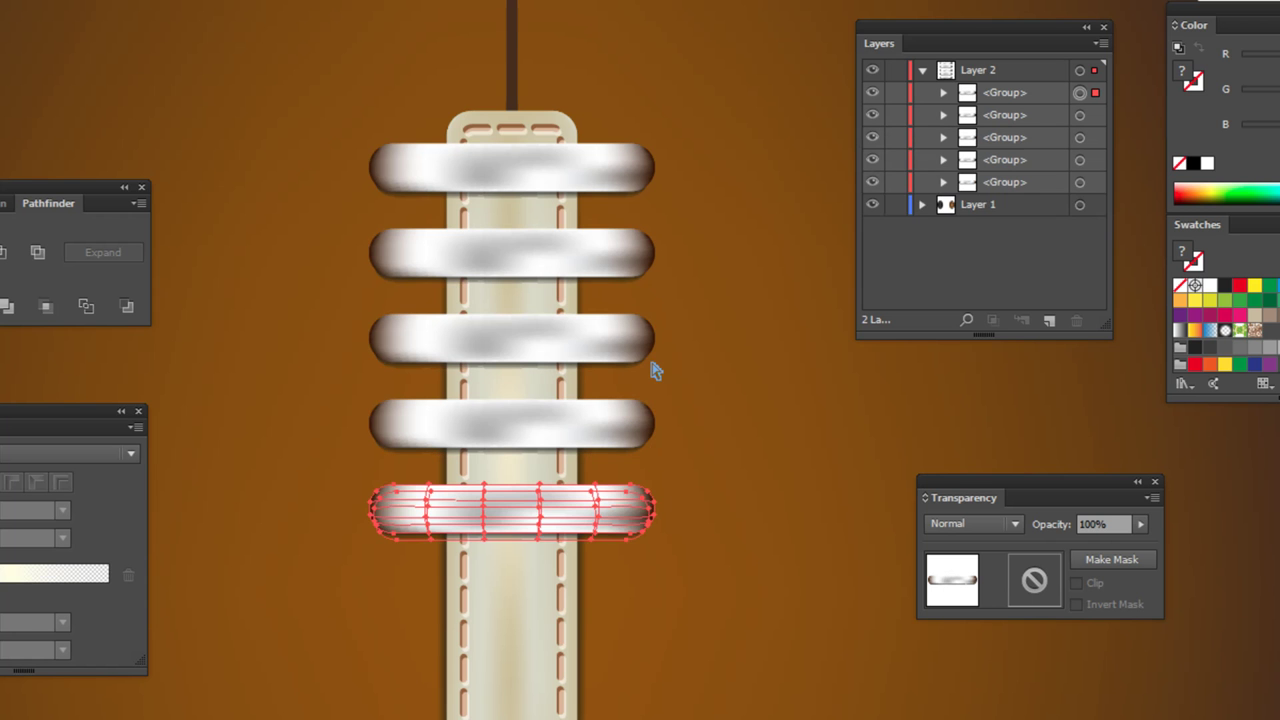
key(ctrl+d)
key(ctrl+d)
key(ctrl+d)
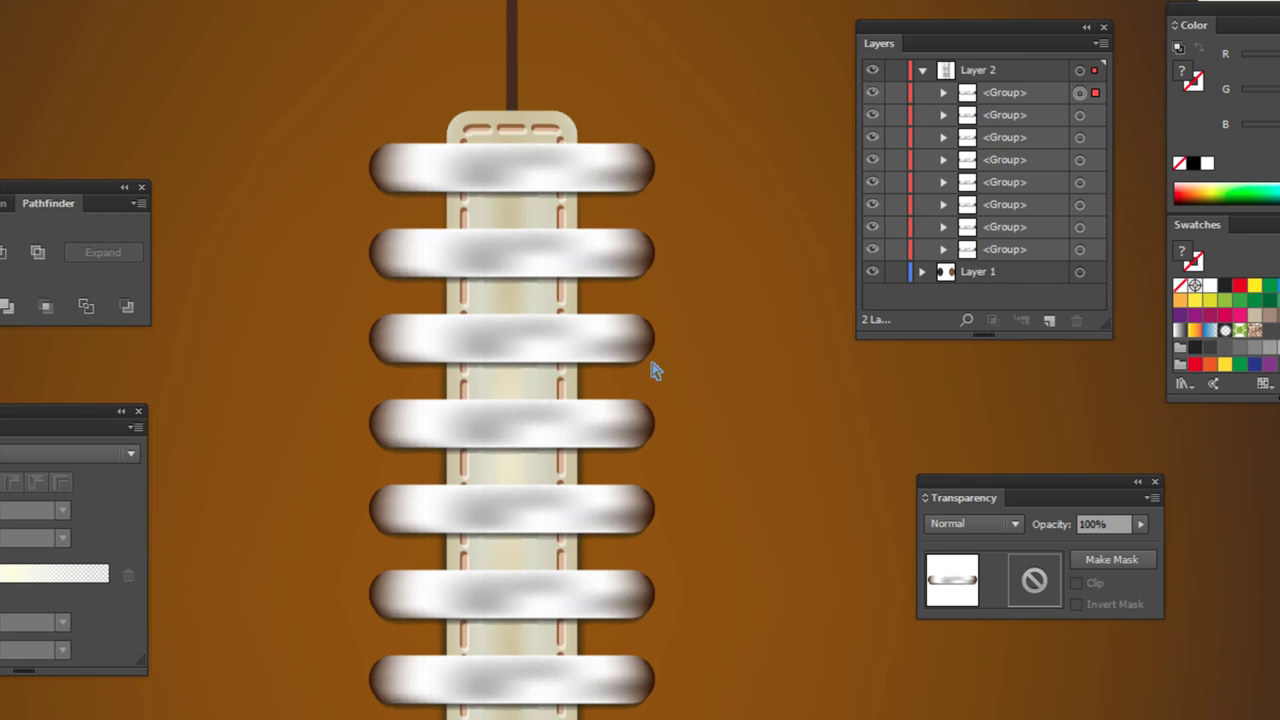
key(ctrl+d)
key(ctrl+minus)
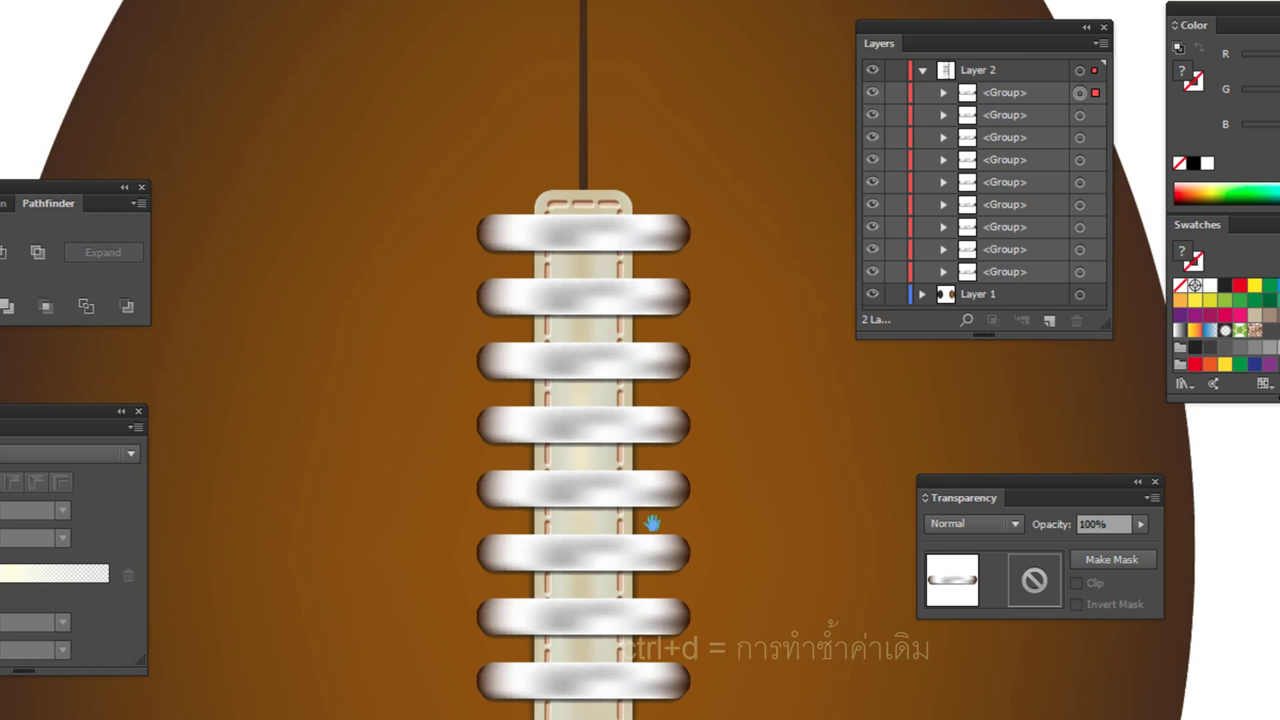
drag(651, 523, 557, 371)
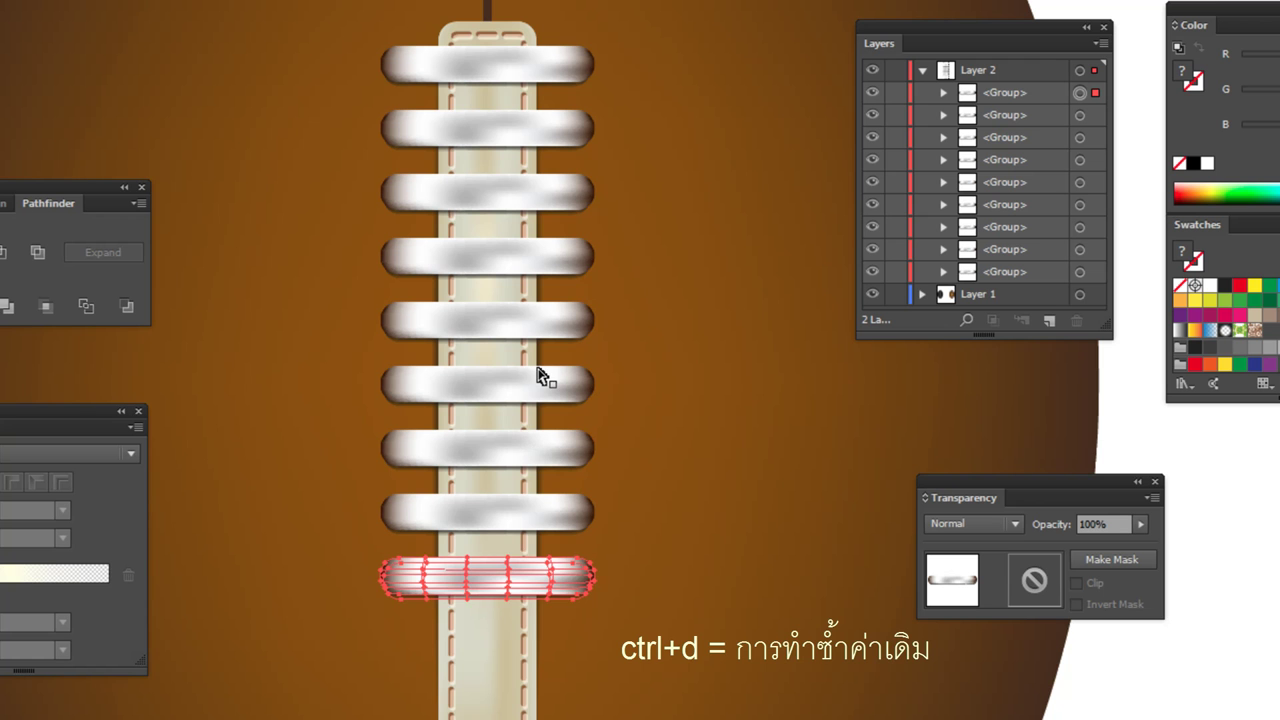
key(ctrl+d)
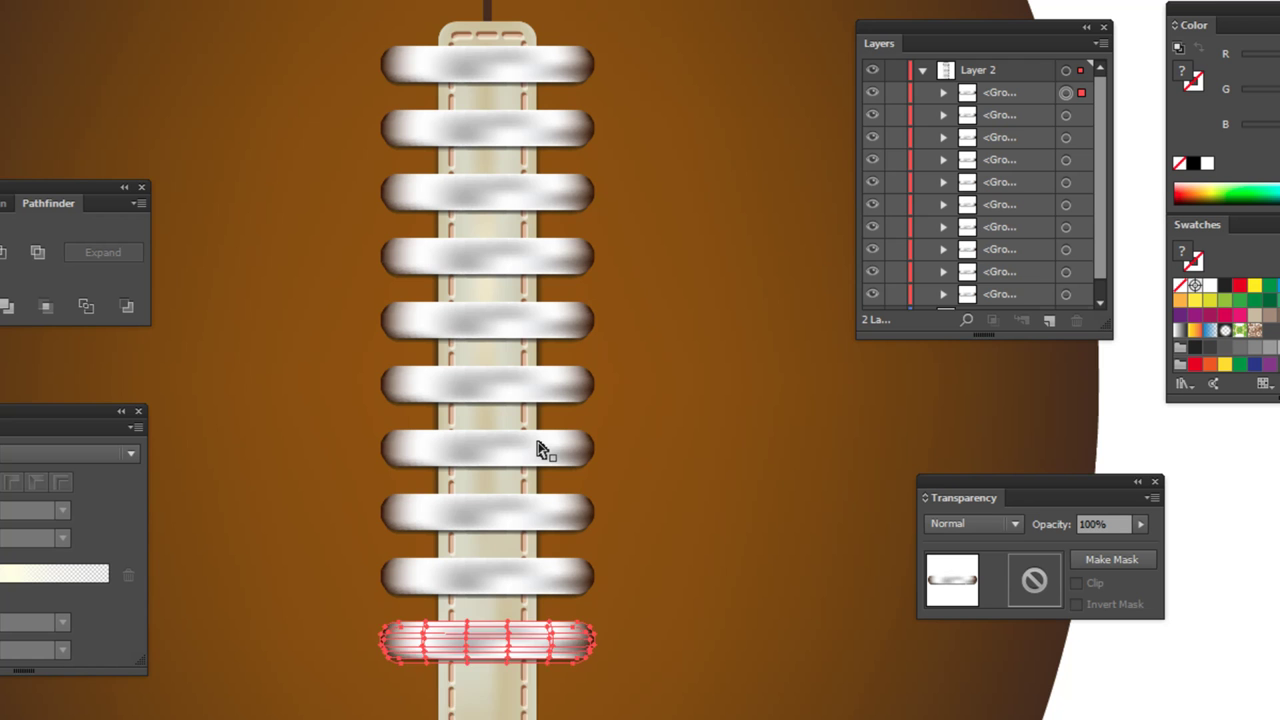
key(ctrl+d)
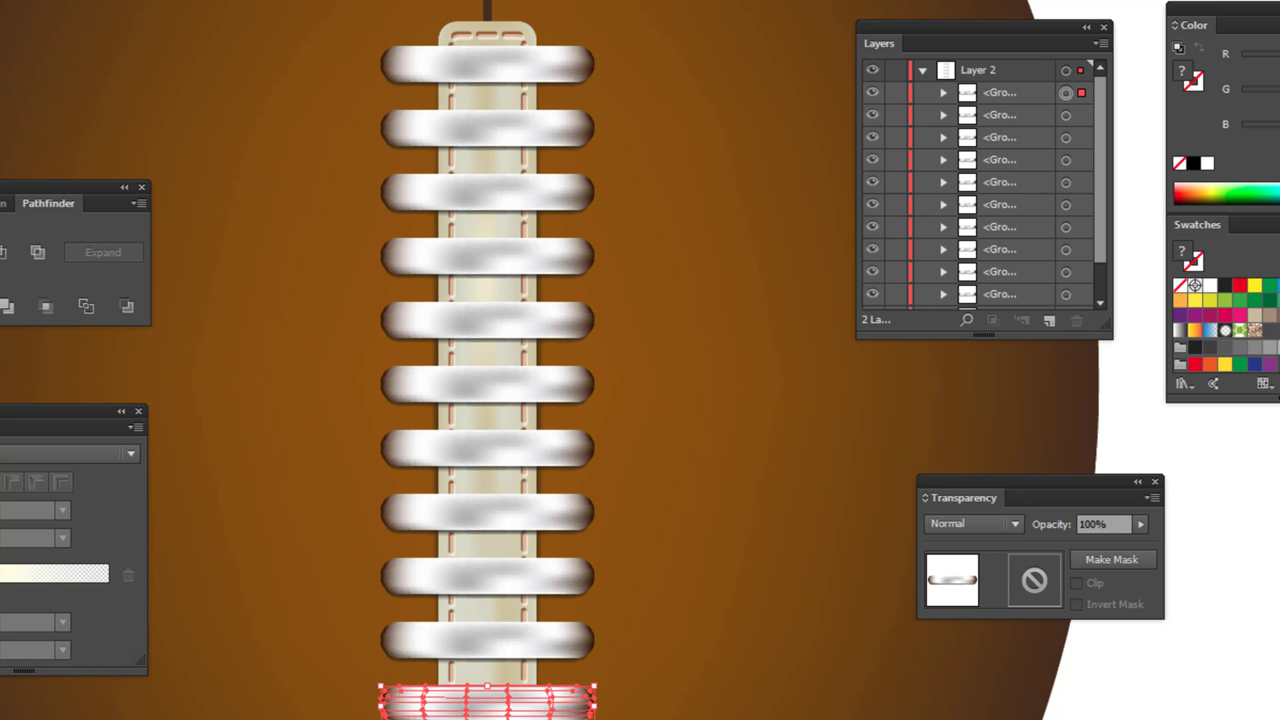
- Shift-select all ten lace straps and group them together
shift+click(540, 643)
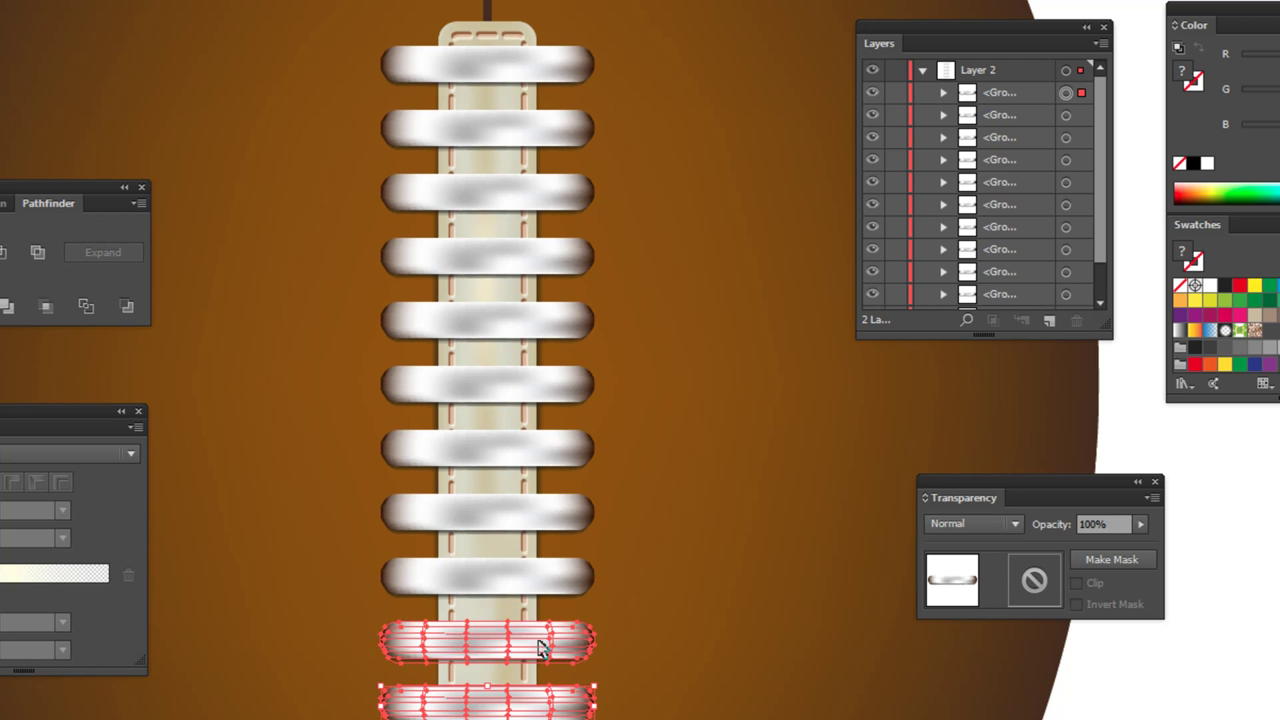
shift+click(535, 582)
shift+click(546, 515)
shift+click(563, 448)
shift+click(560, 384)
shift+click(556, 320)
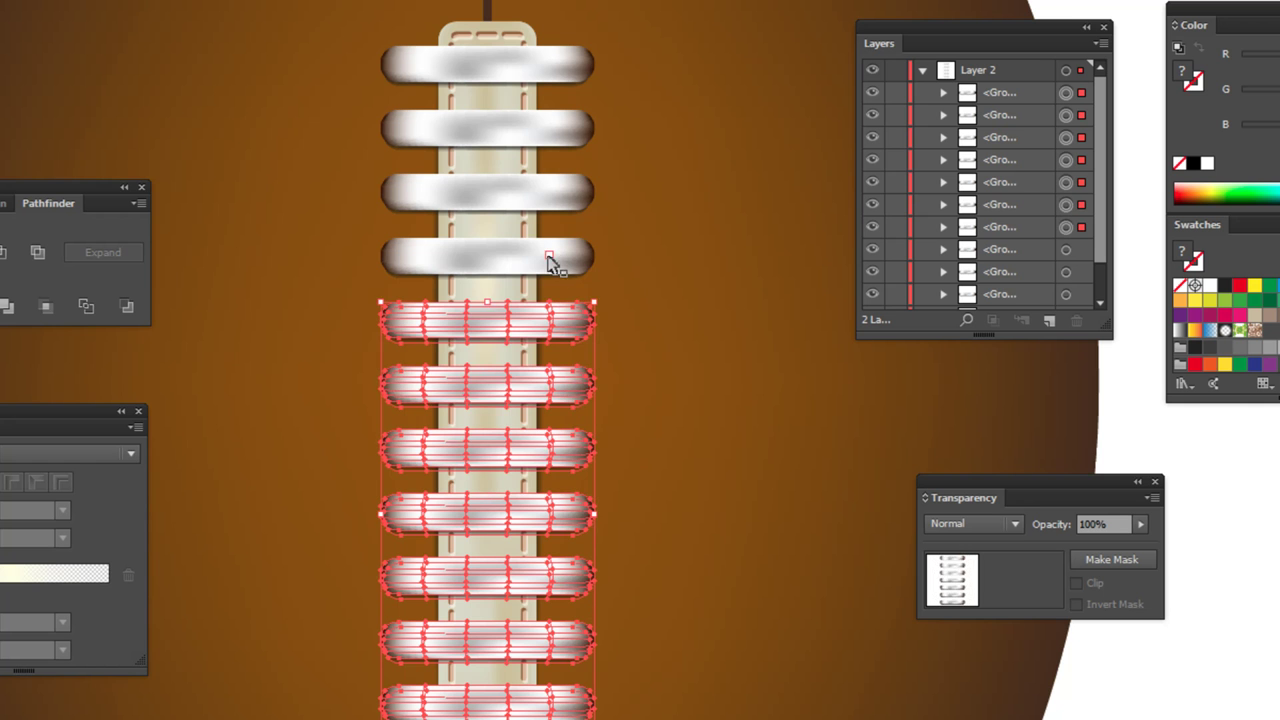
shift+click(549, 259)
shift+click(557, 198)
shift+click(566, 134)
shift+click(563, 78)
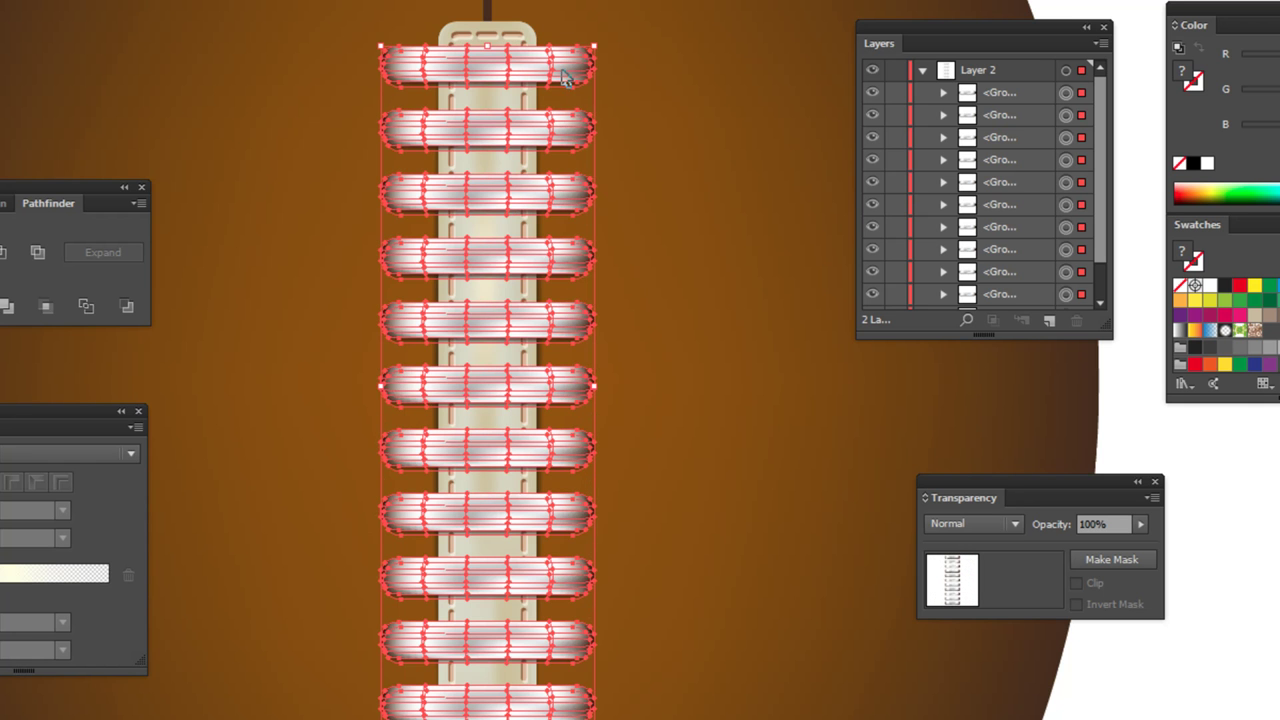
key(a)
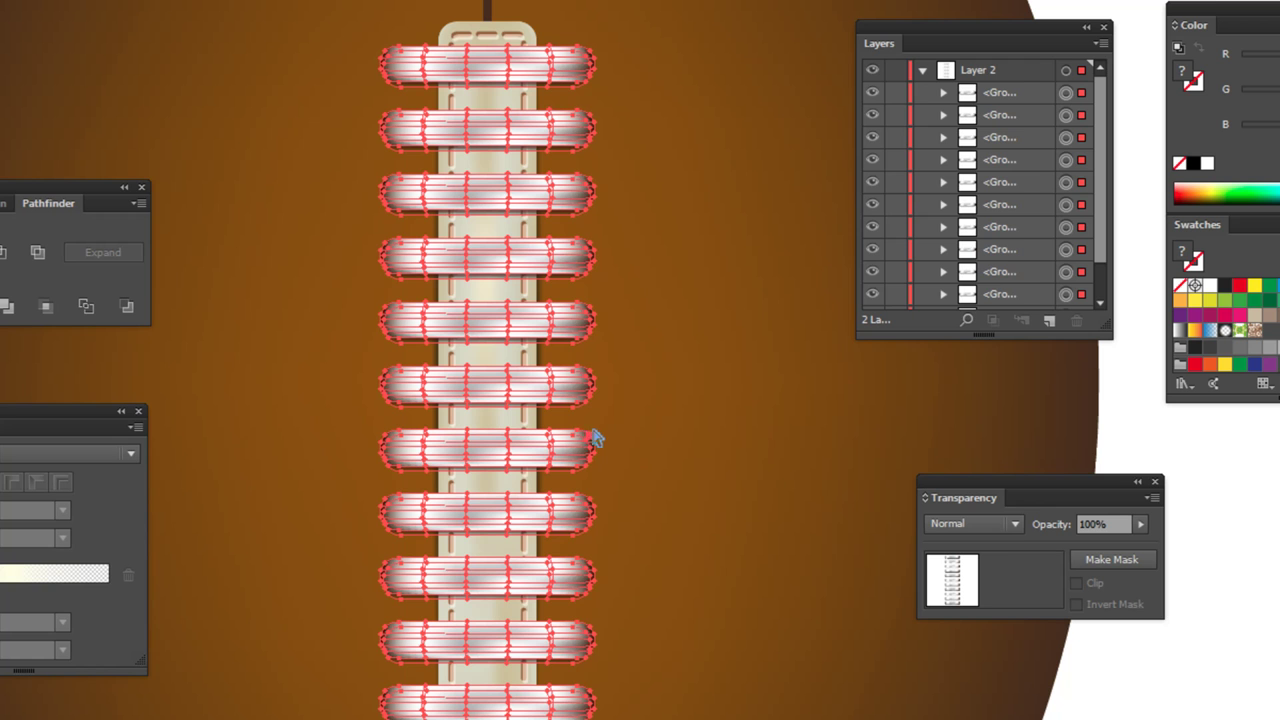
key(ctrl+g)
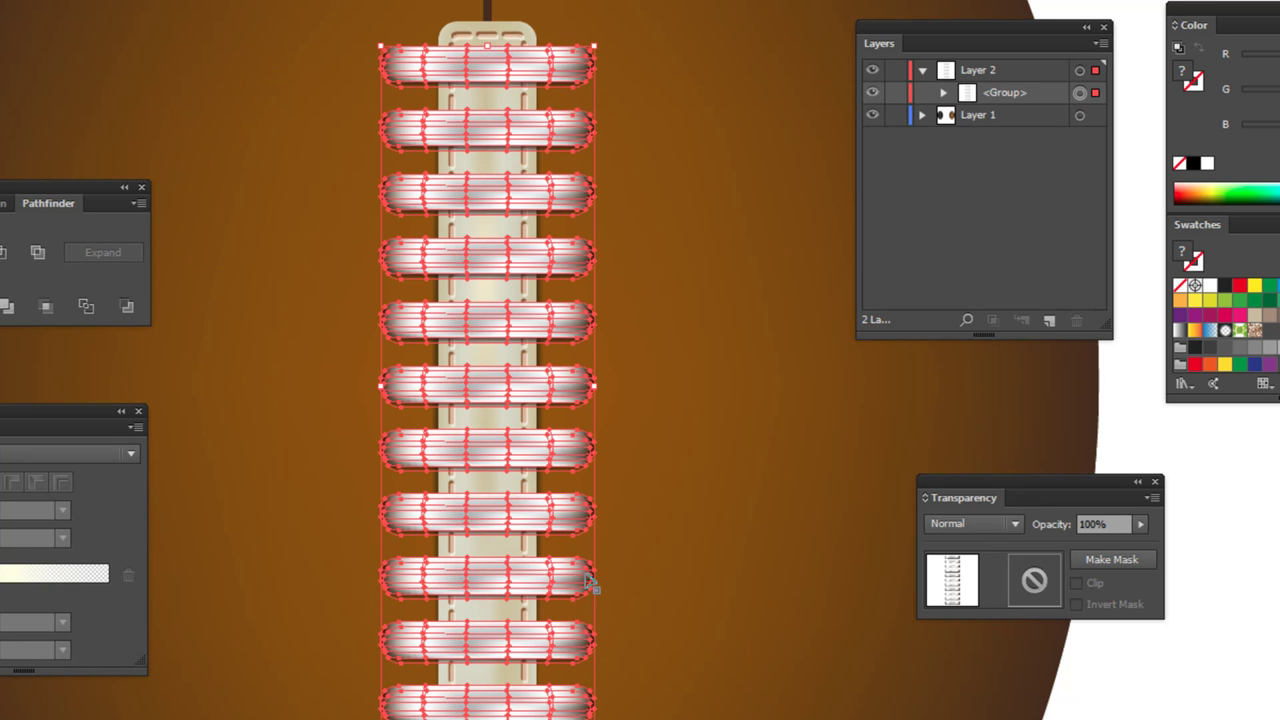
- Nudge the lace group up, spread its spacing slightly, then deselect and view the whole football
key(Up)
key(ctrl+d)
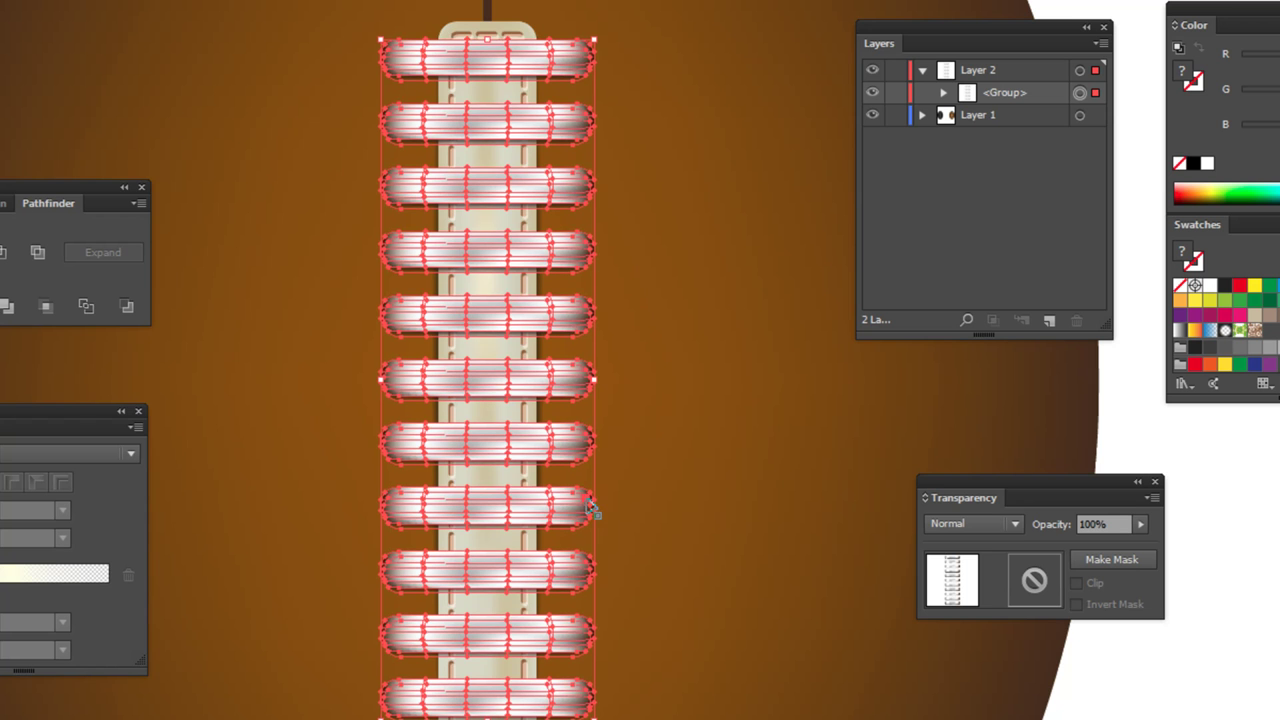
key(ctrl+d)
key(ctrl+d)
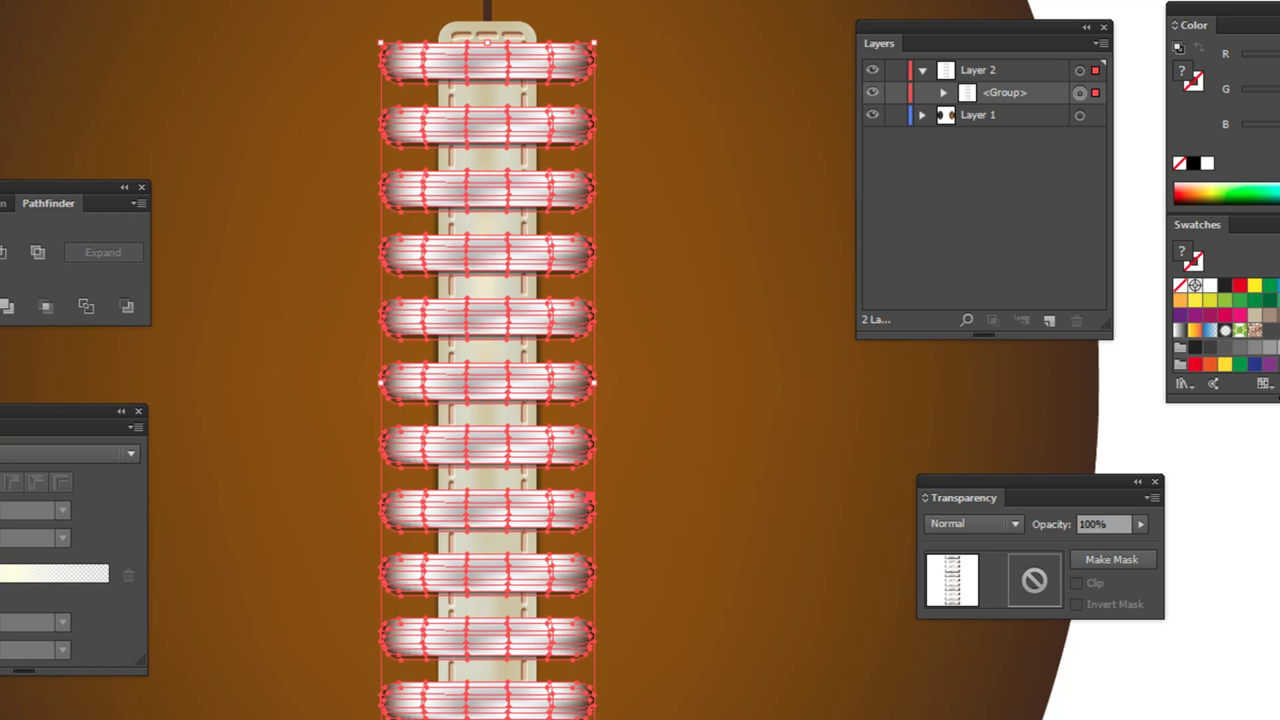
key(ctrl+shift+a)
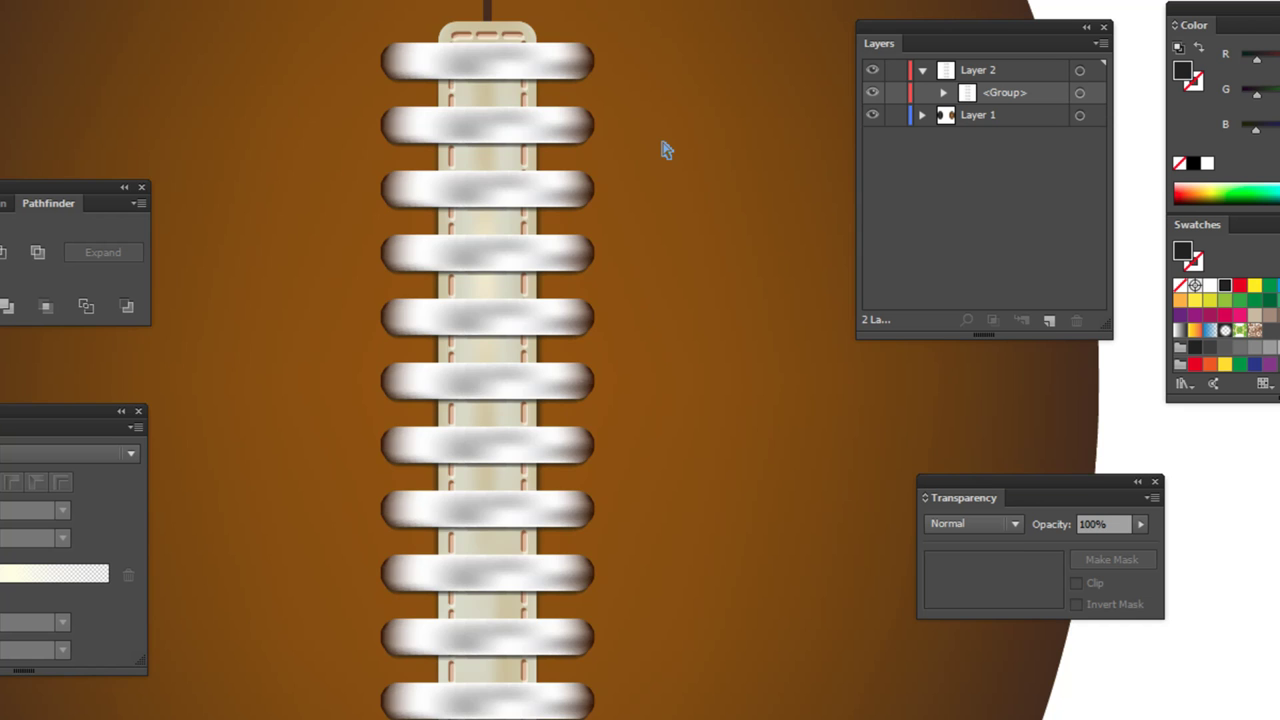
scroll(665, 148, down, 3)
scroll(665, 148, up, 1)
scroll(665, 148, up, 2)
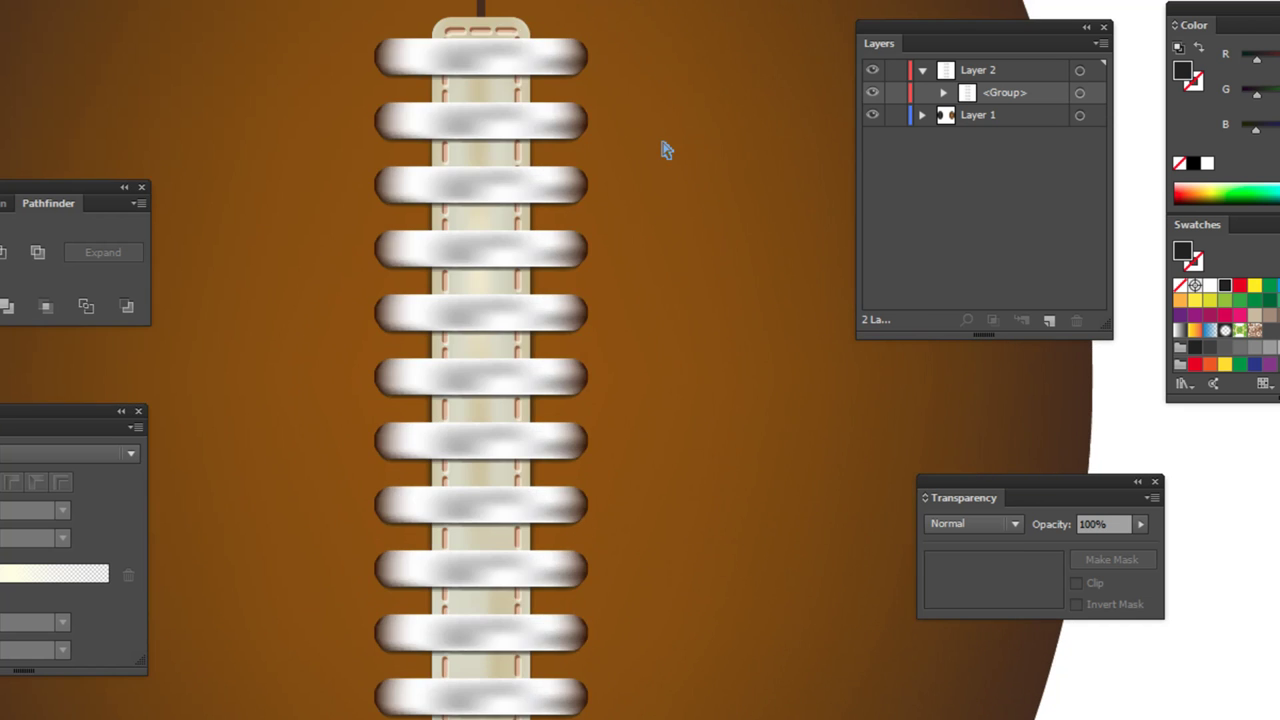
key(ctrl+0)
scroll(665, 148, up, 2)
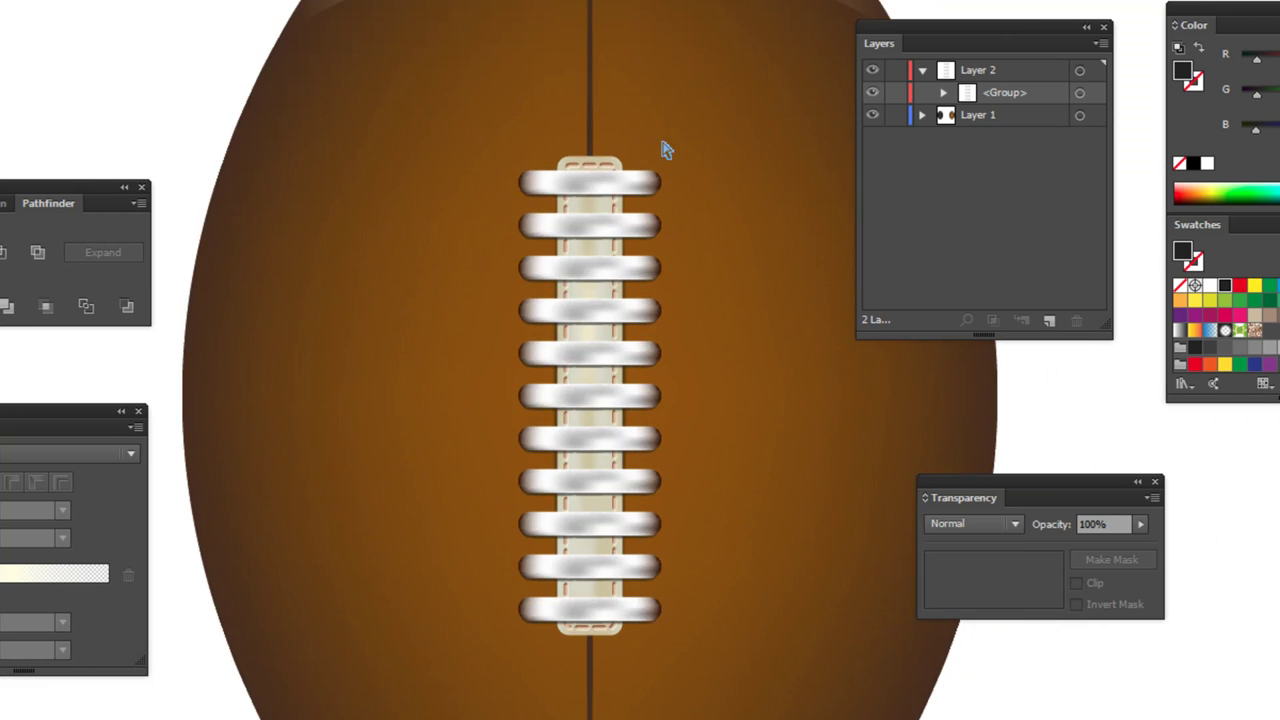
scroll(665, 148, up, 1)
scroll(580, 360, up, 2)
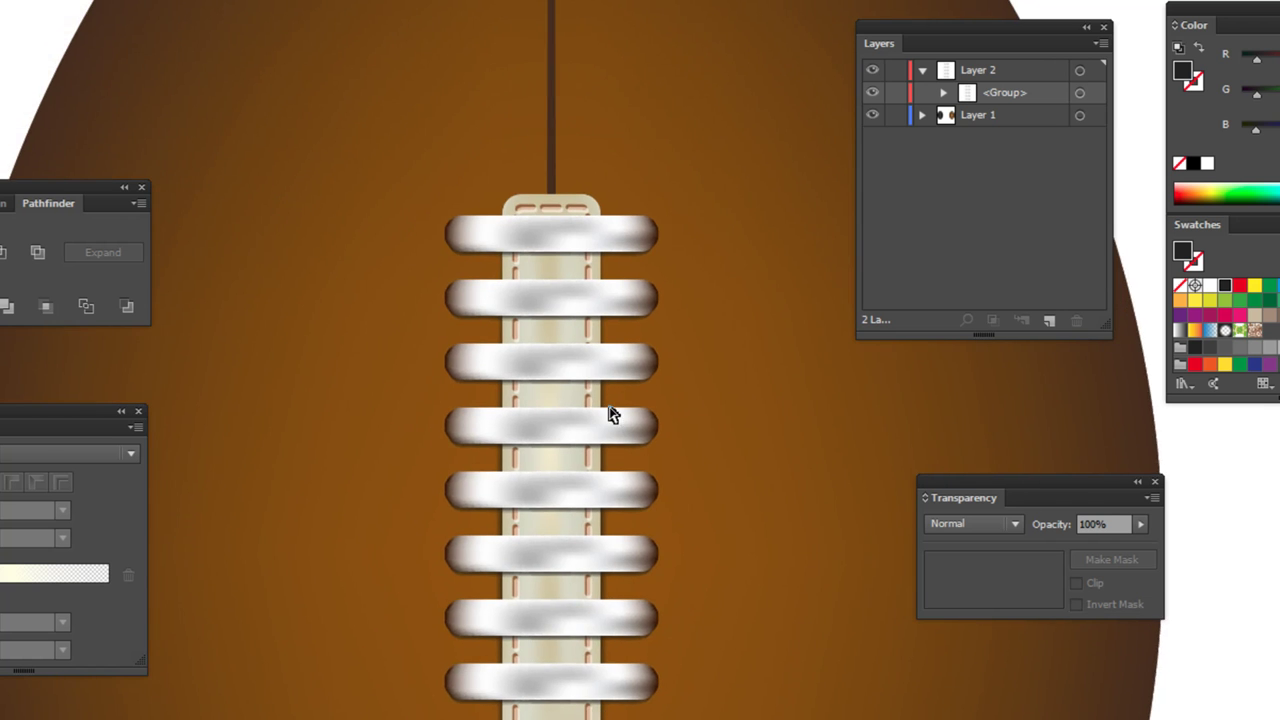
scroll(612, 415, up, 1)
- Isolate the lace group, try shifting the middle lace, then undo the edits
click(466, 350)
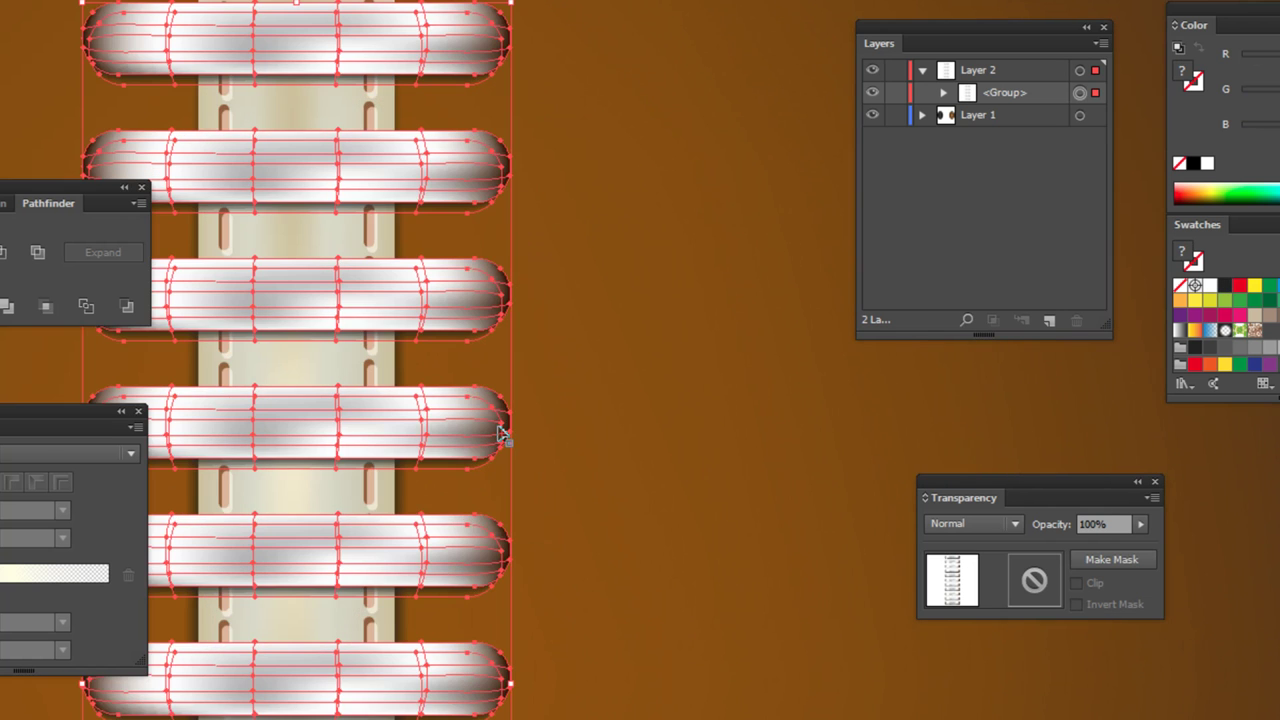
scroll(497, 434, up, 1)
drag(408, 303, 584, 372)
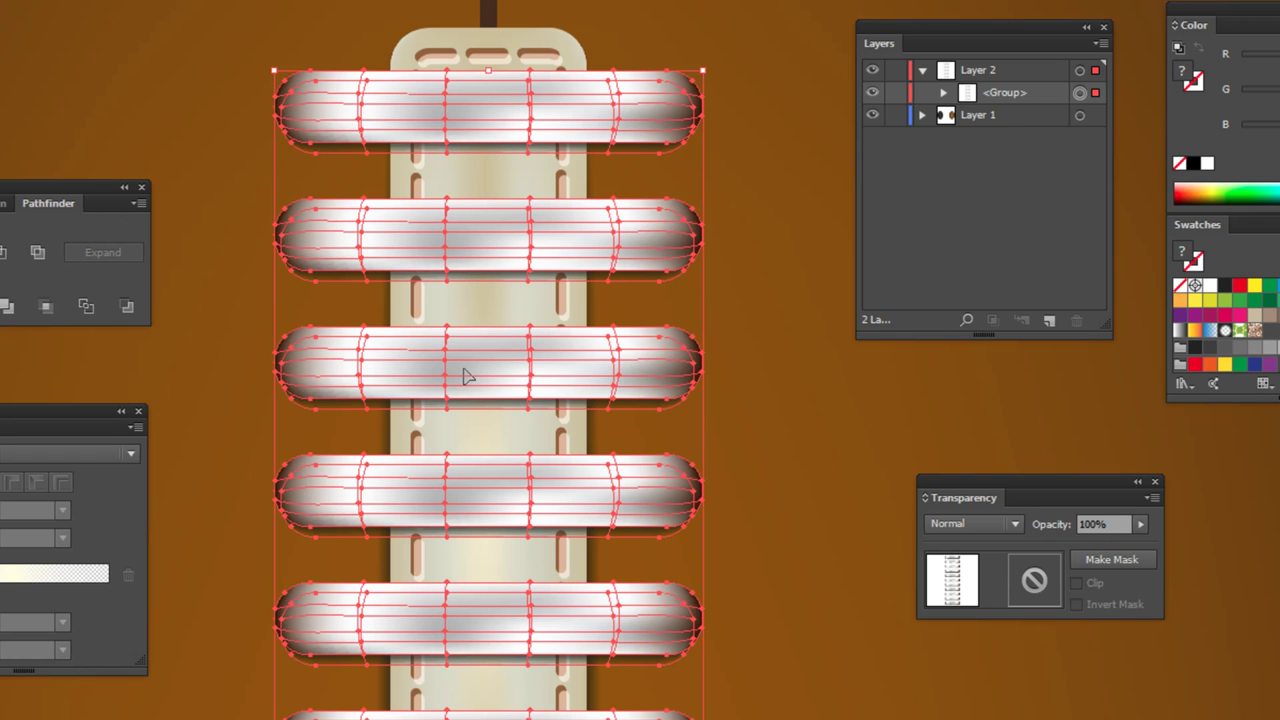
double_click(463, 376)
click(470, 373)
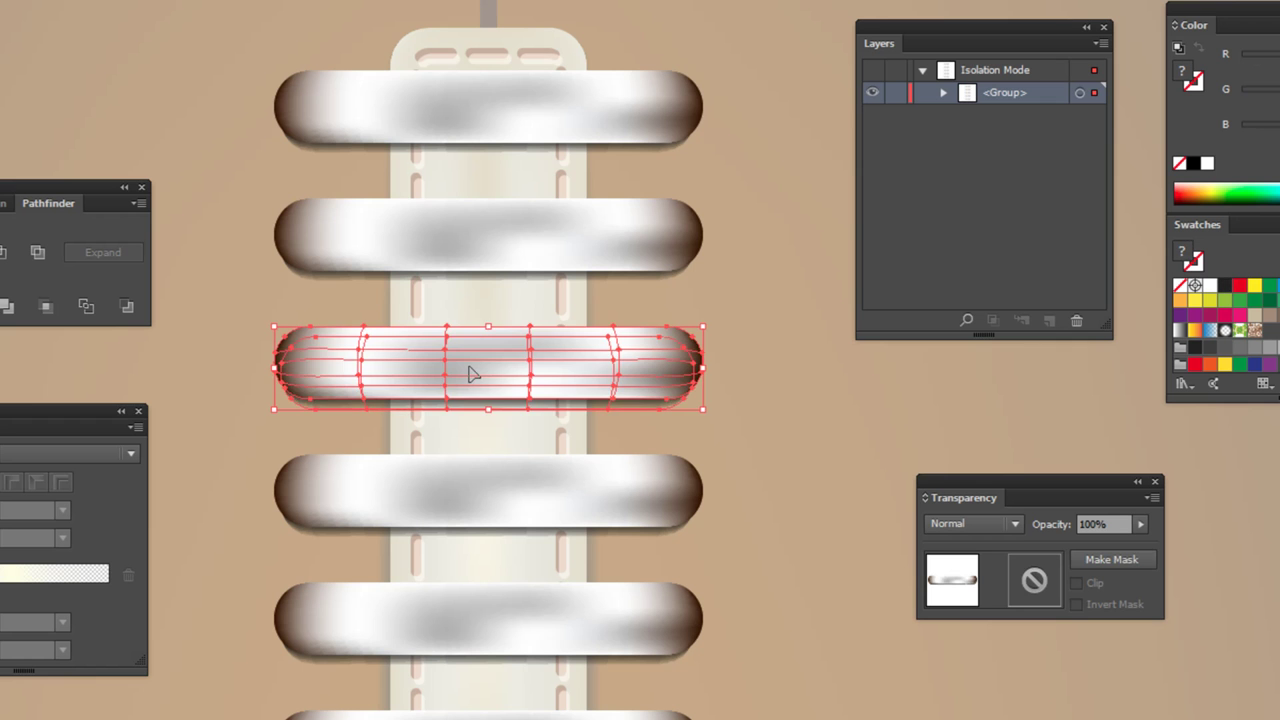
mouse_move(489, 375)
mouse_down()
mouse_move(489, 245)
mouse_move(495, 373)
mouse_up()
scroll(491, 380, up, 1)
scroll(503, 403, up, 2)
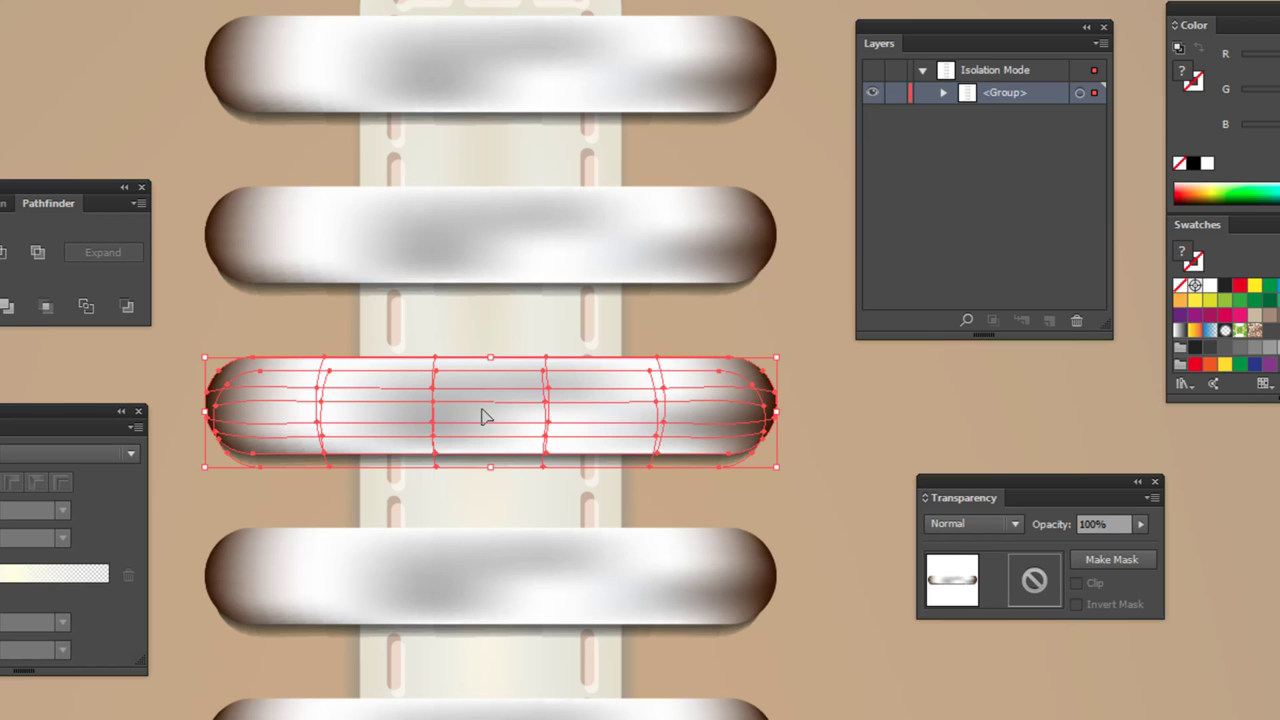
key(ctrl+z)
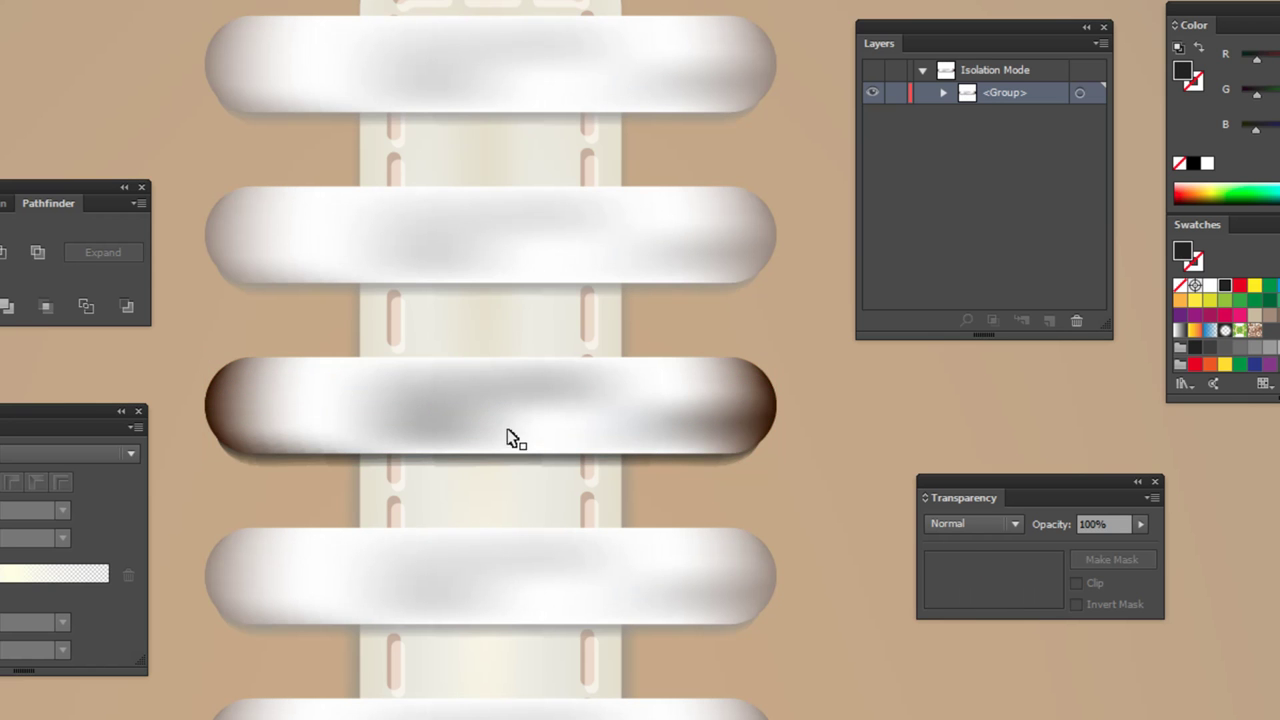
- Give one lace's left-side mesh point a grey tone, then exit isolation mode
key(a)
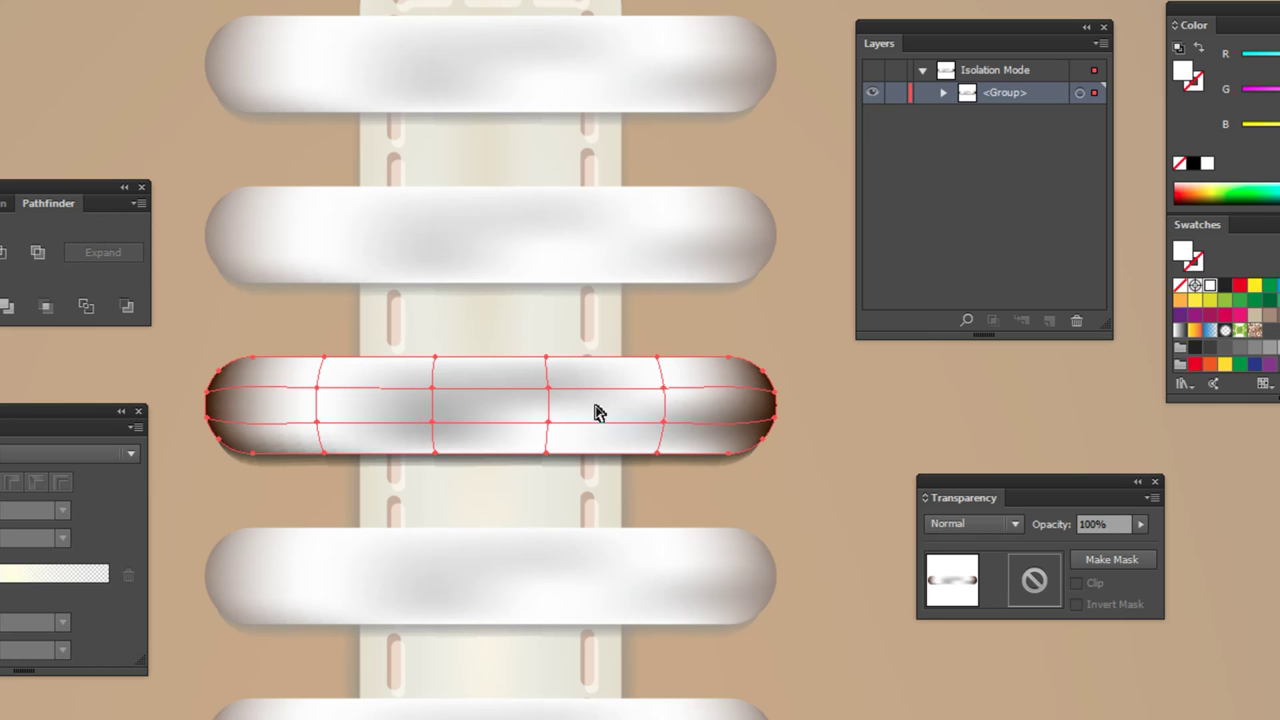
click(548, 387)
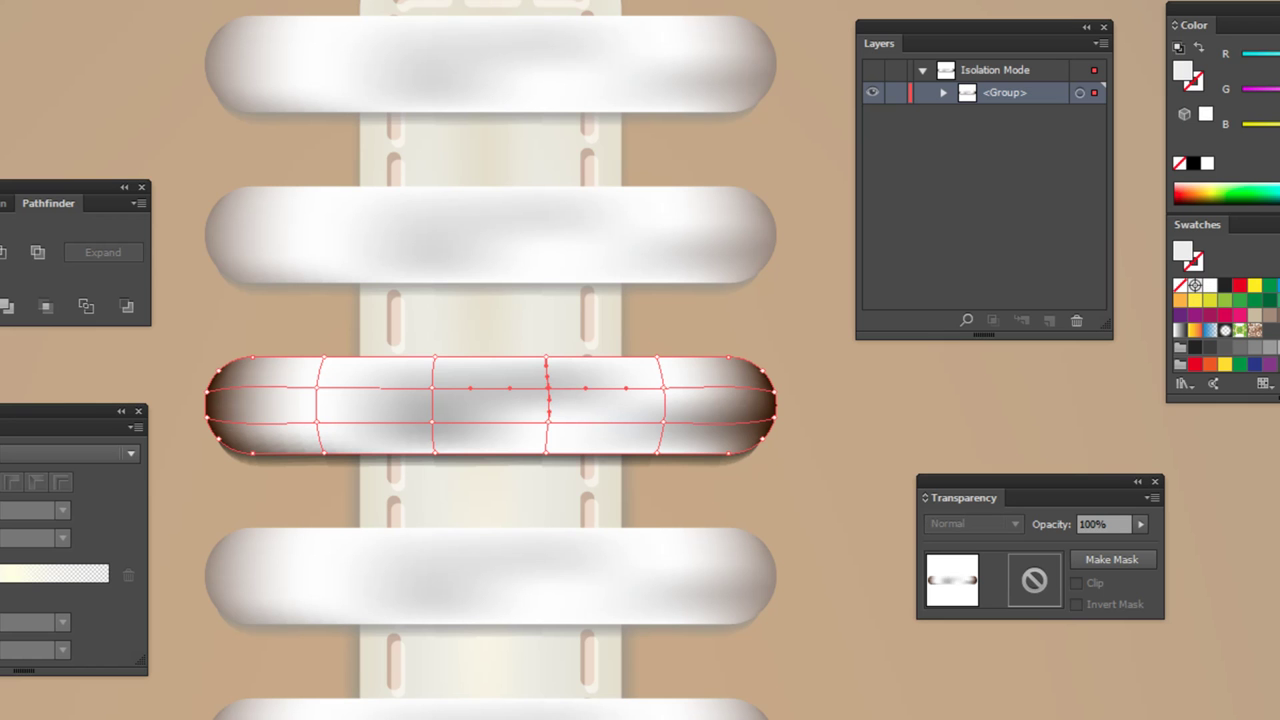
click(316, 423)
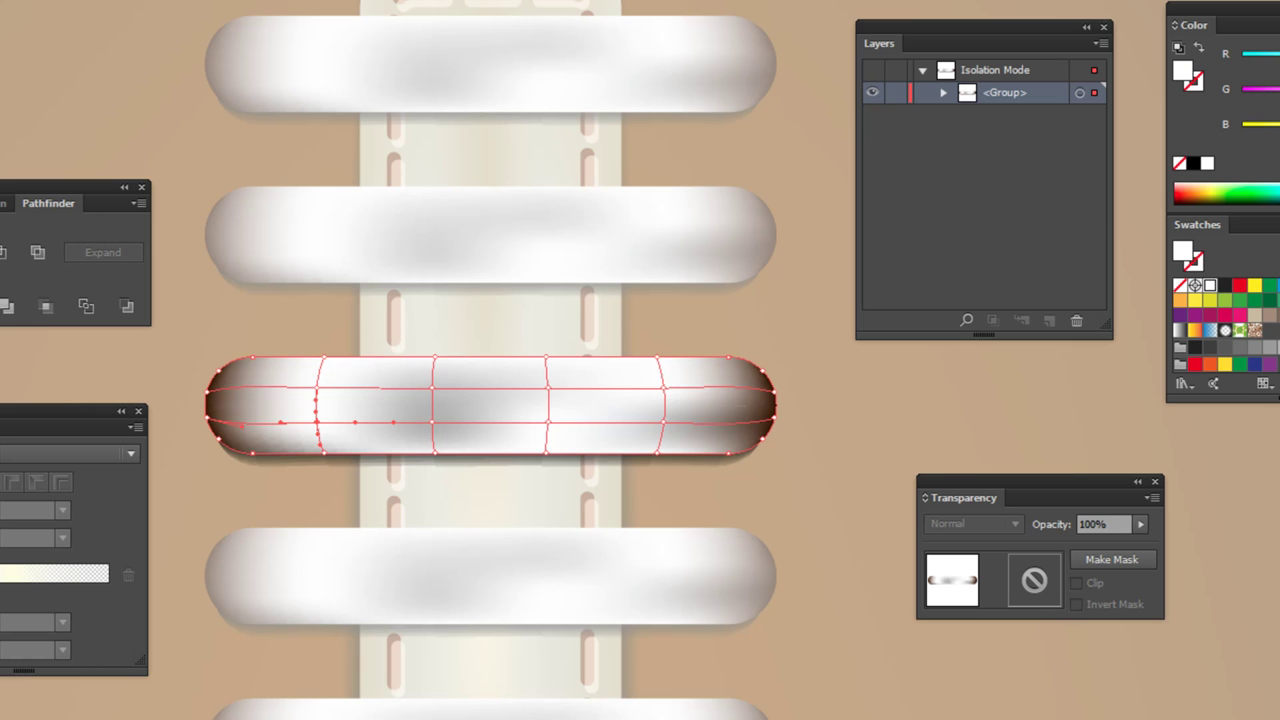
click(1275, 193)
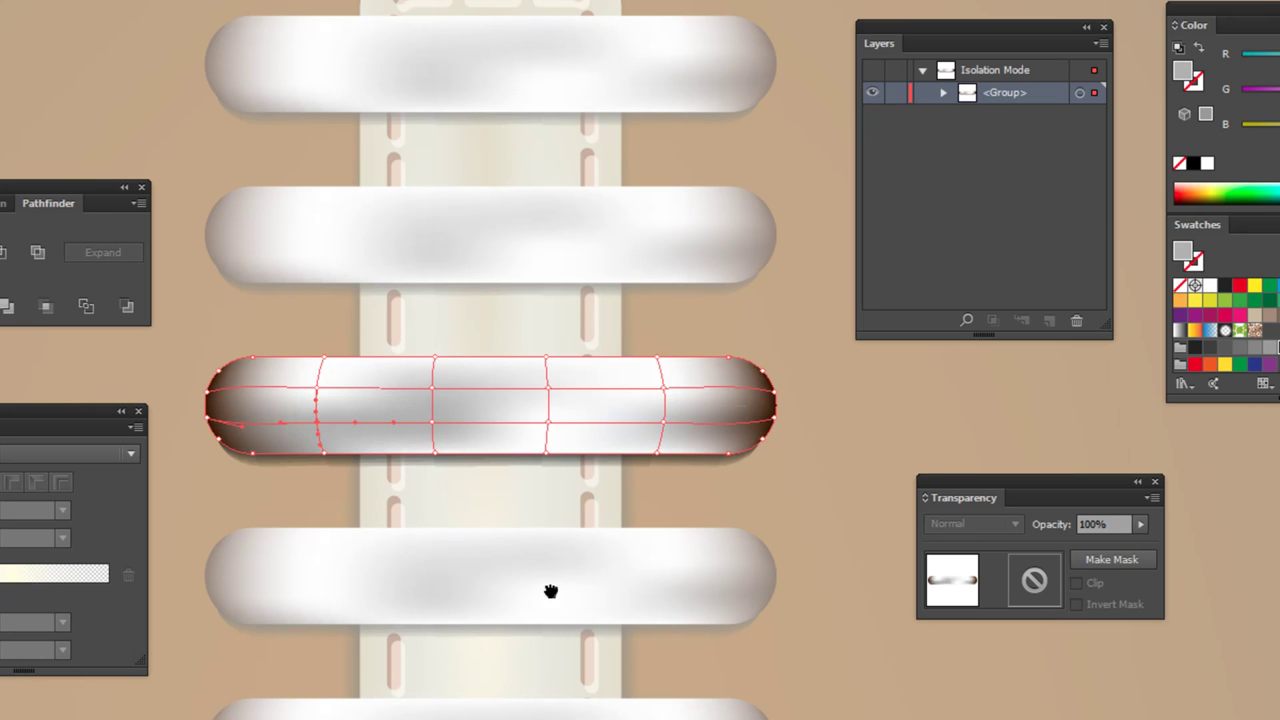
drag(550, 591, 552, 385)
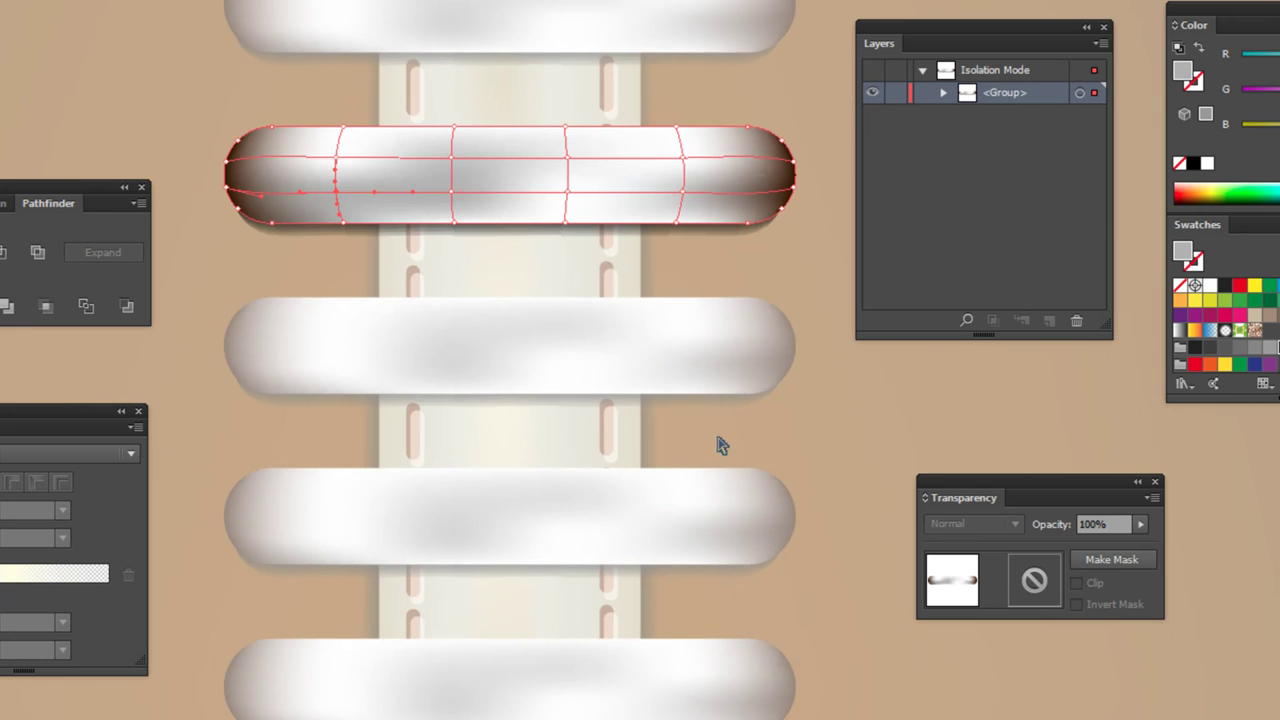
double_click(722, 445)
- Select the individual laces one by one, clearing the selection between them
click(551, 363)
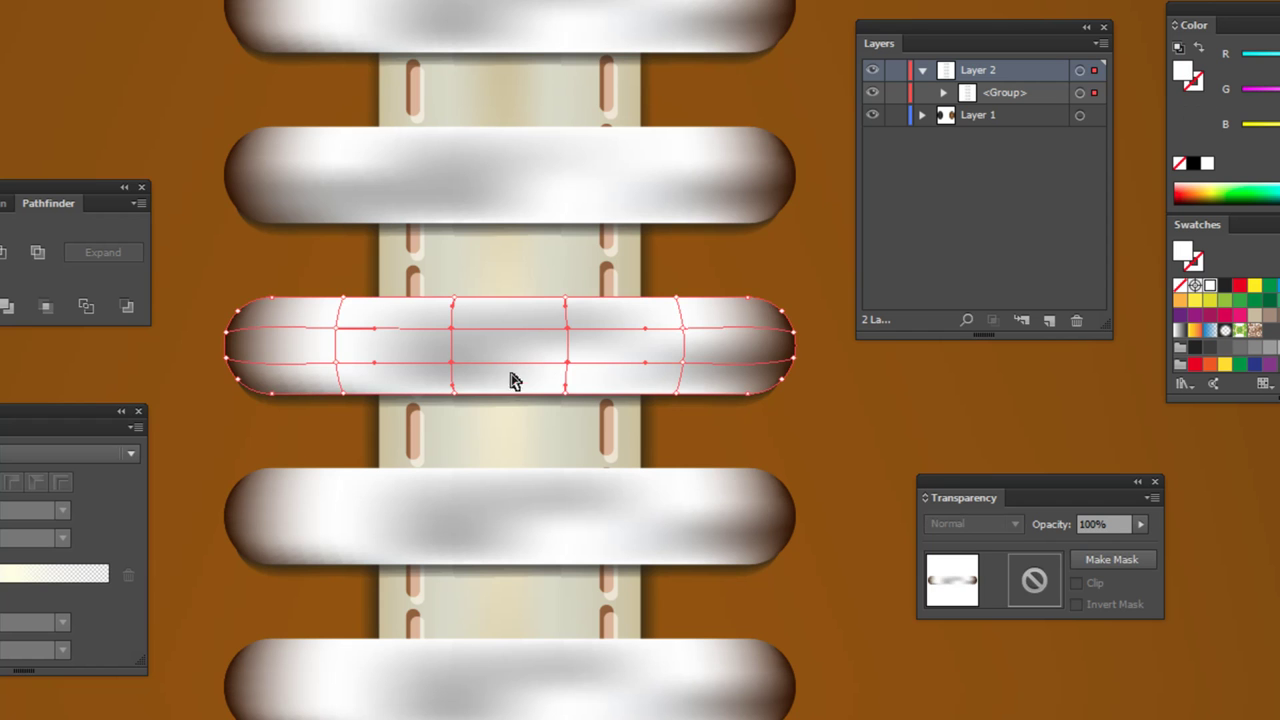
click(740, 446)
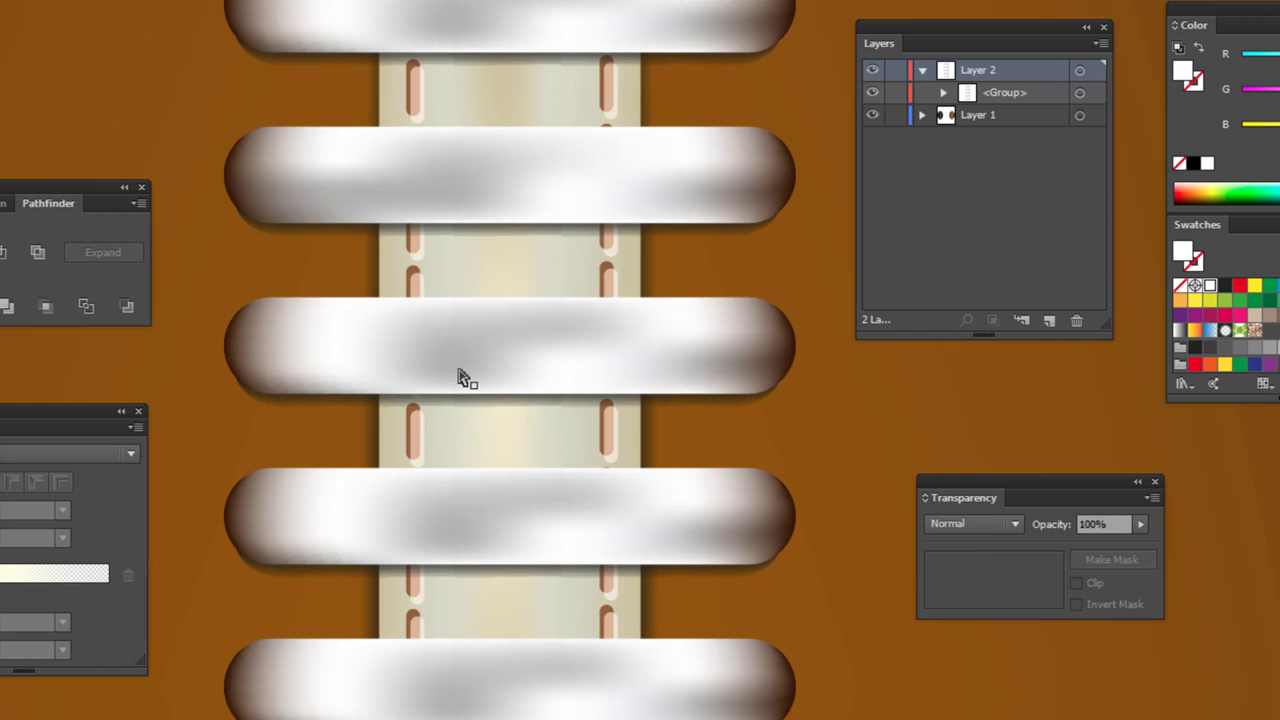
click(411, 349)
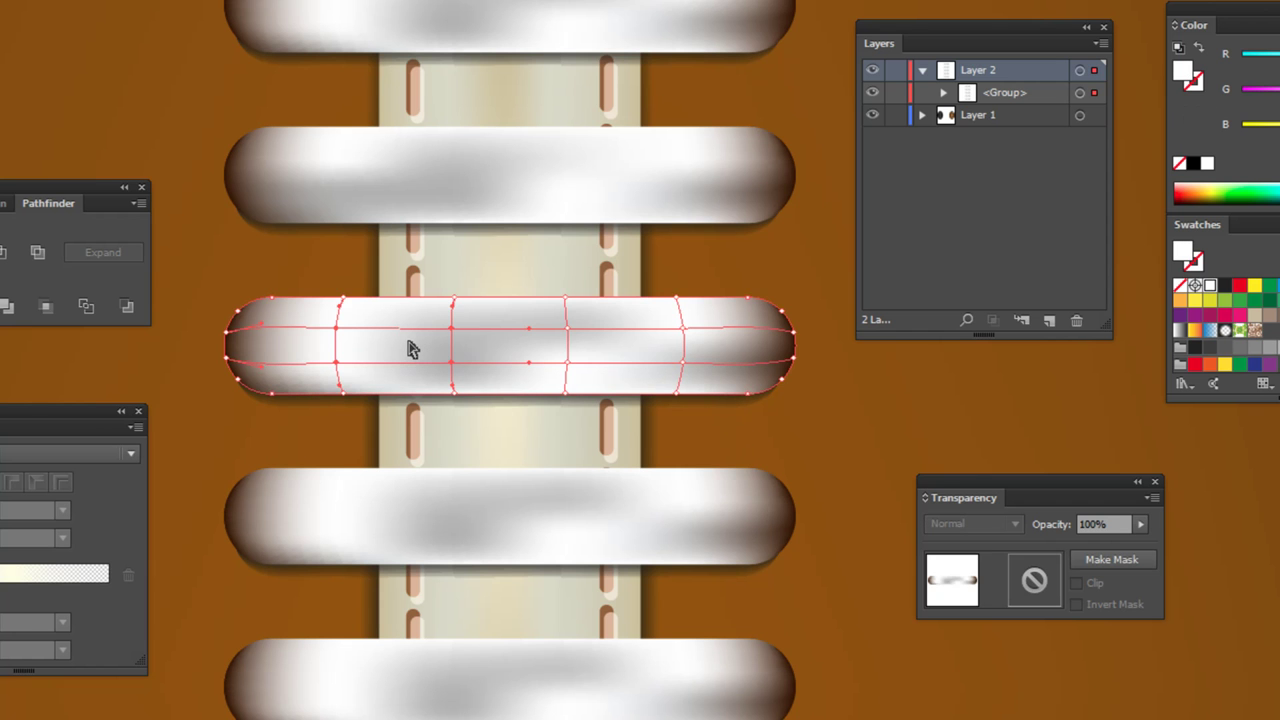
click(724, 445)
click(566, 521)
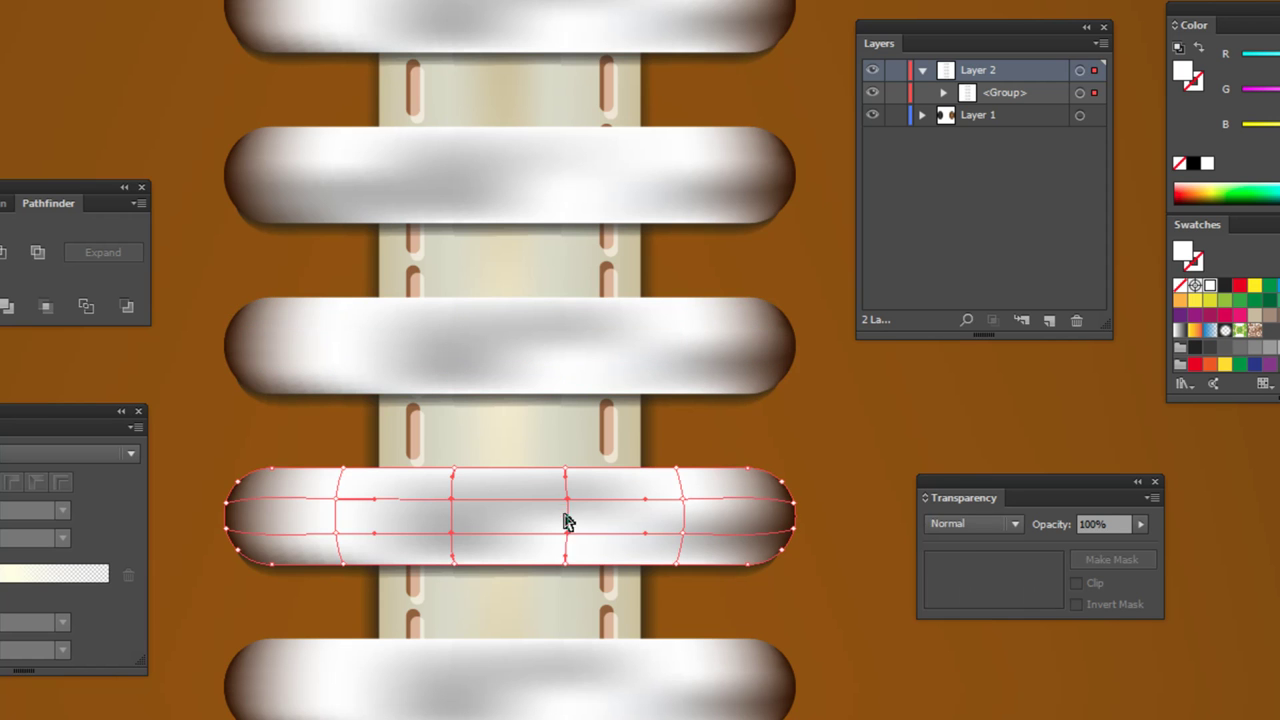
key(ctrl+shift+a)
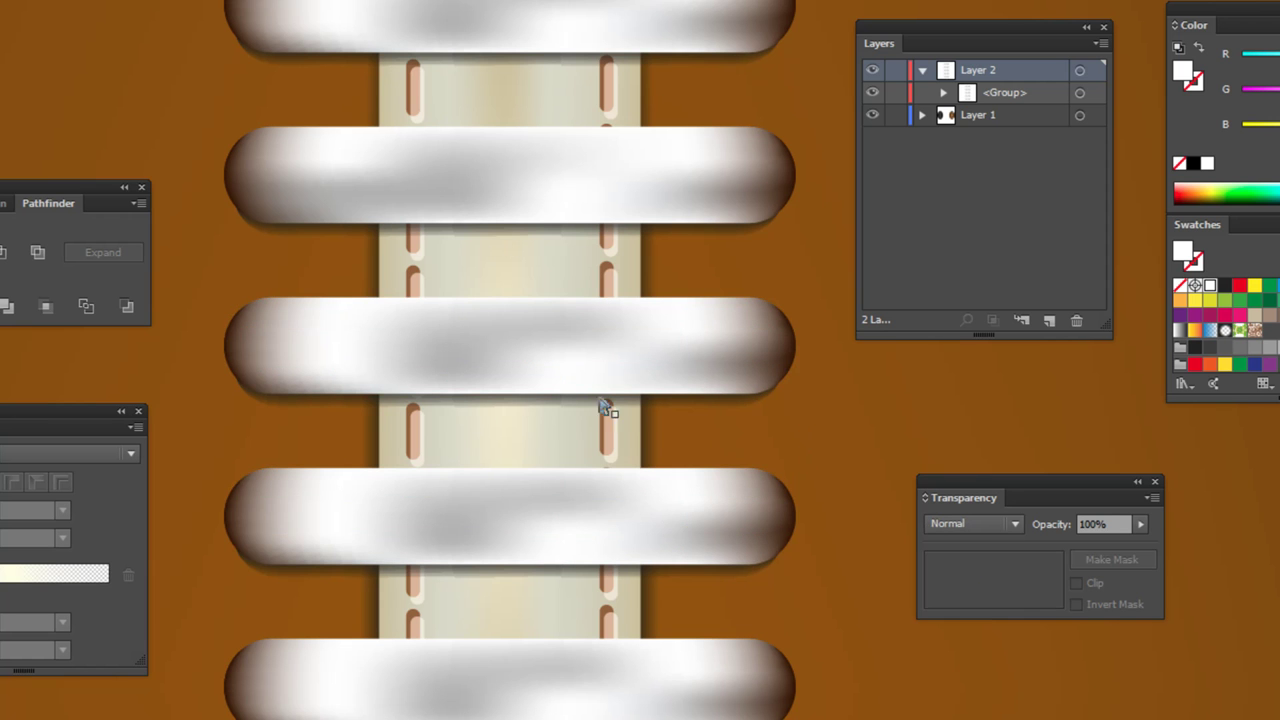
click(430, 549)
click(498, 694)
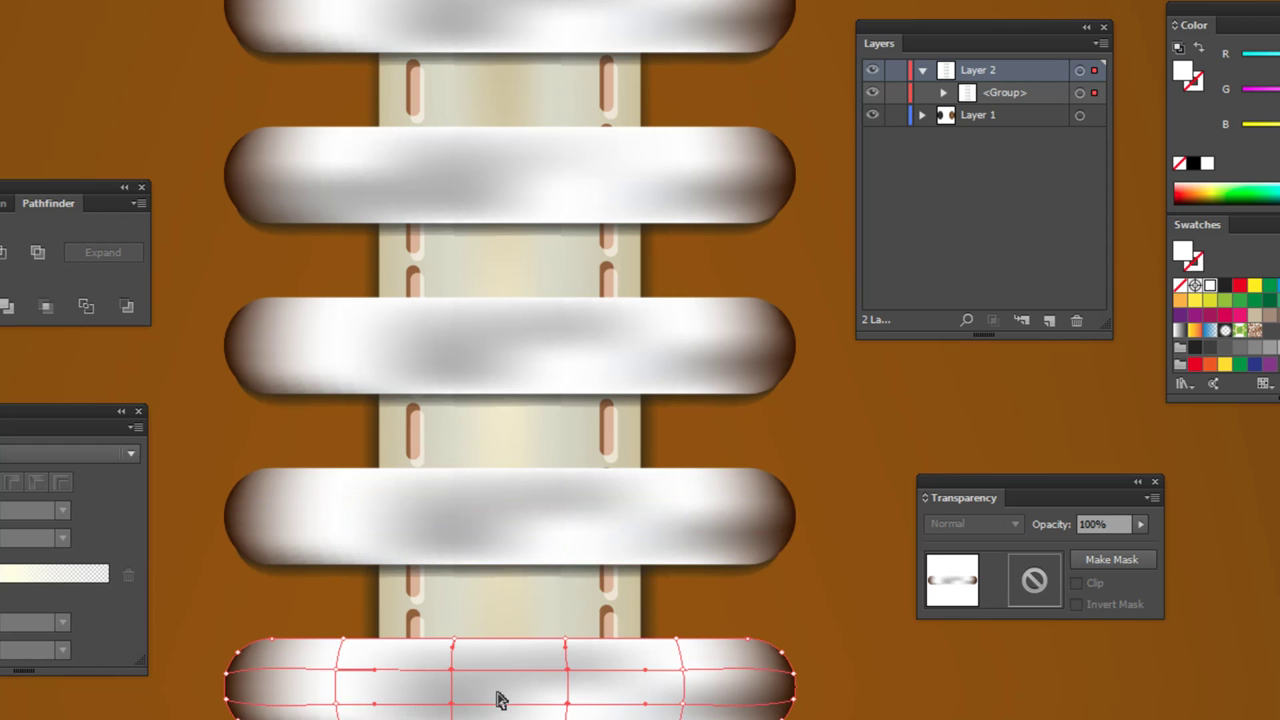
click(391, 174)
click(377, 8)
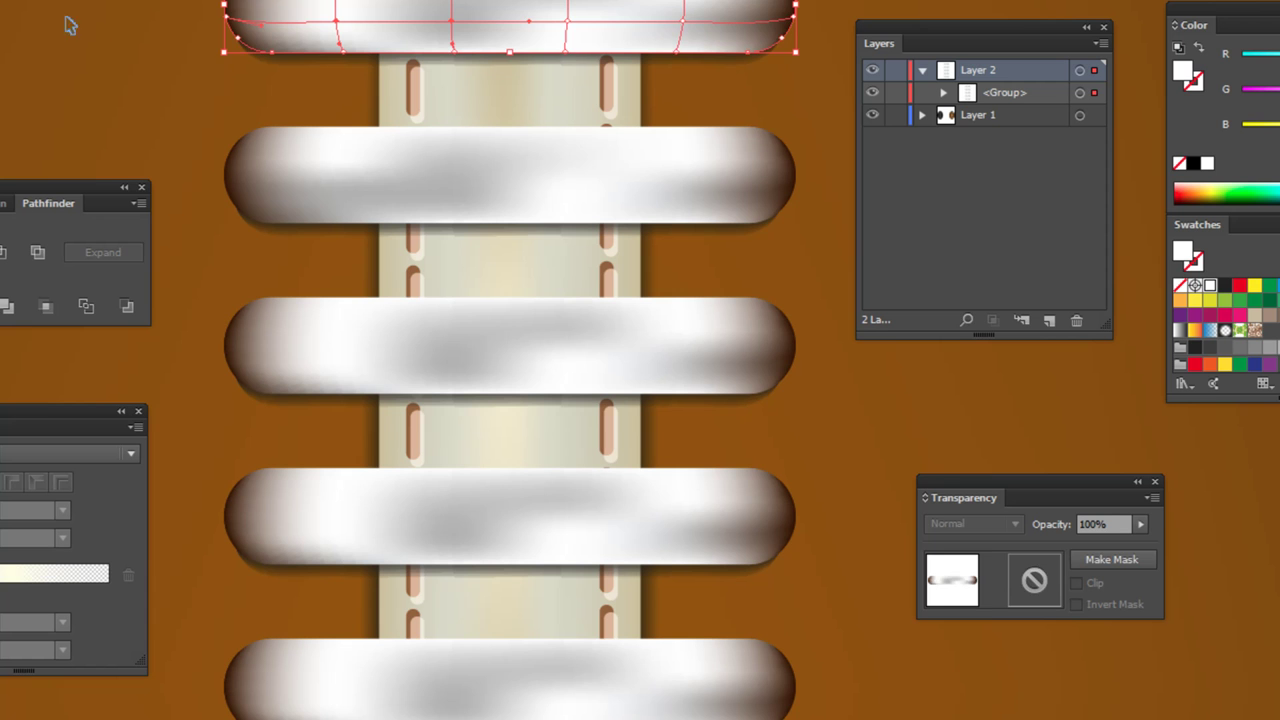
click(100, 40)
click(445, 178)
key(v)
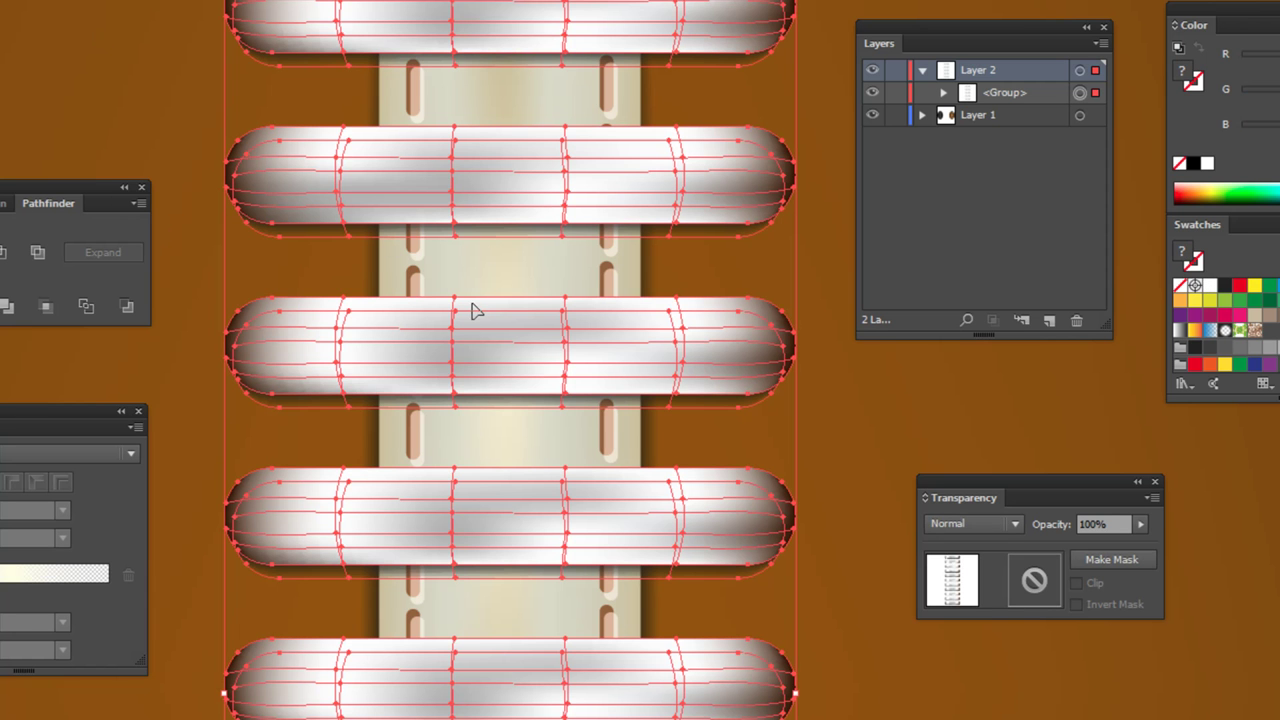
click(194, 88)
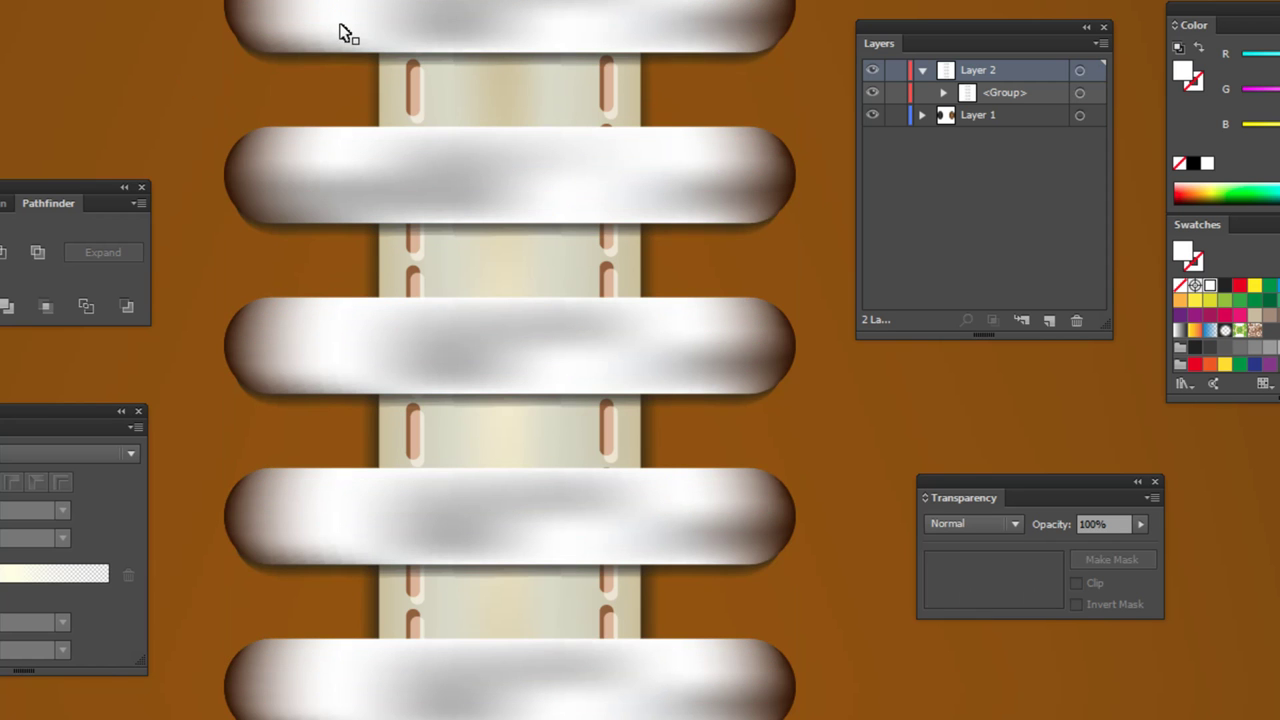
- Select the top four laces in turn, settling on the third lace
click(355, 12)
click(415, 177)
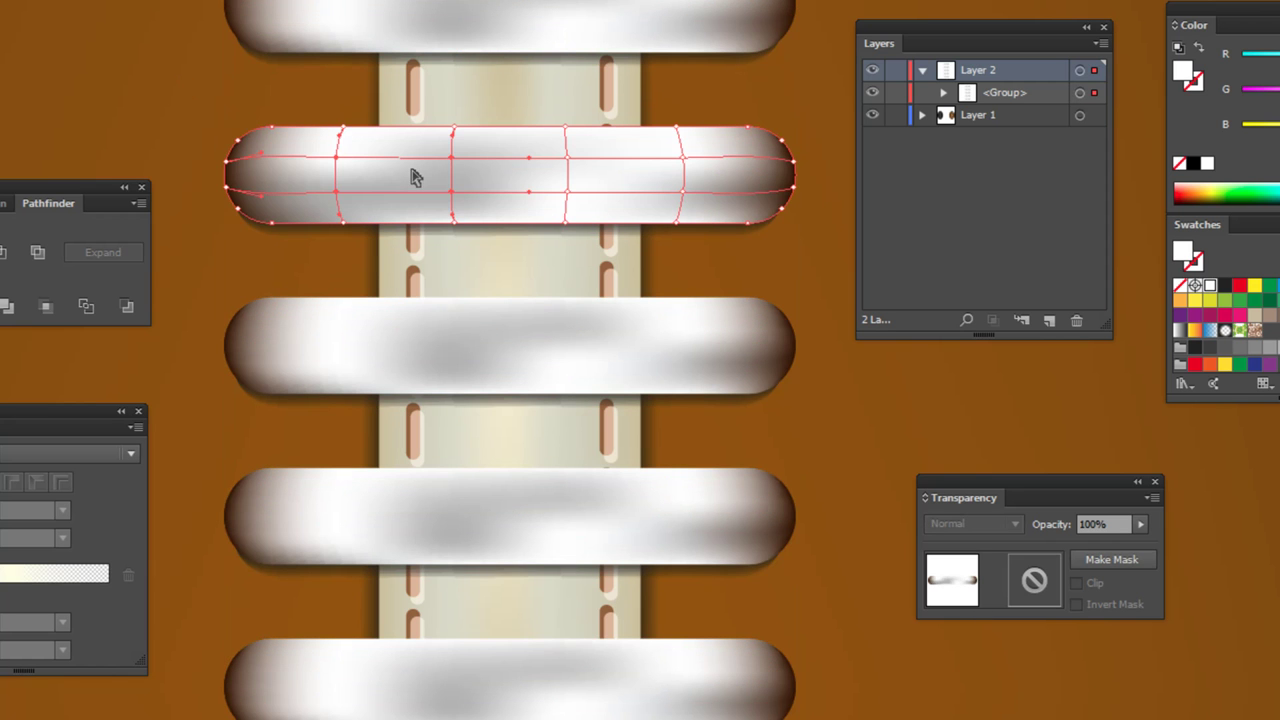
click(632, 368)
click(630, 554)
click(592, 358)
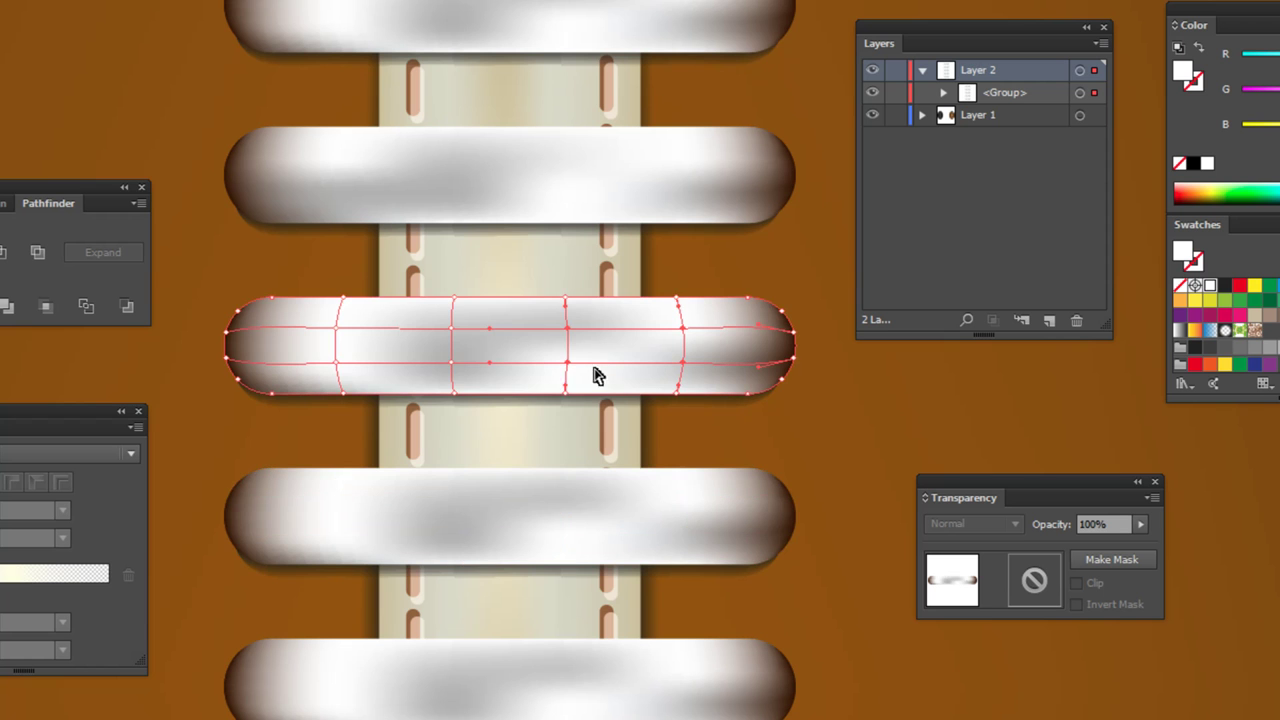
- Set a third-lace mesh point to white, try and undo grey on its right end
click(452, 362)
click(1207, 163)
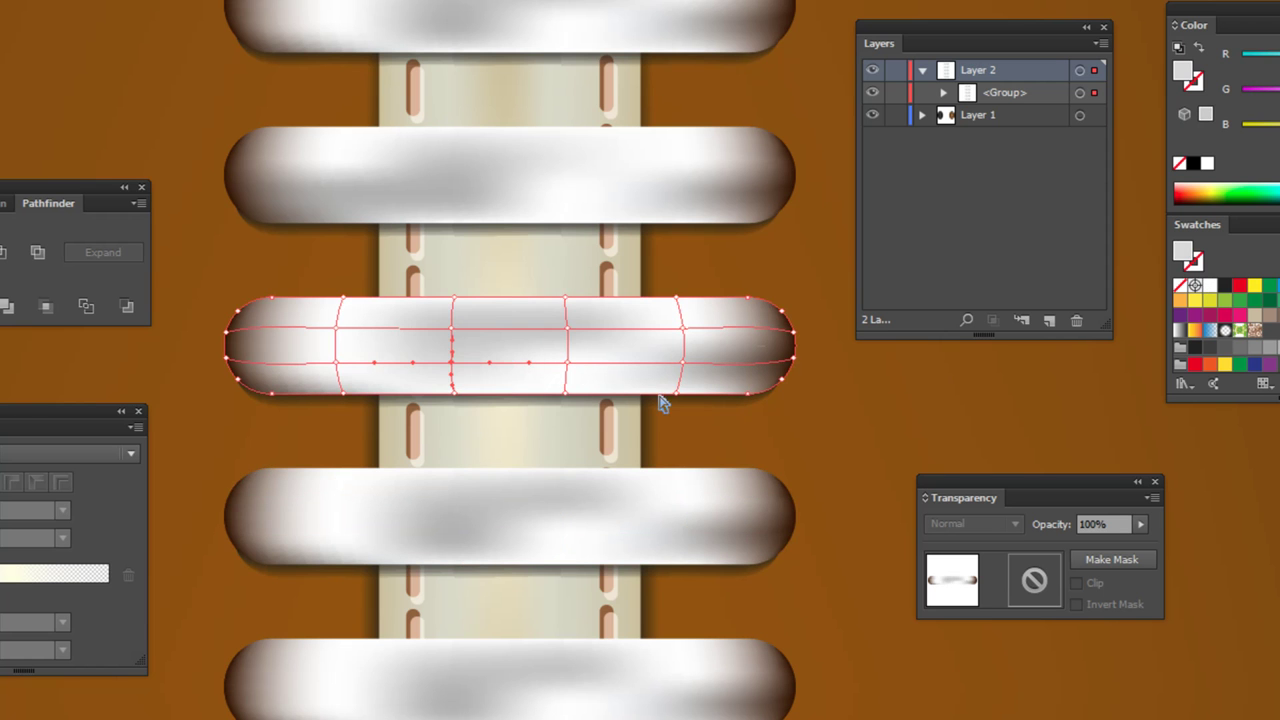
click(676, 393)
click(1268, 347)
key(ctrl+z)
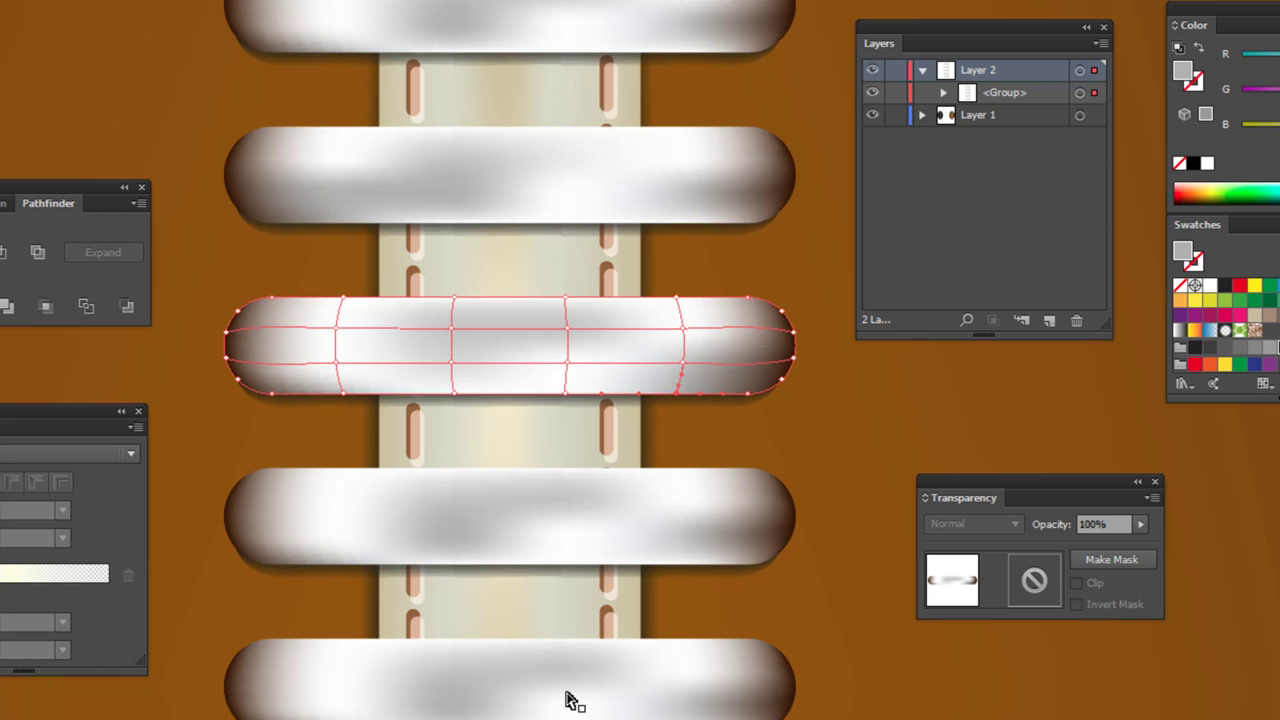
click(540, 695)
click(453, 704)
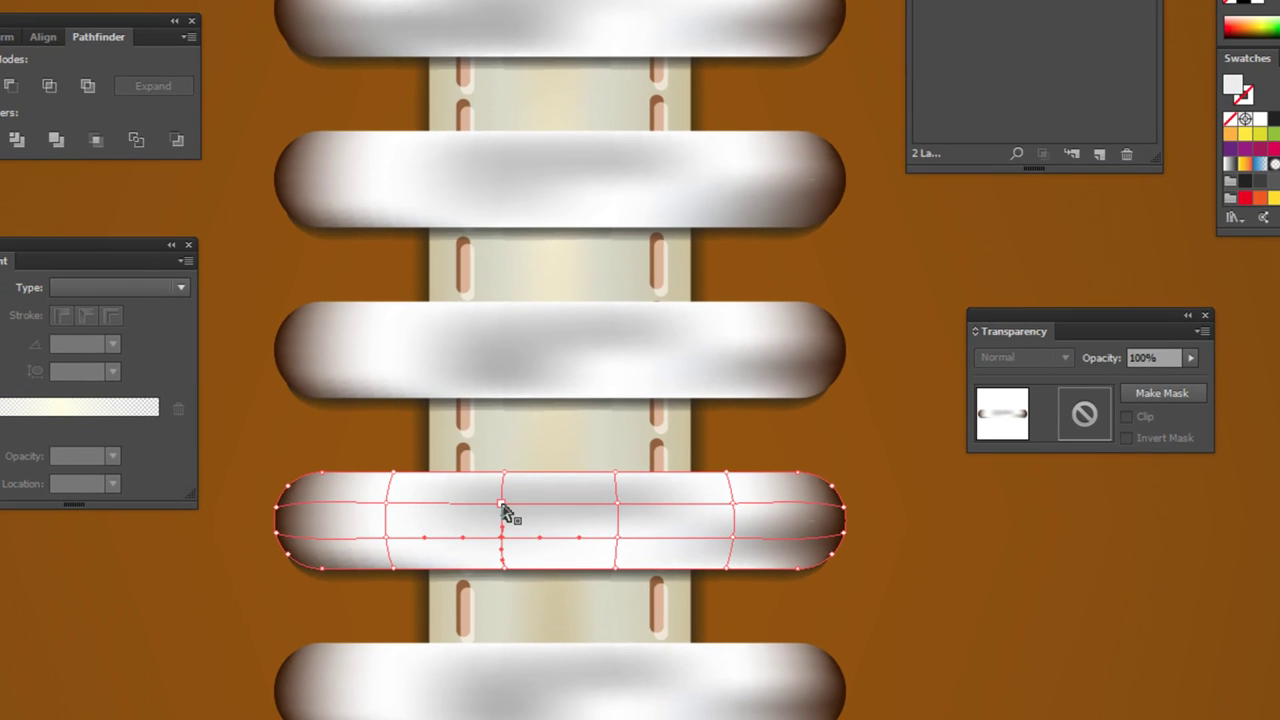
- Raise the top lace's horizontal mesh line to reshape its shading
click(616, 476)
drag(594, 614, 595, 389)
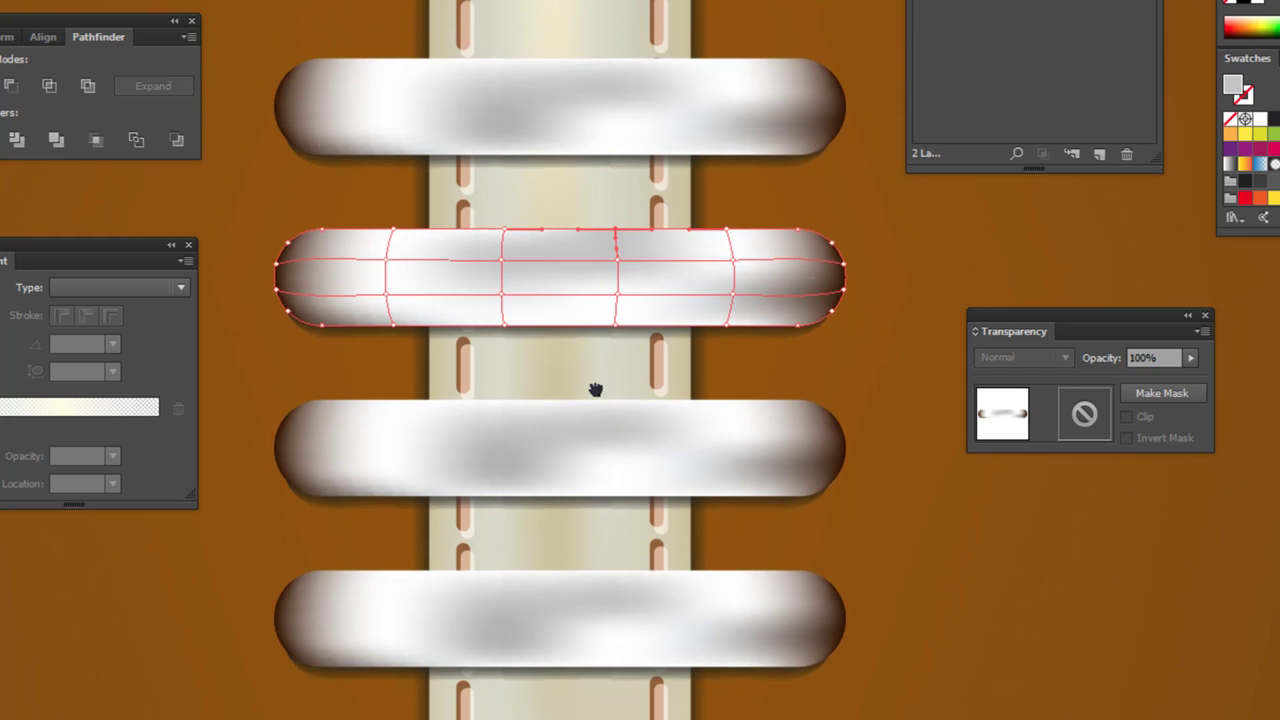
click(512, 112)
click(502, 124)
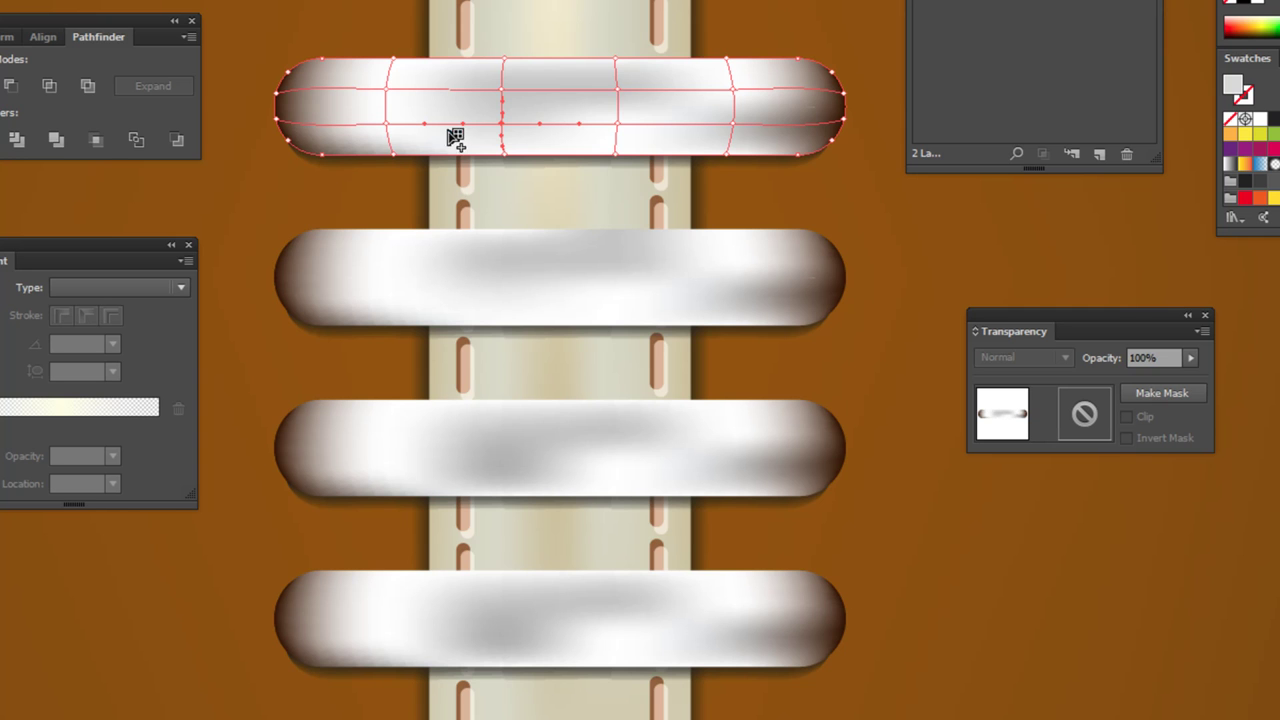
drag(503, 124, 503, 108)
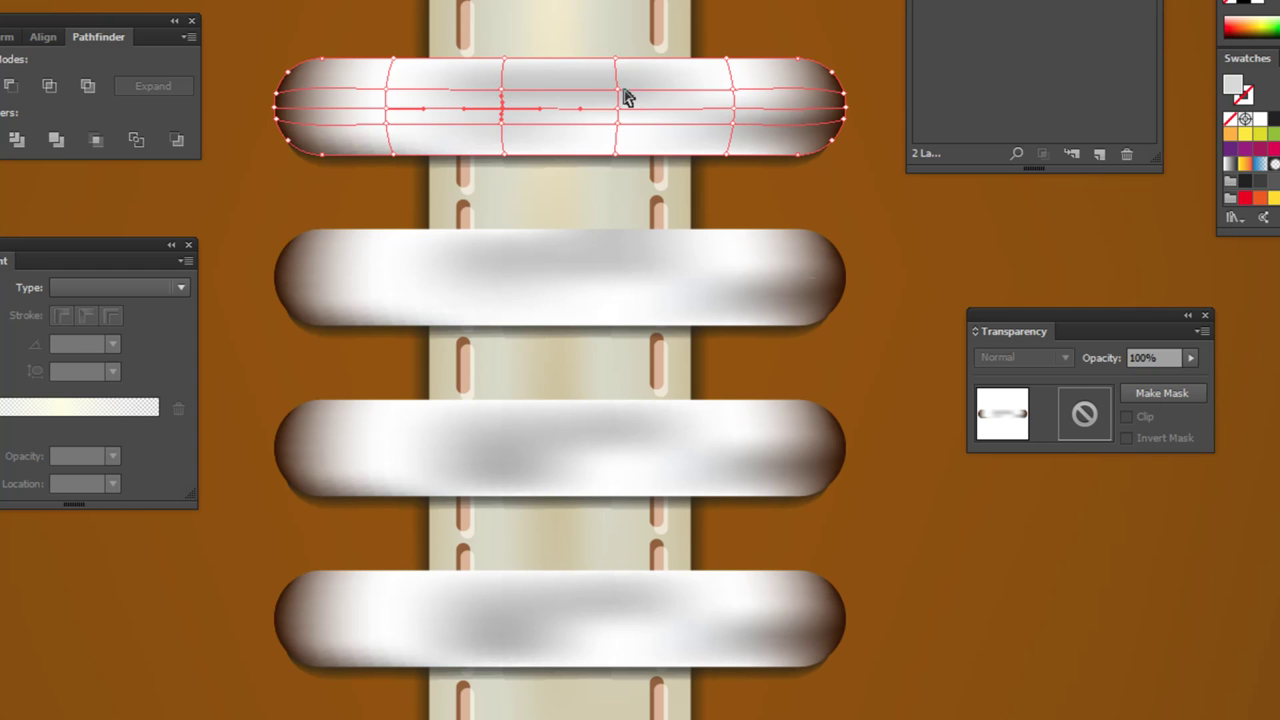
drag(503, 108, 503, 90)
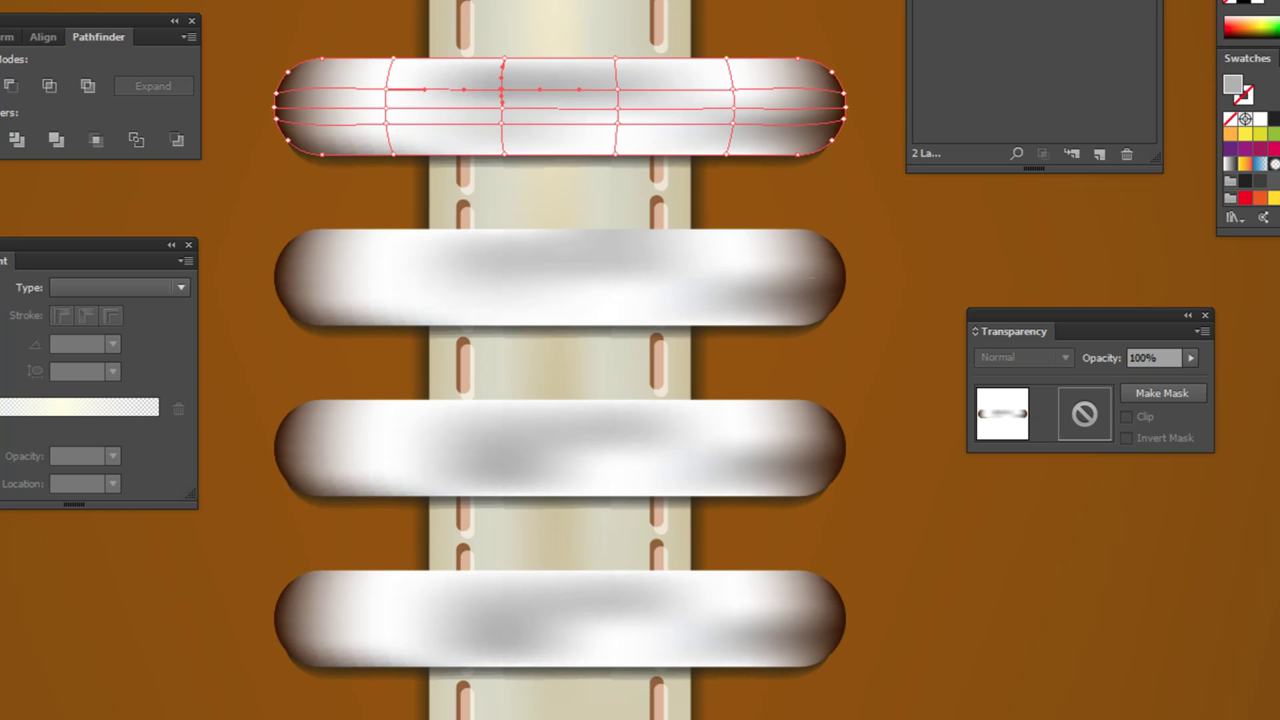
click(617, 108)
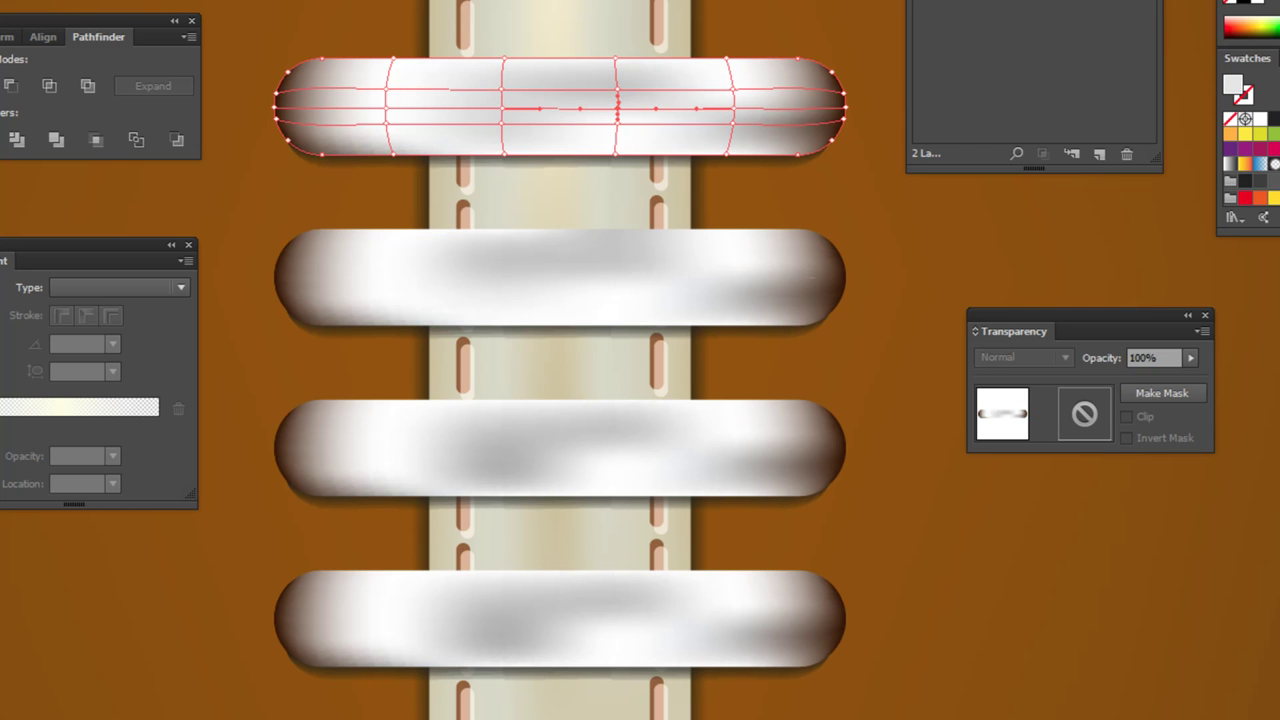
- Colour the middle lace's mesh points light grey and paler grey
scroll(620, 420, down, 1)
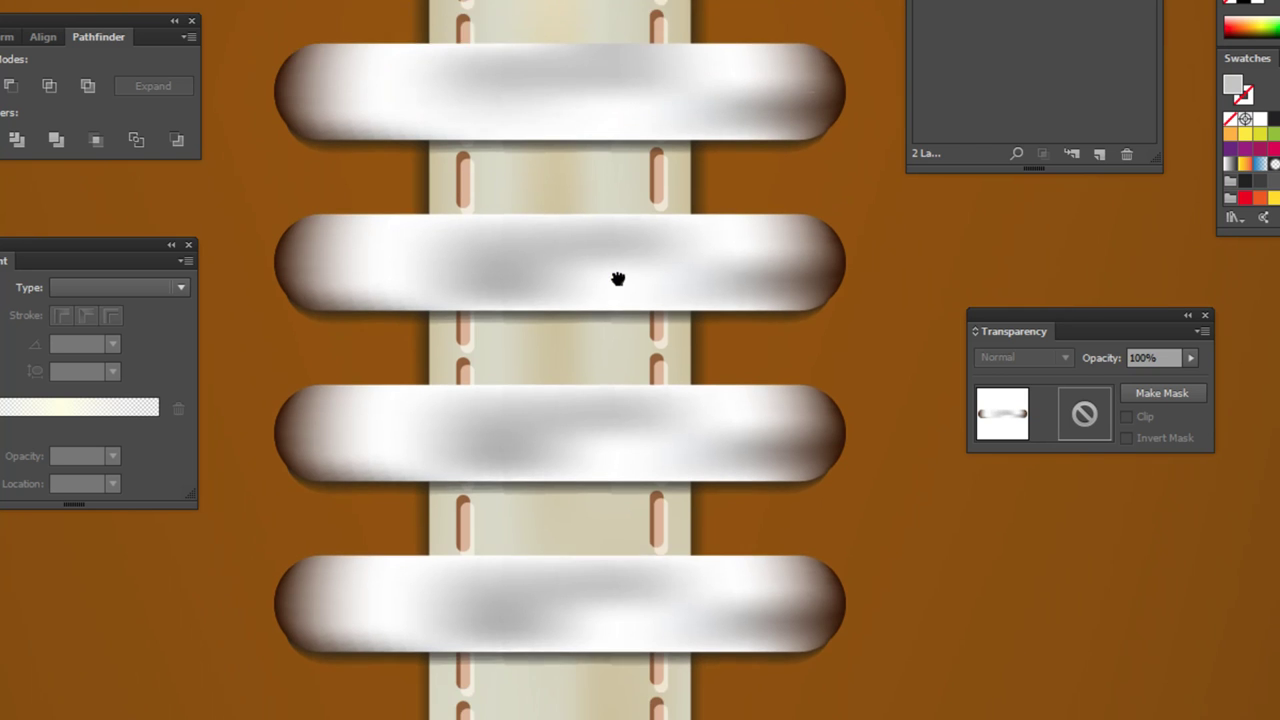
scroll(617, 297, down, 2)
click(559, 359)
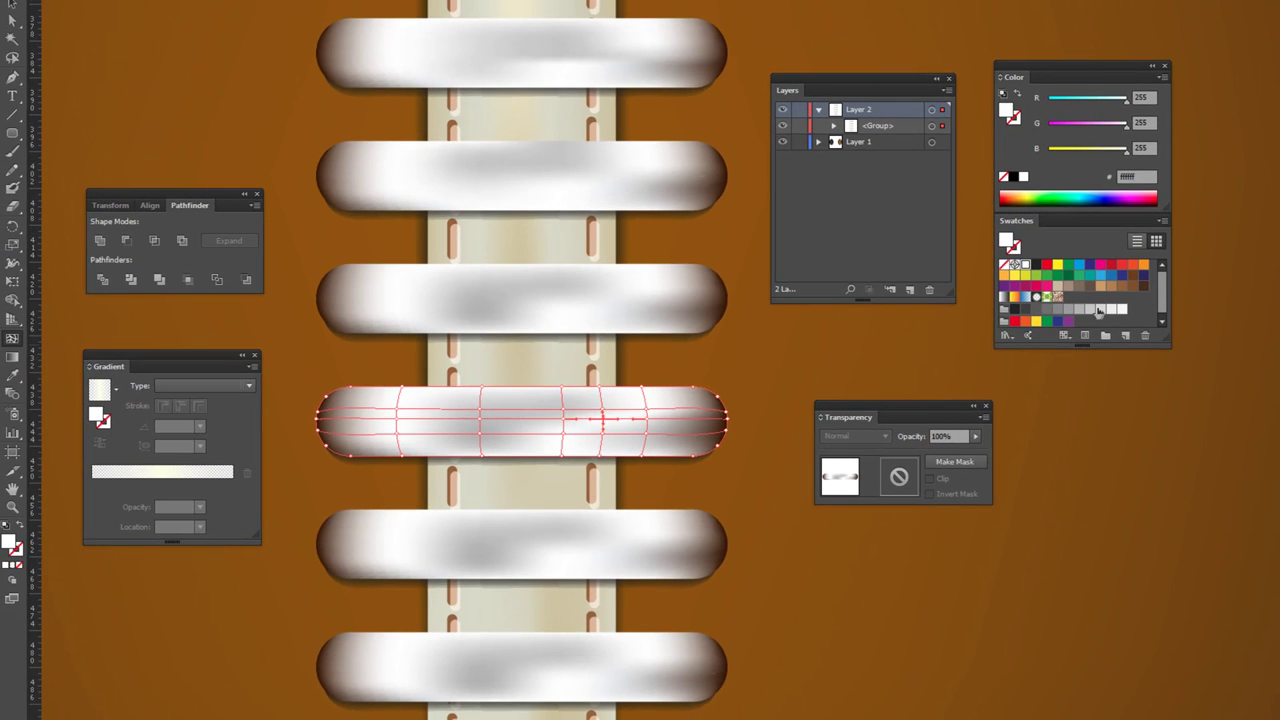
click(1089, 309)
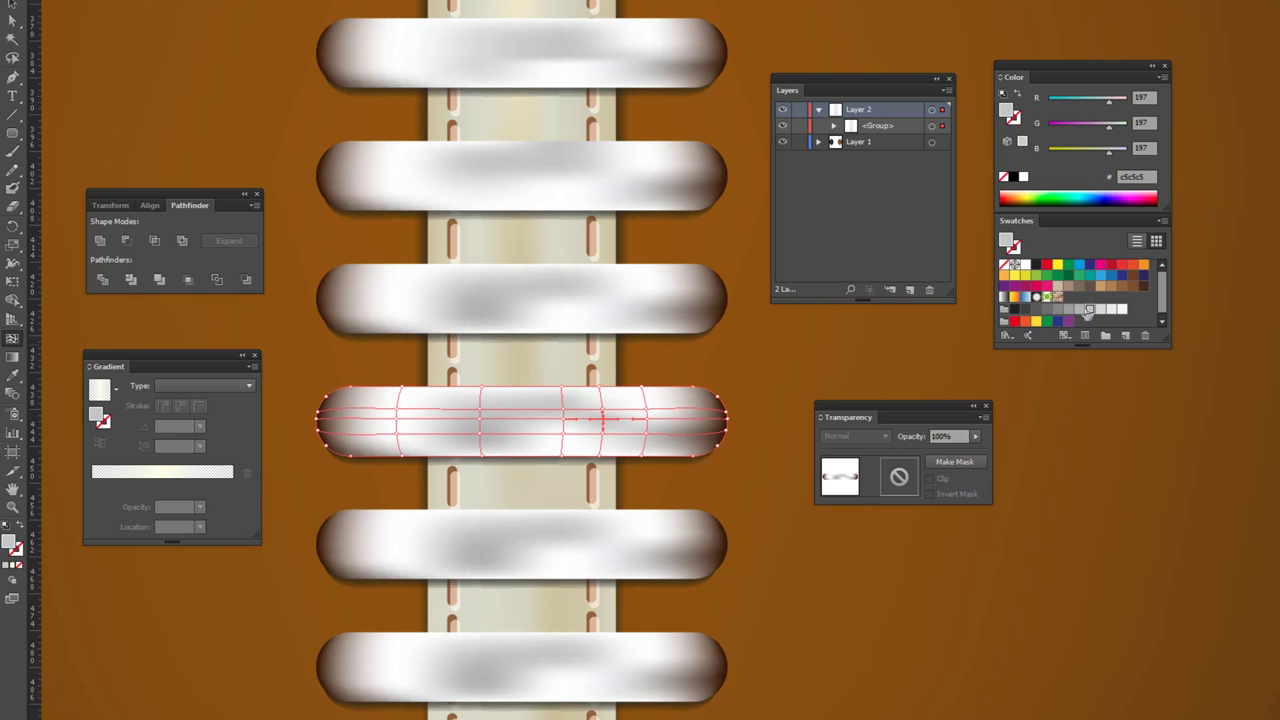
ctrl+click(480, 432)
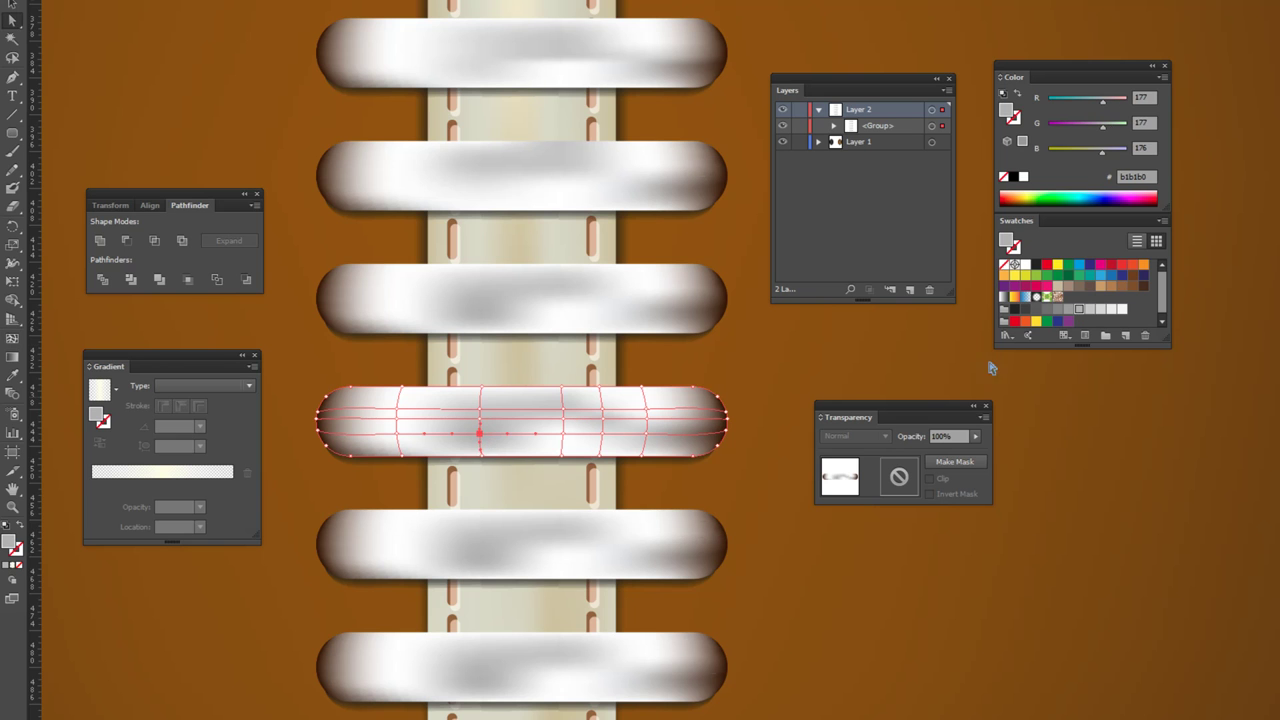
click(1111, 309)
click(1089, 309)
click(1101, 310)
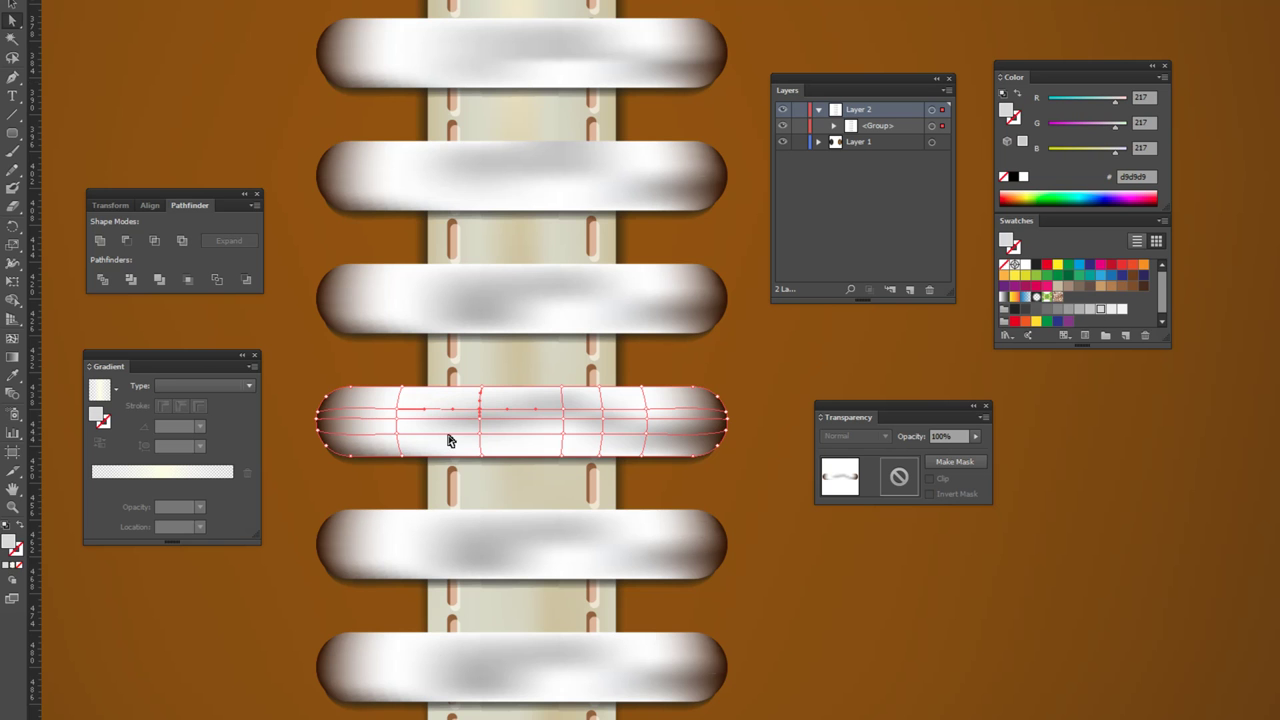
- On the next lace bar down, colour mesh points near-white and medium grey
drag(598, 513, 598, 343)
click(549, 383)
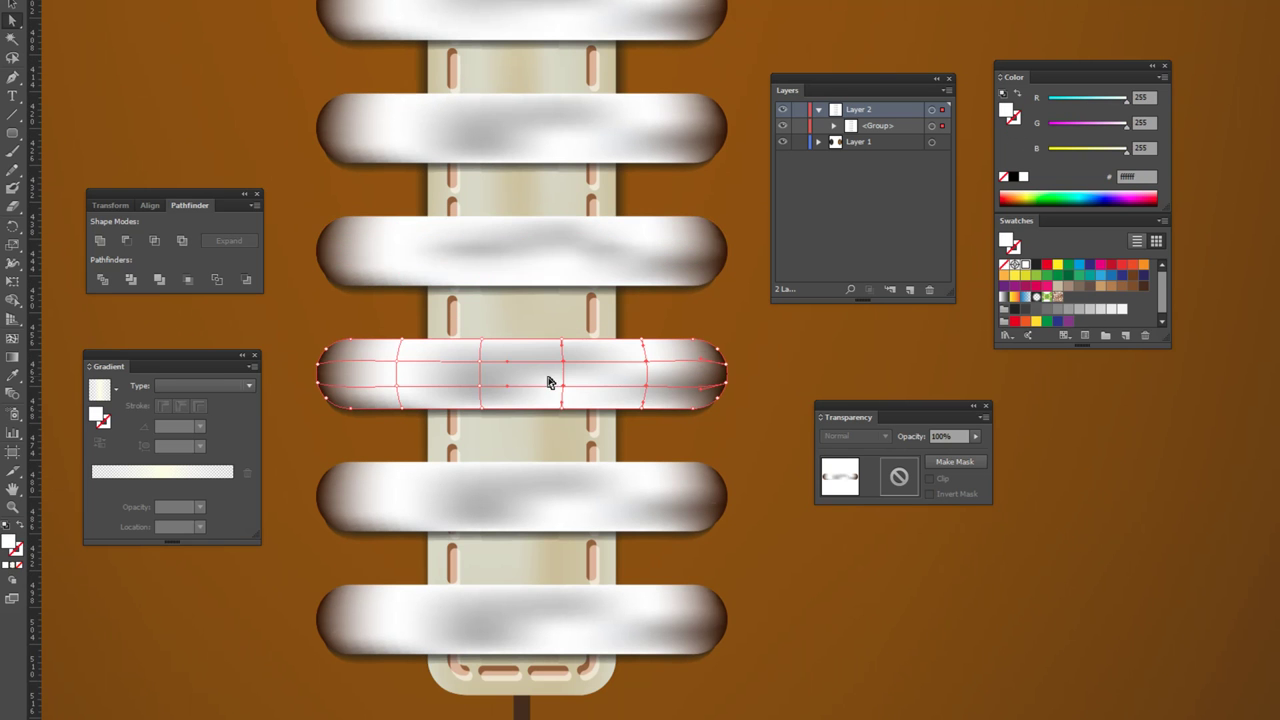
click(480, 387)
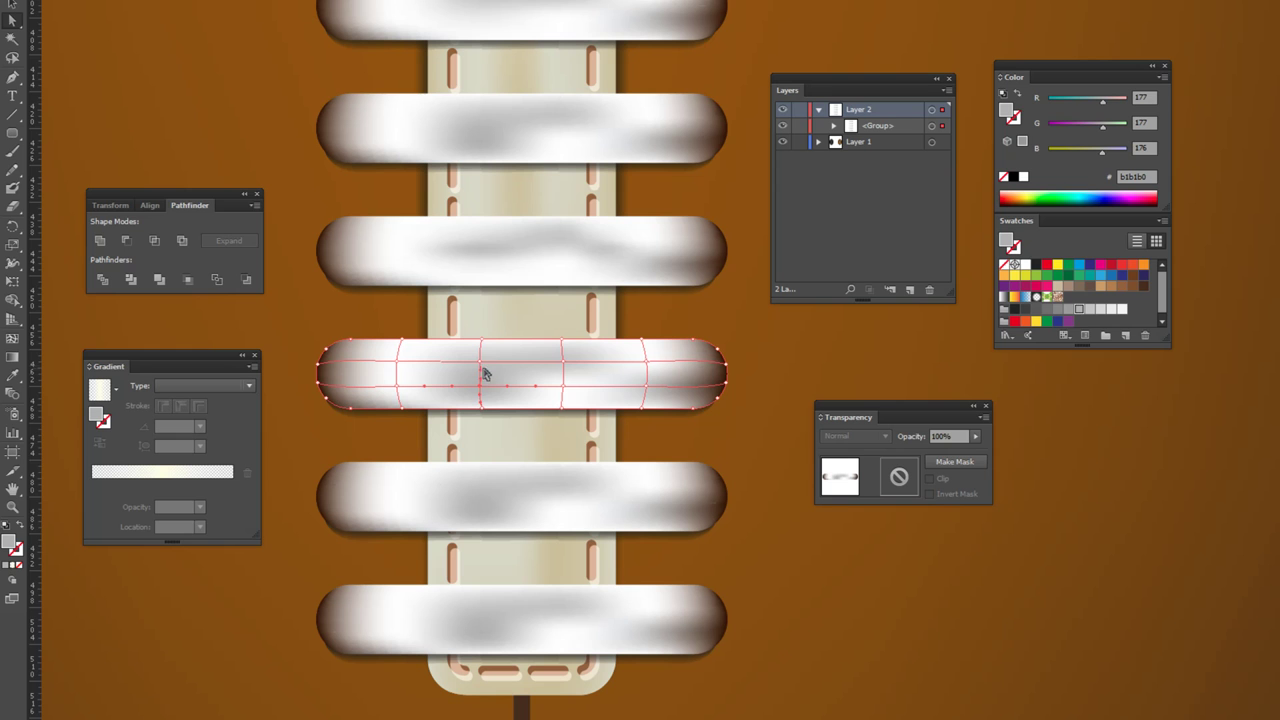
click(1120, 311)
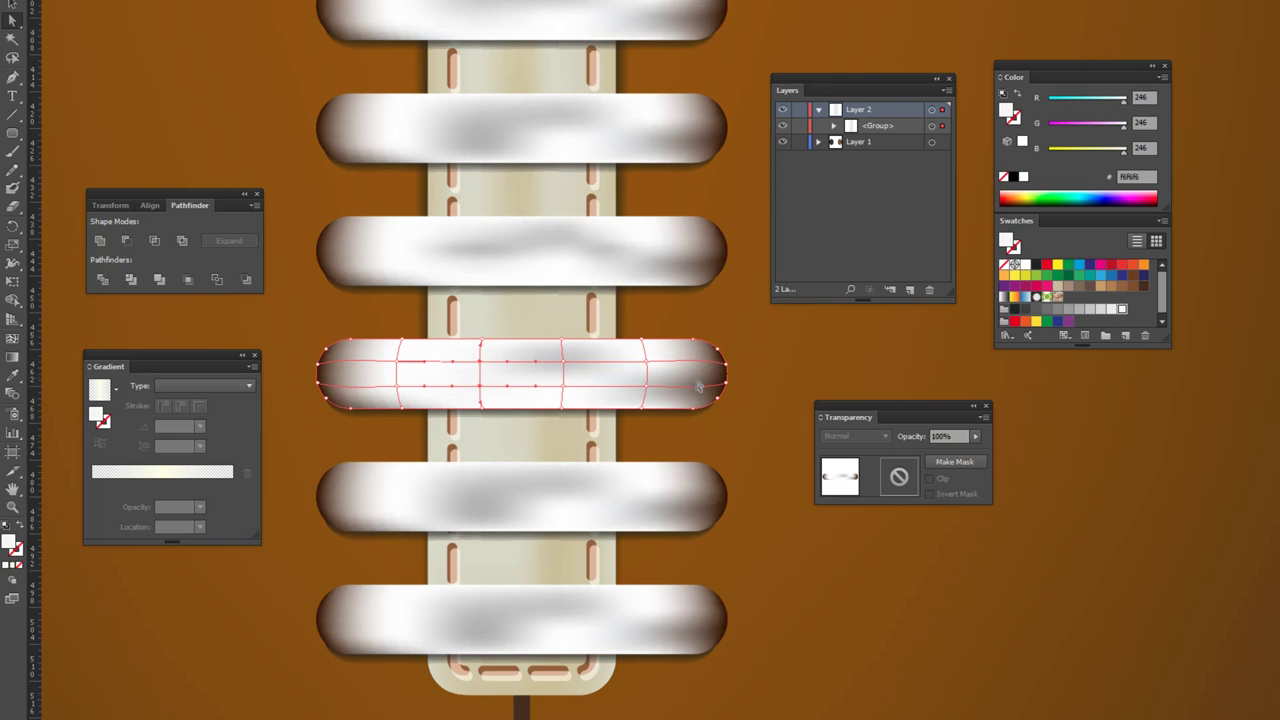
click(645, 387)
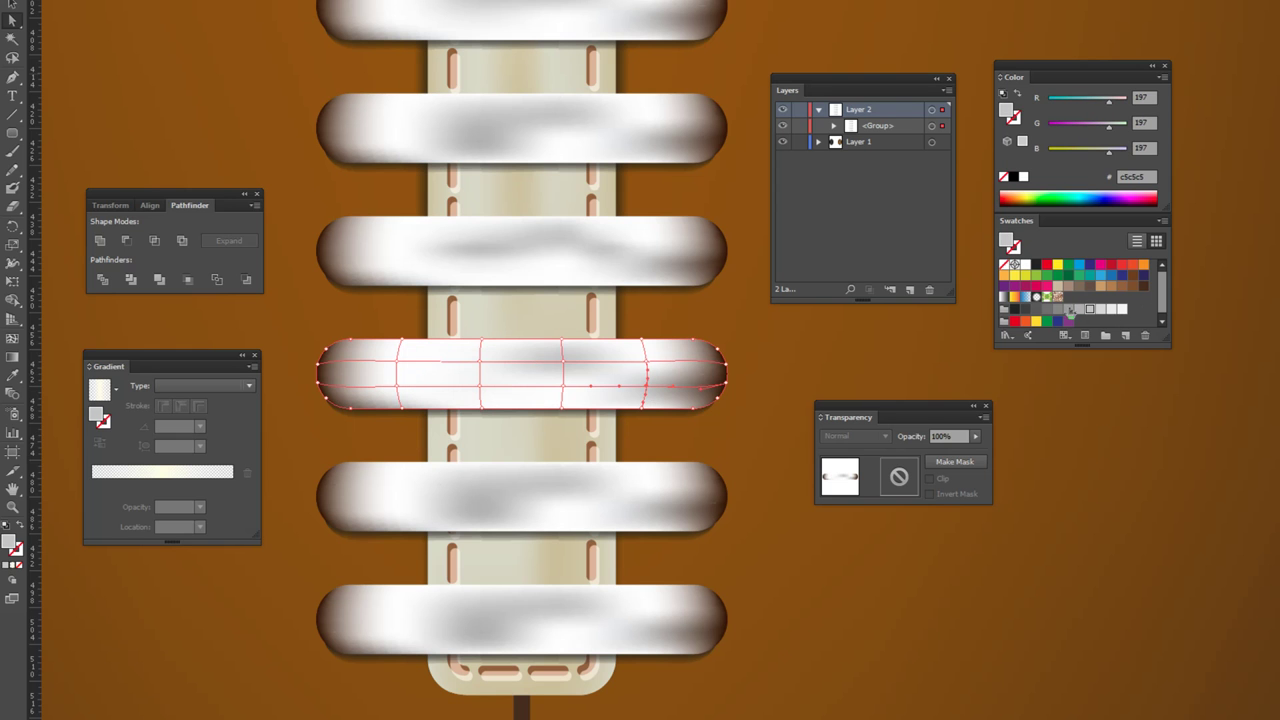
click(1070, 312)
click(1078, 309)
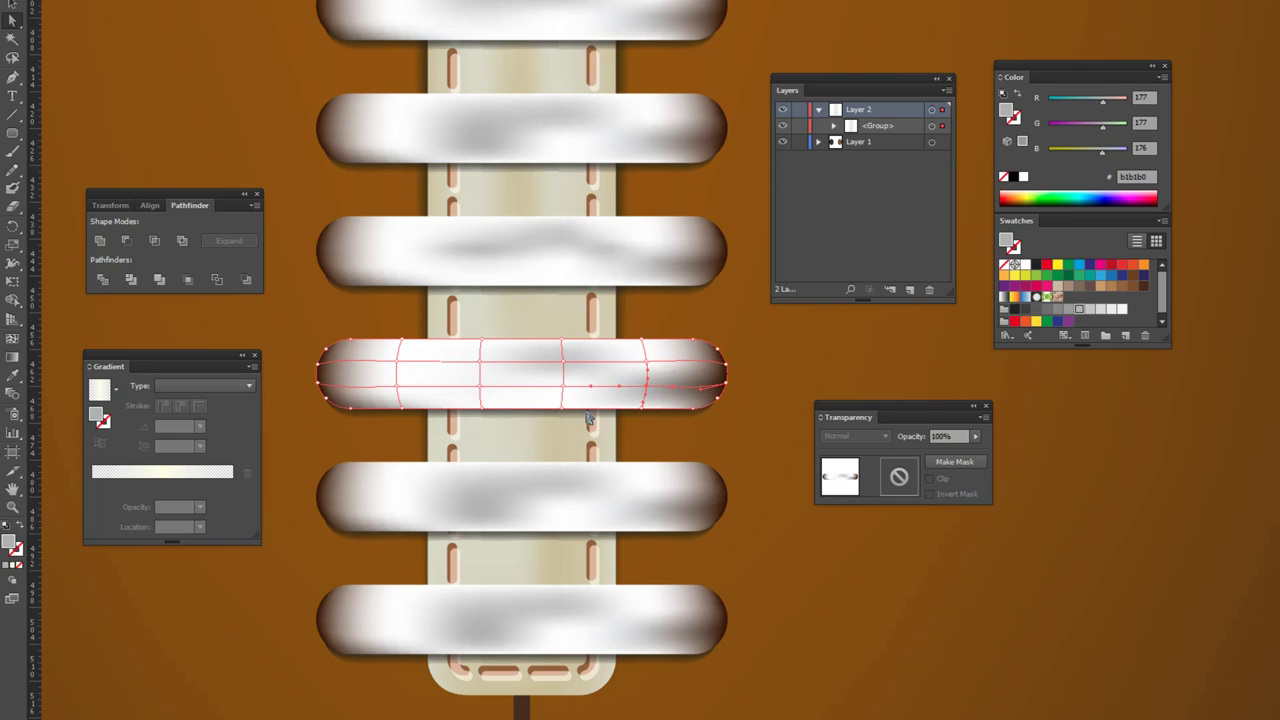
- Add a new mesh point to that lace bar and tint its right end grey
click(12, 338)
click(507, 392)
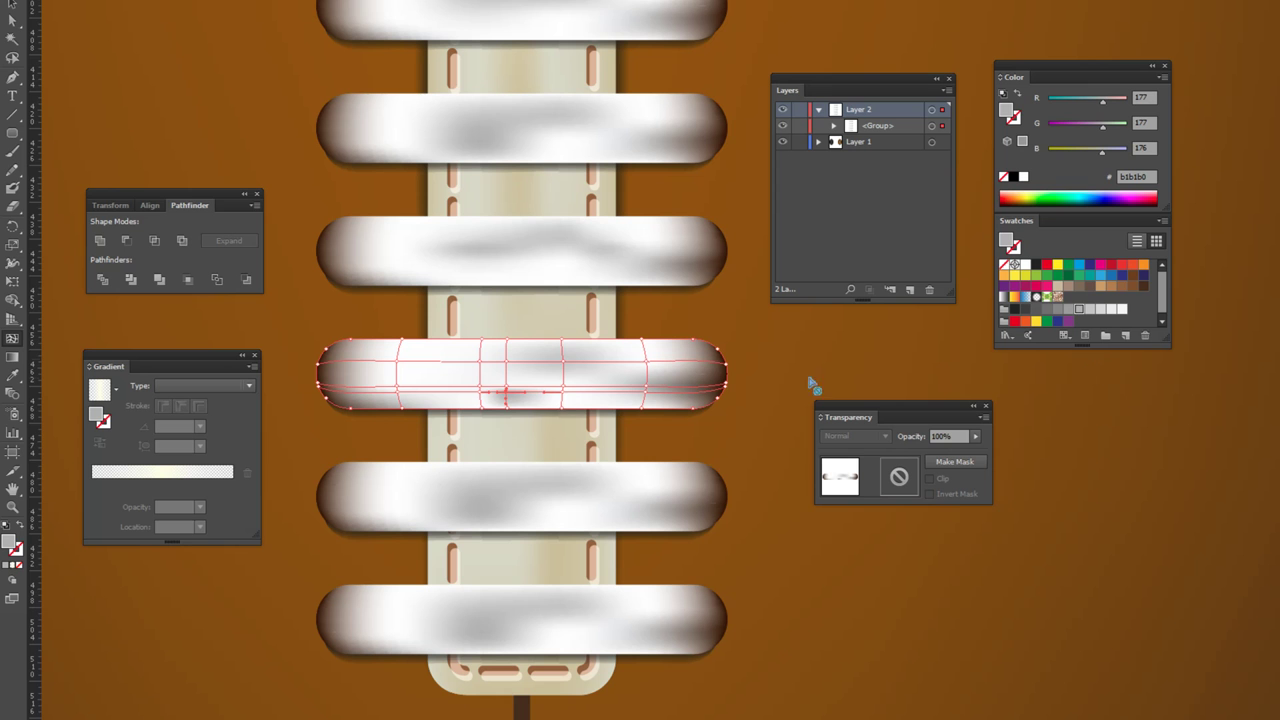
key(a)
click(563, 392)
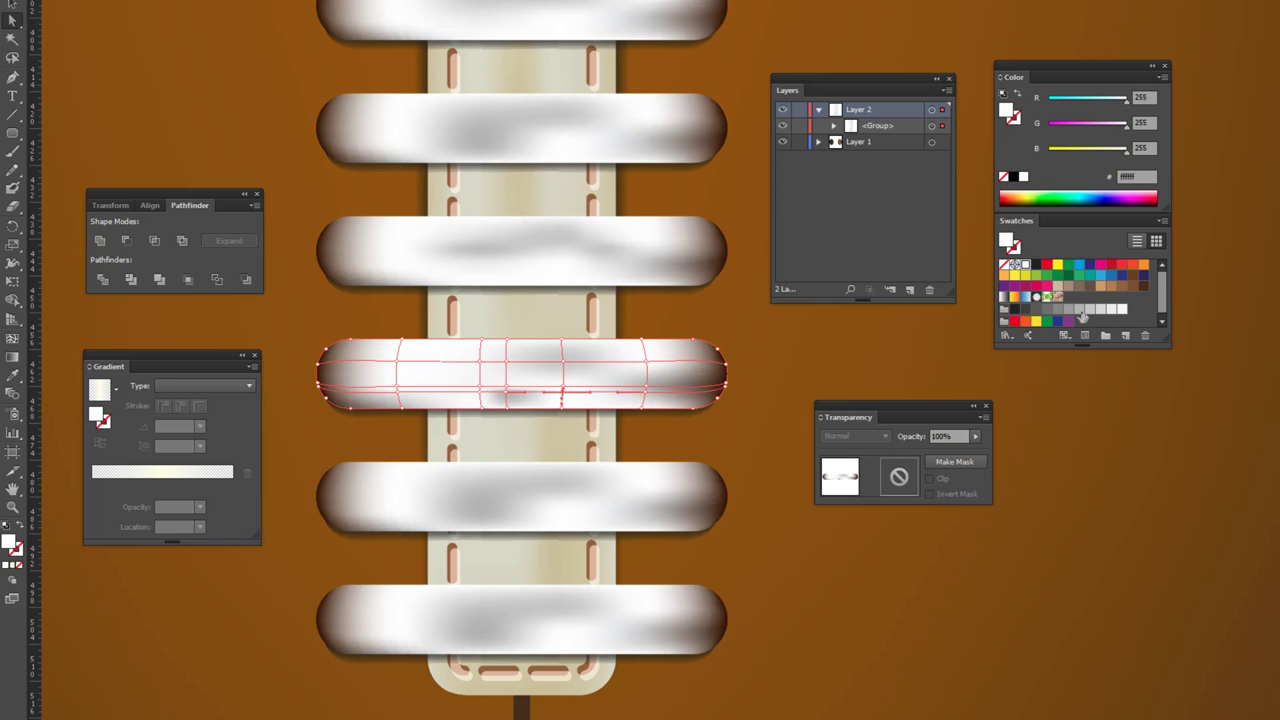
click(1080, 310)
drag(517, 491, 519, 335)
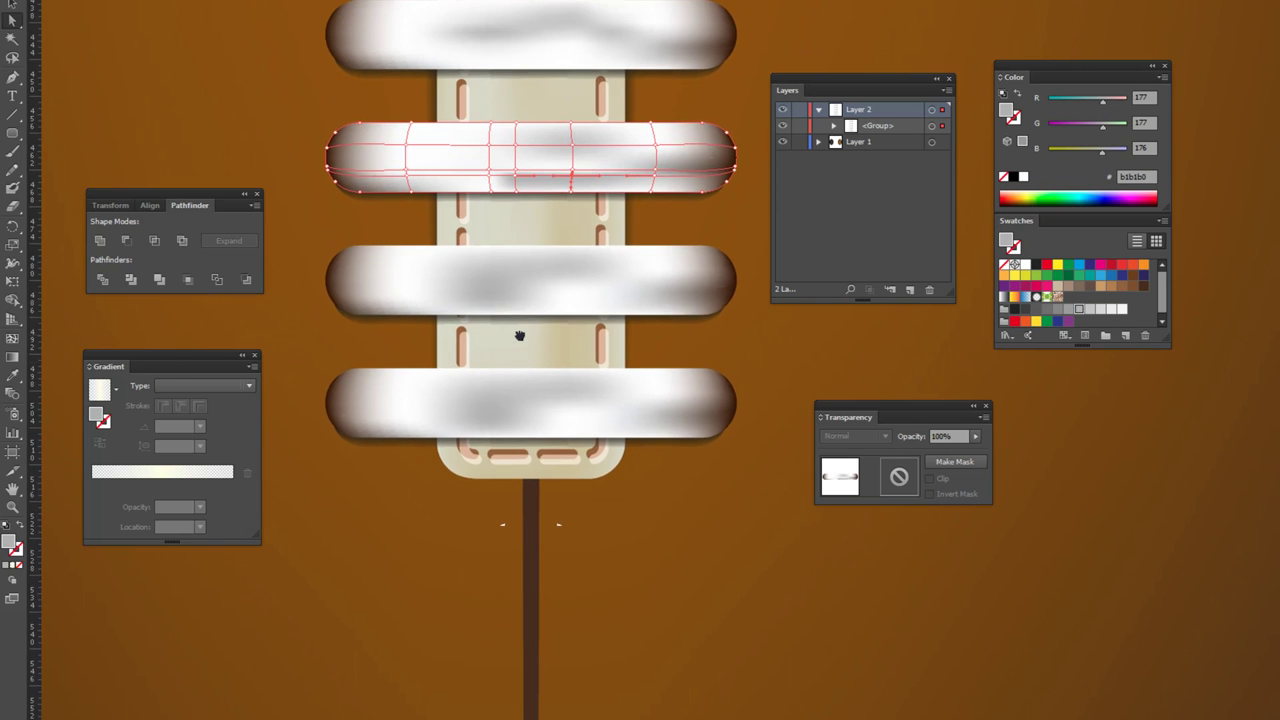
scroll(506, 537, up, 2)
scroll(586, 421, up, 5)
scroll(591, 421, up, 4)
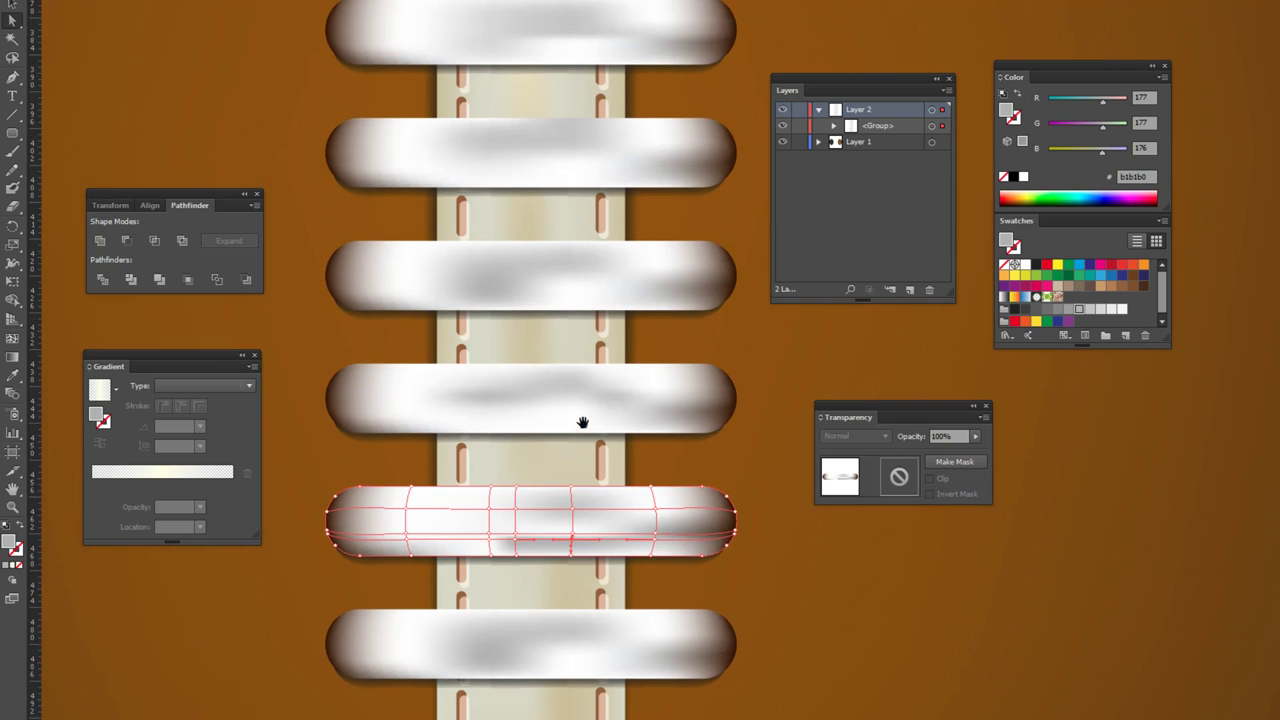
scroll(569, 216, up, 4)
scroll(630, 319, up, 2)
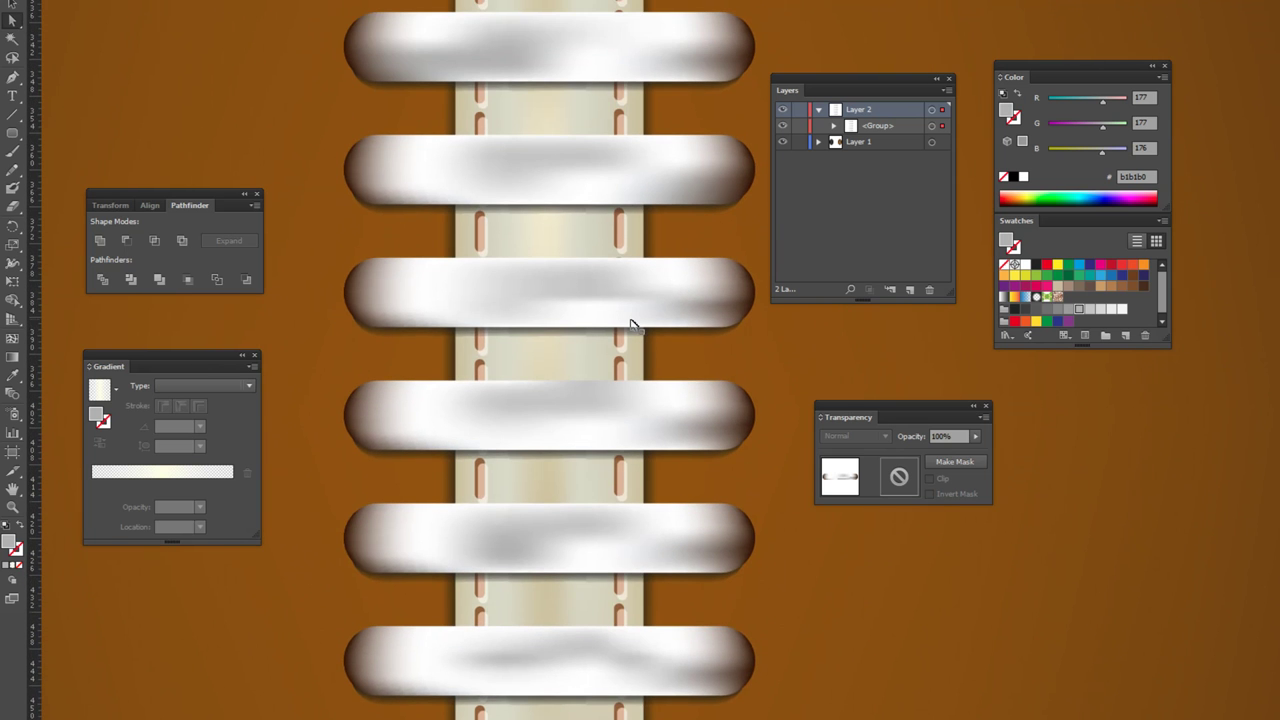
key(ctrl+minus)
key(ctrl+minus)
key(ctrl+minus)
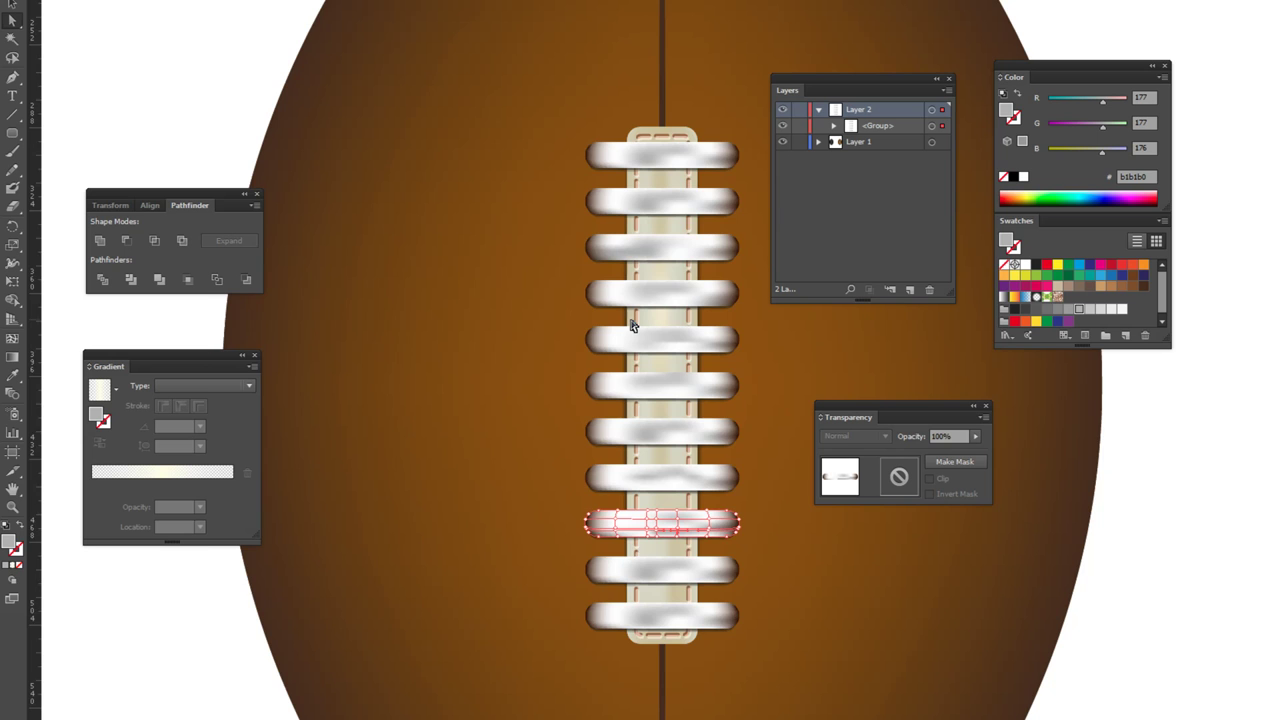
key(ctrl+minus)
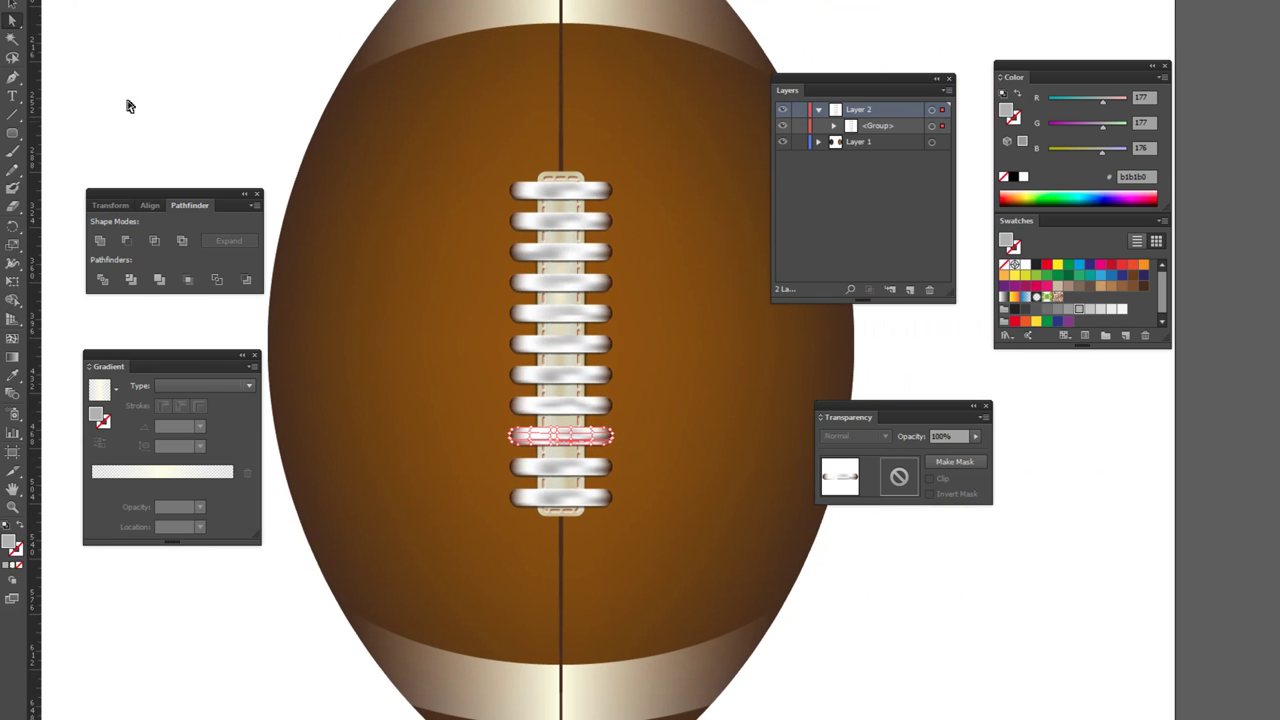
click(12, 8)
click(234, 51)
key(ctrl+minus)
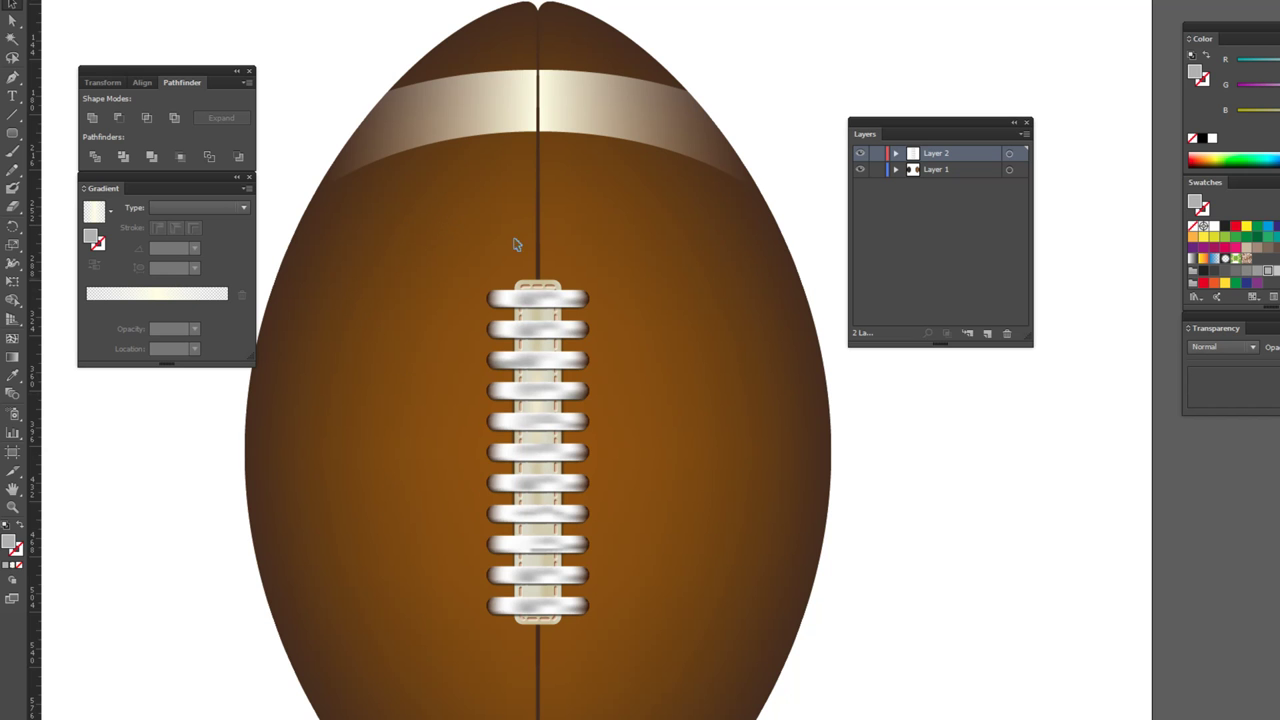
- Create Layer 3 and make room beside the football
click(987, 333)
drag(921, 119, 1180, 440)
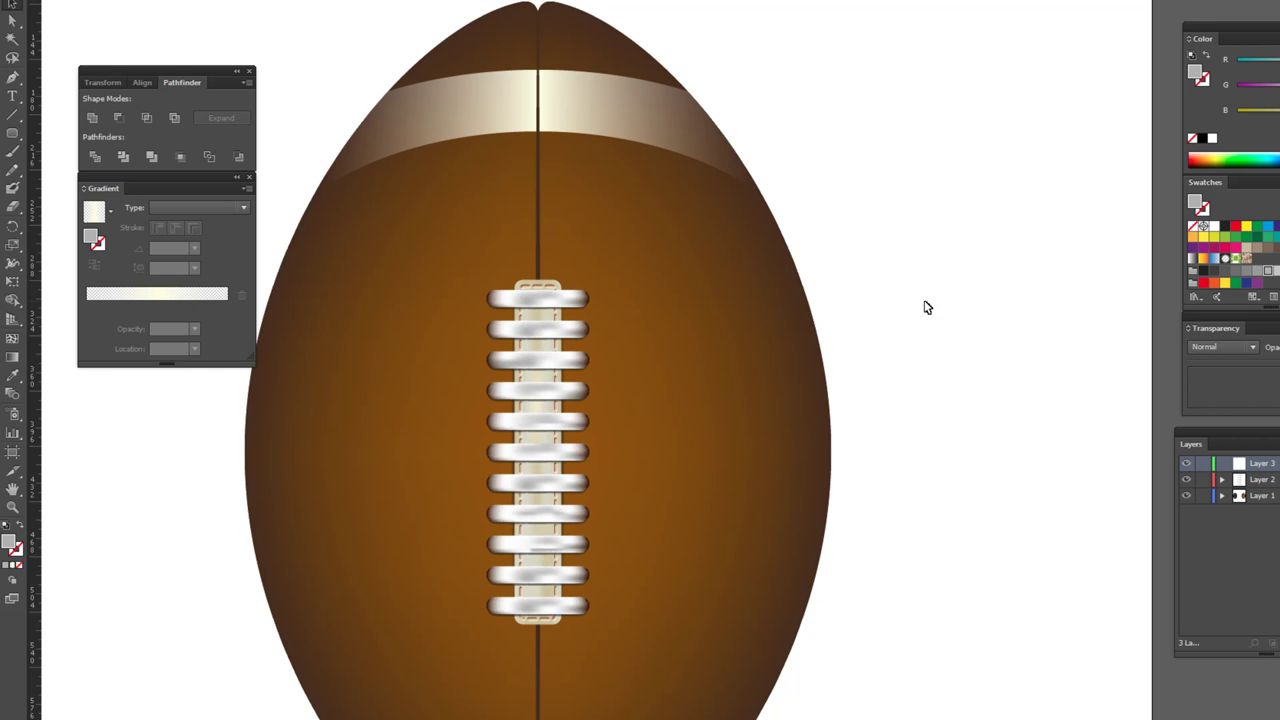
key(ctrl+minus)
drag(957, 277, 786, 289)
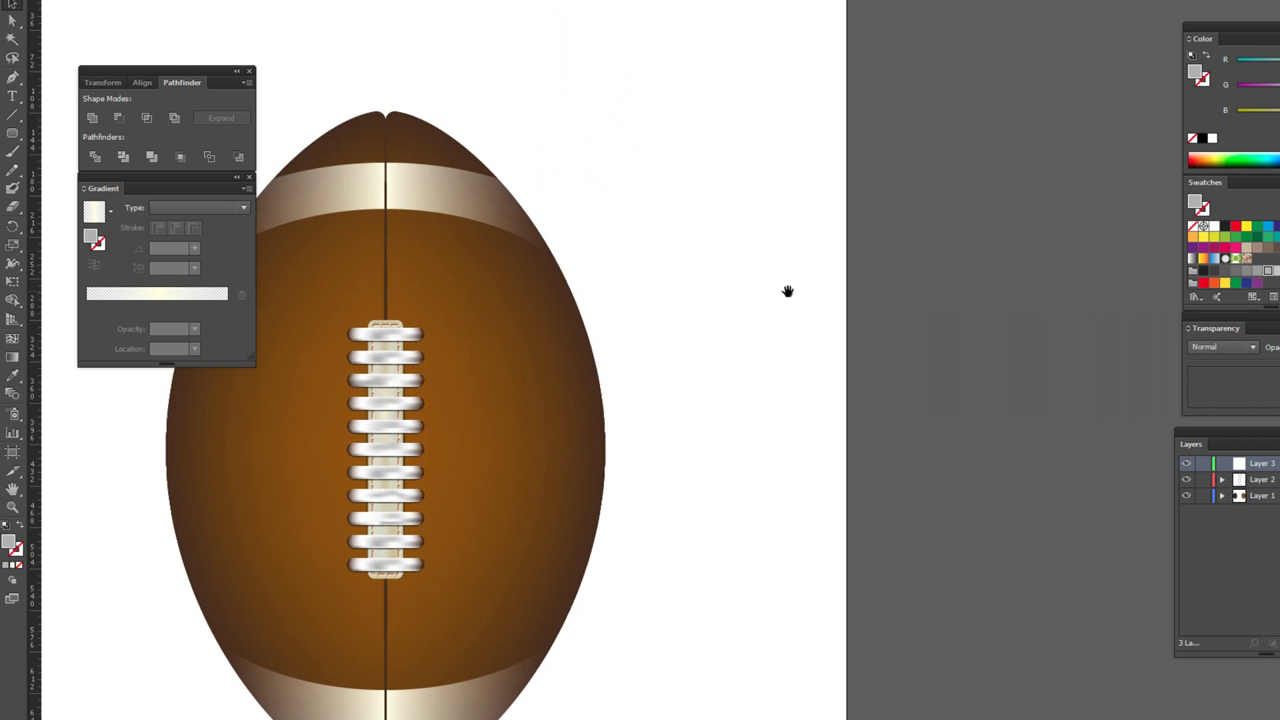
- Draw a tiny square with the Rectangle tool beside the ball's top
click(12, 132)
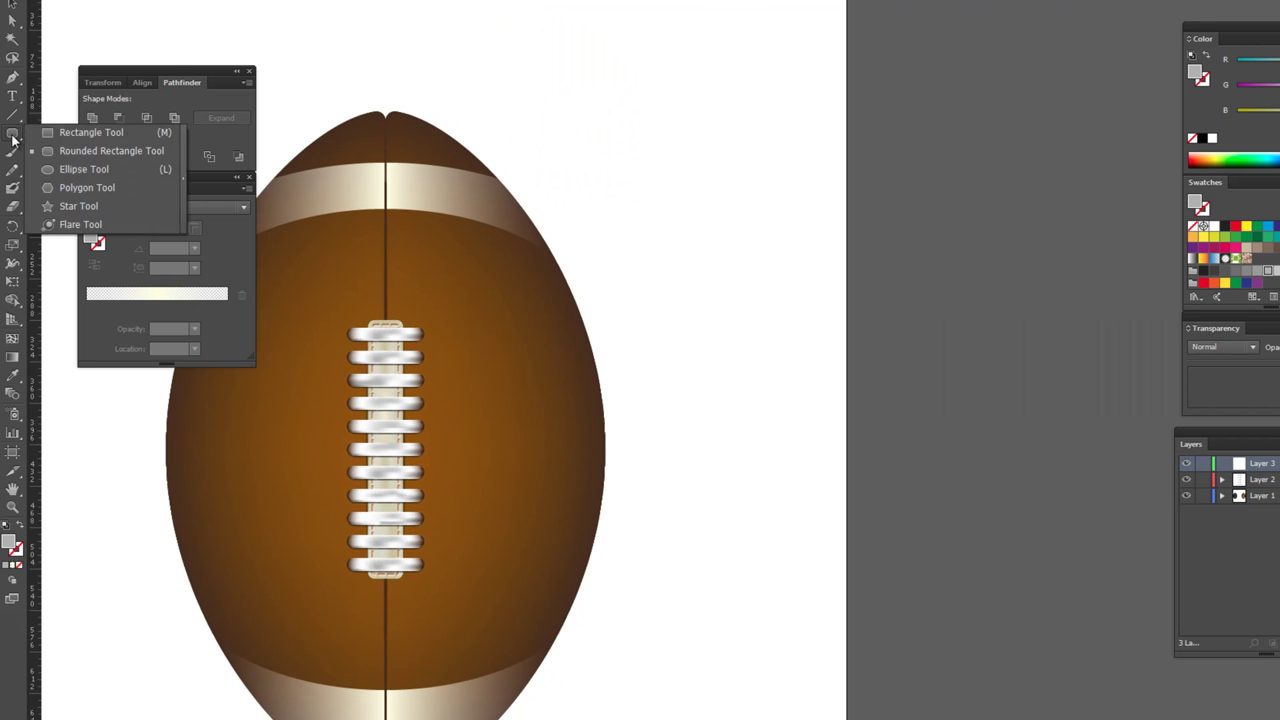
click(51, 133)
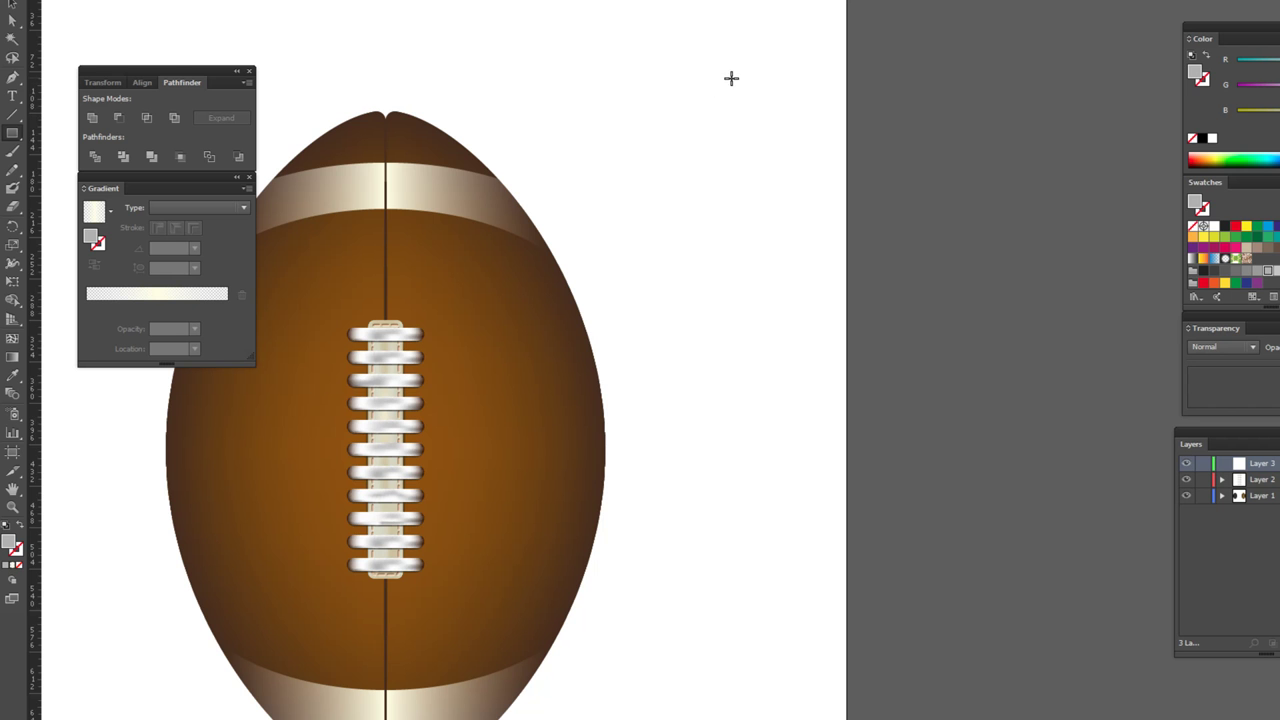
scroll(733, 90, up, 2)
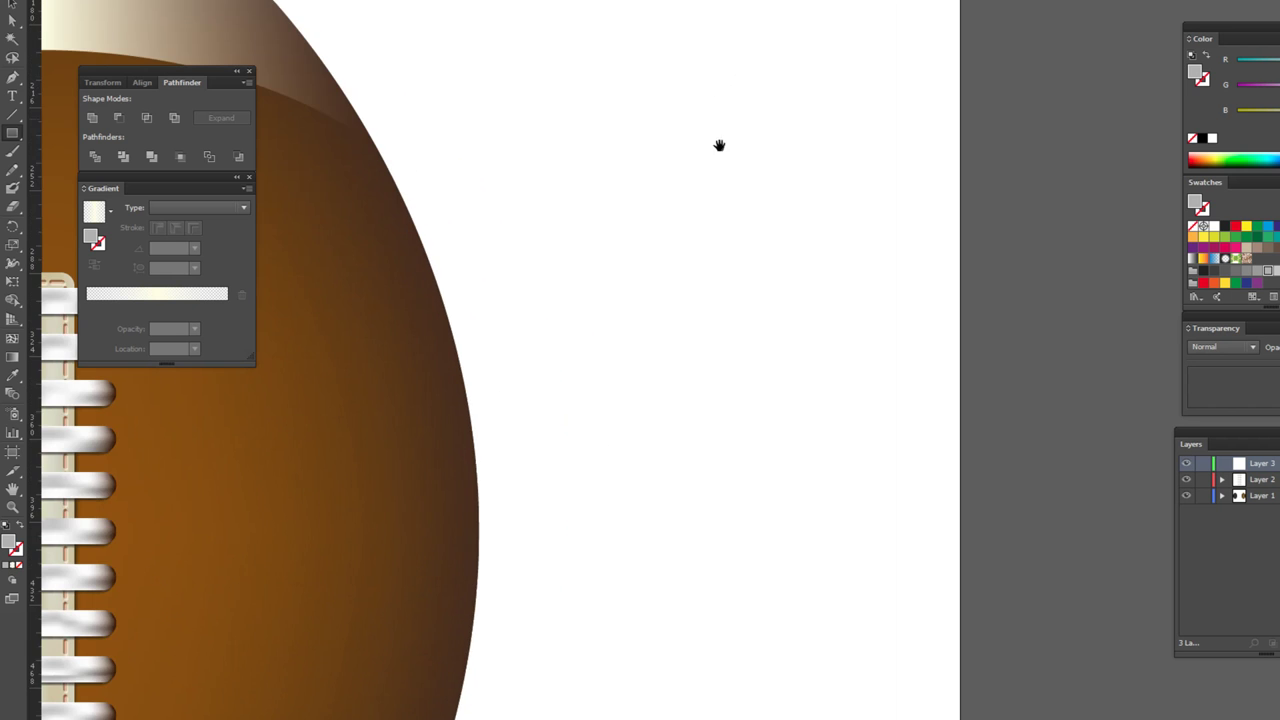
scroll(729, 354, up, 1)
scroll(684, 179, up, 2)
drag(684, 179, 697, 266)
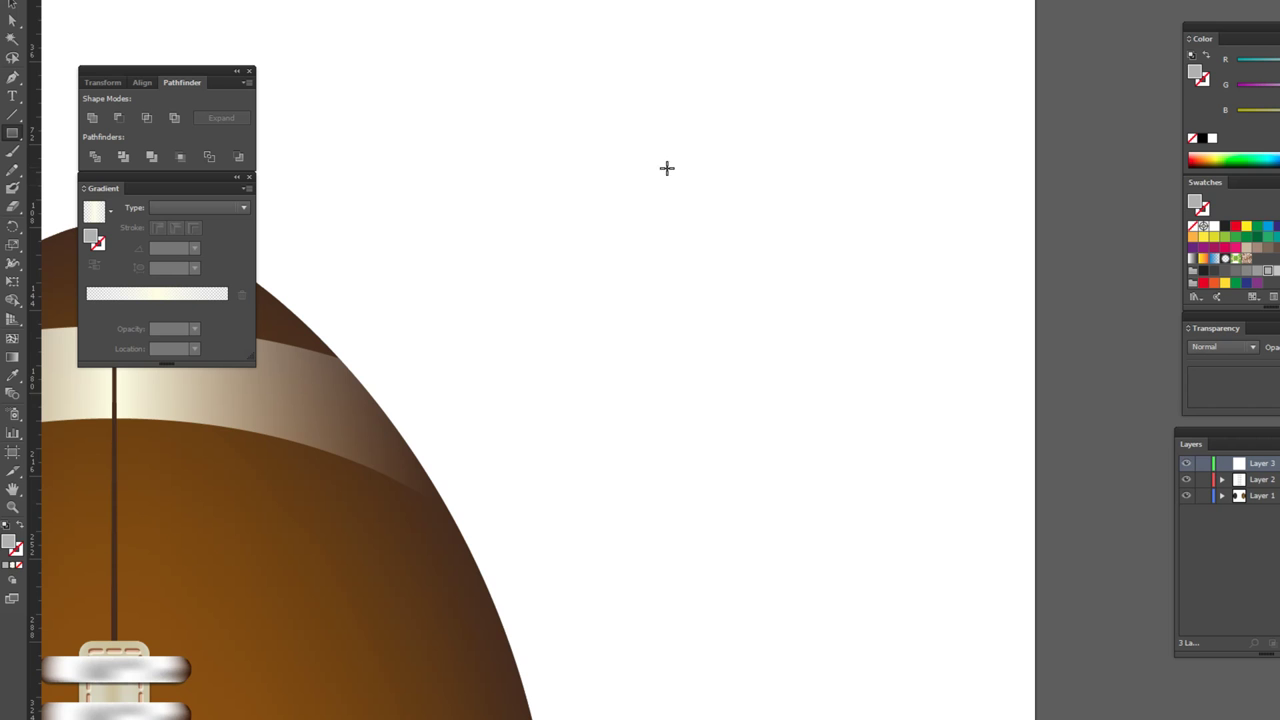
drag(669, 170, 681, 187)
drag(677, 182, 682, 185)
- Move the tiny square further right above the football
click(12, 6)
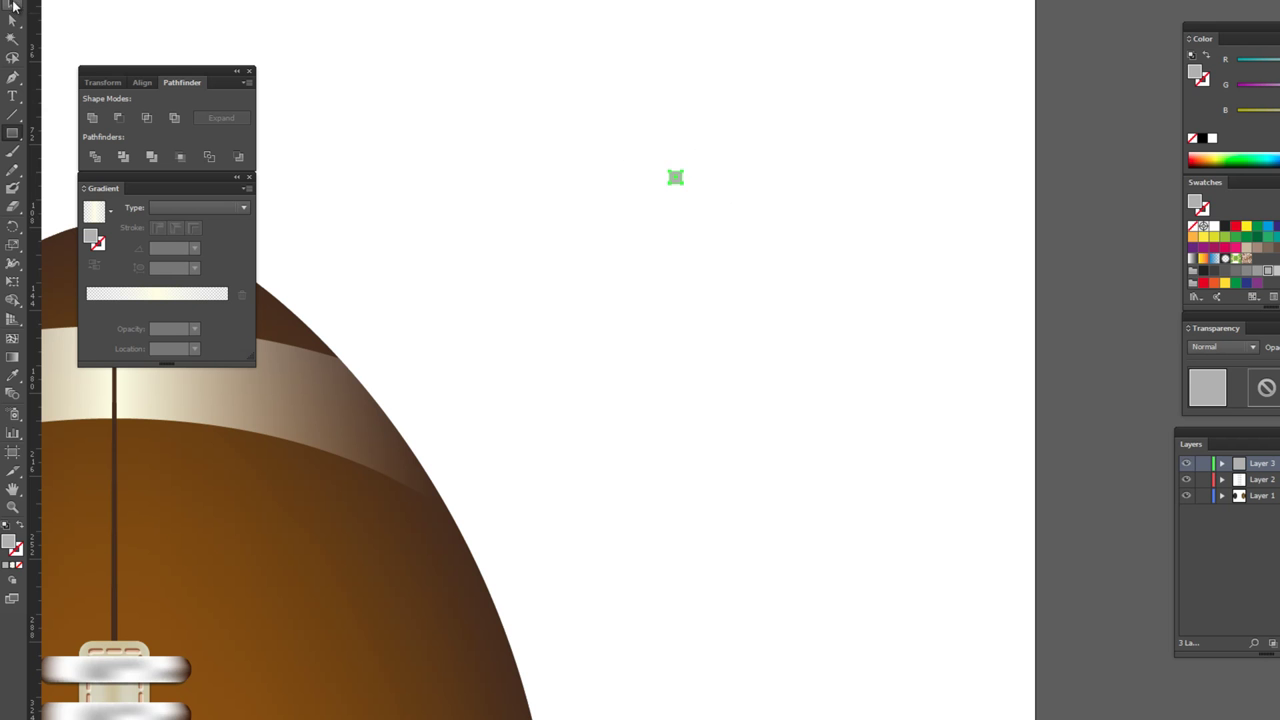
click(485, 84)
key(ctrl+minus)
key(ctrl+minus)
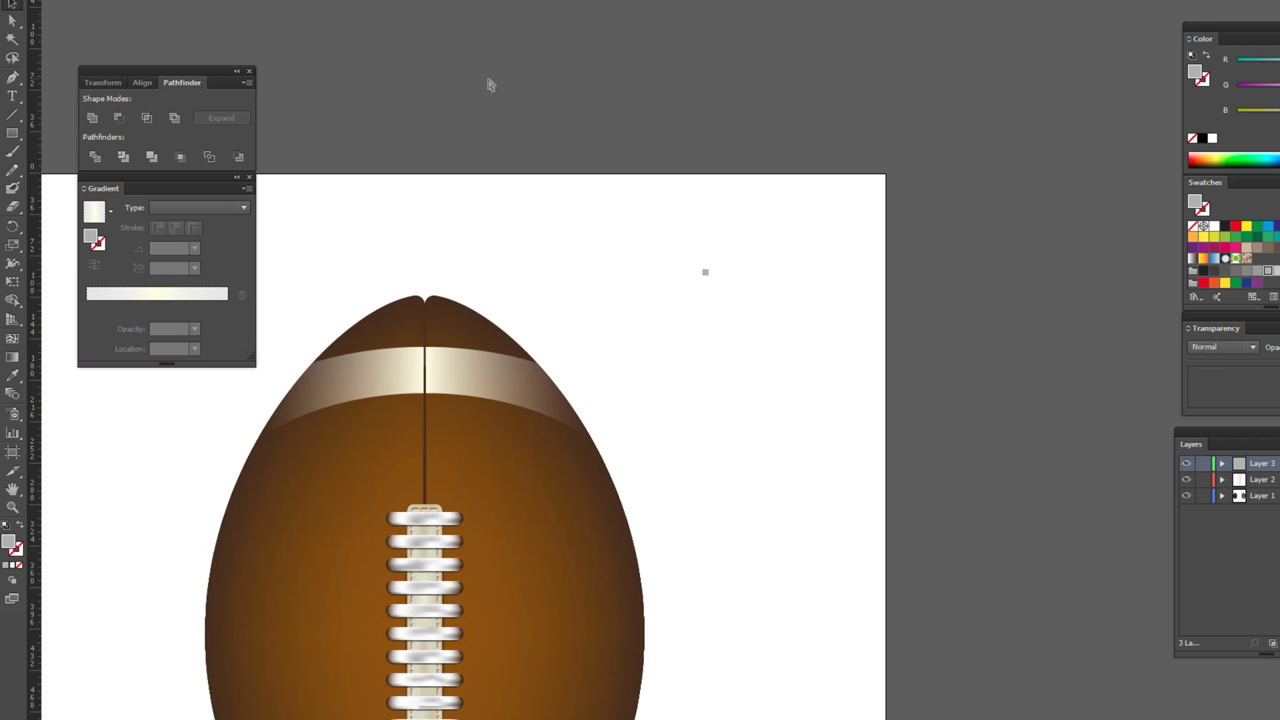
key(ctrl+plus)
key(ctrl+minus)
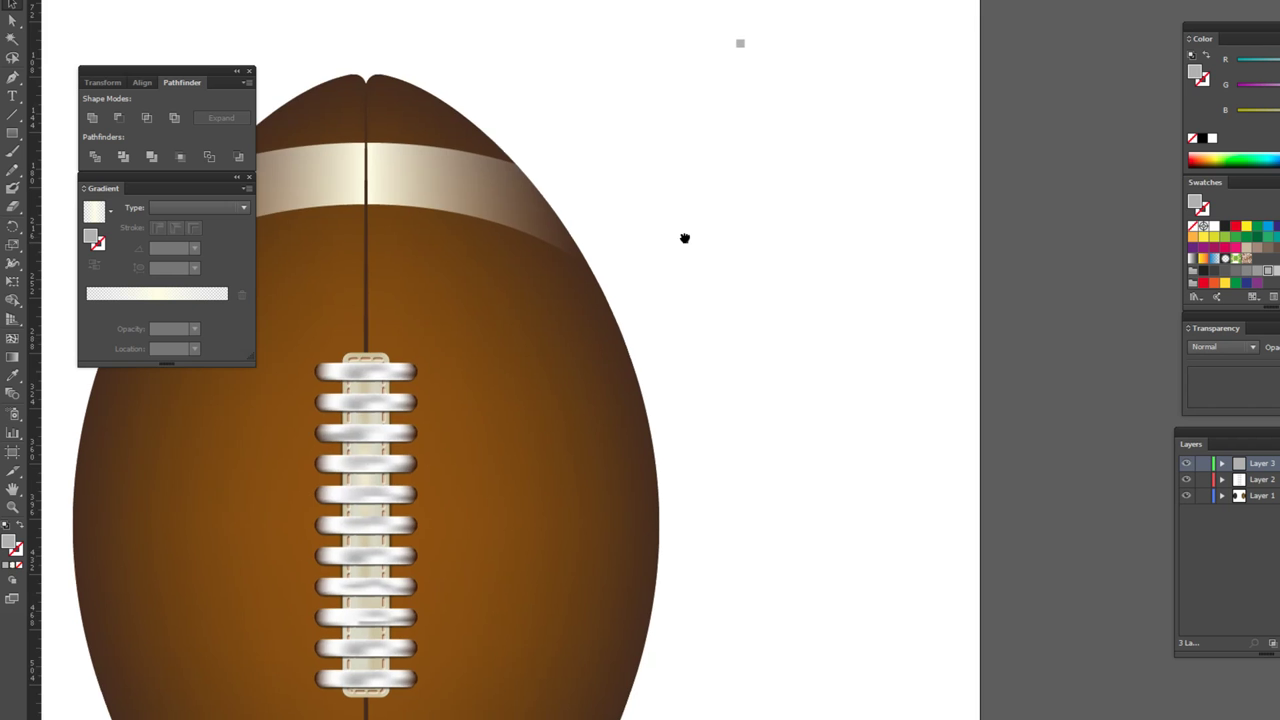
key(ctrl+plus)
drag(720, 231, 780, 228)
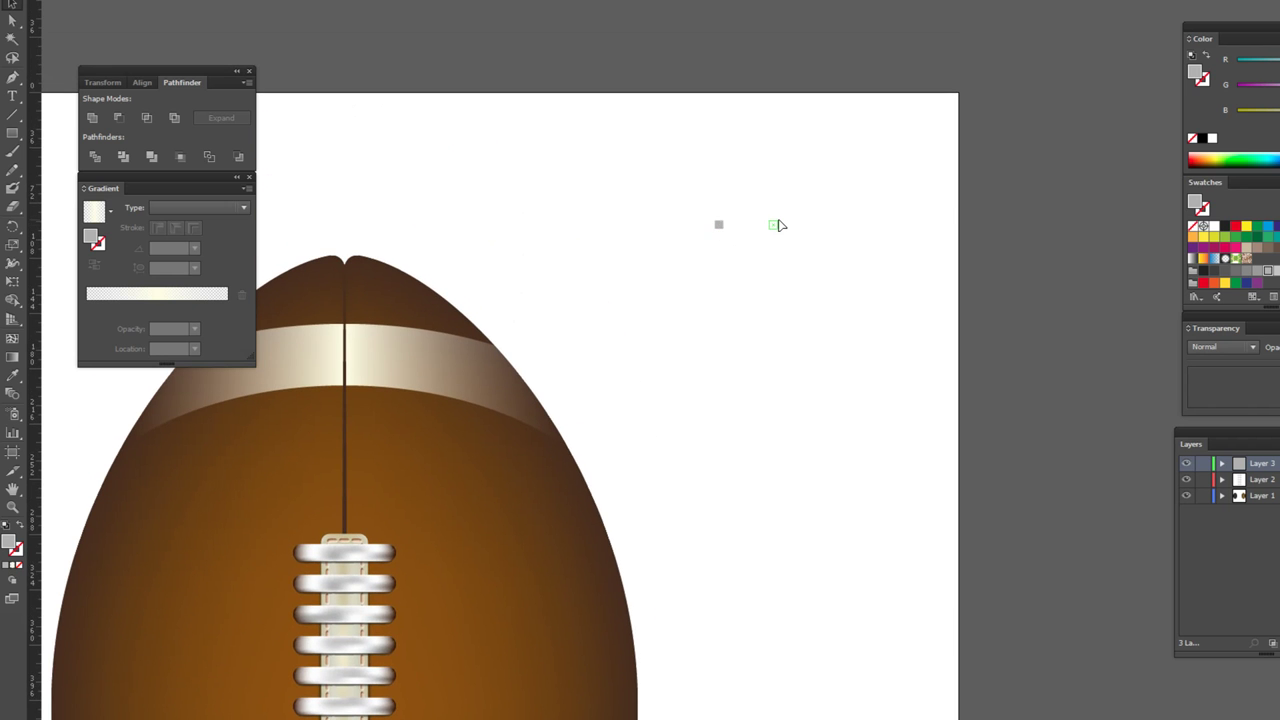
key(ctrl+minus)
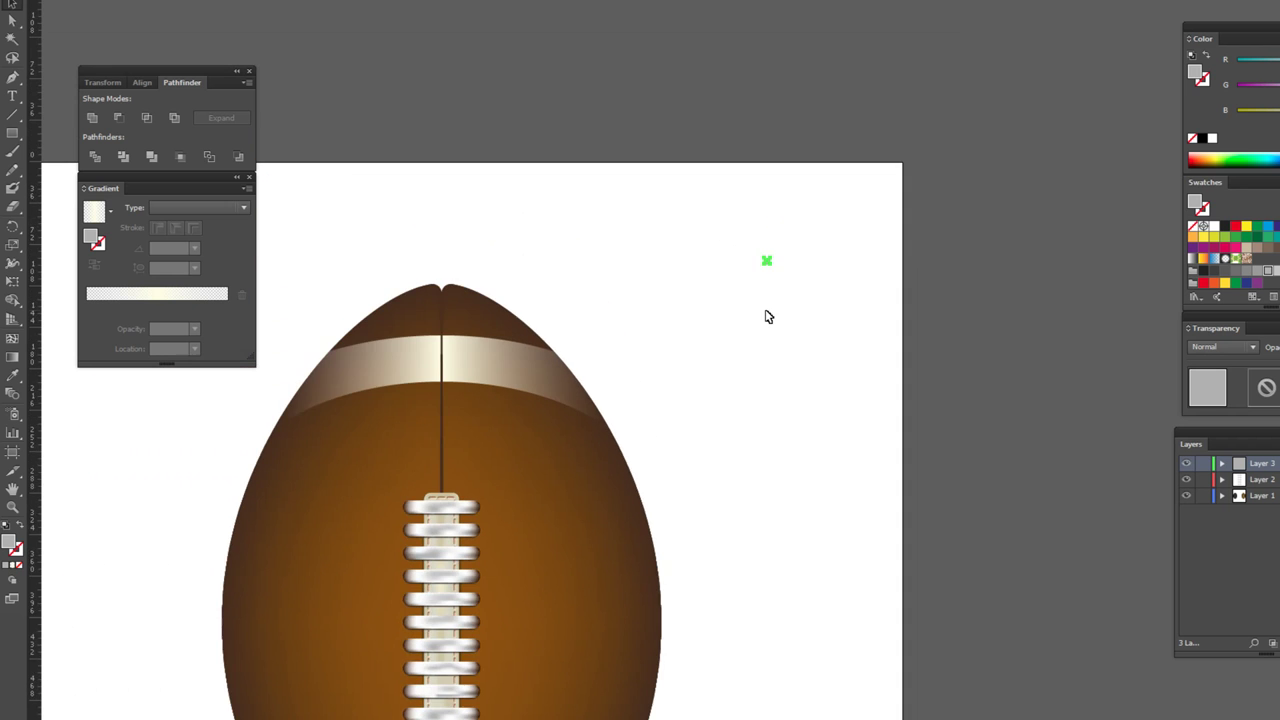
drag(770, 316, 711, 174)
- Alt-drag a copy of the square far to the right
click(735, 156)
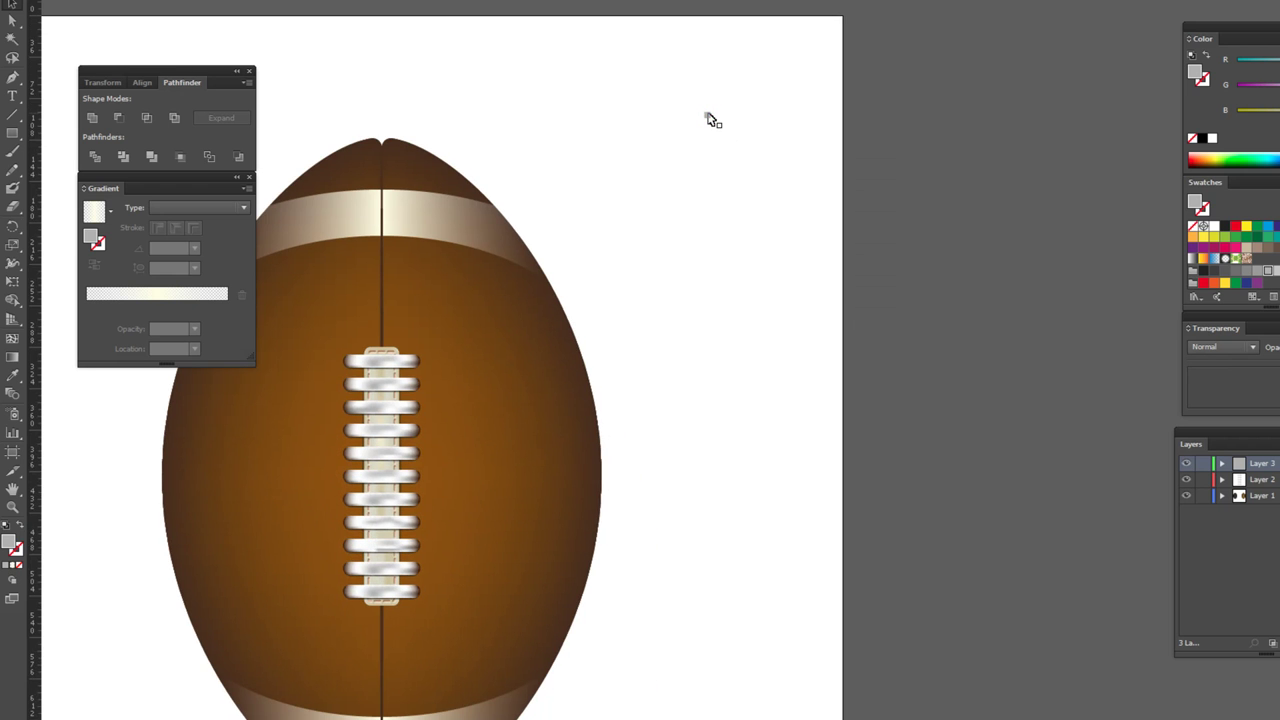
click(707, 116)
drag(707, 116, 1140, 143)
scroll(1000, 170, right, 3)
- Select both squares and join them with Object > Blend > Make
click(986, 122)
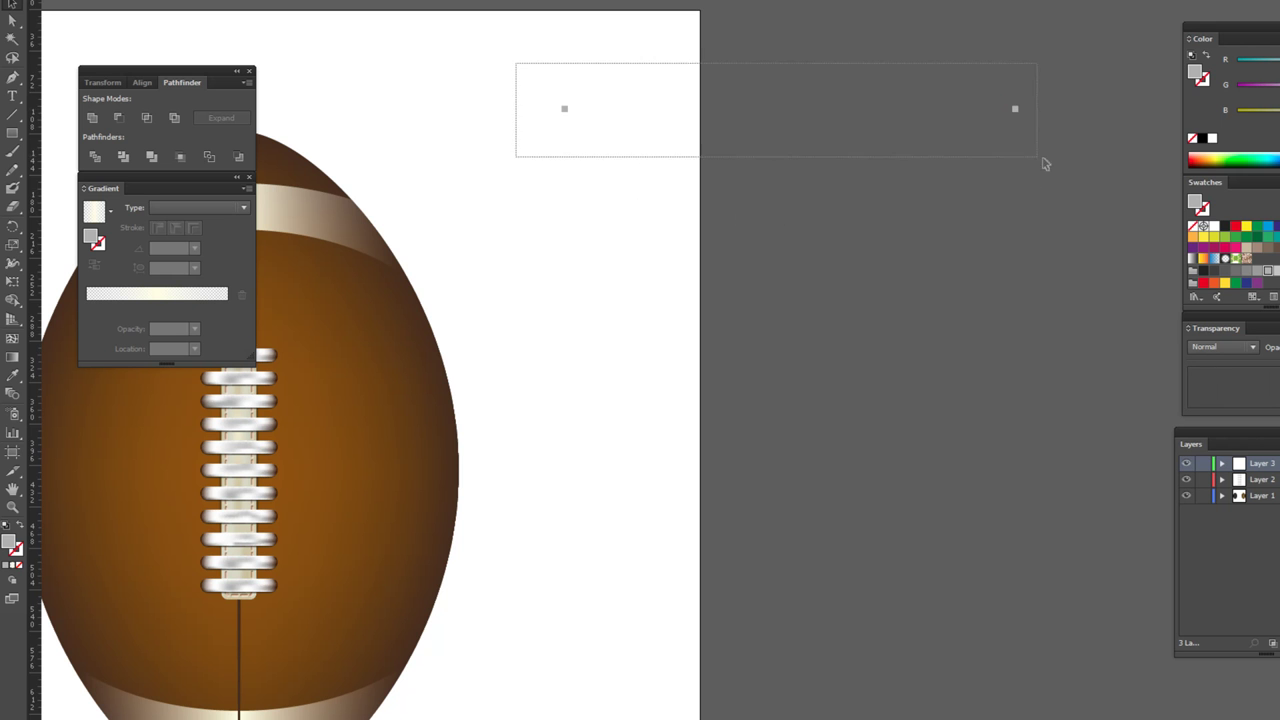
drag(514, 63, 1037, 158)
click(105, 2)
mouse_move(64, 362)
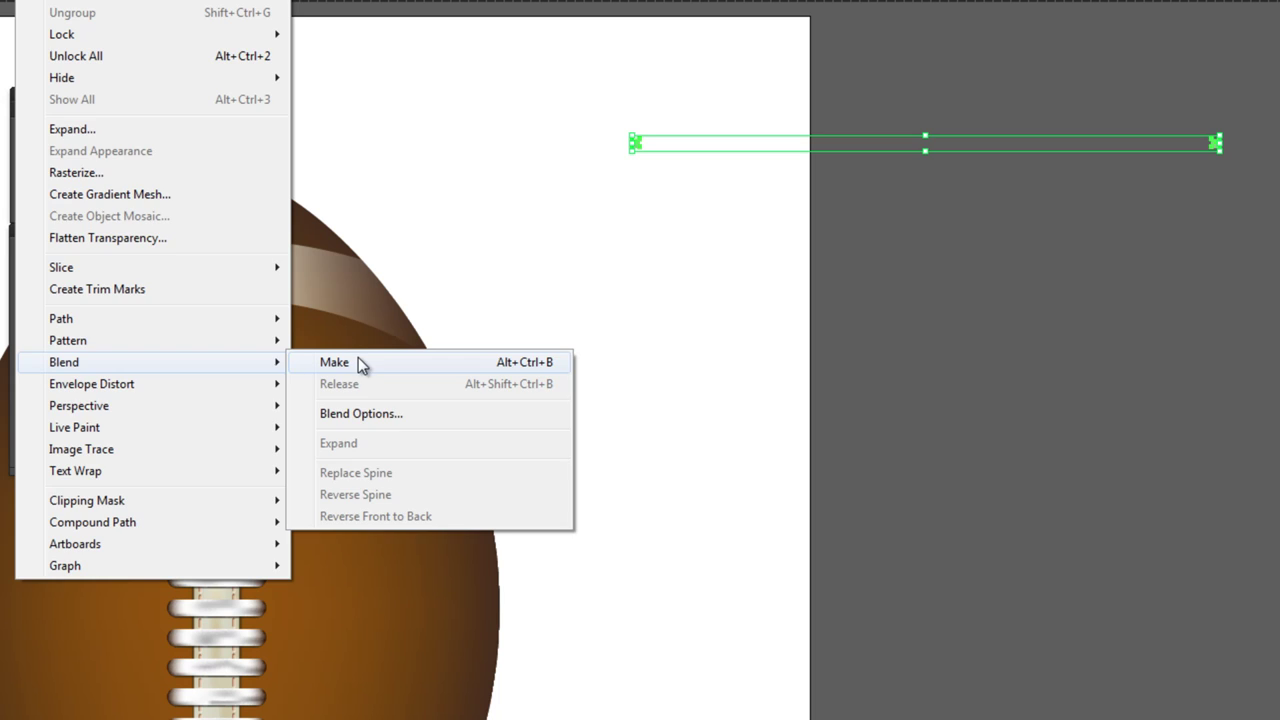
click(358, 362)
key(a)
- Set the blend's Specified Steps to 50
key(Return)
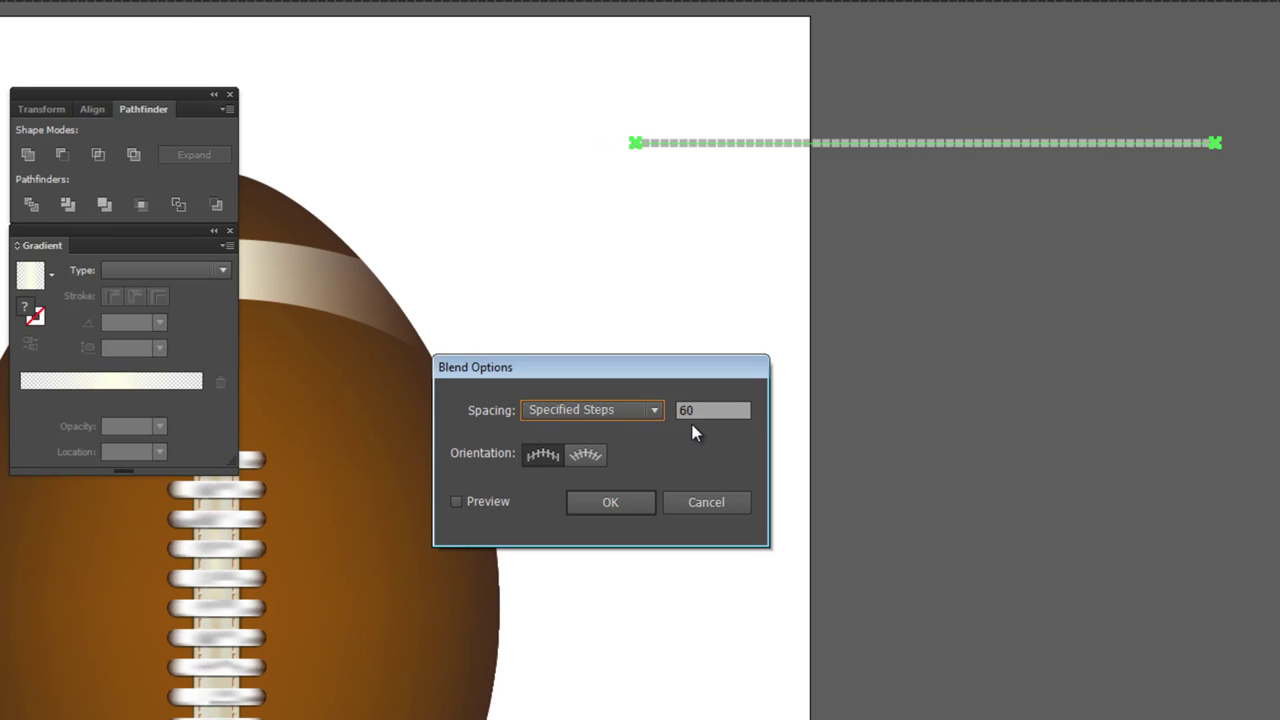
click(700, 412)
text(50)
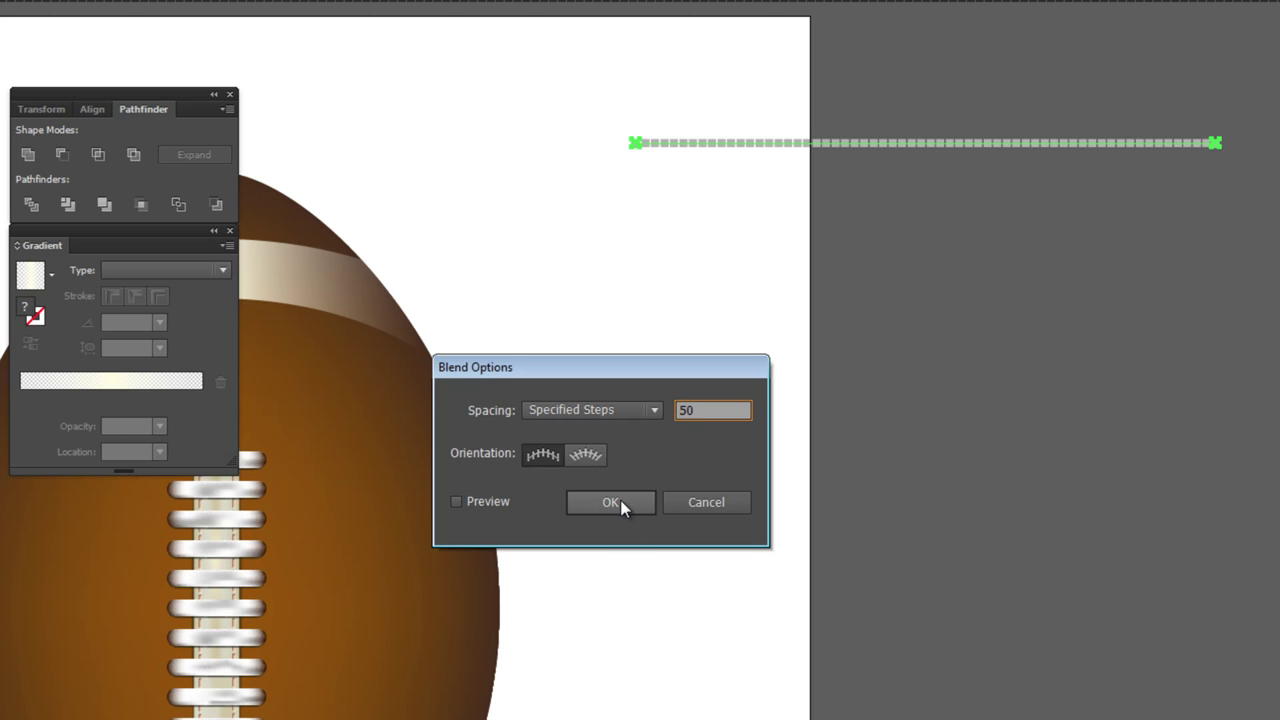
click(616, 503)
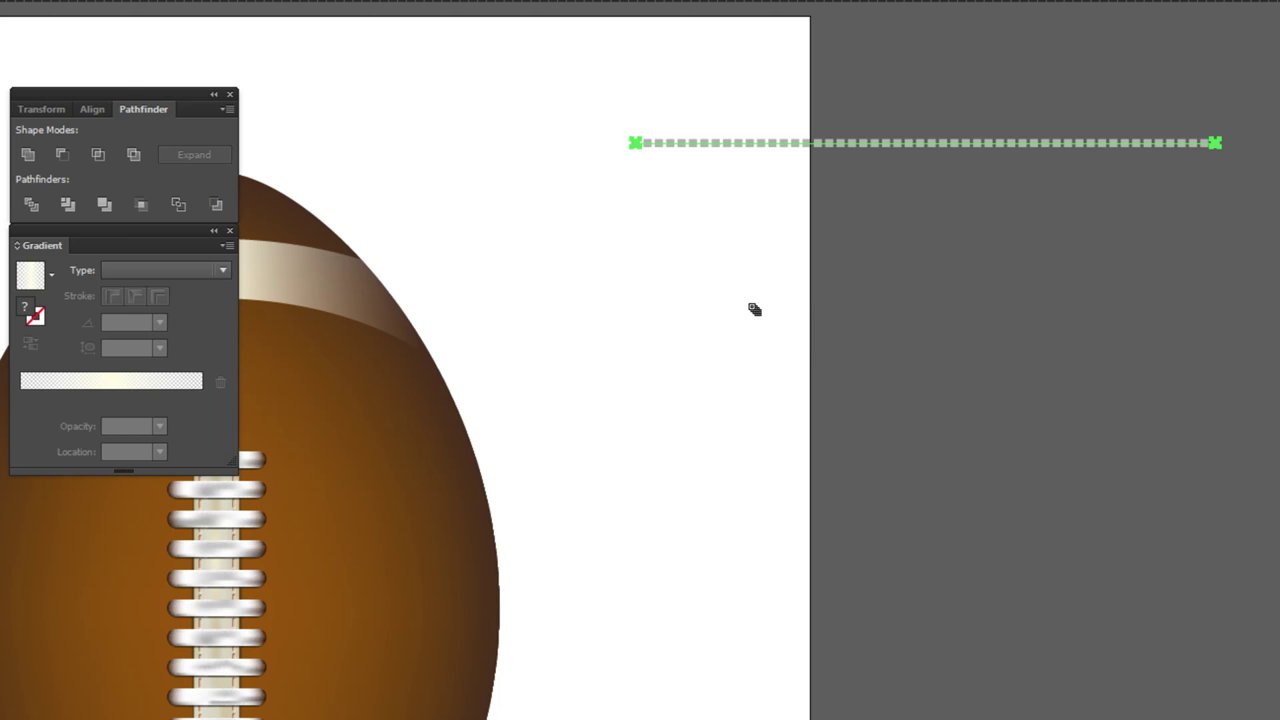
- Expand the dotted-line blend into separate square shapes
click(40, 0)
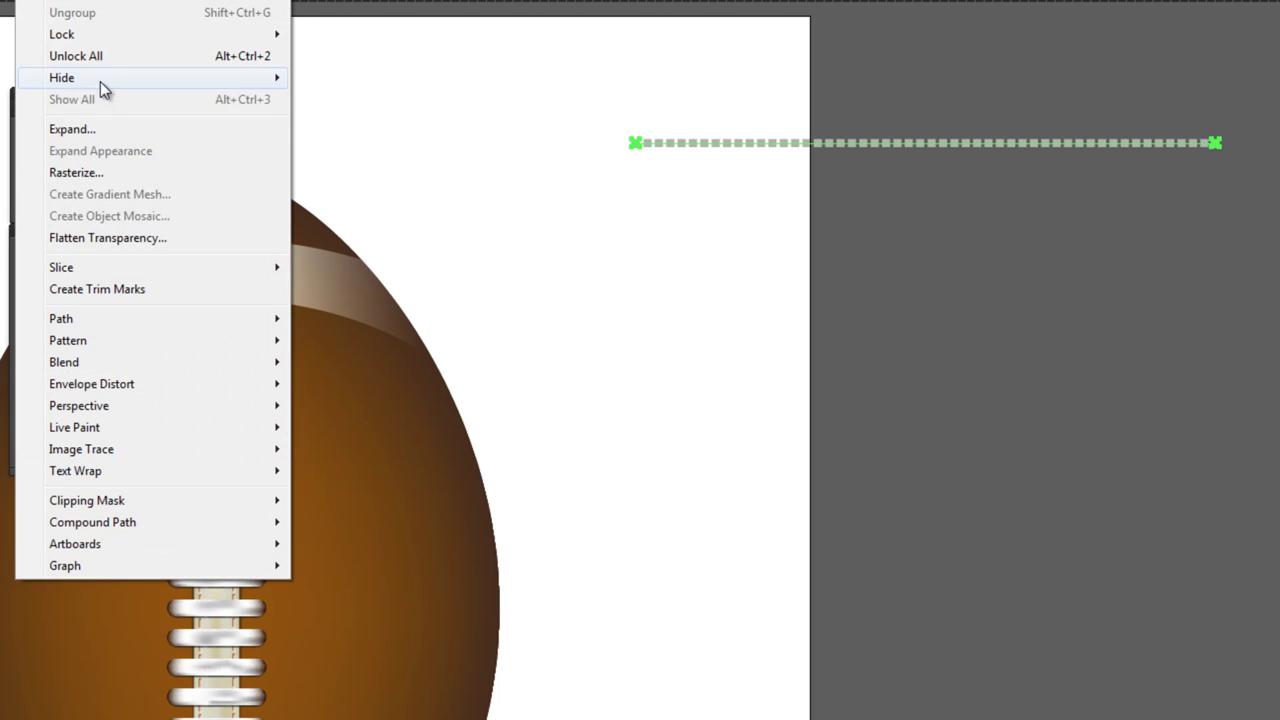
click(95, 130)
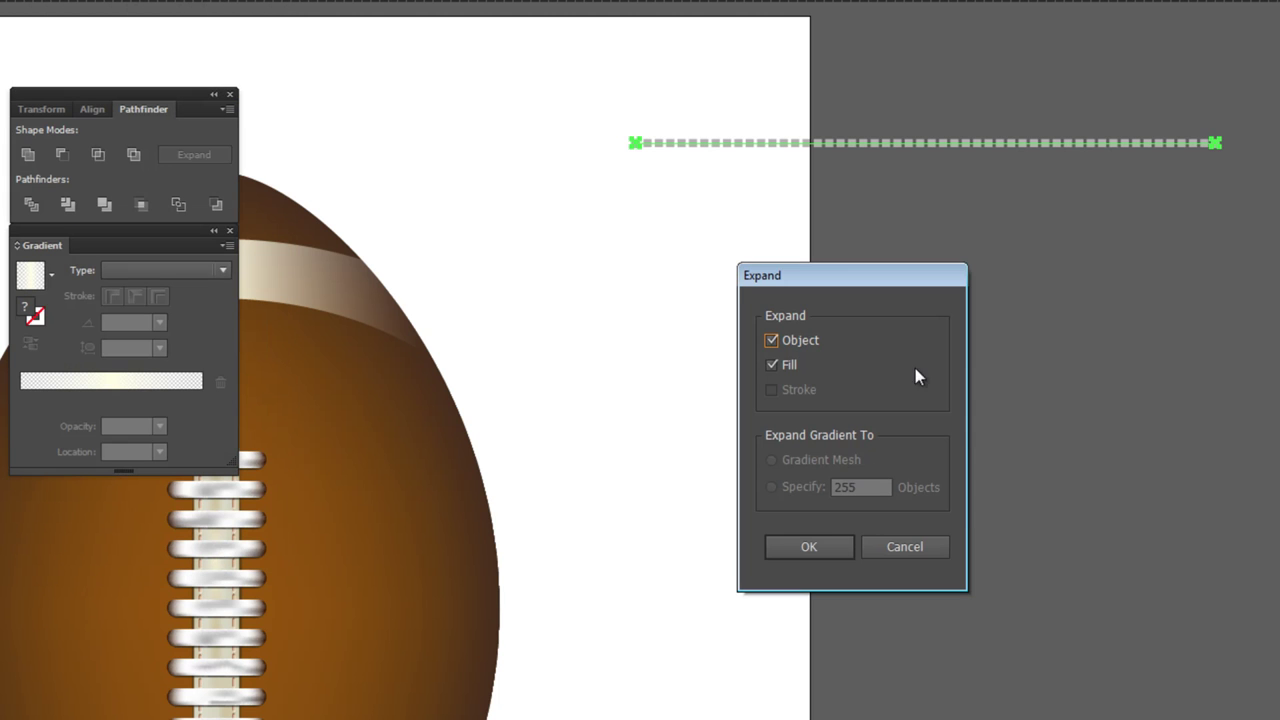
click(809, 550)
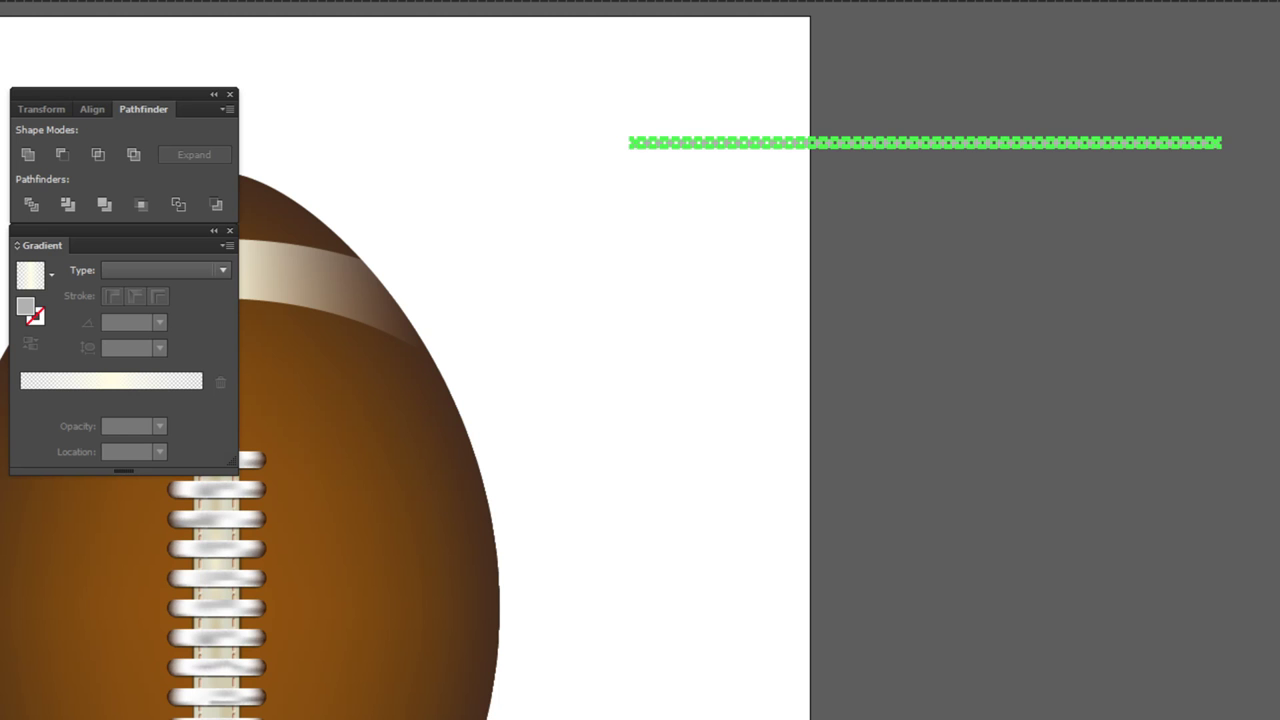
click(1003, 216)
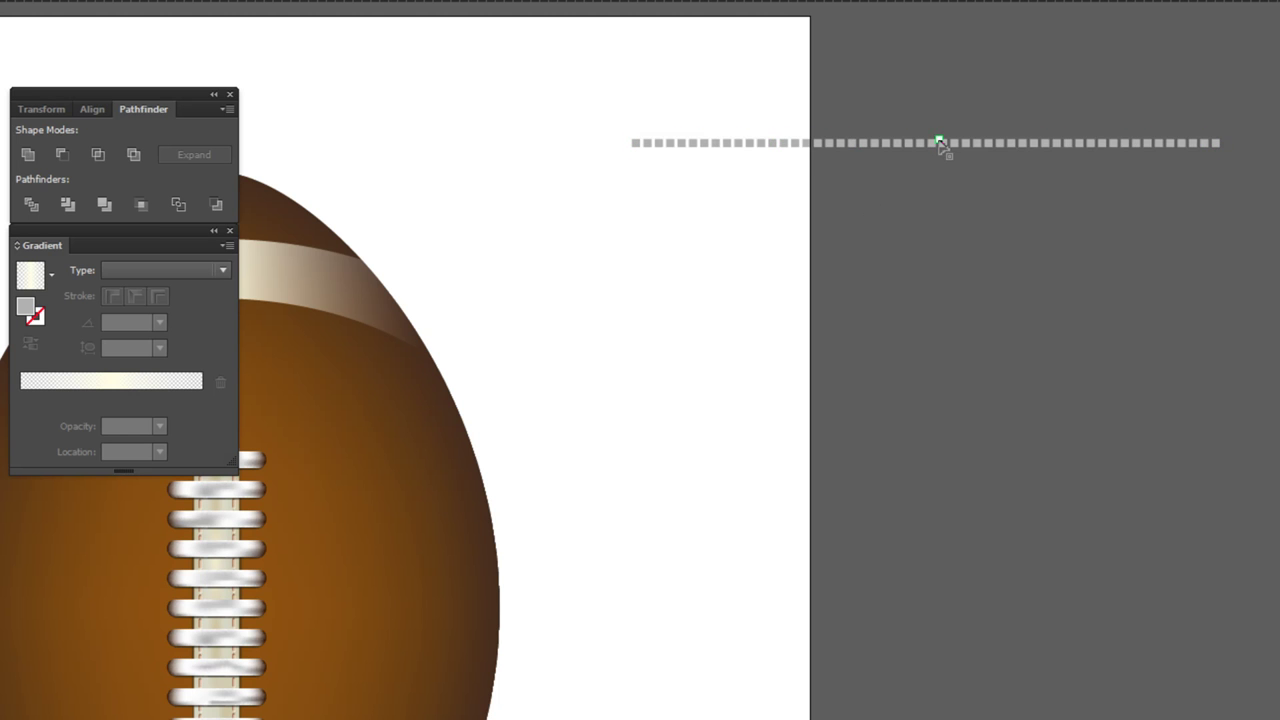
click(941, 142)
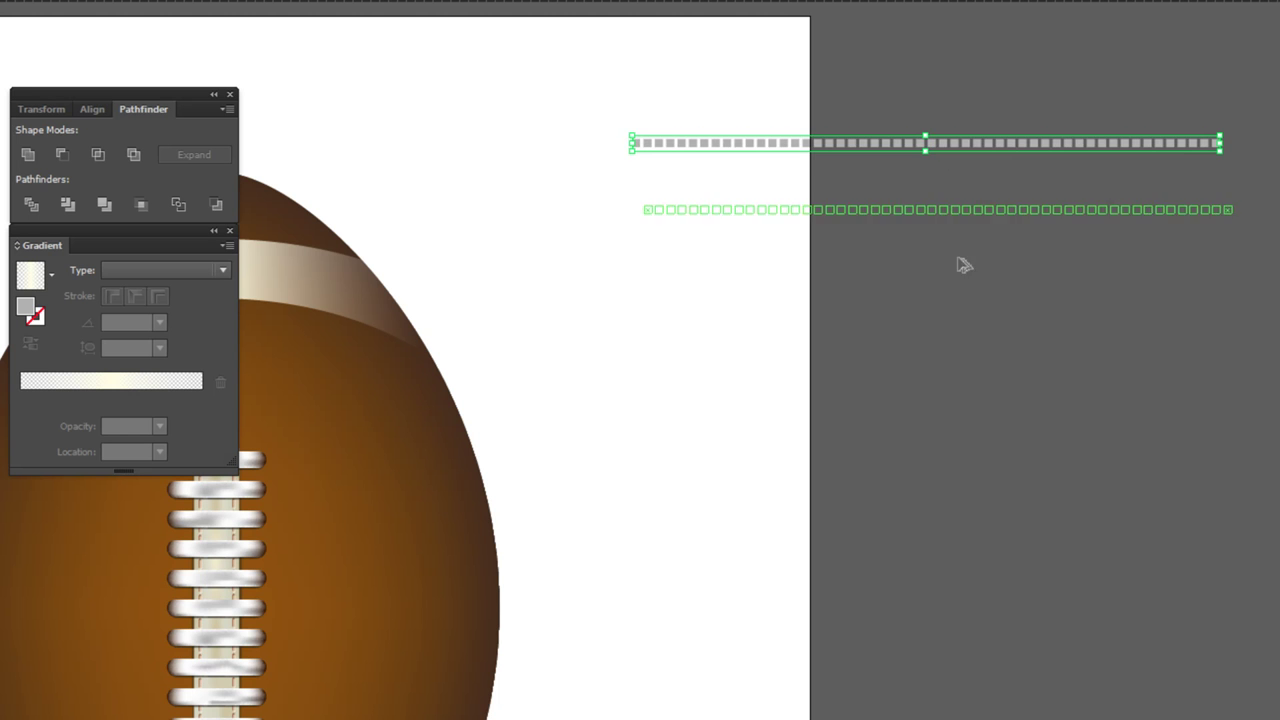
- Select both the top and bottom dotted rows together
key(ctrl+shift+a)
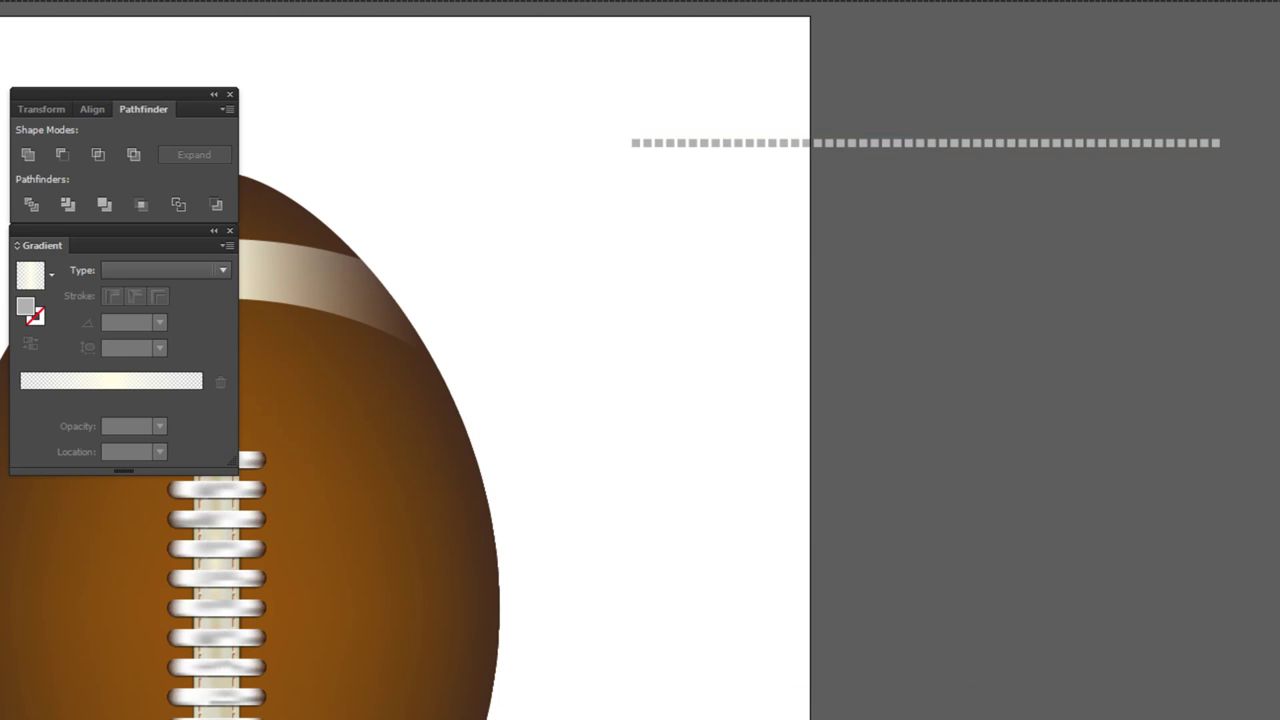
key(ctrl+minus)
scroll(914, 634, down, 3)
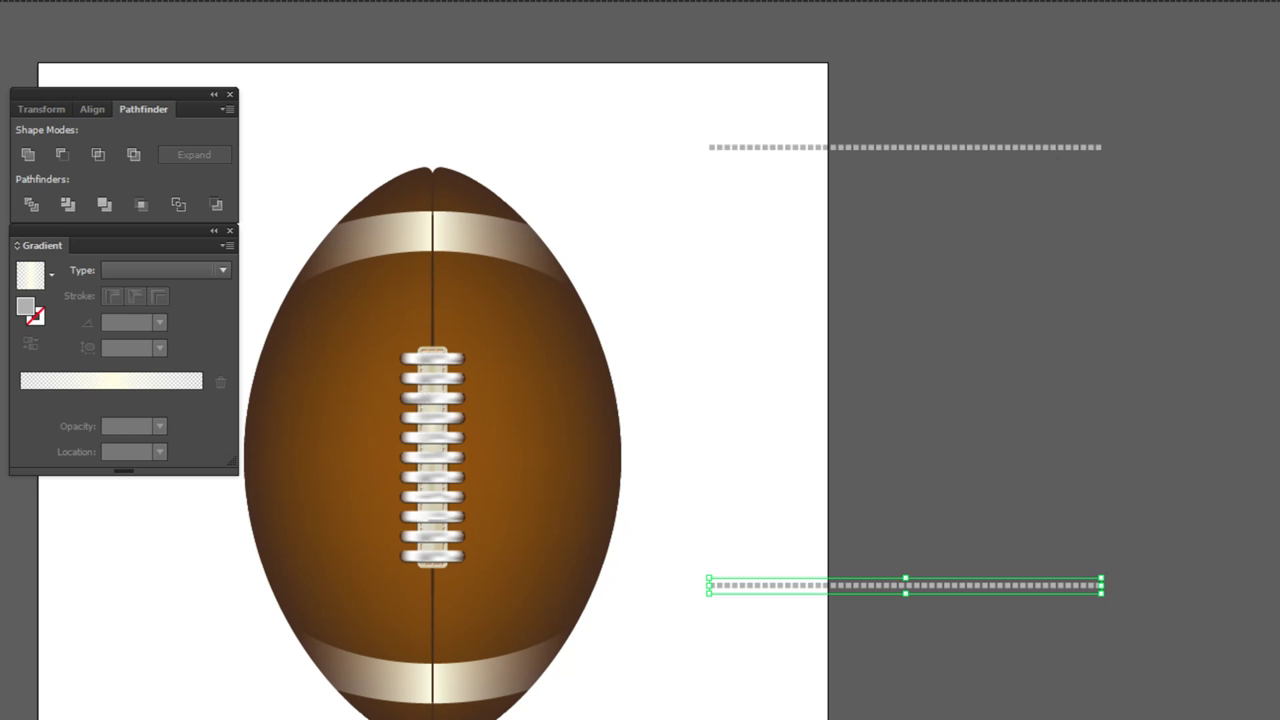
key(Delete)
click(905, 147)
click(1083, 318)
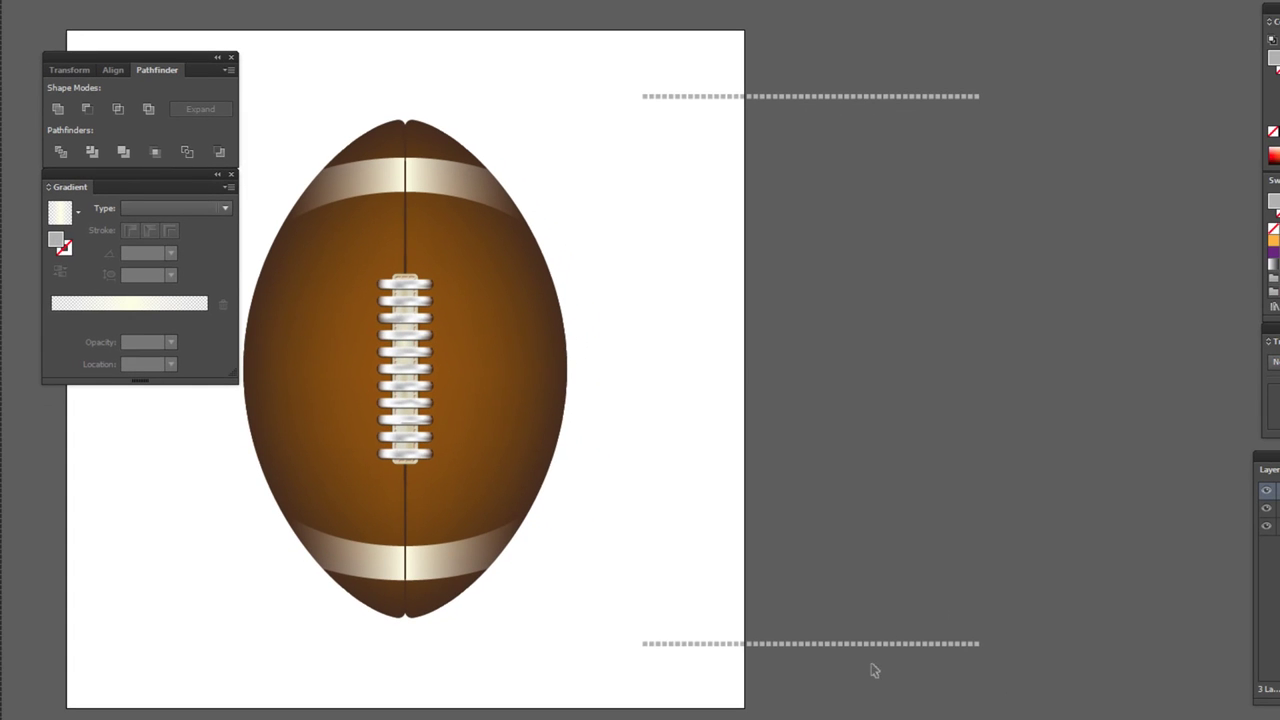
drag(814, 46, 920, 690)
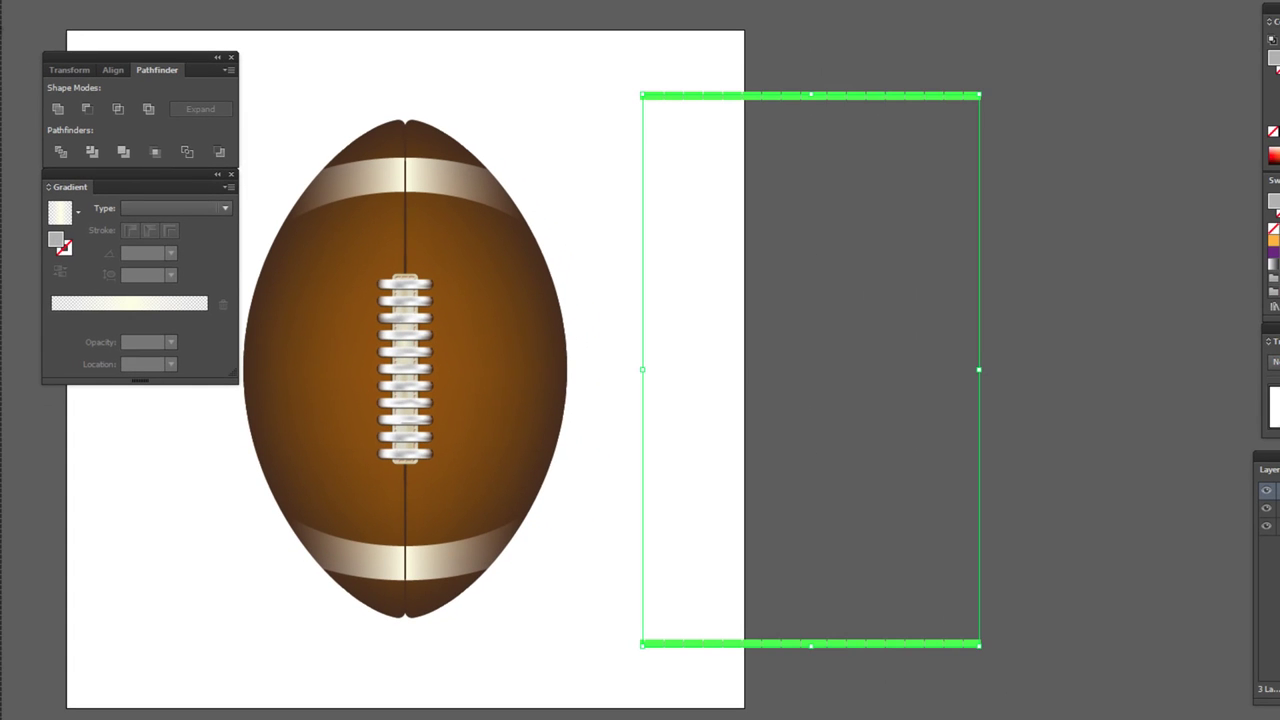
click(70, 0)
mouse_move(89, 287)
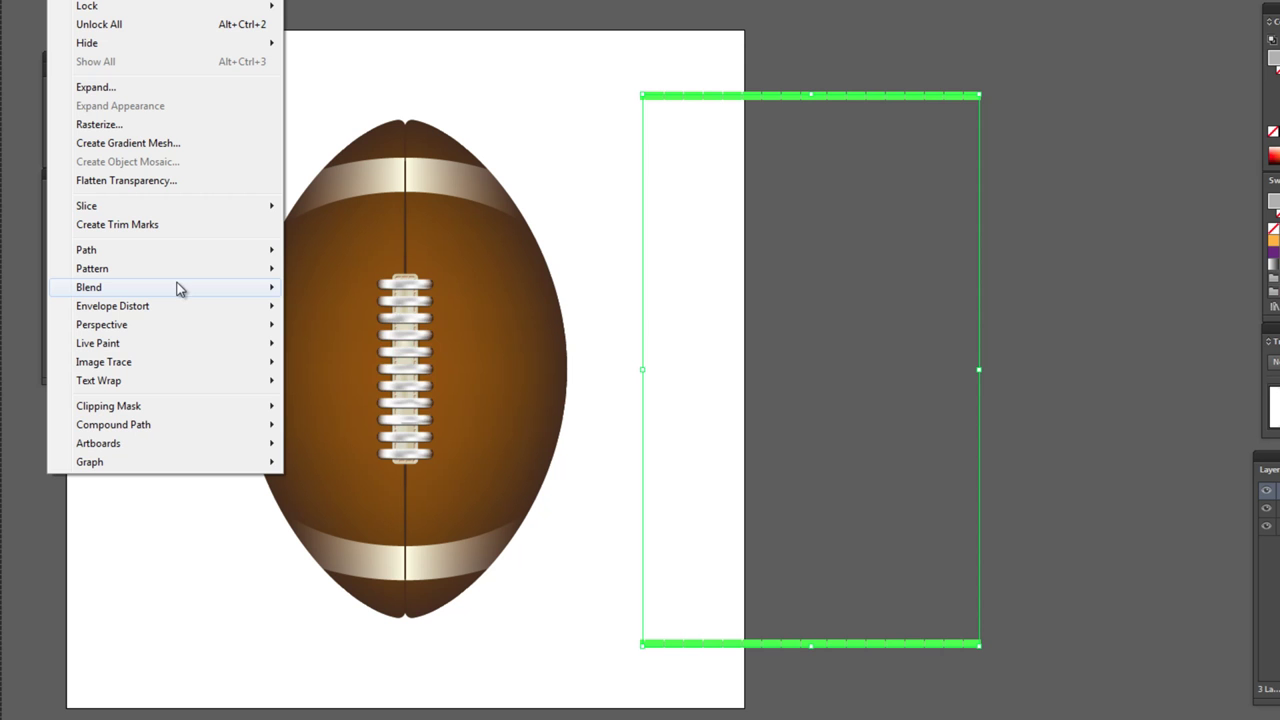
- Blend the two dotted rows and set Specified Steps to 70 with Preview on
click(363, 289)
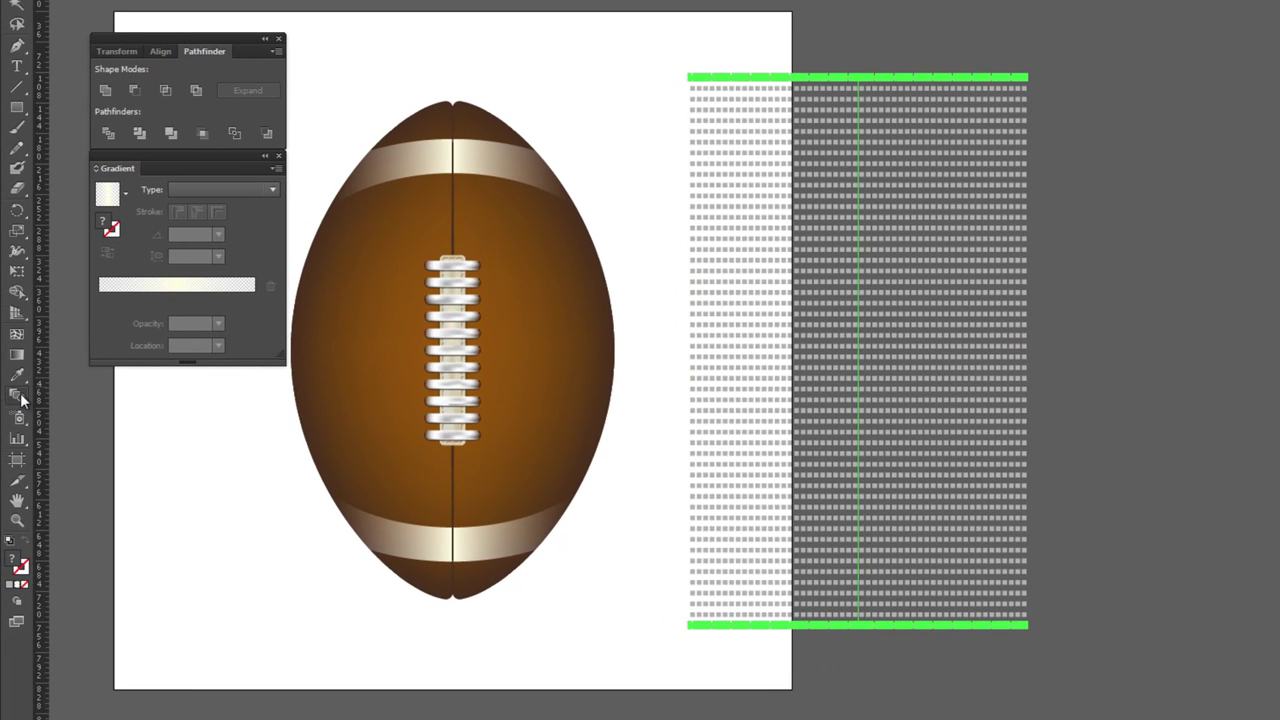
double_click(18, 395)
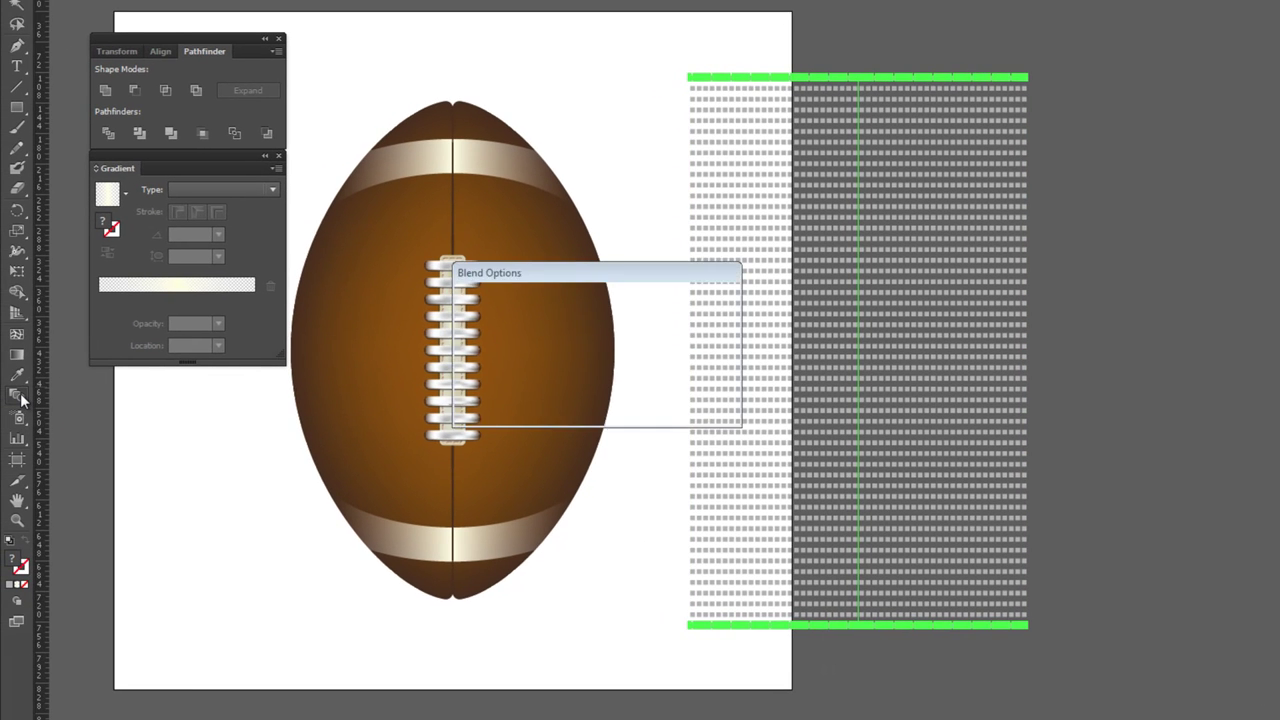
double_click(687, 311)
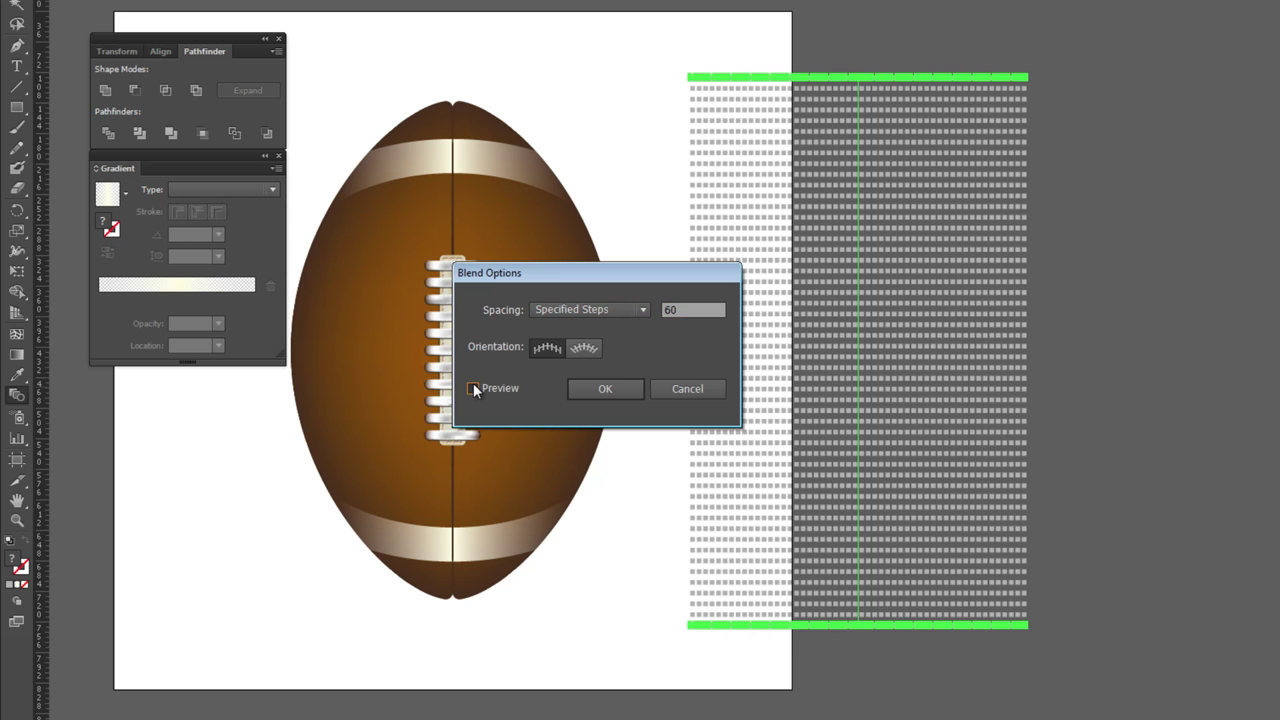
click(473, 389)
double_click(686, 311)
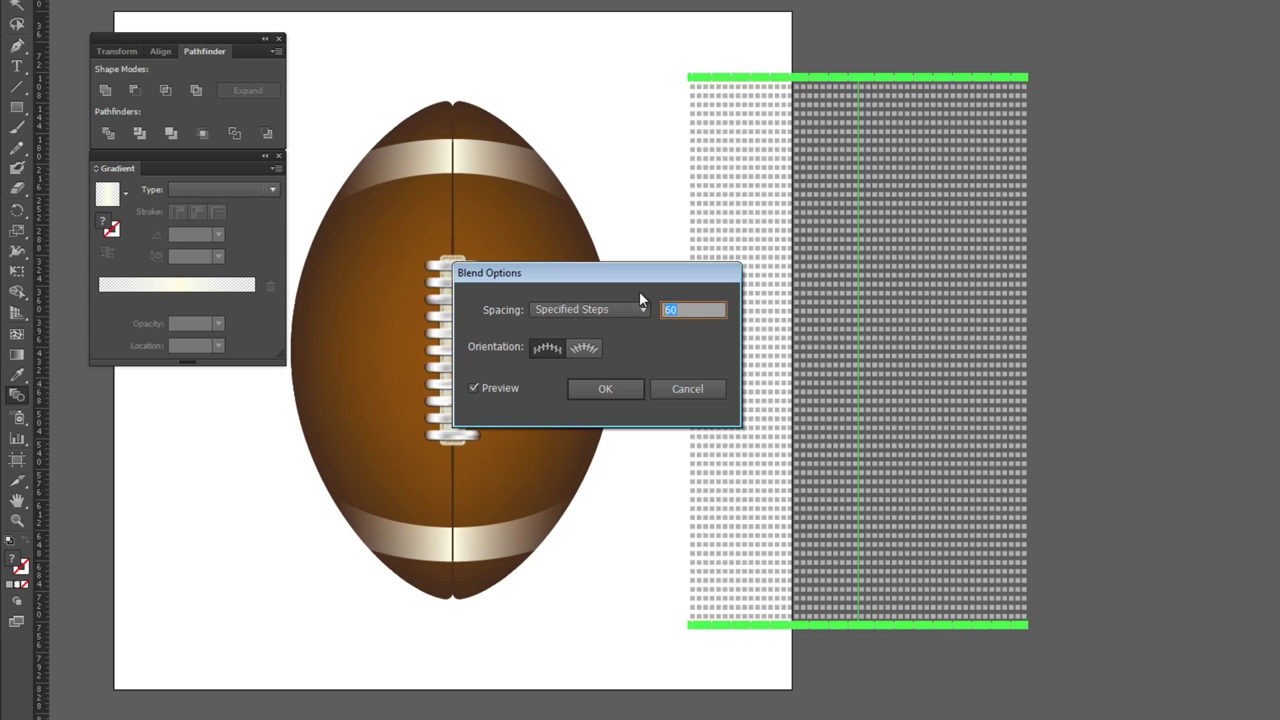
text(70)
click(472, 389)
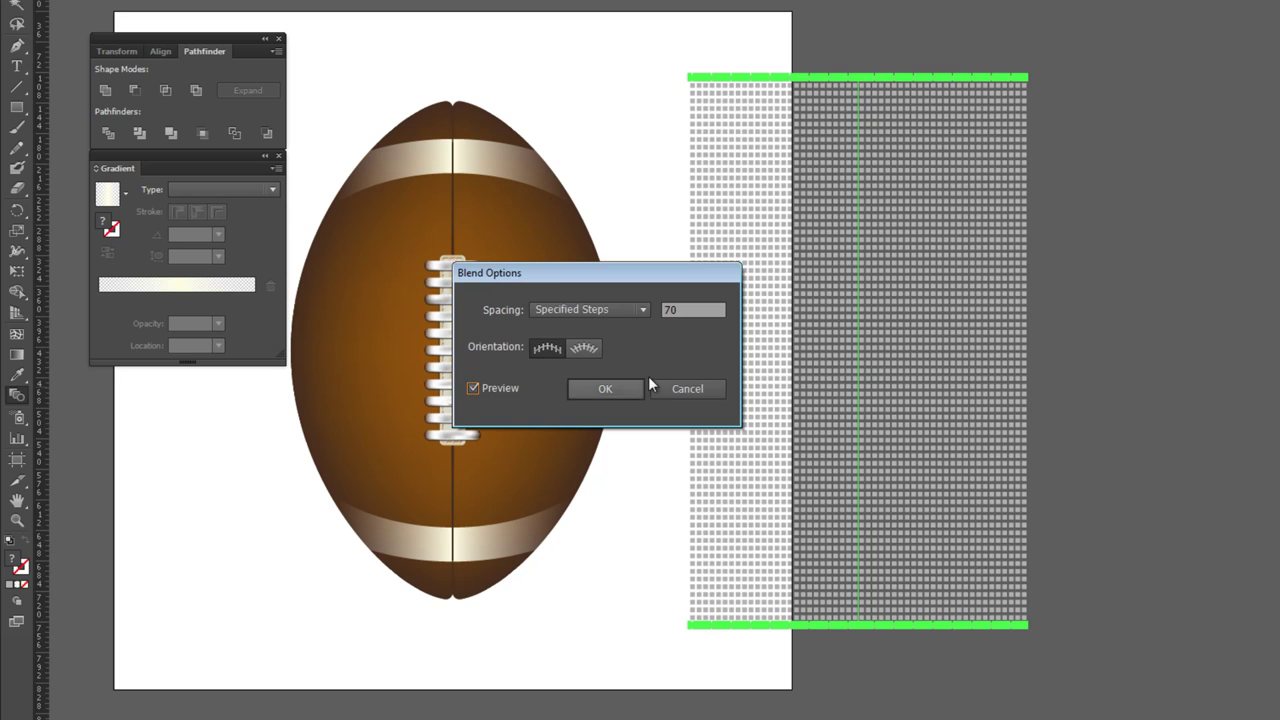
click(604, 388)
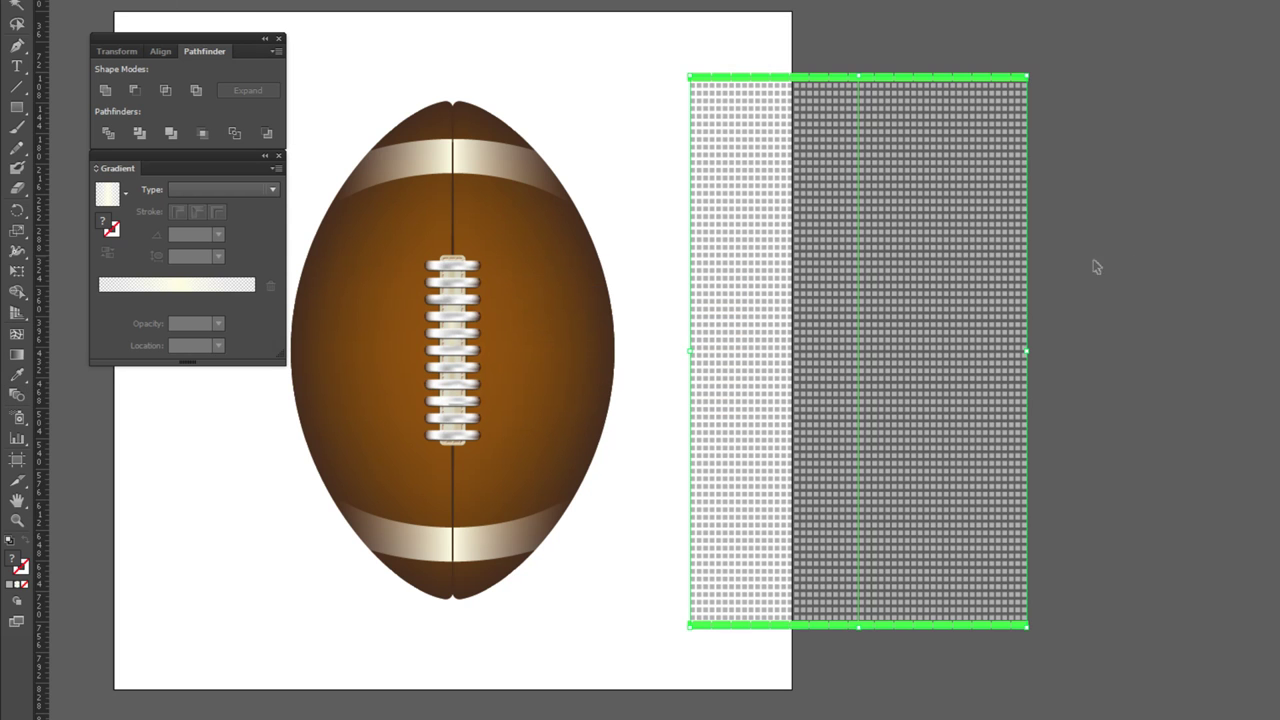
click(1072, 288)
click(870, 342)
- Centre the square grid blend over the football
mouse_move(860, 303)
mouse_down()
mouse_move(968, 286)
mouse_move(985, 300)
mouse_move(592, 297)
mouse_up()
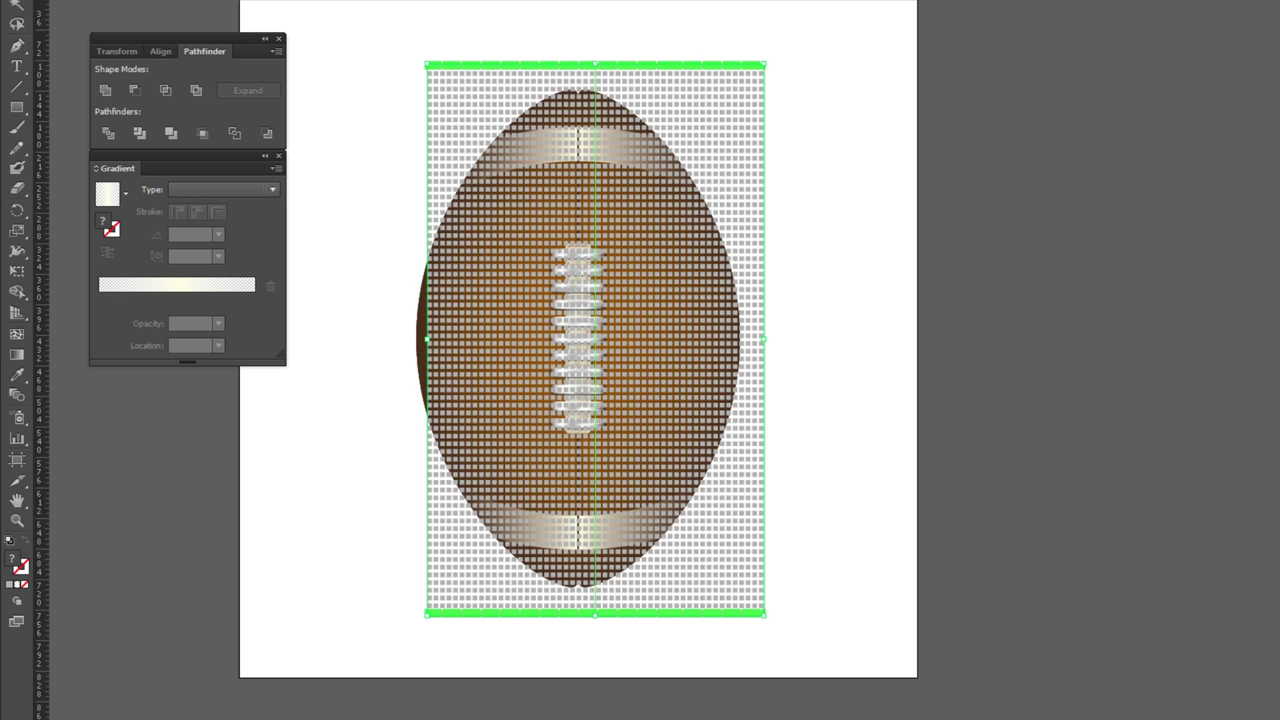
drag(592, 297, 575, 295)
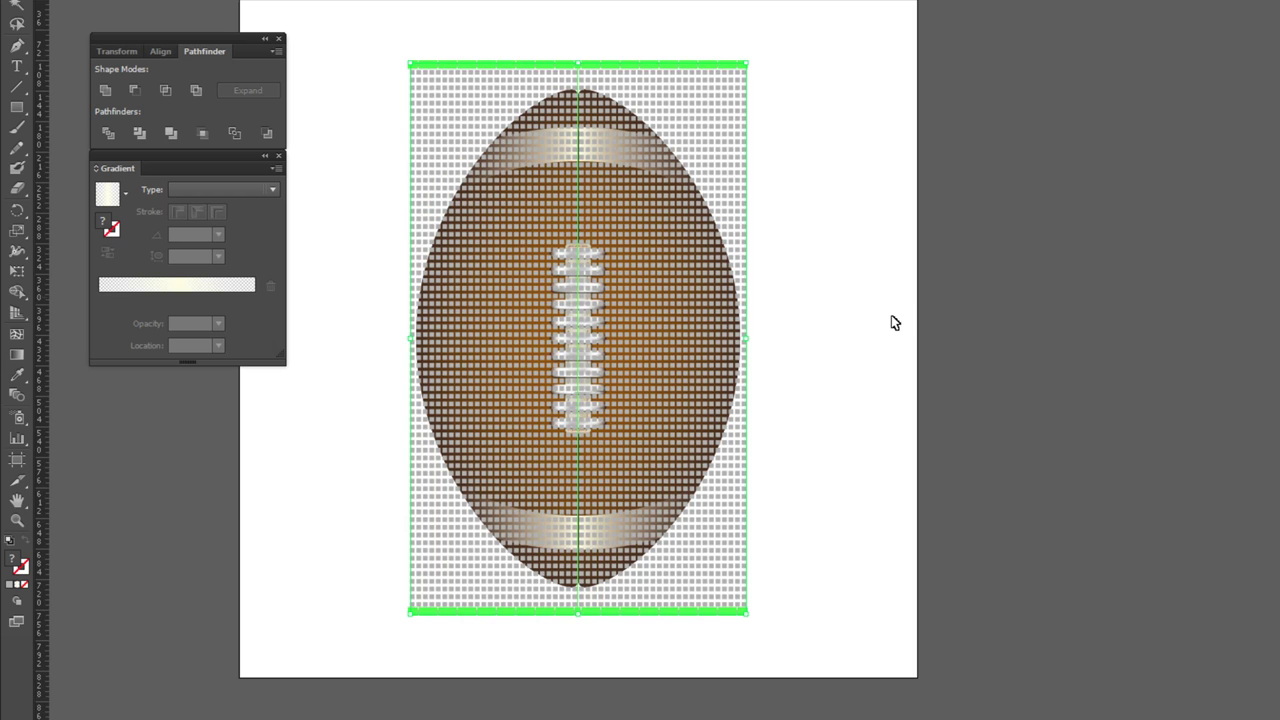
click(871, 557)
click(740, 543)
- Apply an Inflate warp to the grid with Bend reduced to about 54%
click(177, 14)
mouse_move(230, 281)
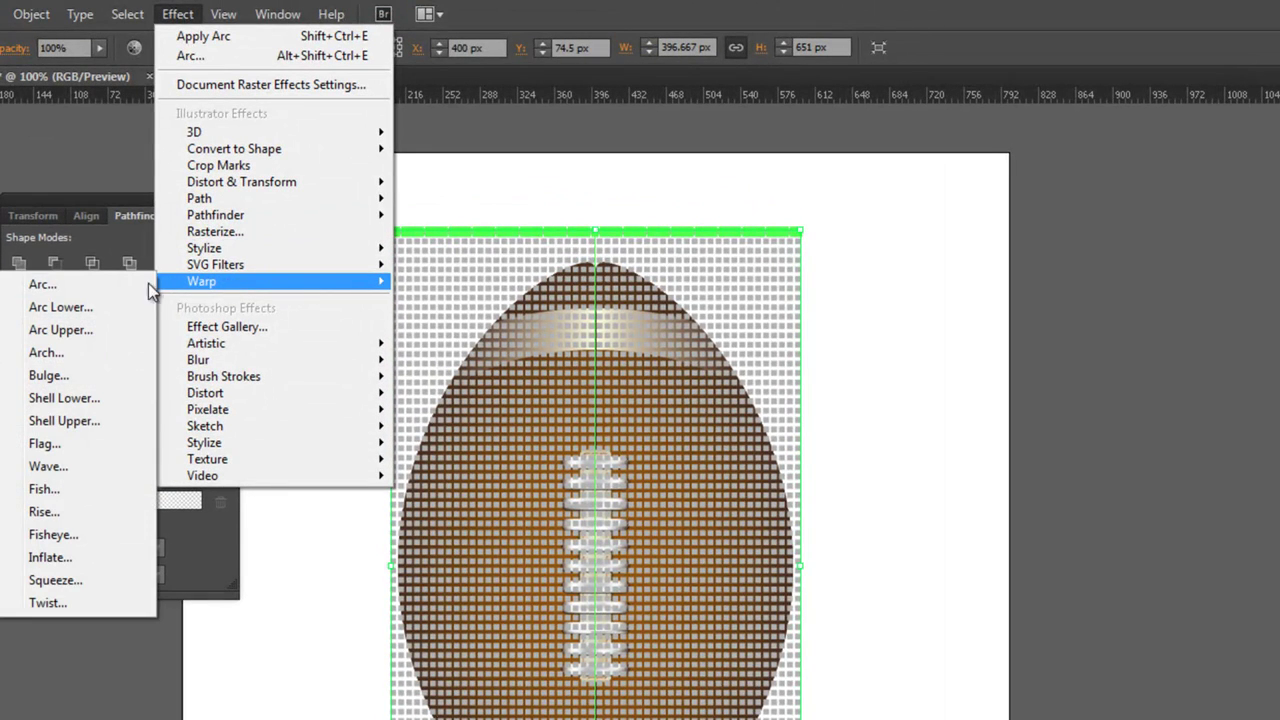
click(75, 566)
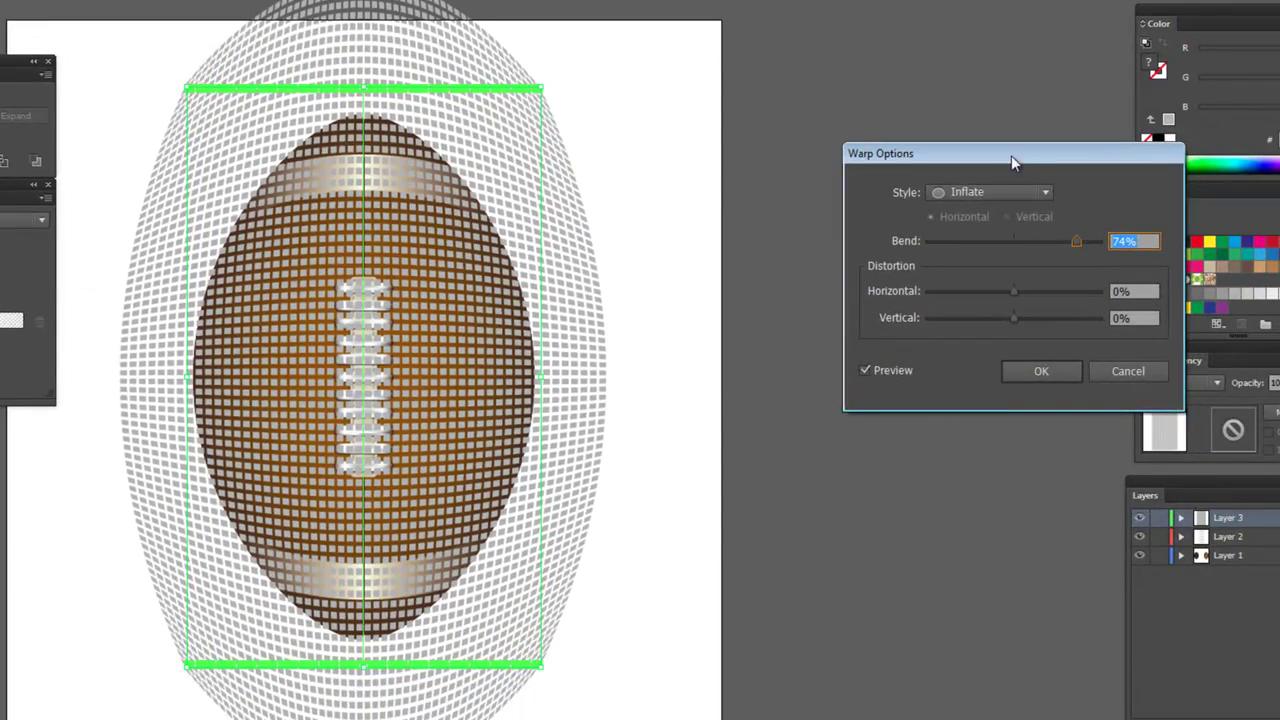
drag(915, 147, 773, 137)
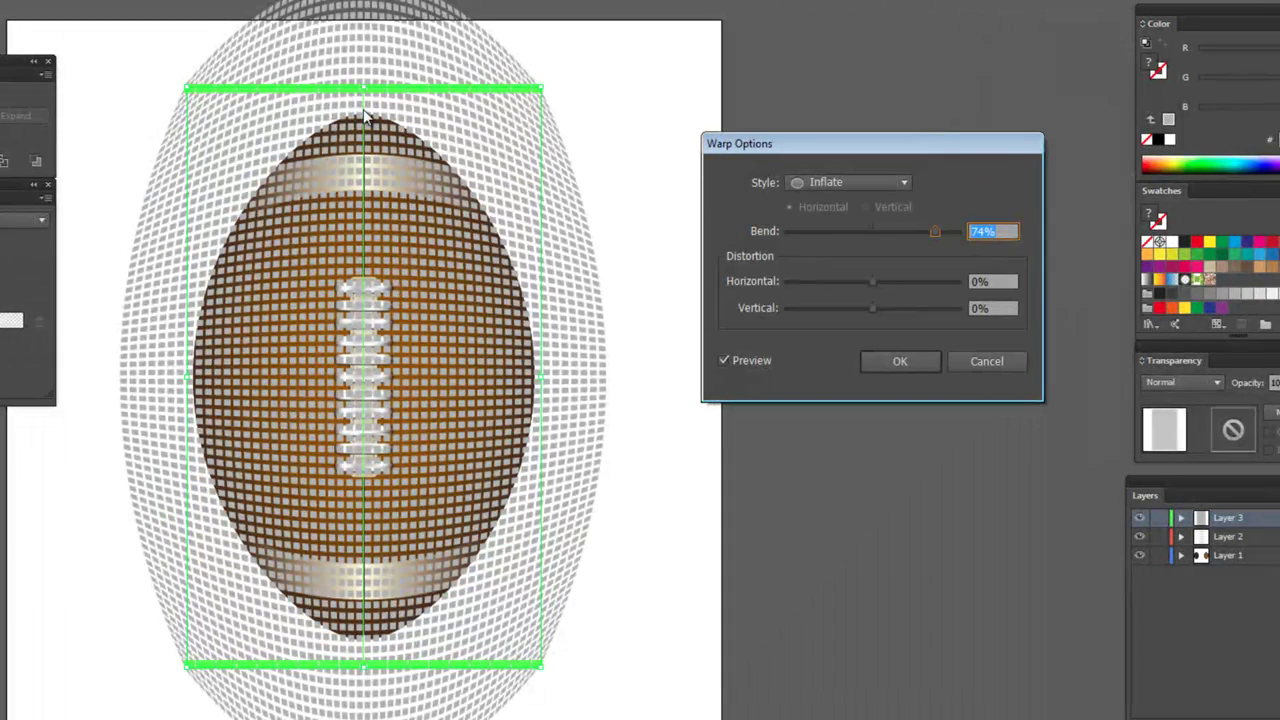
mouse_move(933, 231)
mouse_down()
mouse_move(902, 231)
mouse_move(917, 232)
mouse_up()
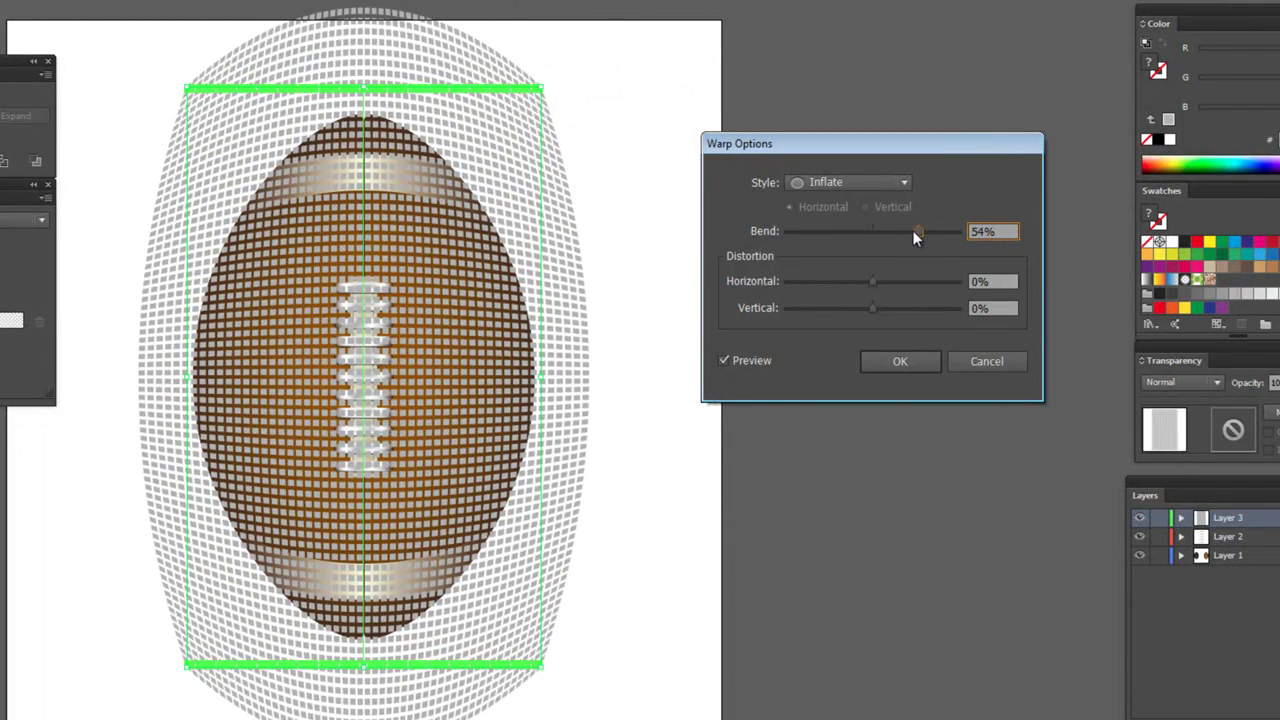
click(893, 363)
click(899, 360)
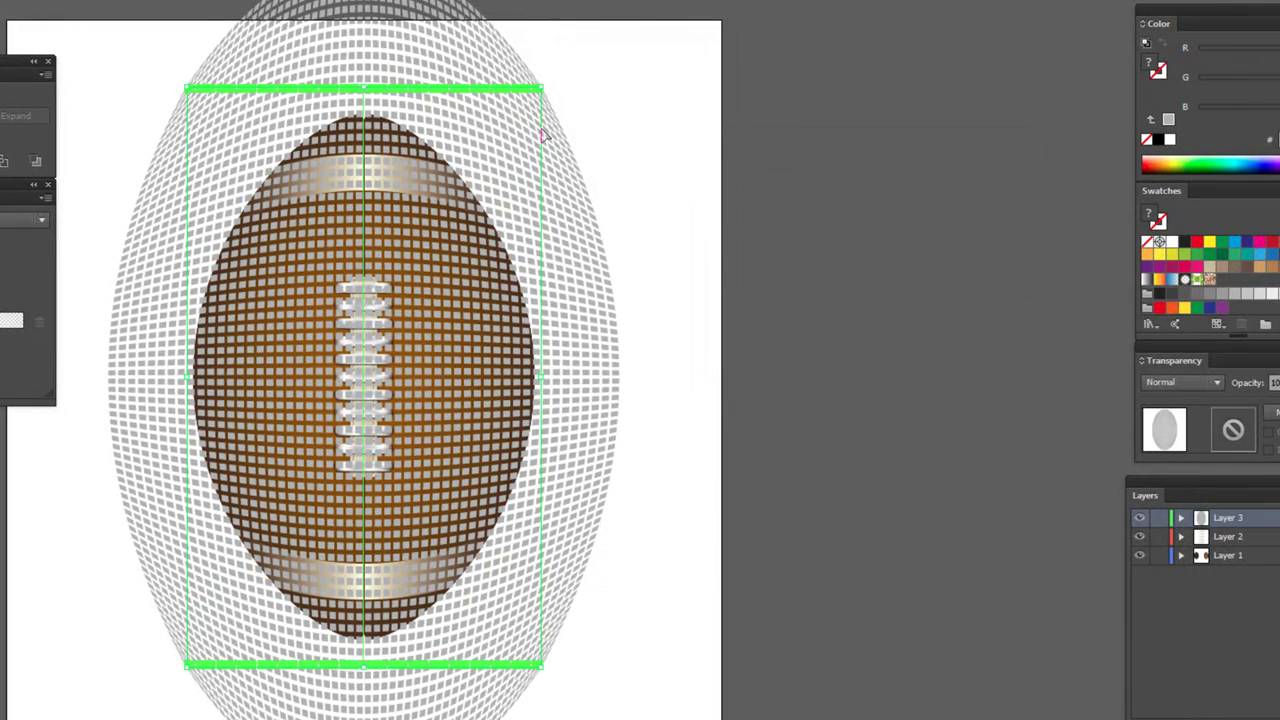
- Scale the warped grid down in stages until it matches the football's outline
drag(541, 88, 511, 140)
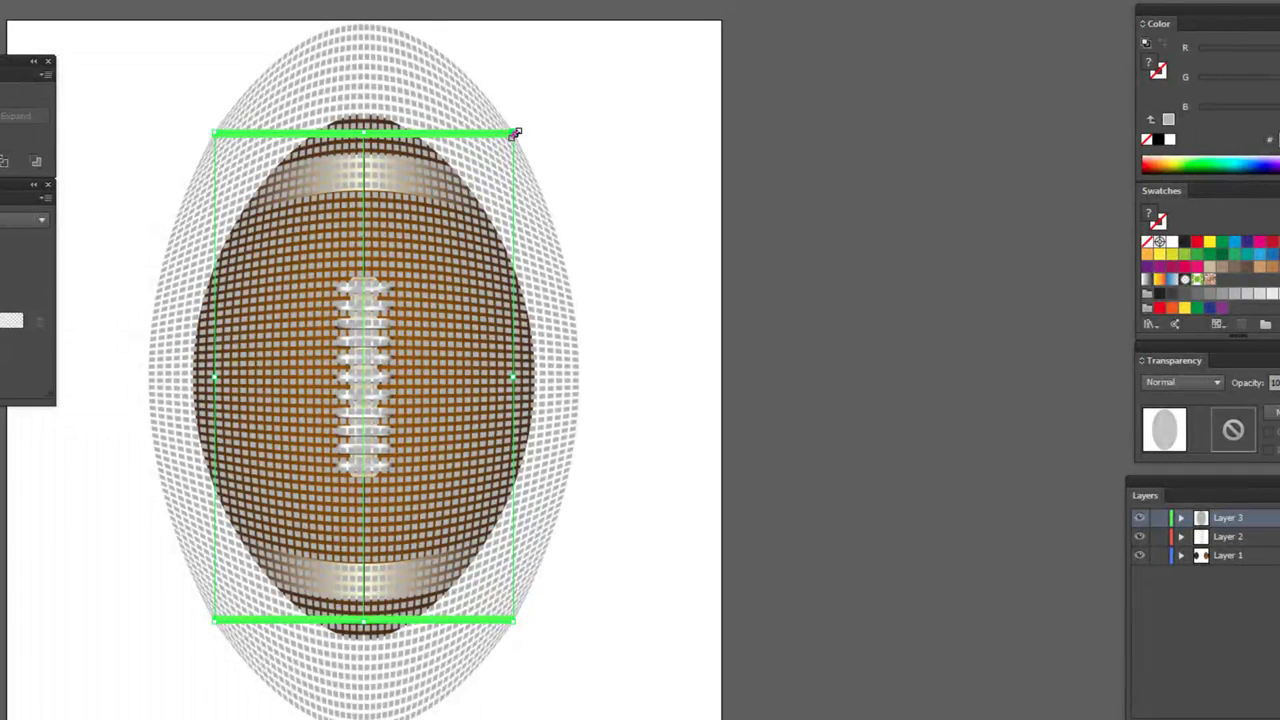
drag(514, 133, 492, 168)
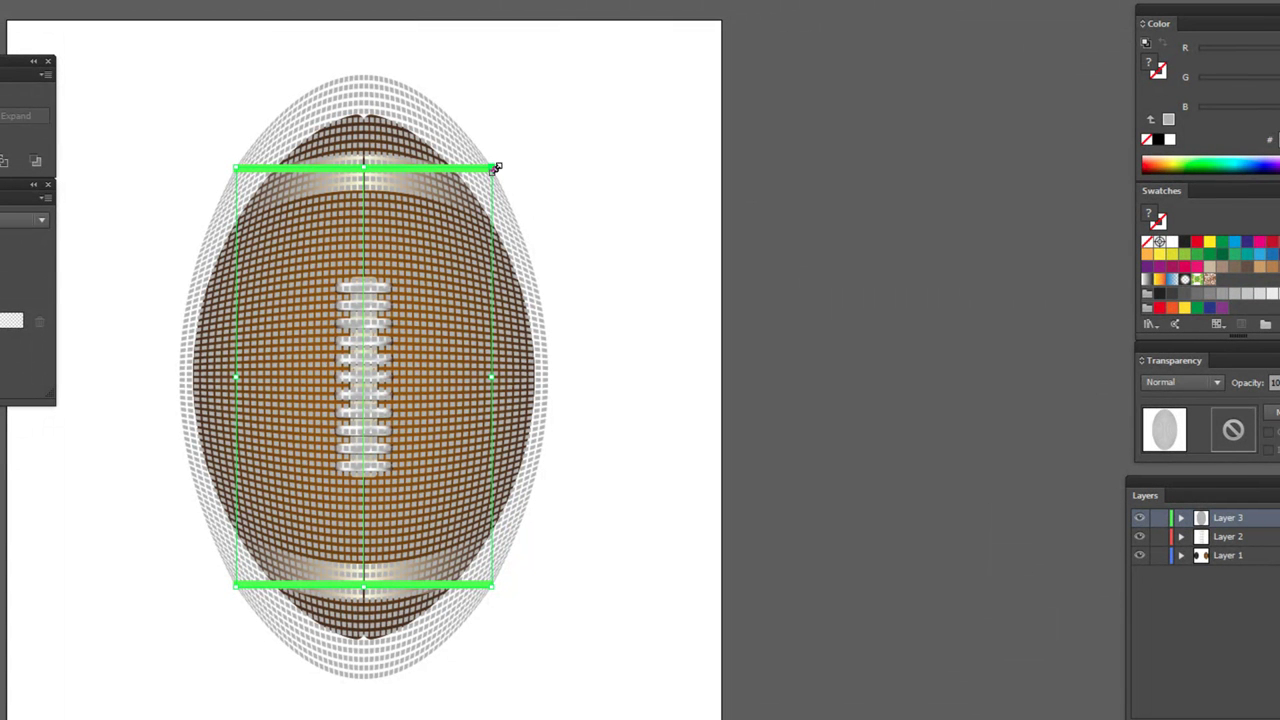
drag(500, 175, 481, 175)
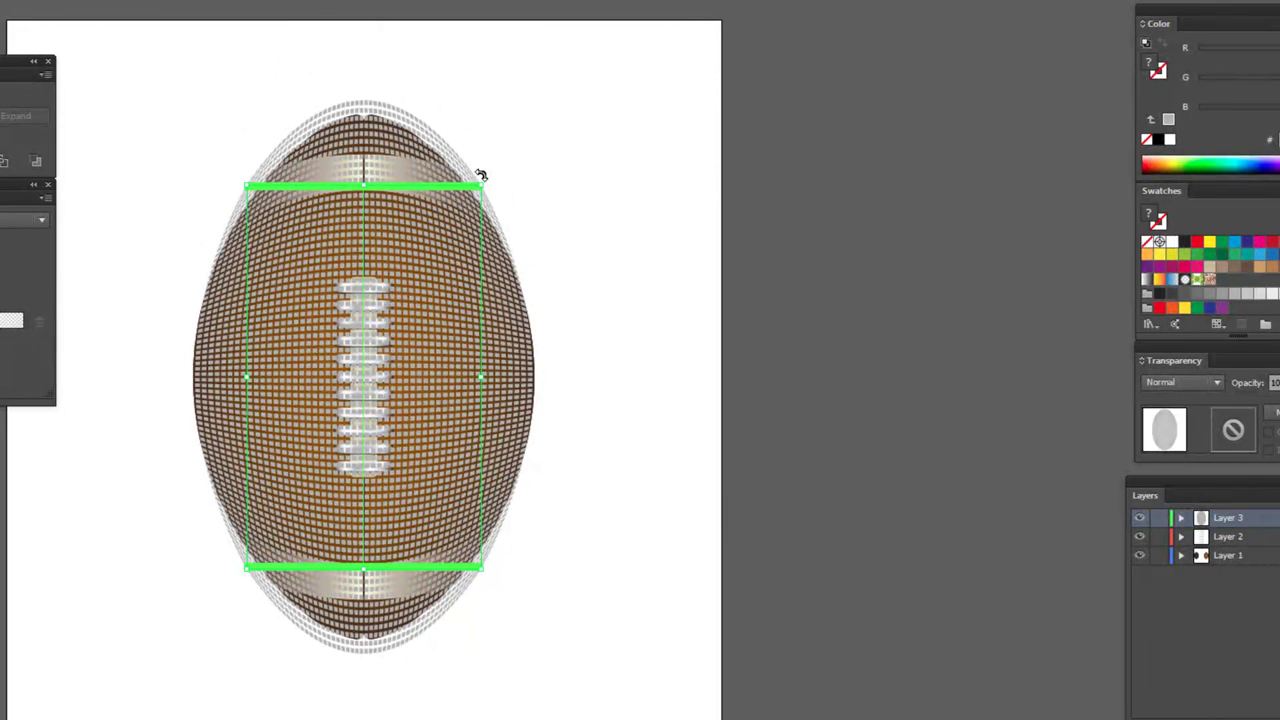
drag(483, 184, 490, 180)
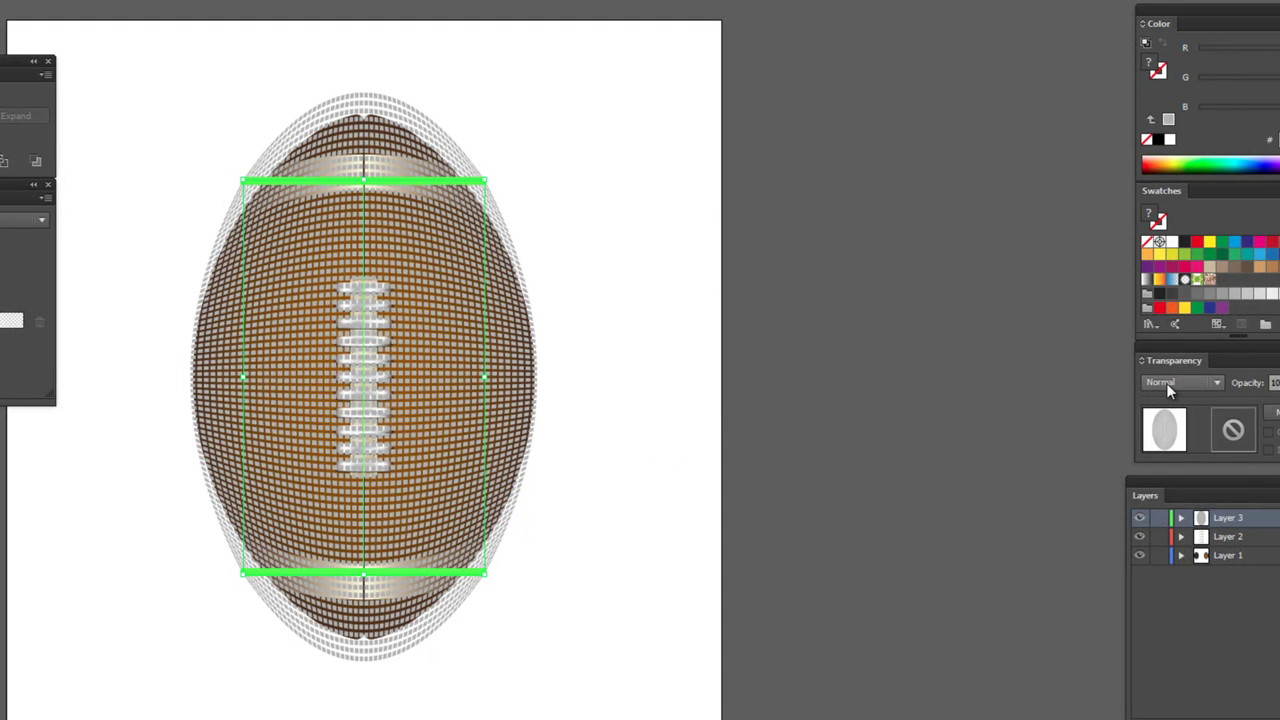
- Float the Transparency panel and set the grid's blending mode to Overlay
drag(1175, 358, 785, 163)
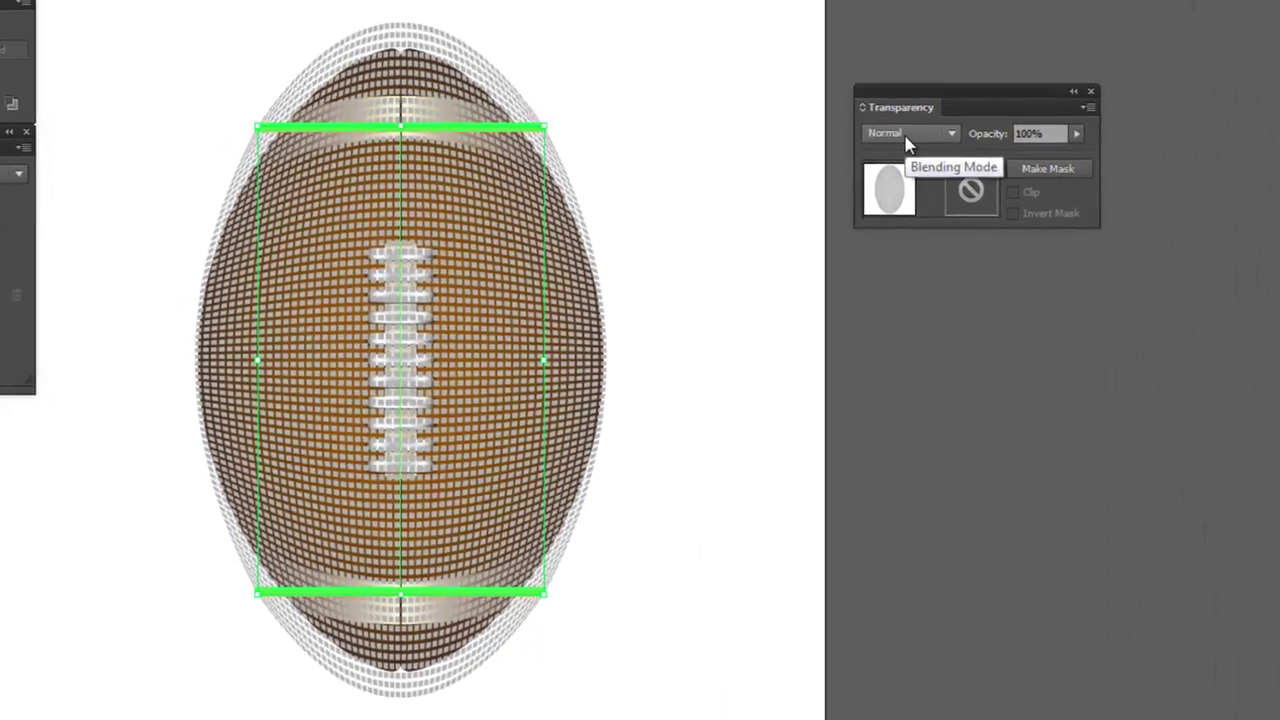
click(790, 188)
click(910, 334)
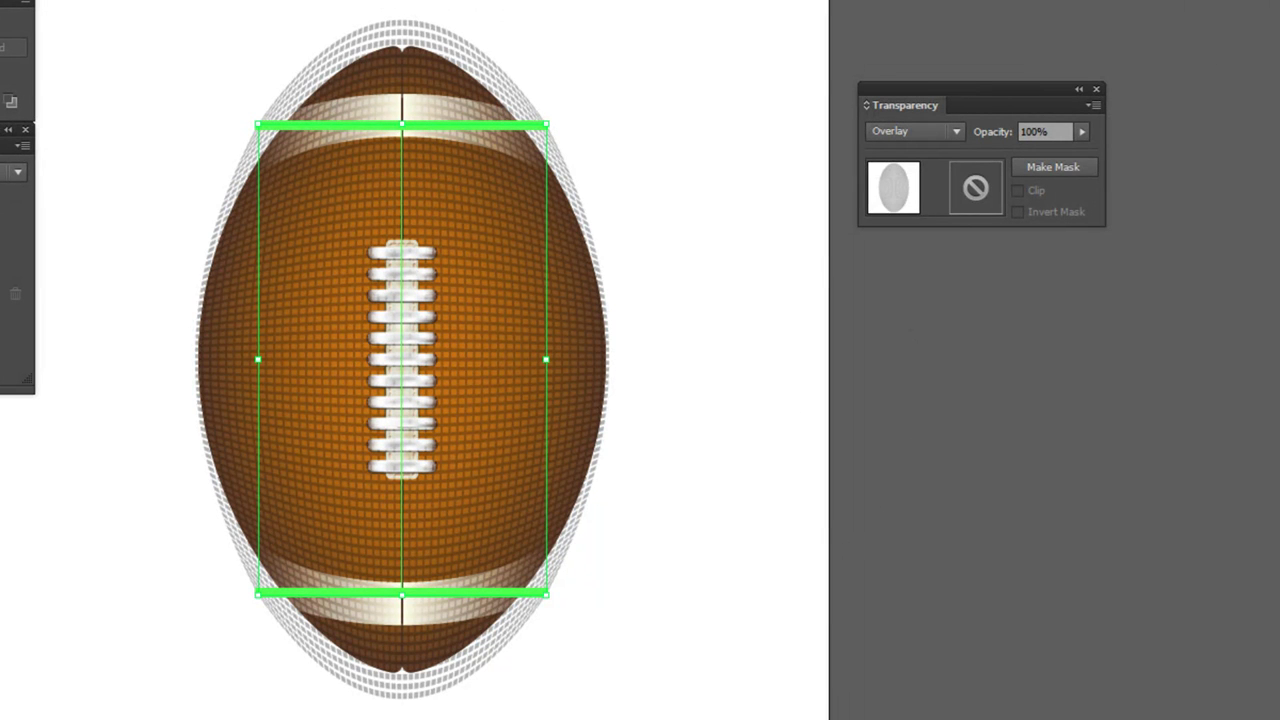
click(762, 432)
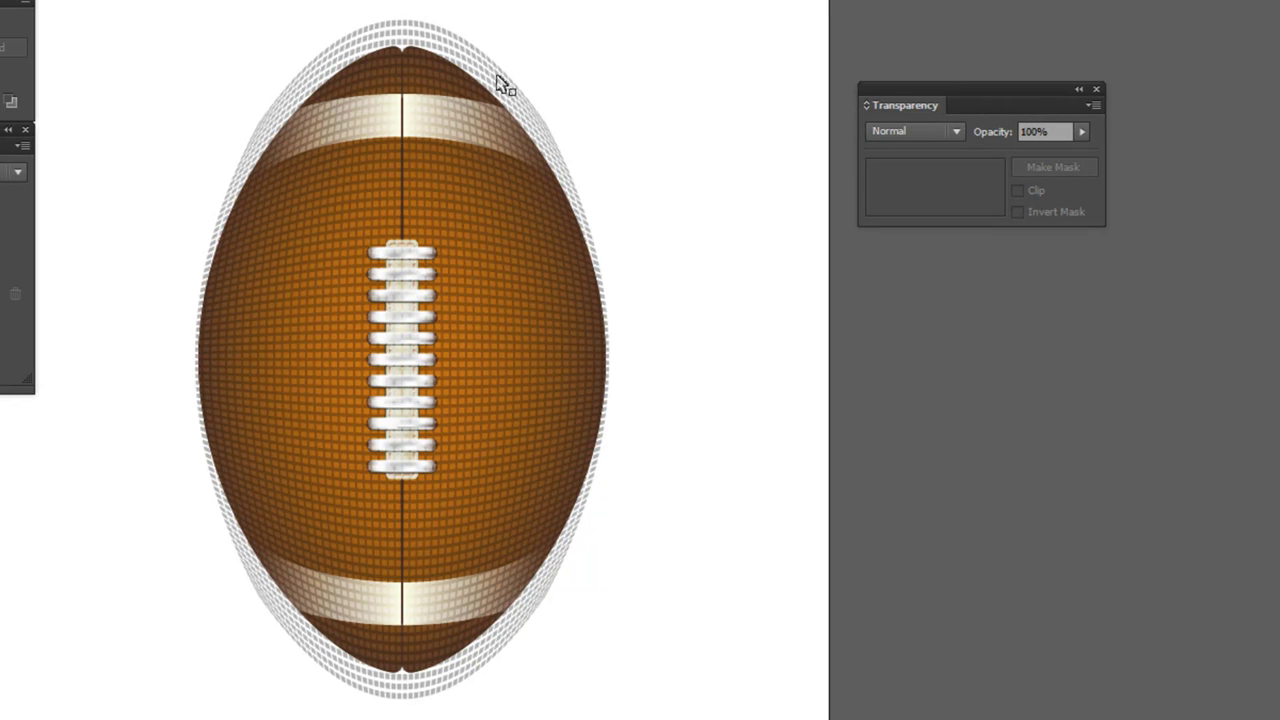
click(500, 85)
click(731, 314)
- Zoom around the football to inspect the Overlay texture on the laces
key(ctrl+equal)
scroll(474, 440, left, 3)
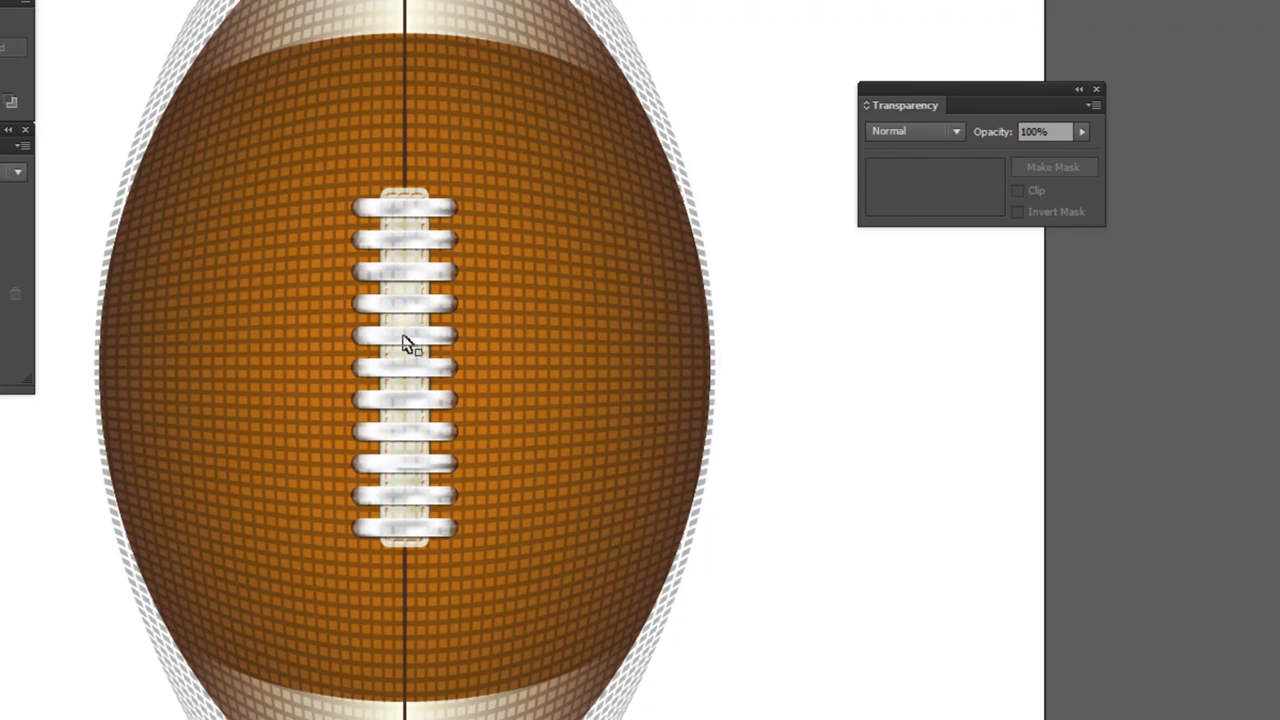
click(412, 213)
key(ctrl+minus)
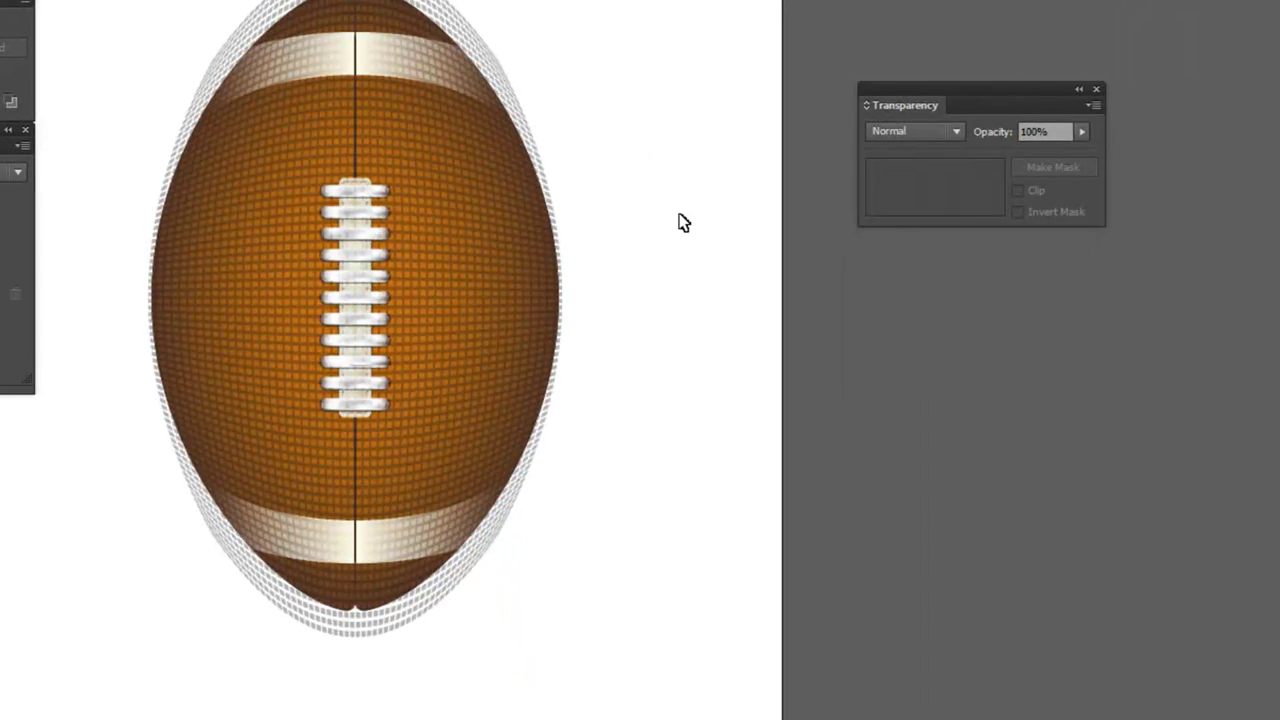
key(ctrl+plus)
scroll(588, 51, up, 3)
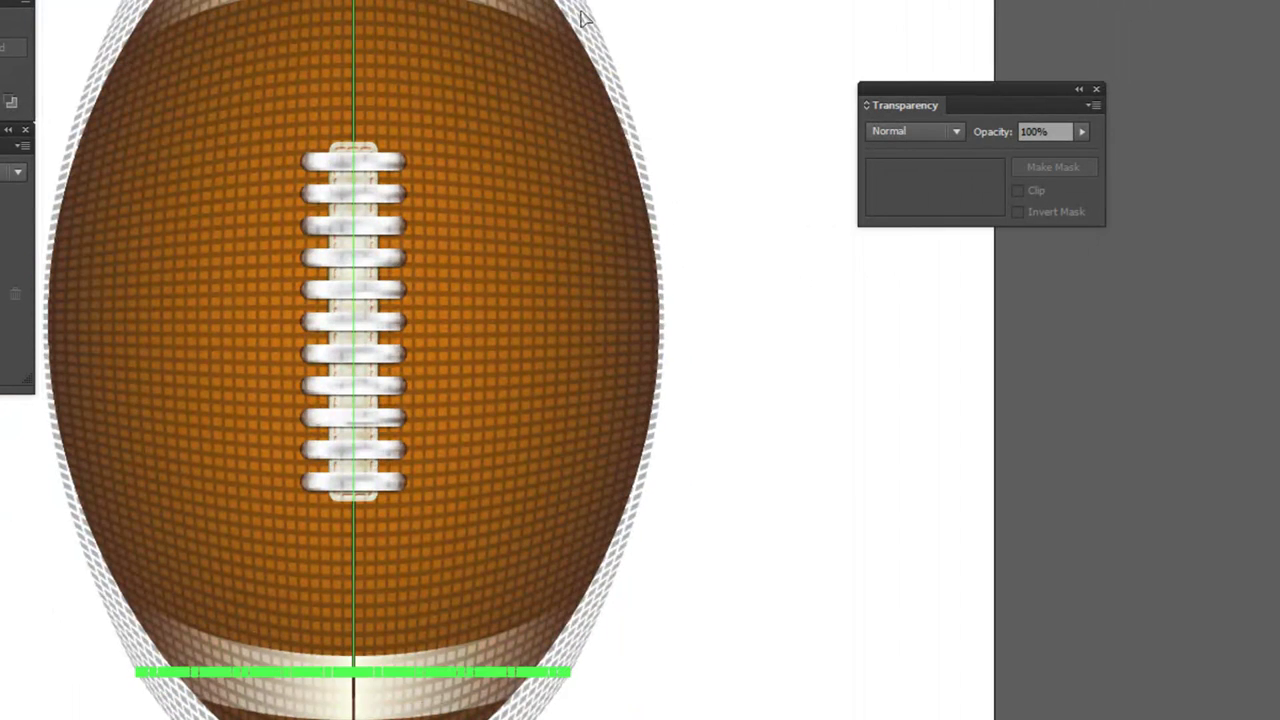
- Cut the grid texture and paste it in place into Layer 2
click(583, 17)
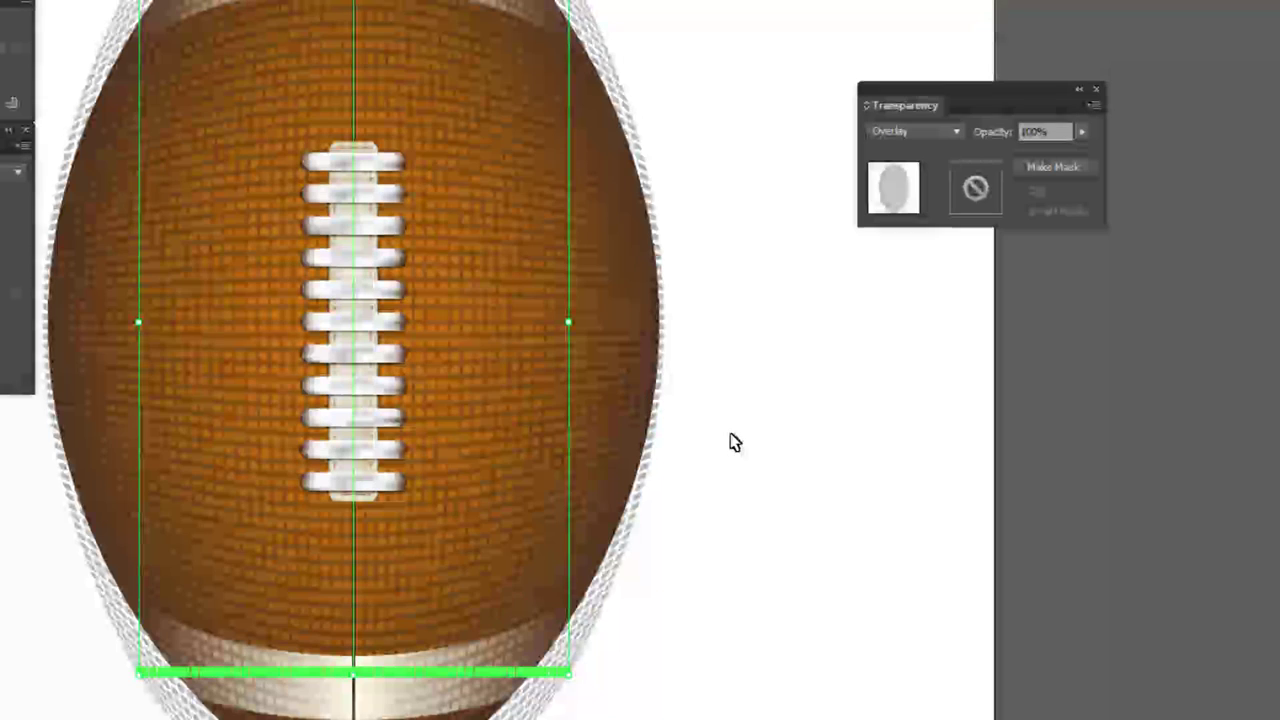
key(ctrl+3)
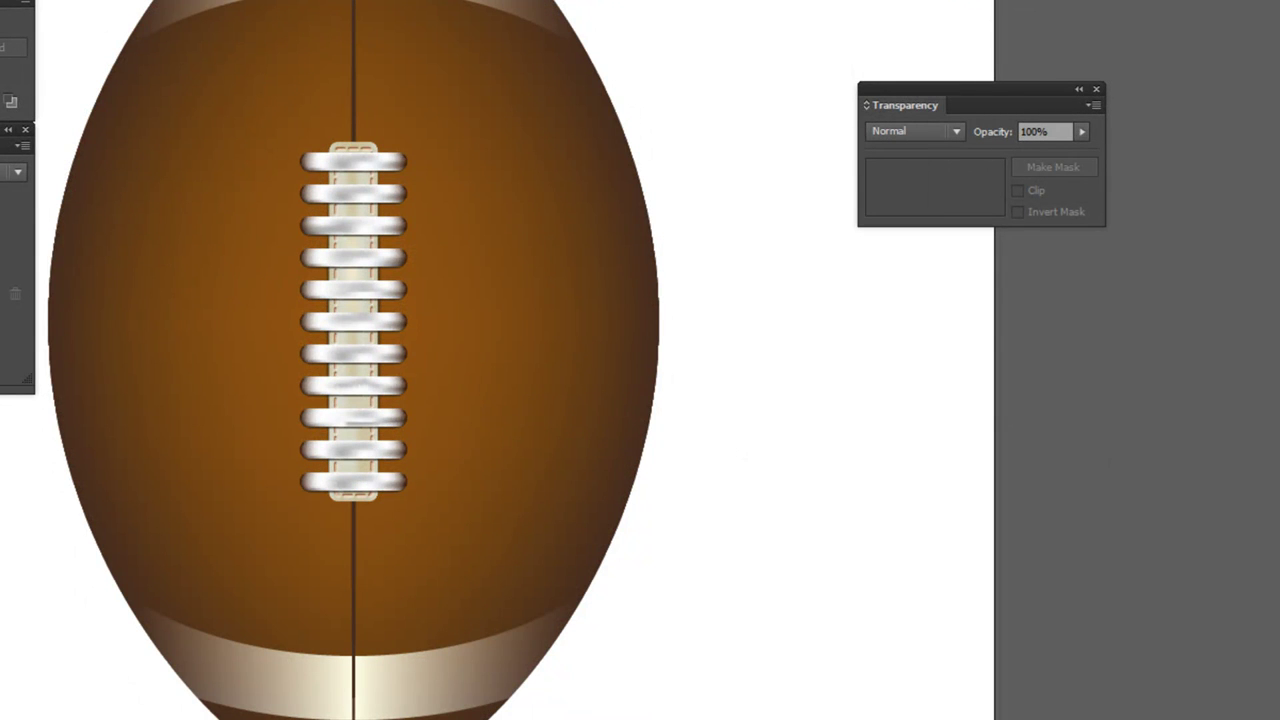
key(F7)
drag(796, 362, 806, 332)
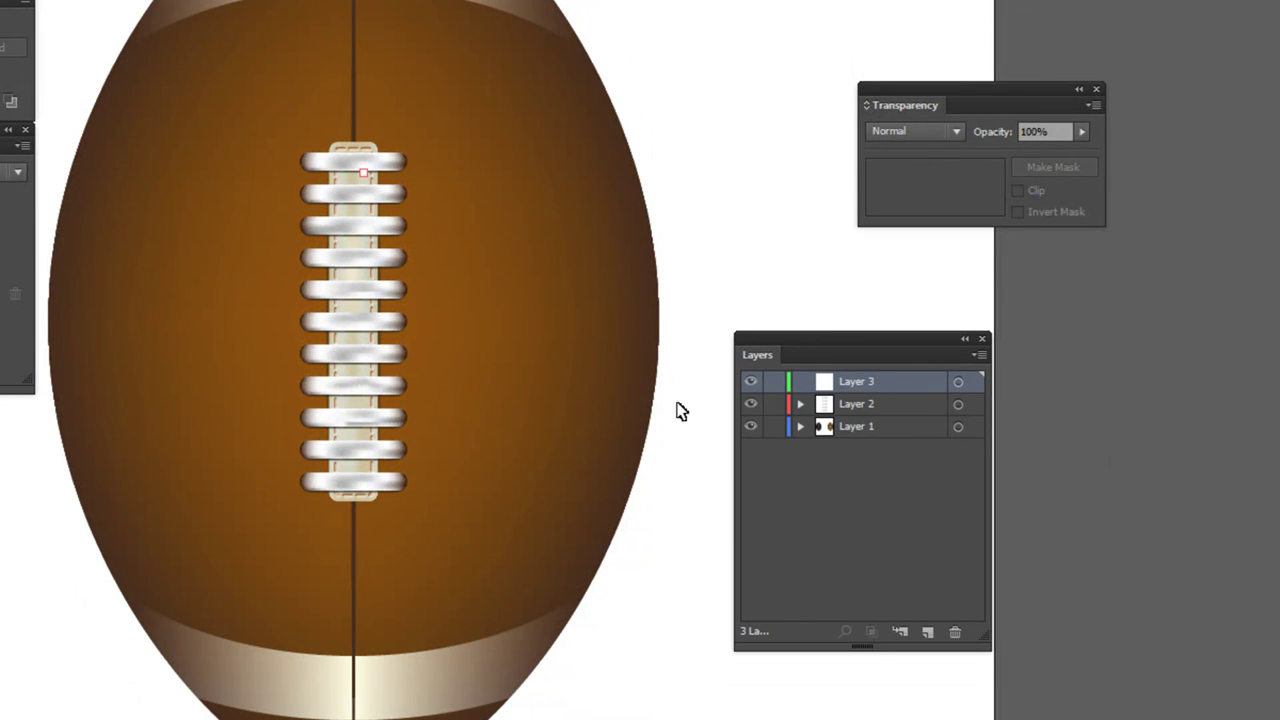
click(800, 404)
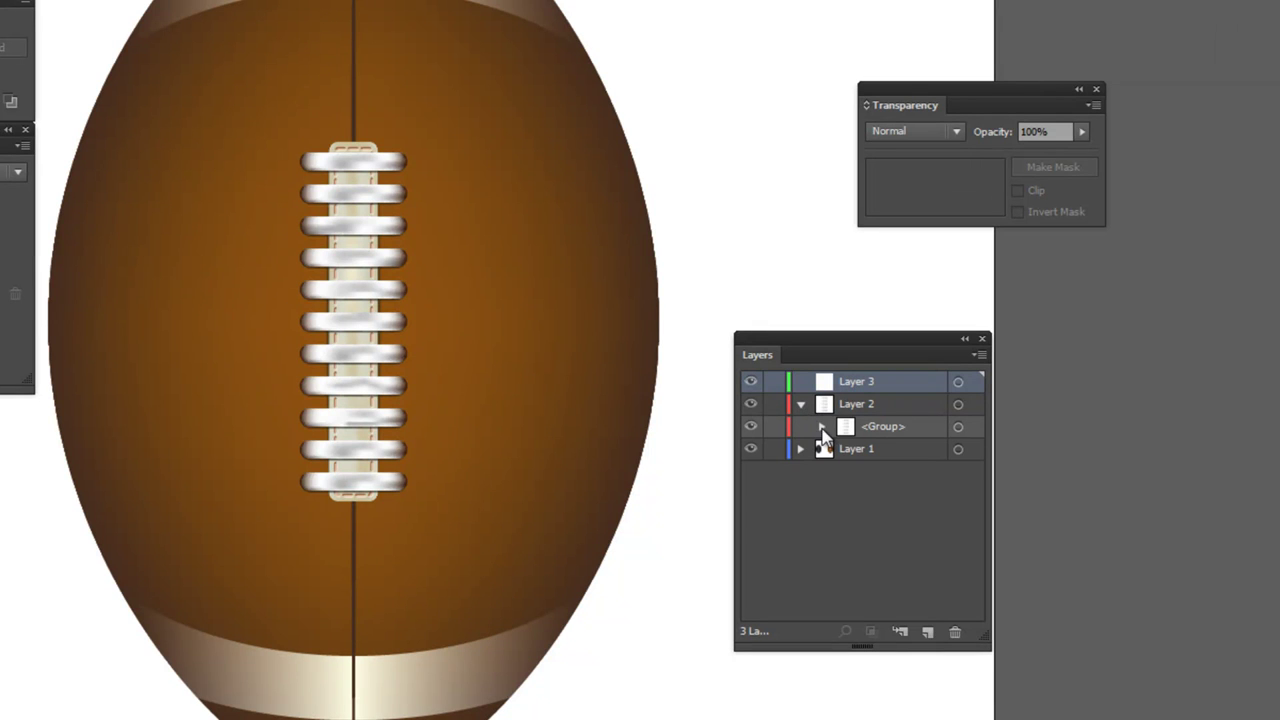
click(821, 427)
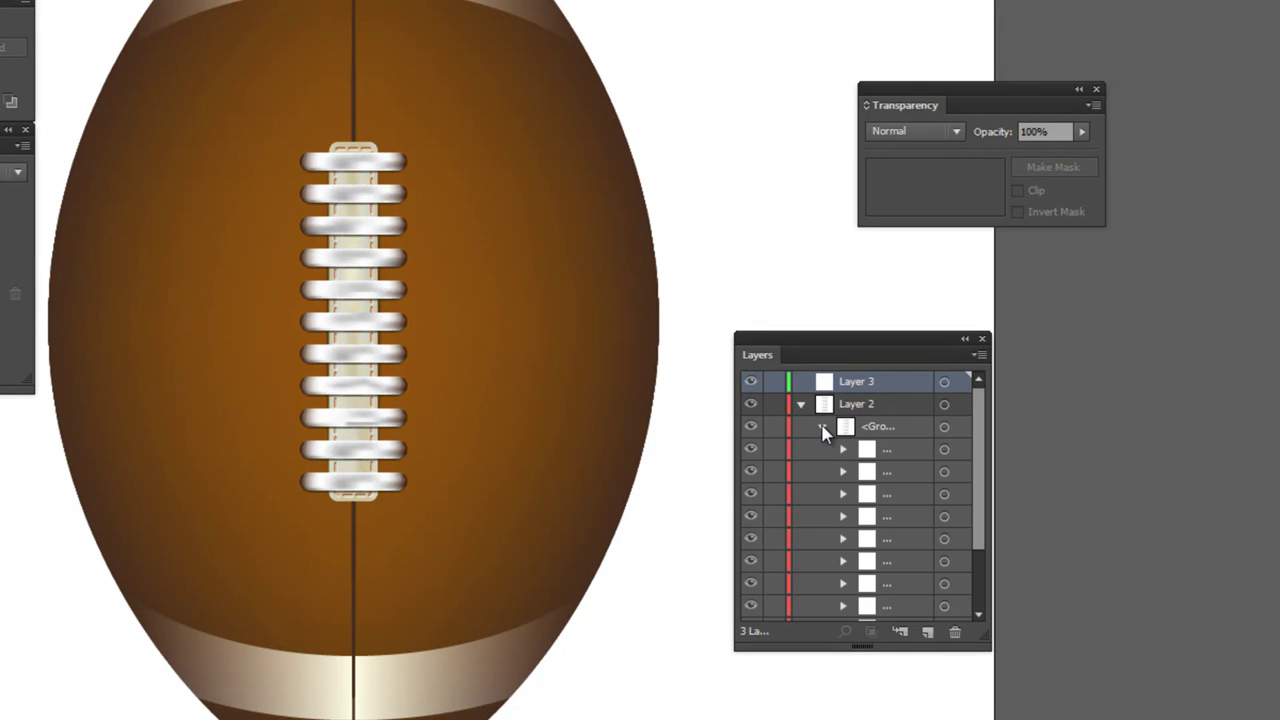
click(896, 406)
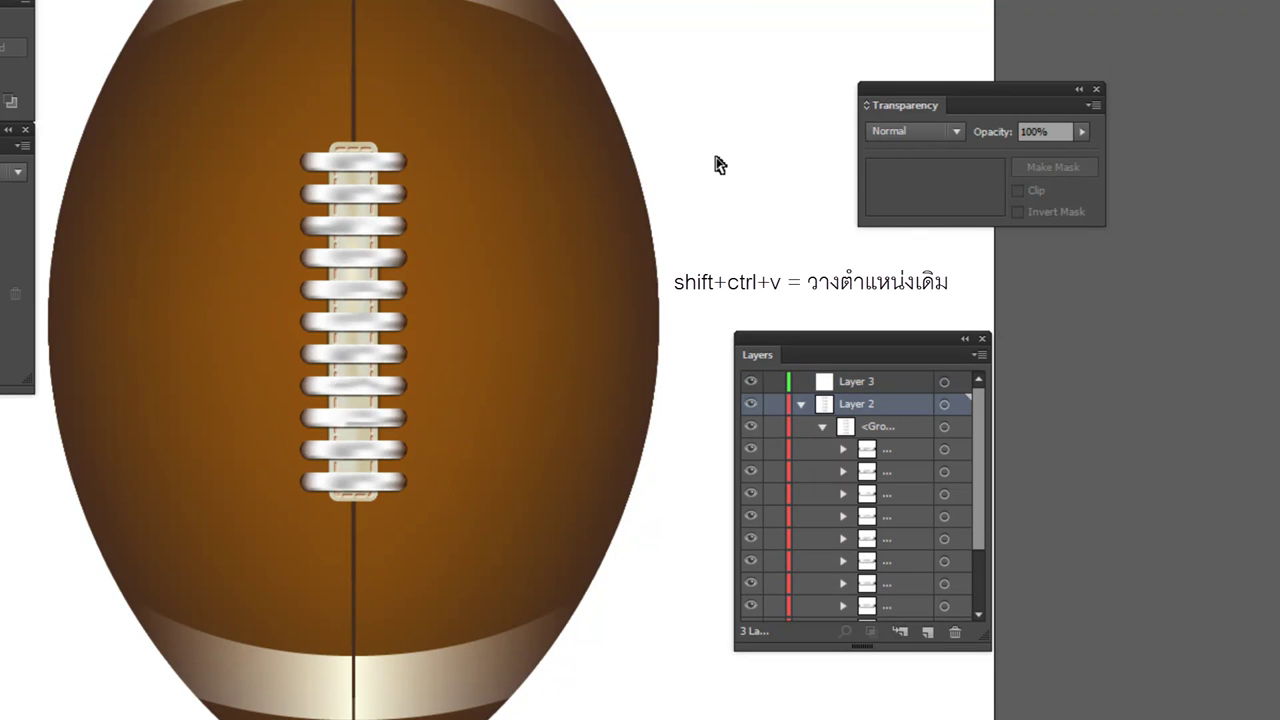
key(ctrl+shift+v)
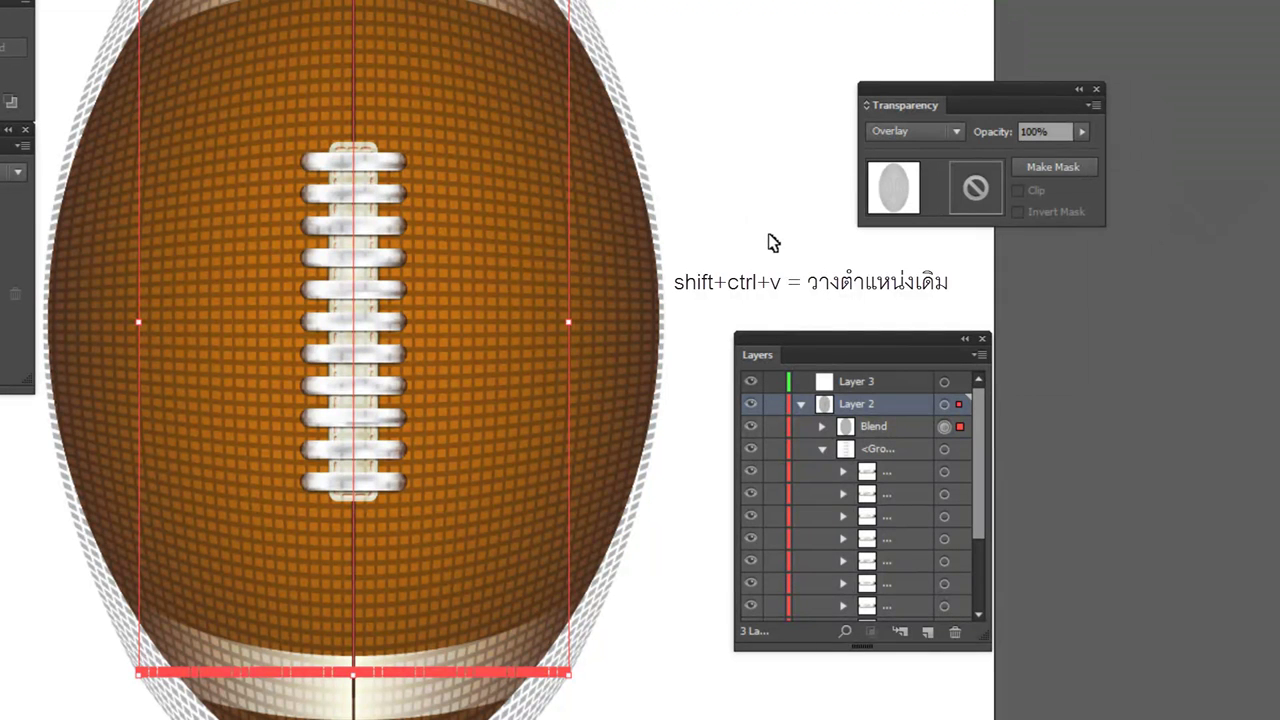
- Restack the grid texture beneath the laces group in Layer 2
key(ctrl+x)
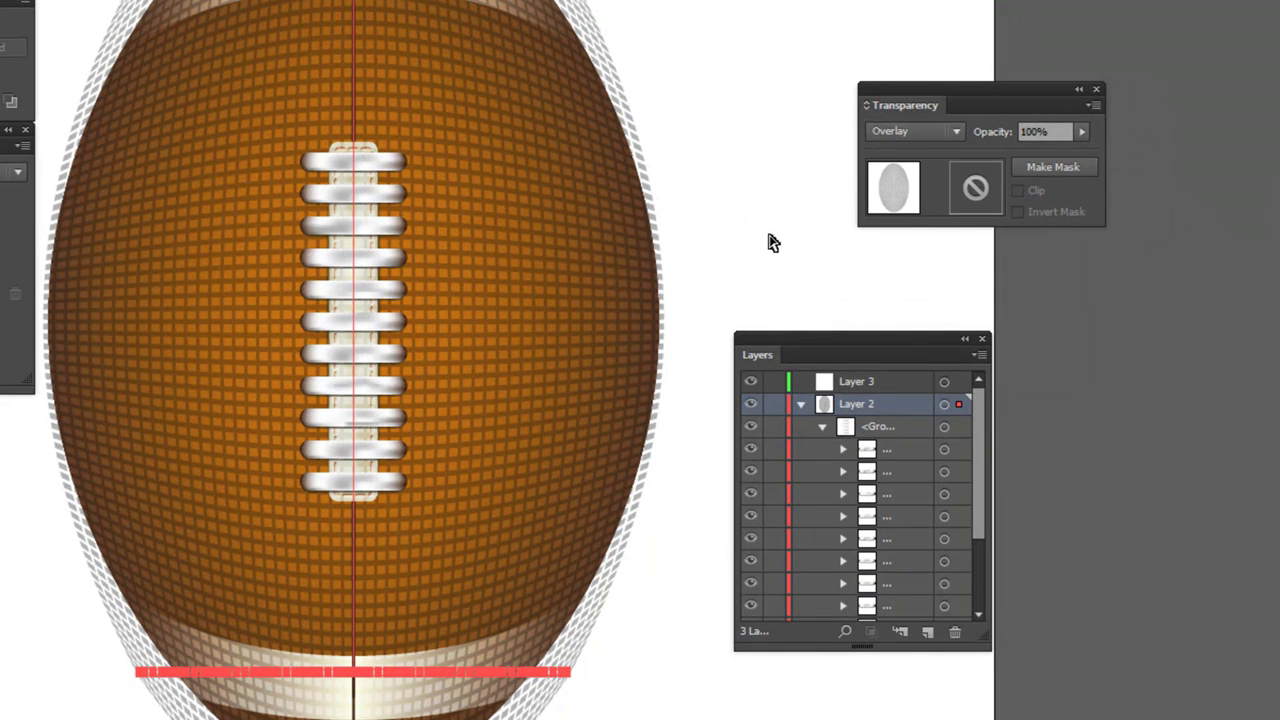
key(ctrl+f)
key(ctrl+shift+bracketleft)
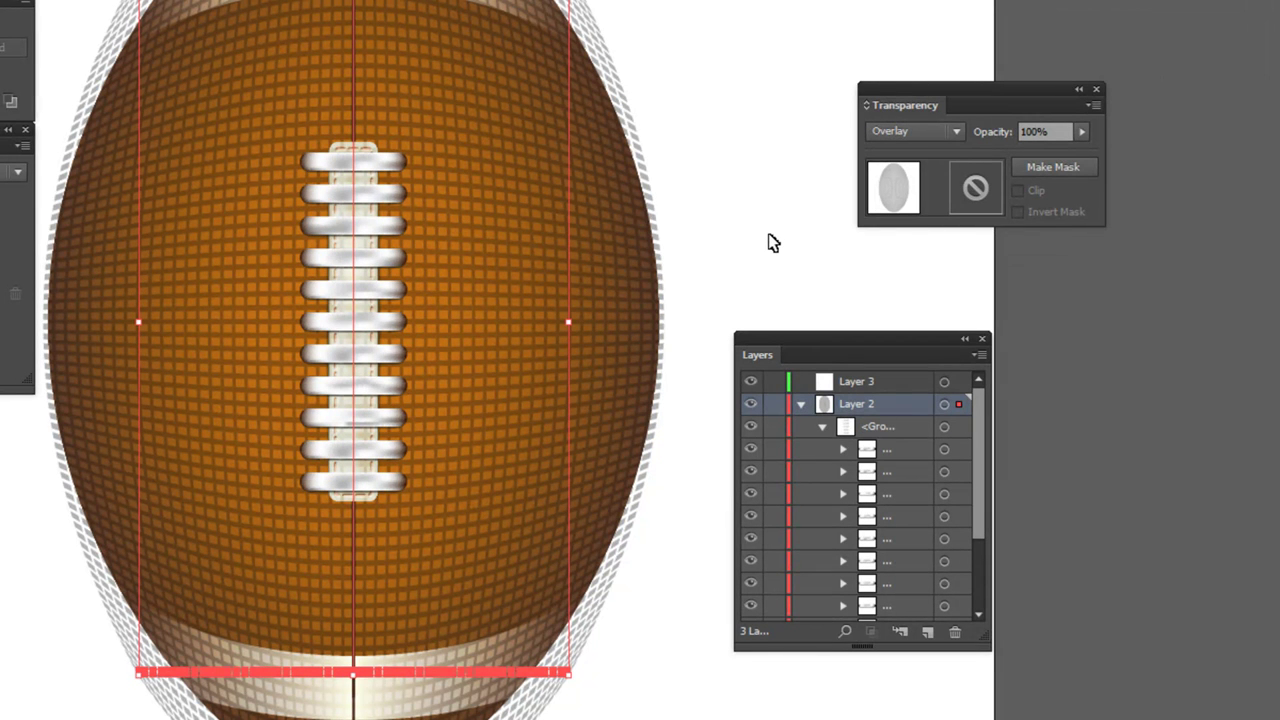
click(822, 427)
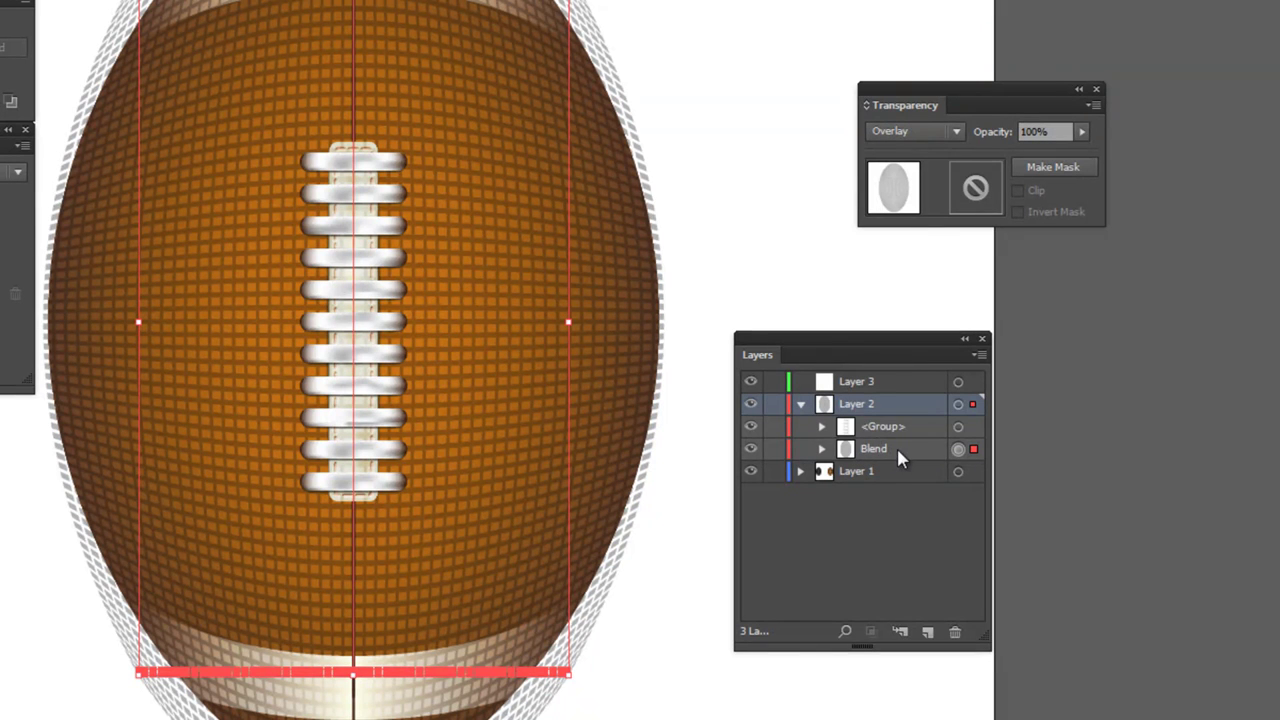
key(ctrl+shift+bracketright)
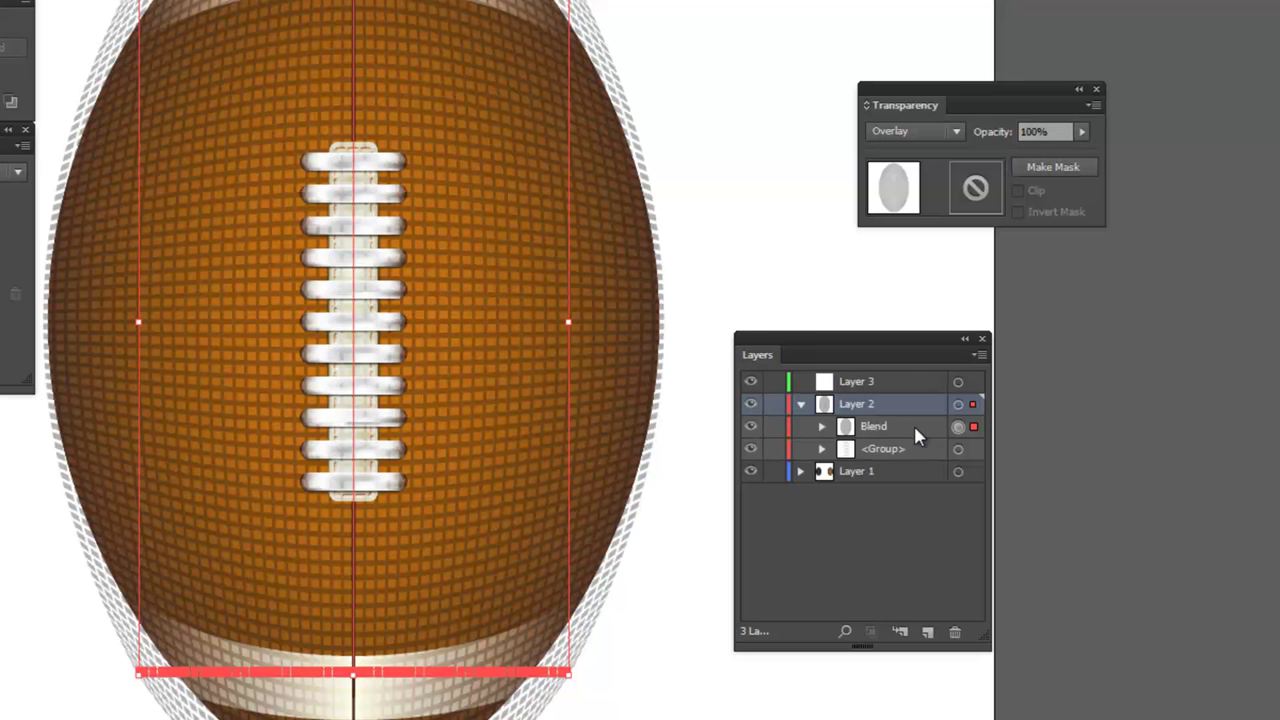
drag(914, 427, 914, 463)
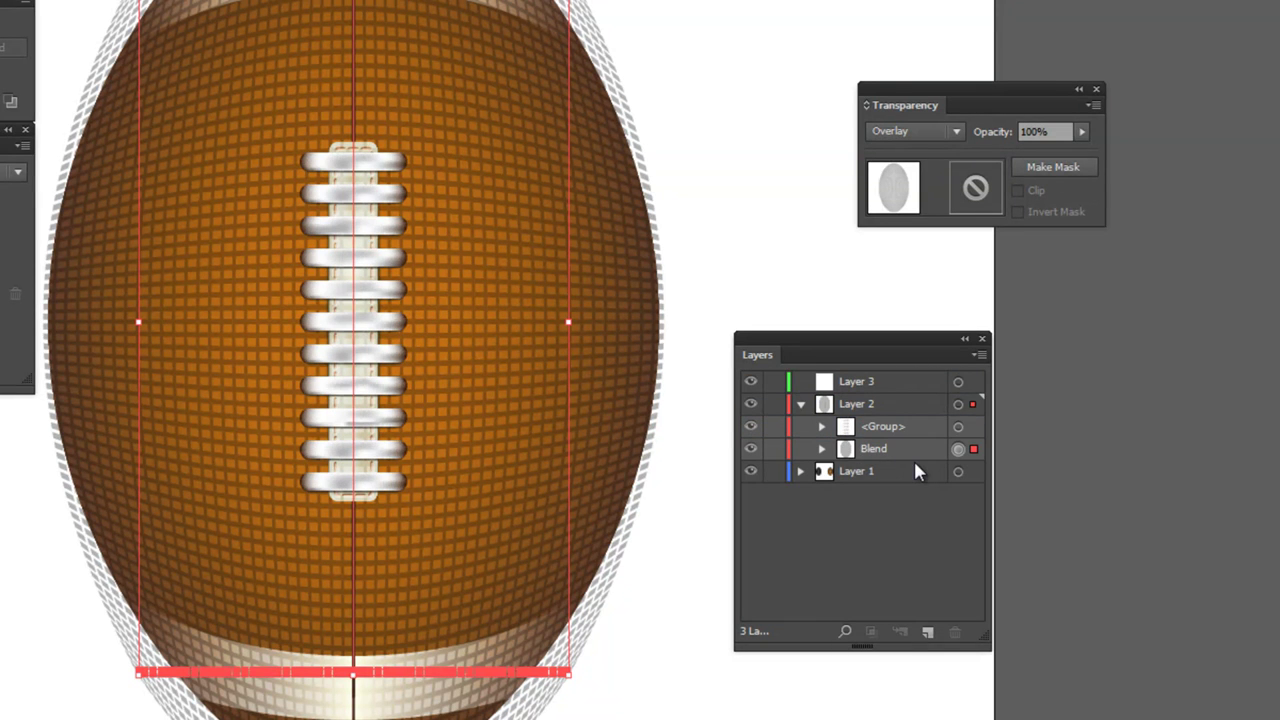
click(708, 206)
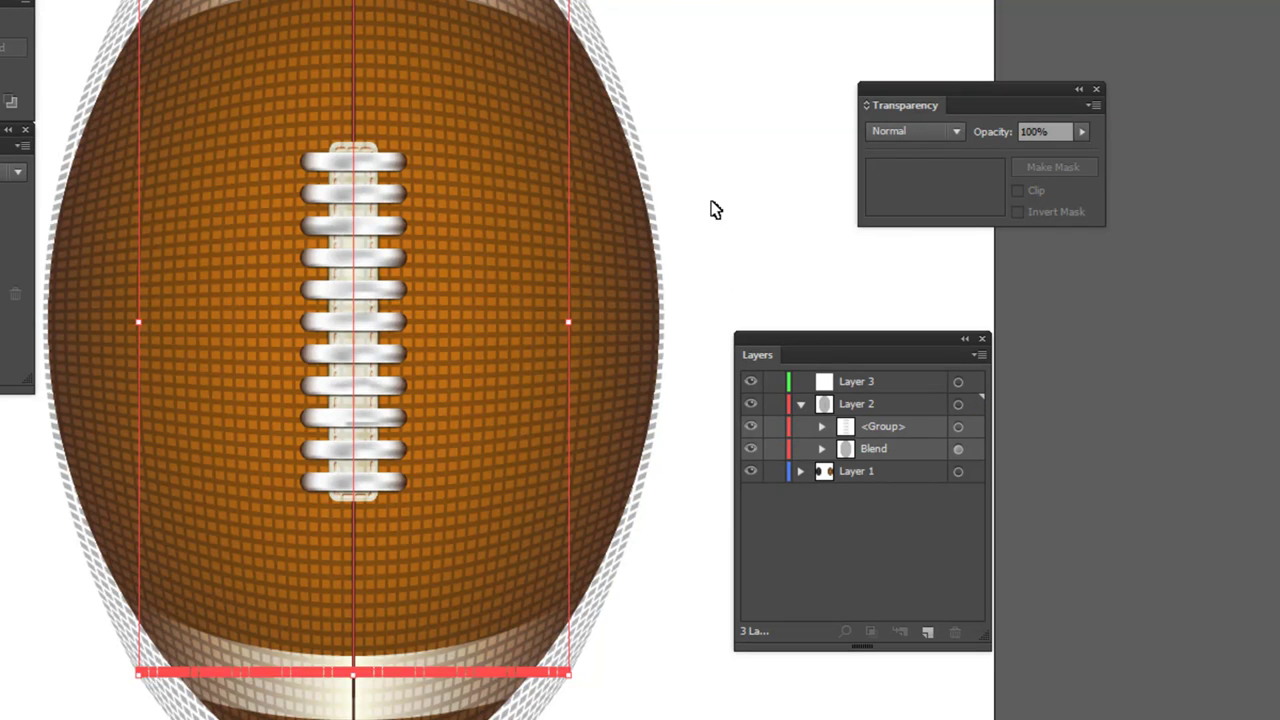
key(ctrl+minus)
ctrl+click(680, 186)
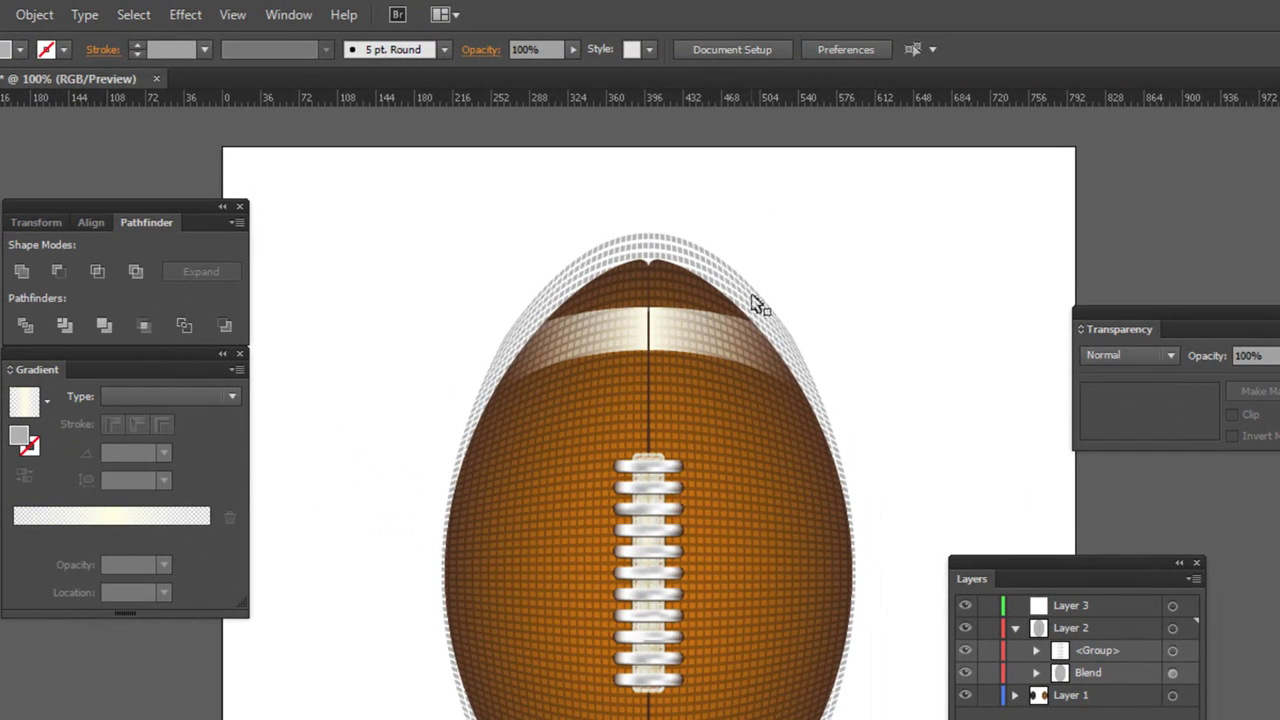
- Expand the grid texture blend into plain paths via Object > Expand Appearance
click(760, 310)
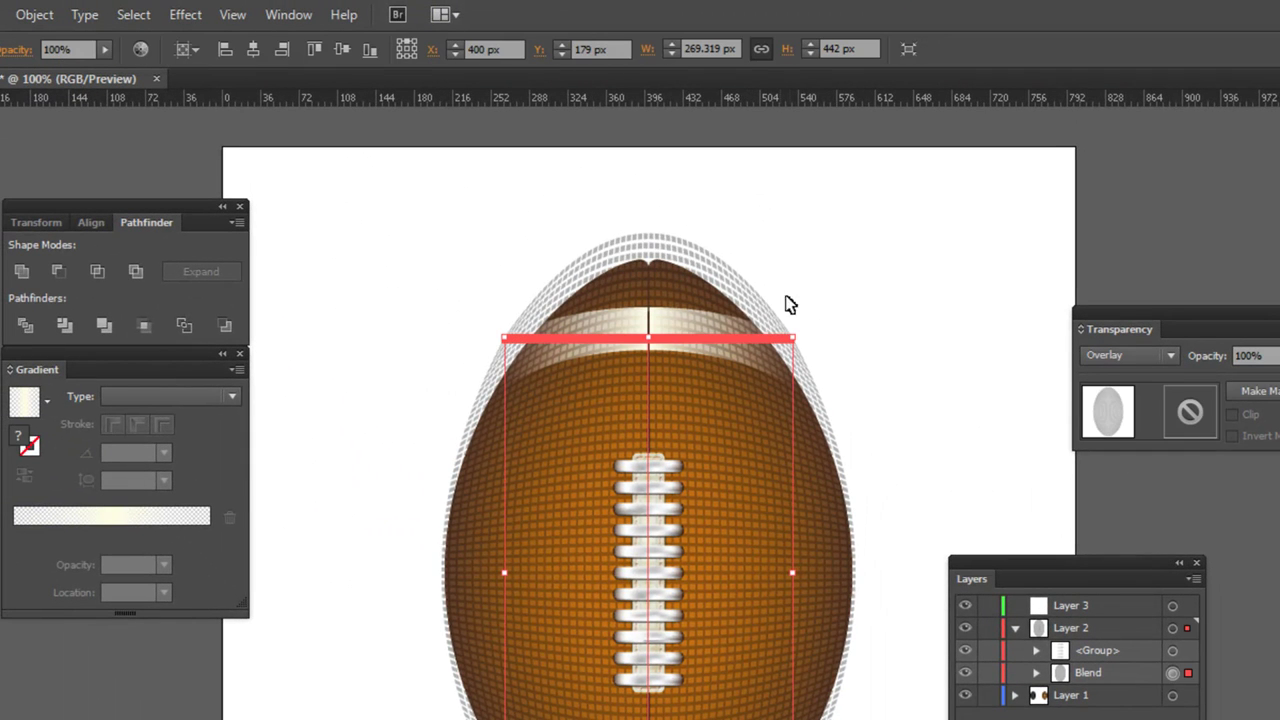
click(35, 15)
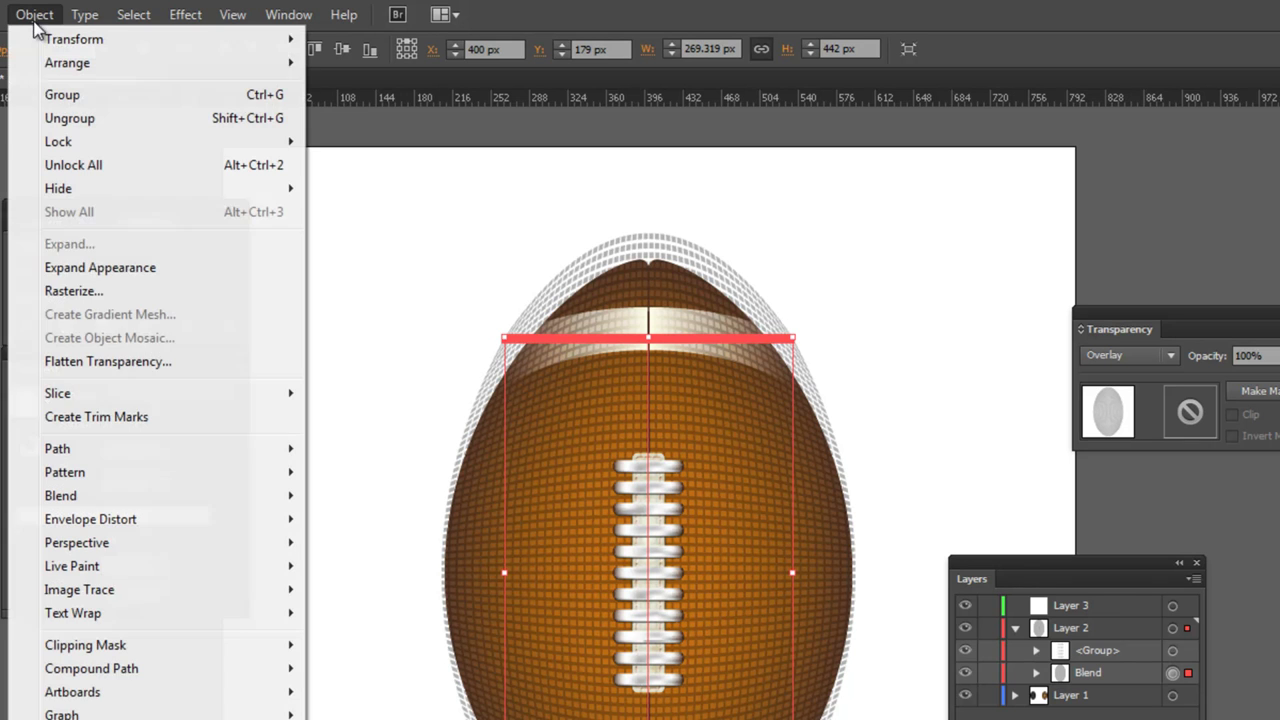
click(100, 268)
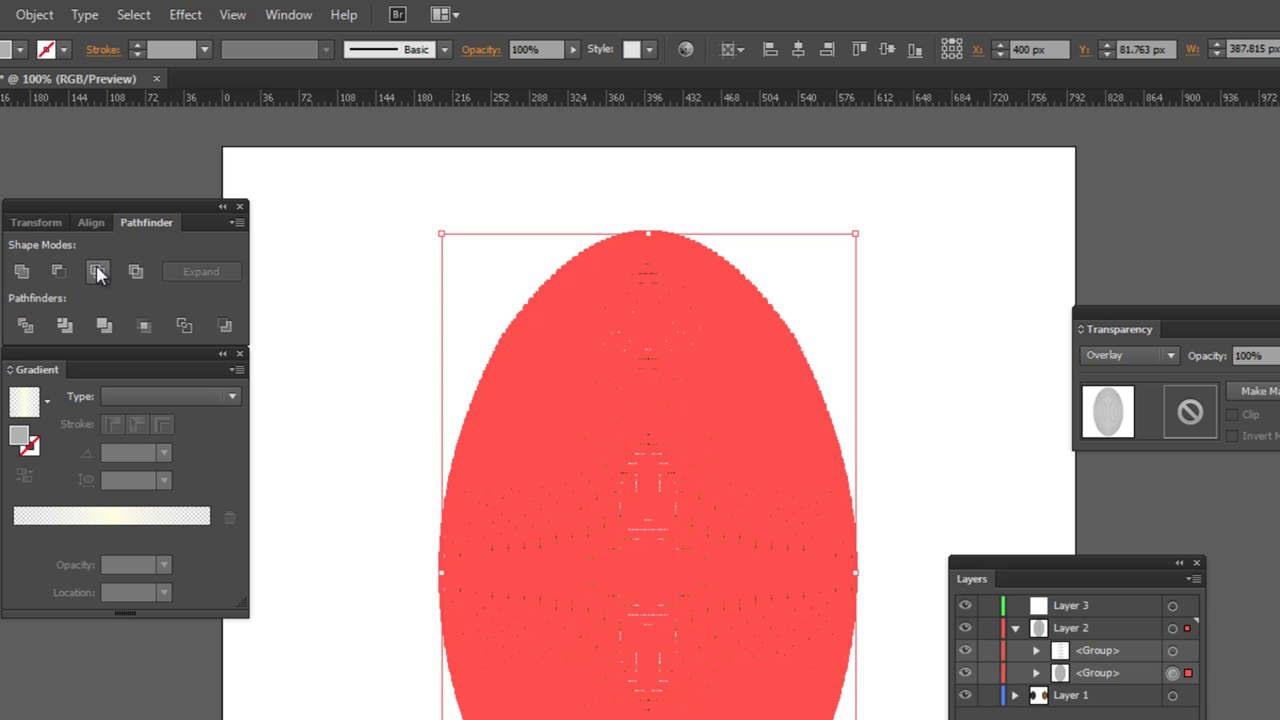
click(926, 327)
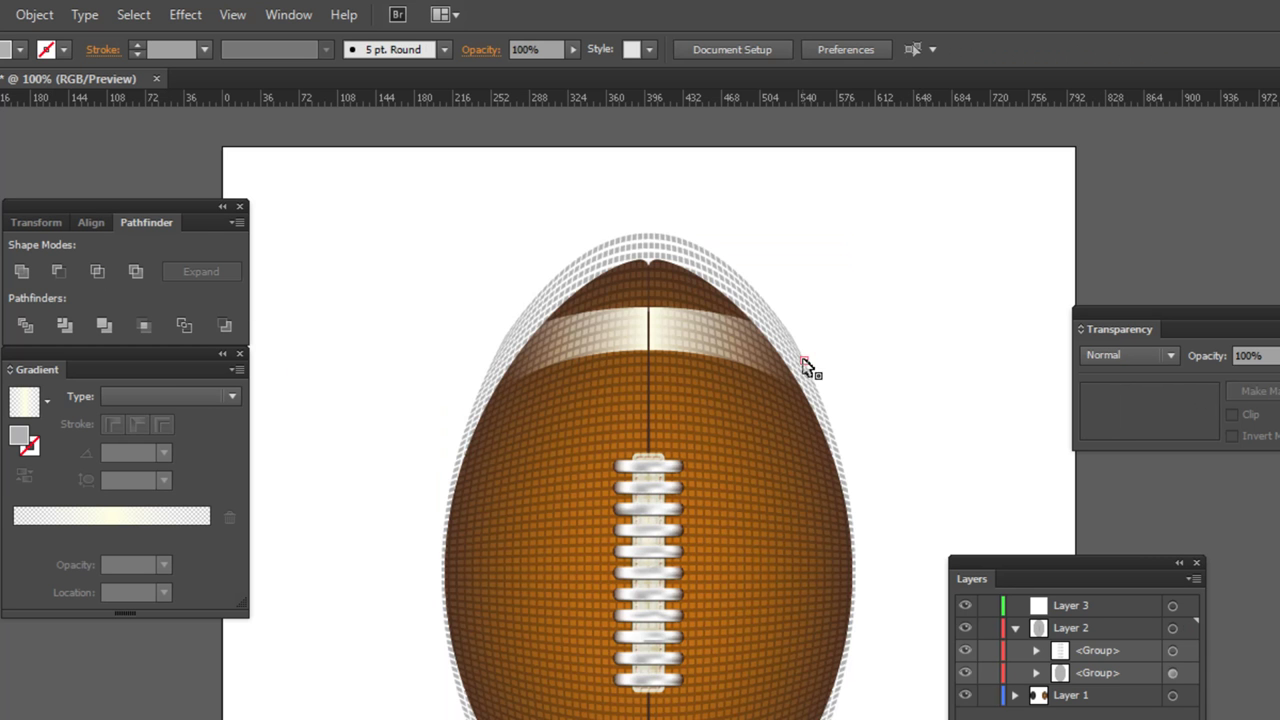
click(848, 340)
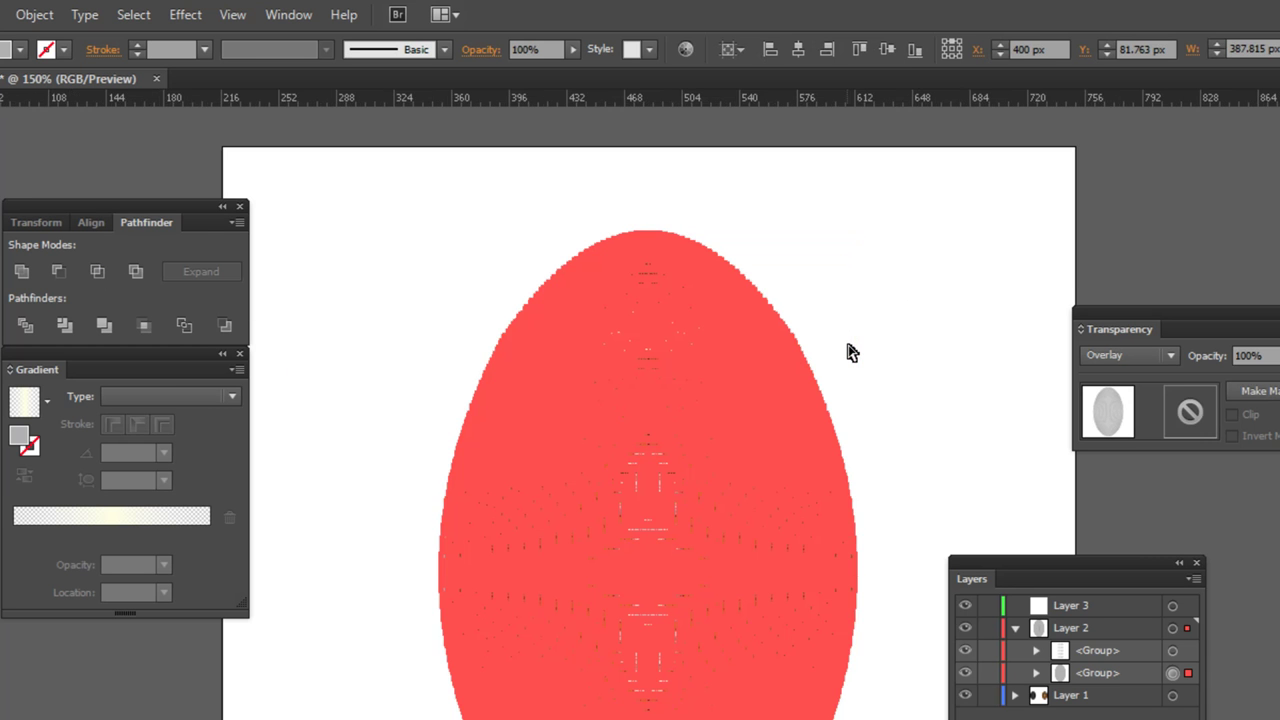
scroll(848, 350, up, 2)
scroll(880, 346, down, 1)
scroll(880, 346, down, 1)
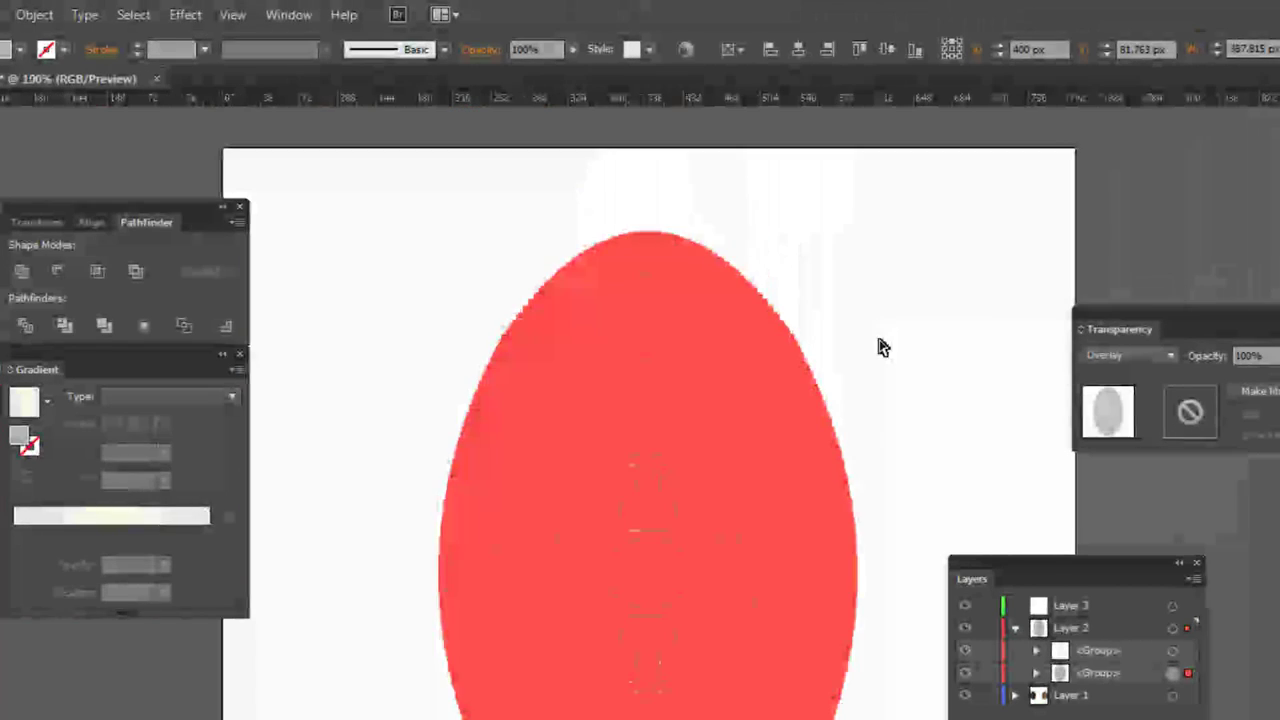
click(891, 323)
scroll(891, 323, down, 1)
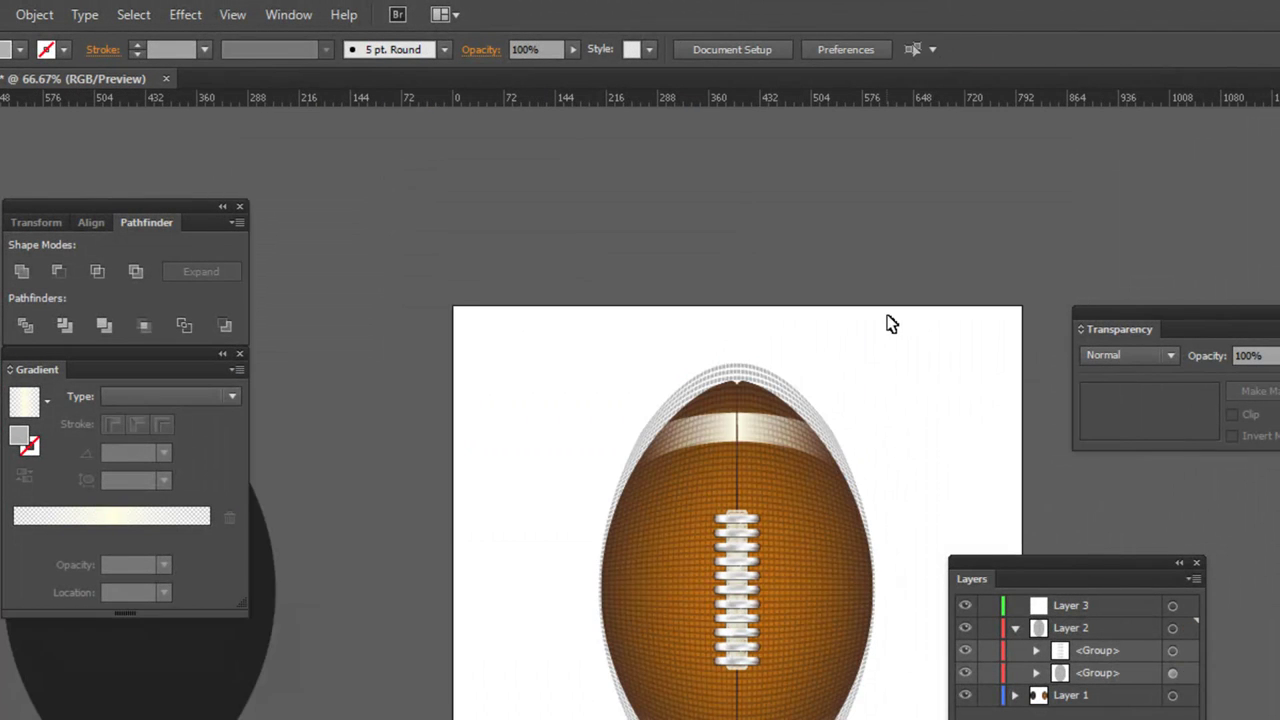
- Select the black ball silhouette in Layer 1 and drag it toward the ball
click(176, 697)
click(338, 712)
click(234, 697)
drag(365, 710, 449, 709)
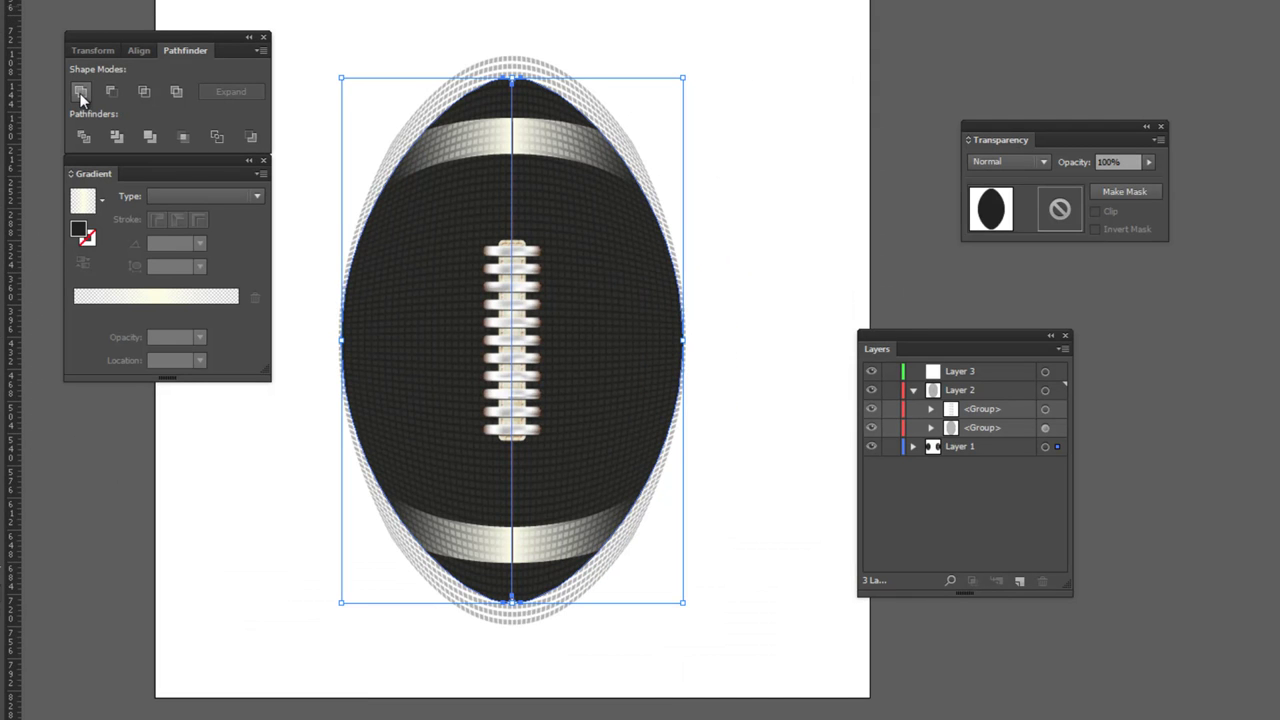
- Merge the selected shapes with Pathfinder Unite
click(81, 92)
drag(592, 266, 683, 257)
drag(766, 260, 727, 258)
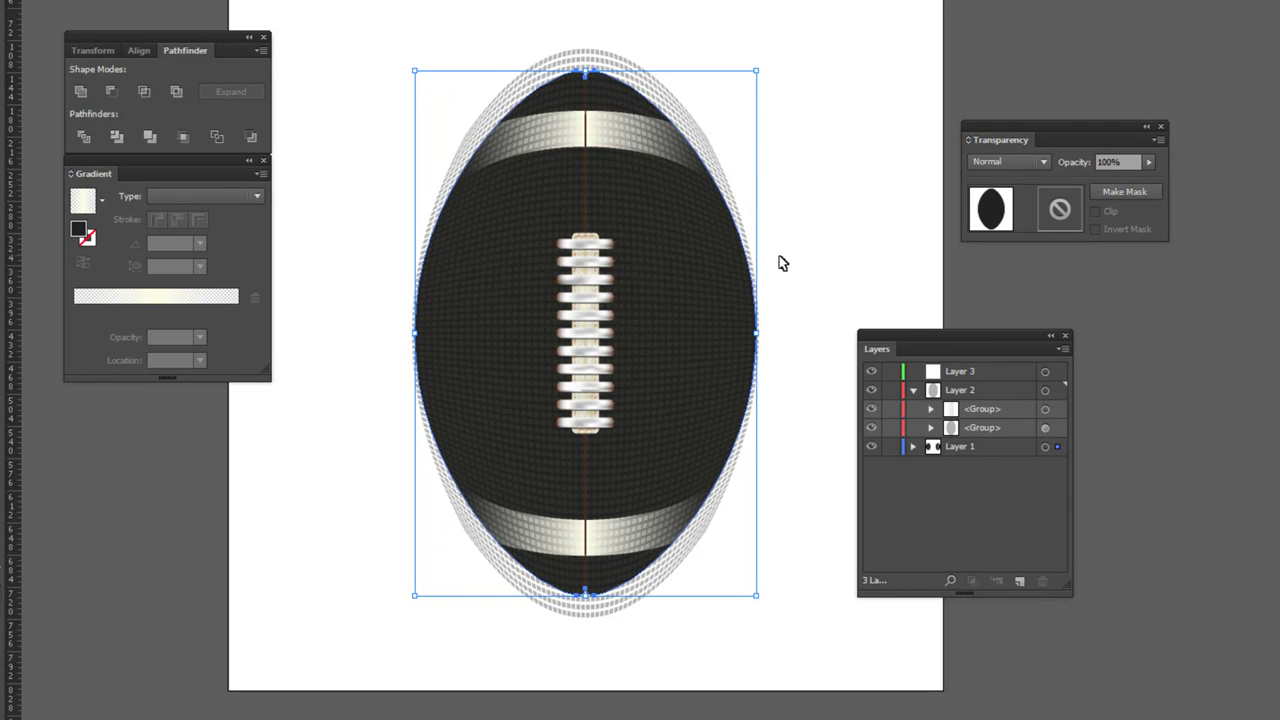
- Undo, then try masking the grid texture group and decline the complex-mask warning
key(ctrl+z)
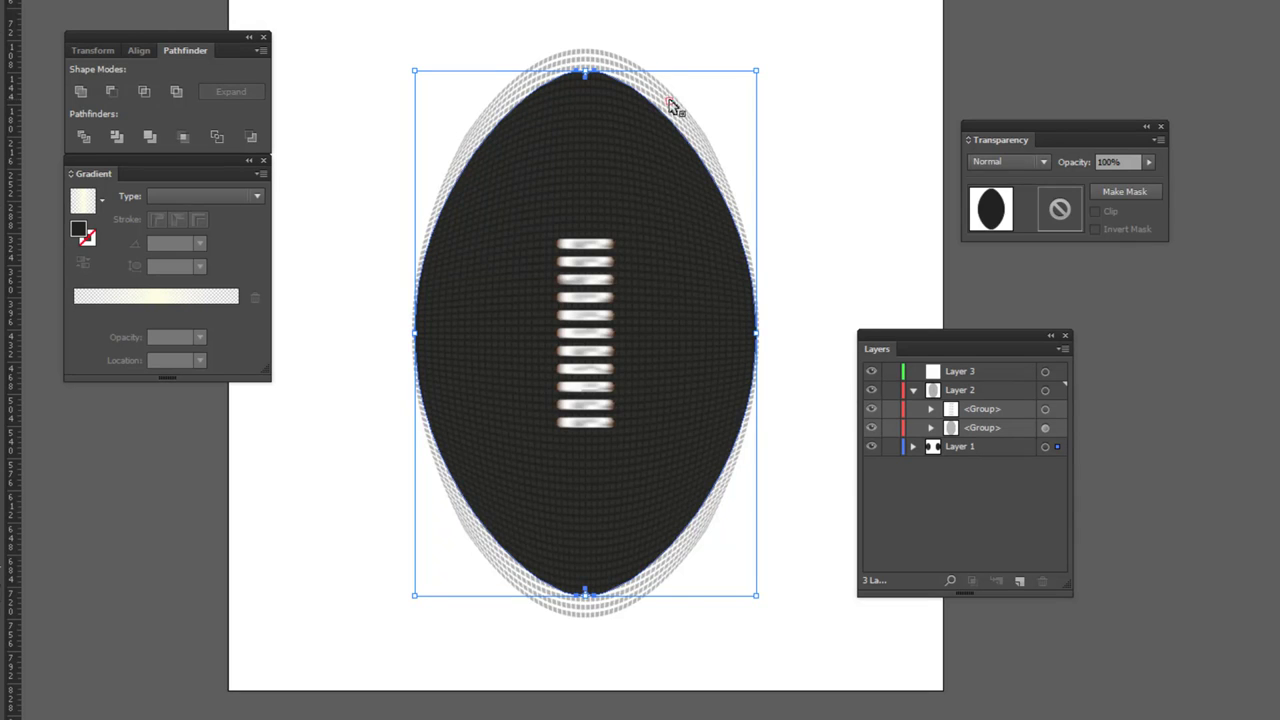
click(680, 108)
key(ctrl+7)
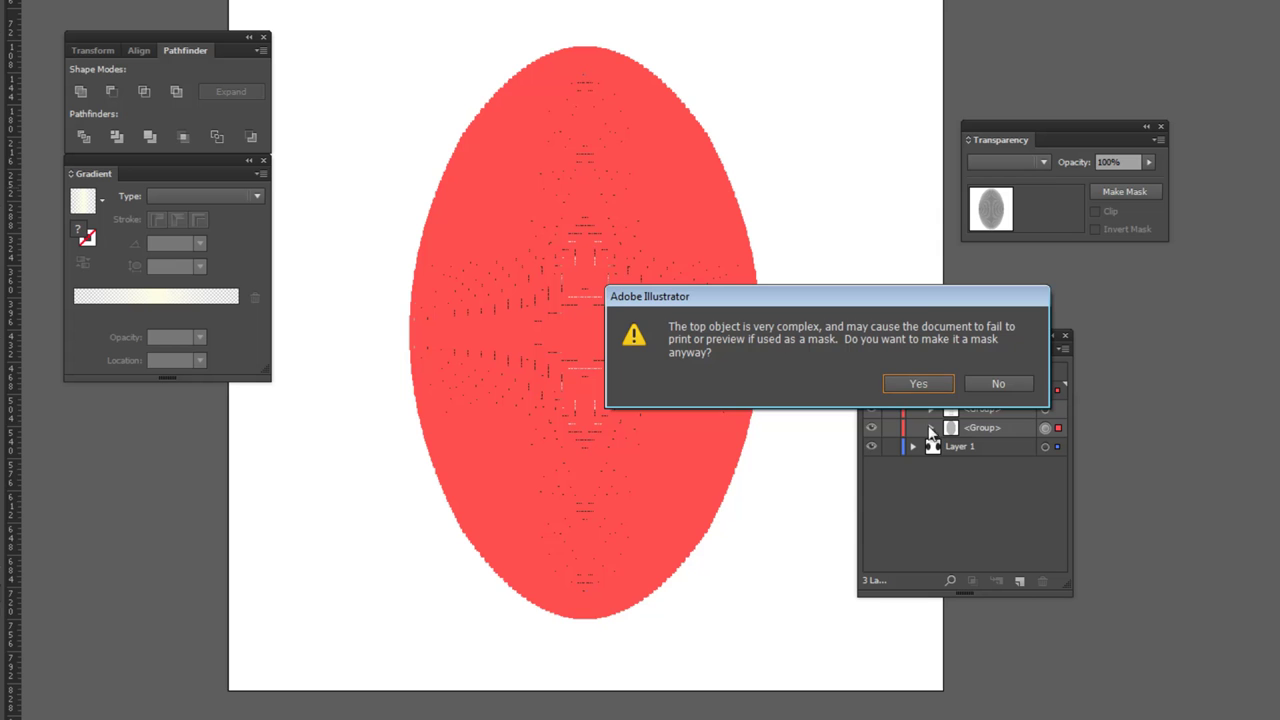
click(994, 387)
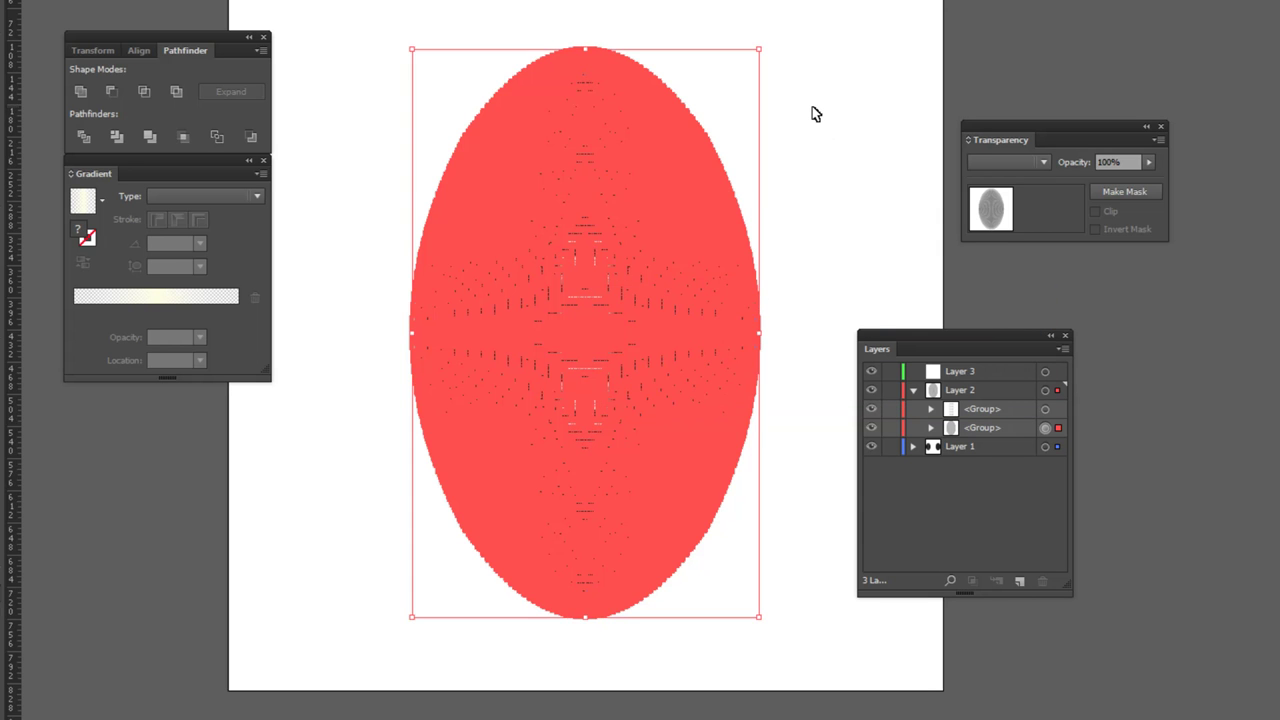
- Drag the black ellipse silhouette off the artboard to the left
click(813, 113)
click(640, 199)
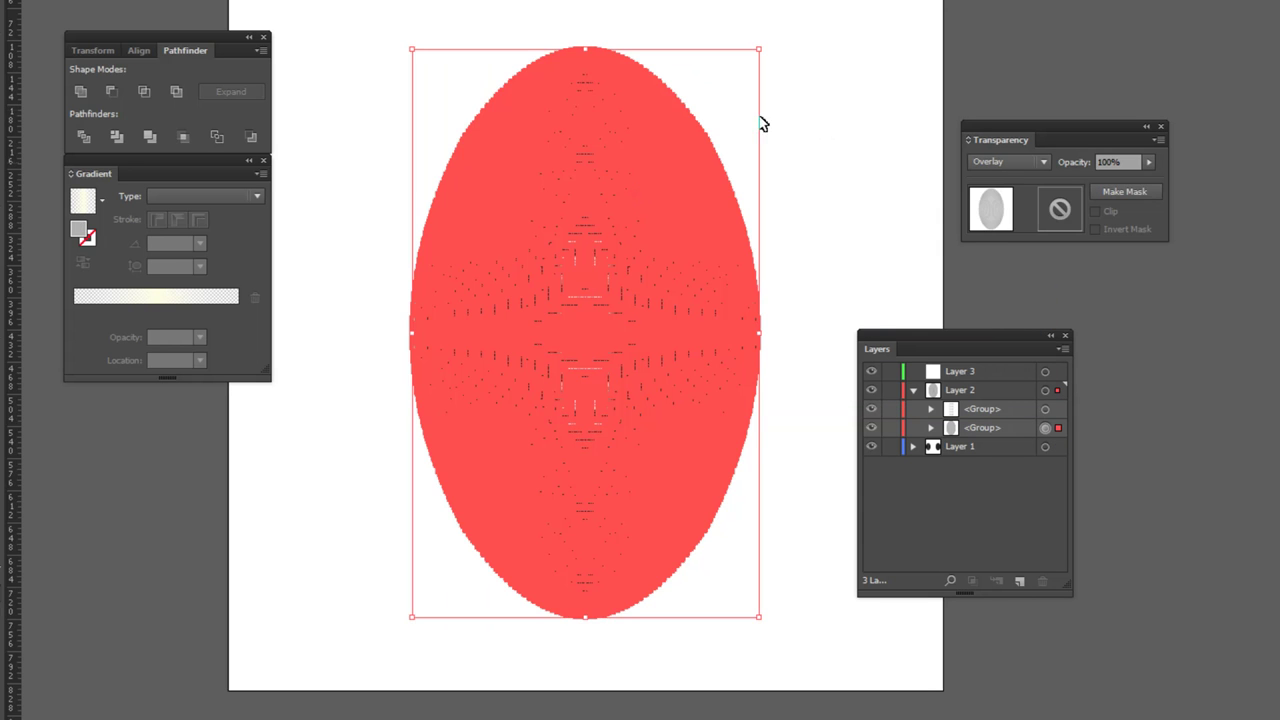
click(813, 109)
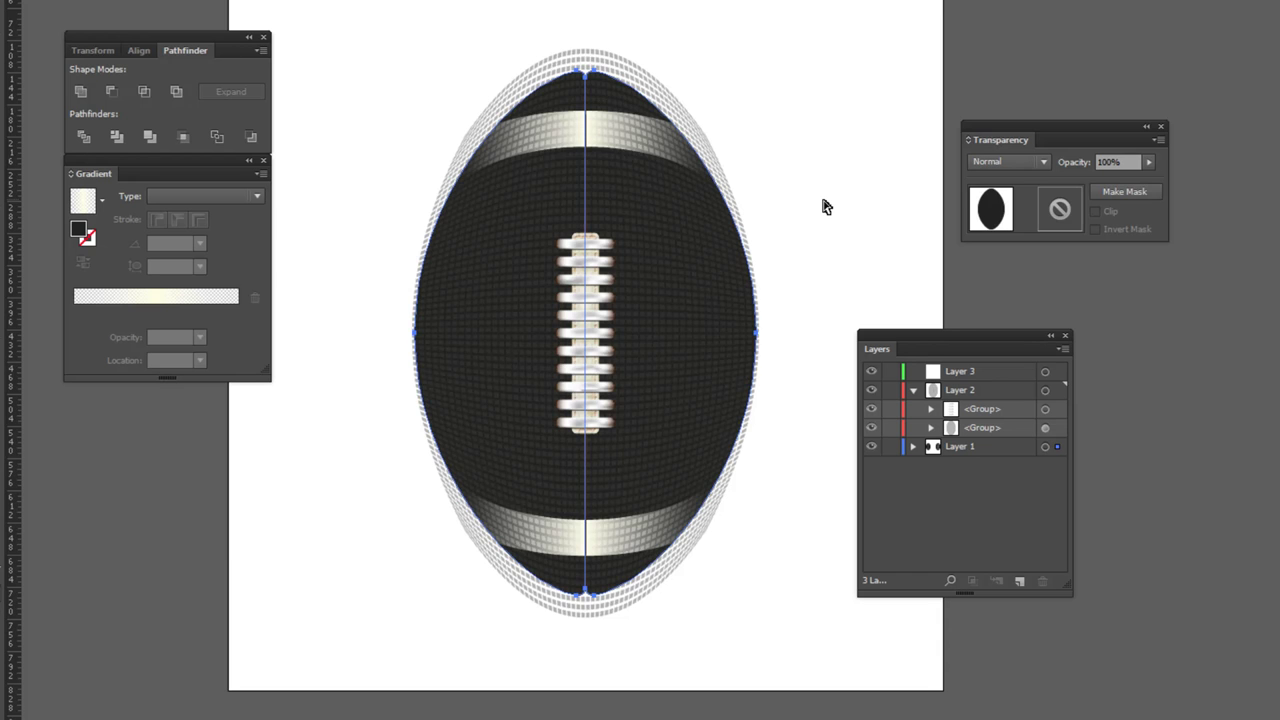
drag(596, 335, 194, 335)
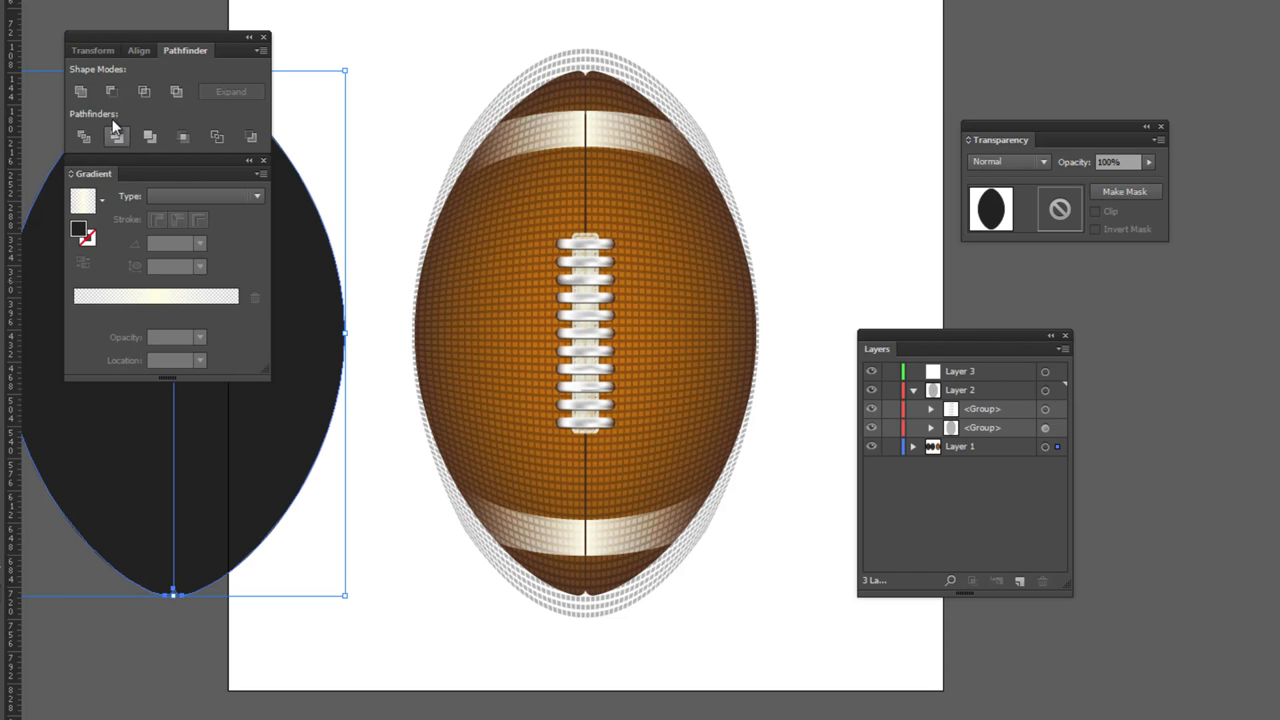
- Delete the black silhouette covering the ball and make Layer 2 active
click(80, 90)
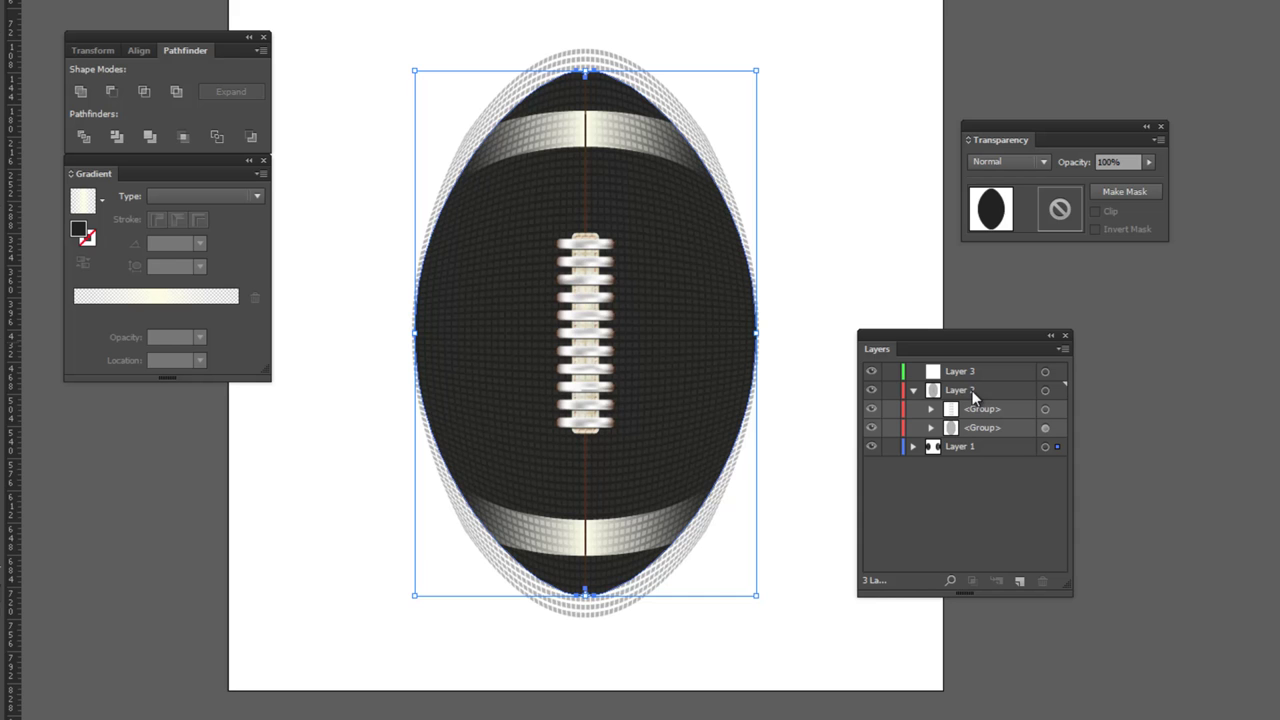
click(763, 171)
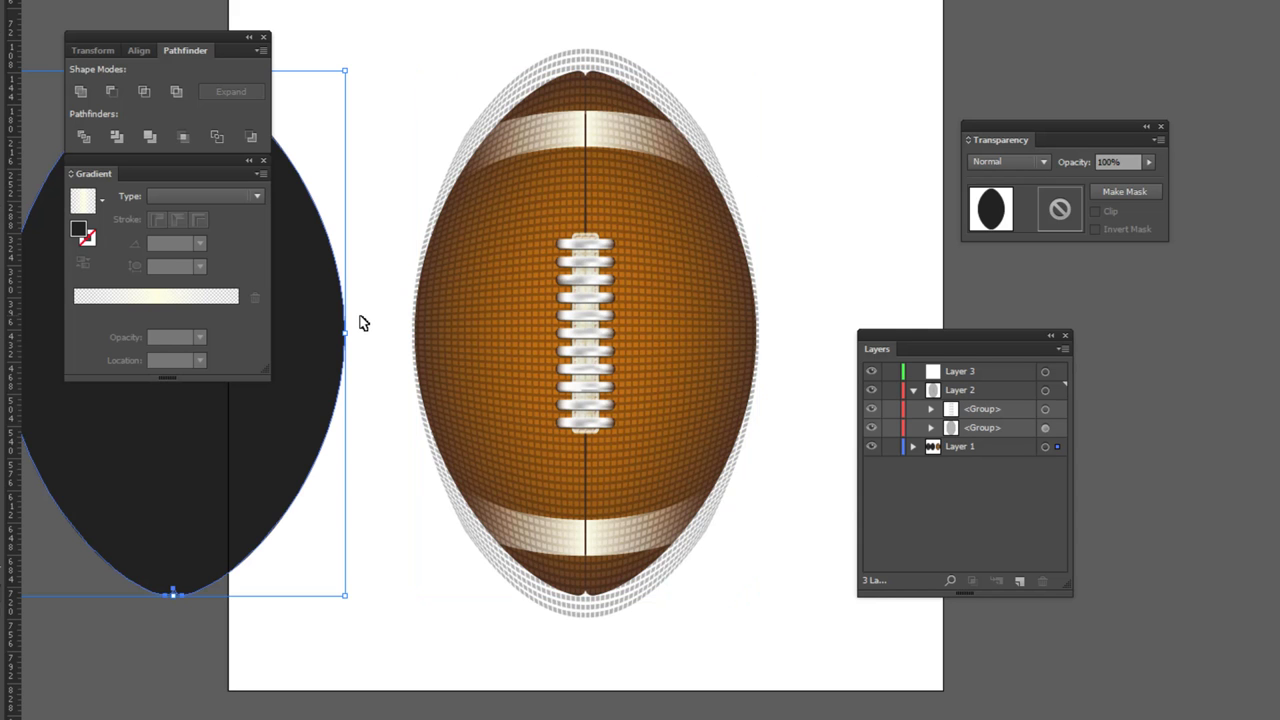
key(ctrl+z)
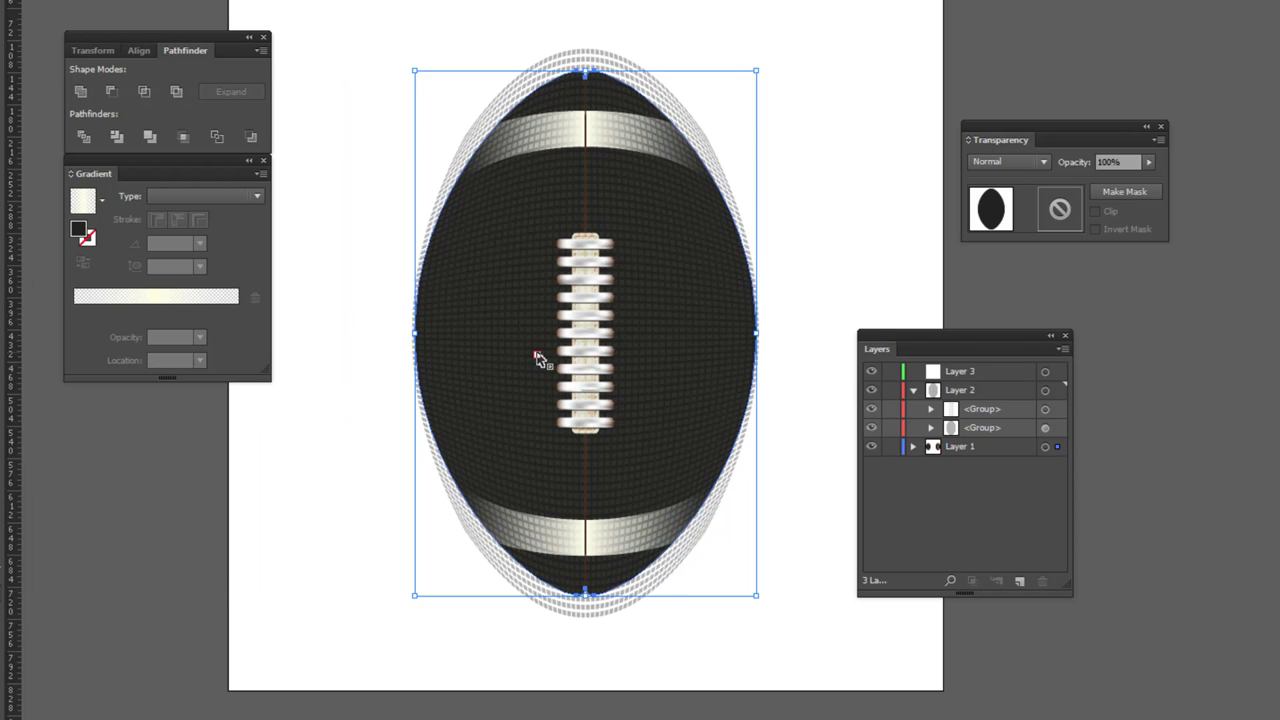
key(Delete)
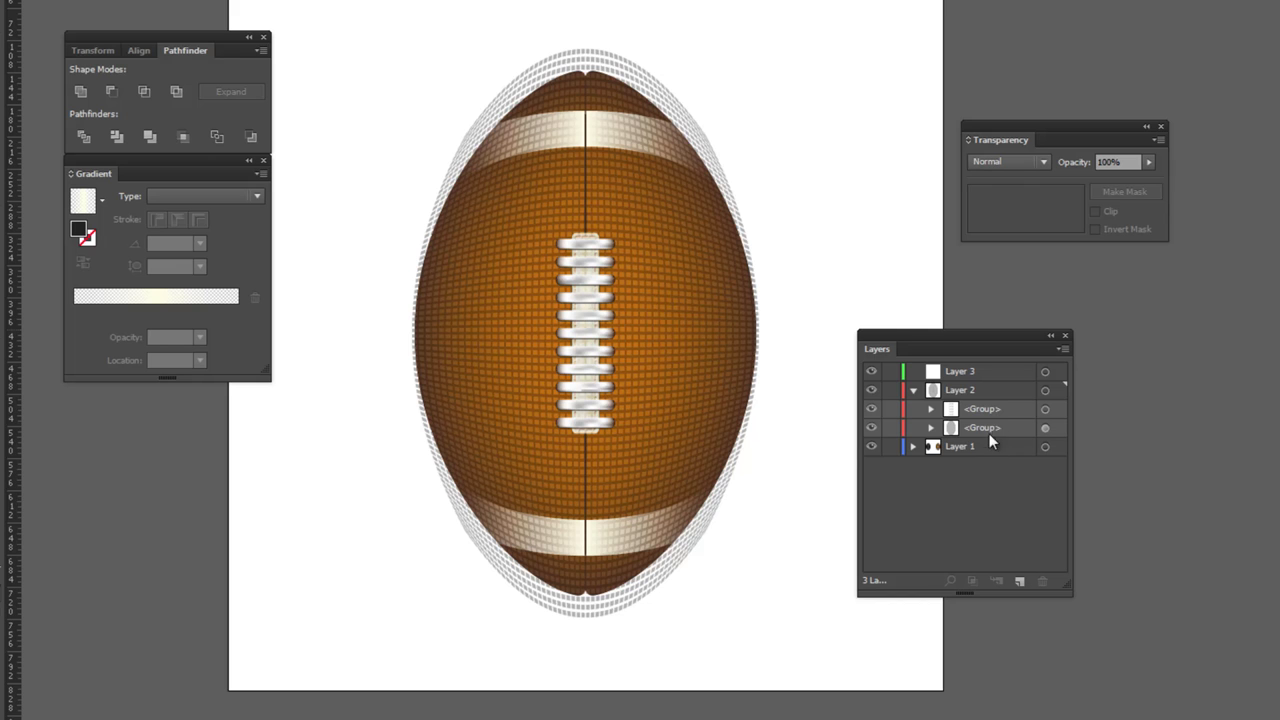
click(997, 390)
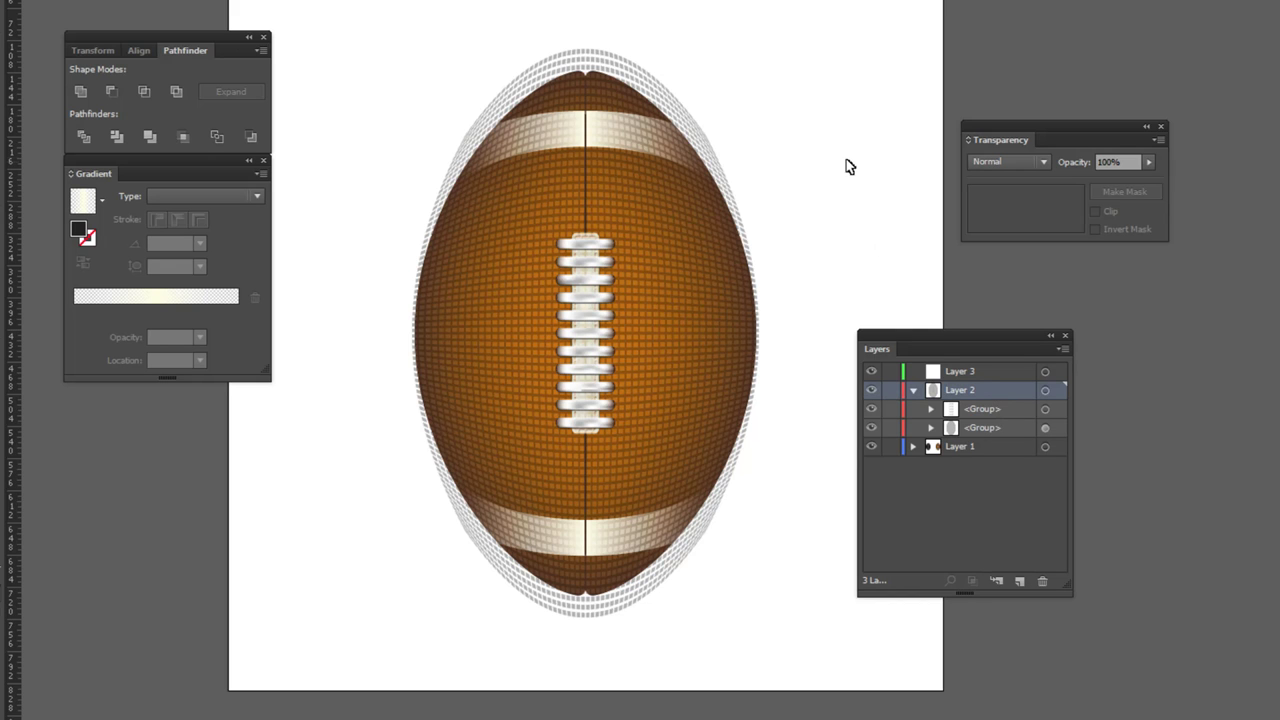
- Paste the ball outline in front and clip the grid texture group to it
key(ctrl+f)
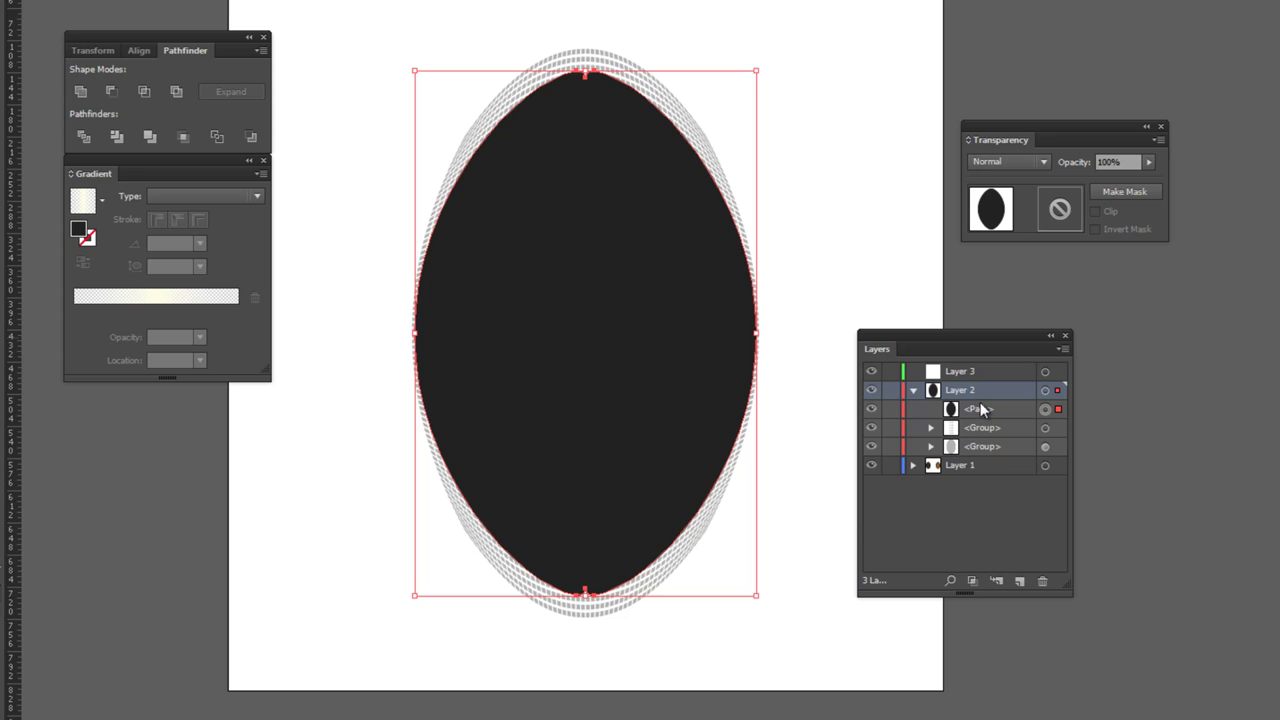
click(677, 112)
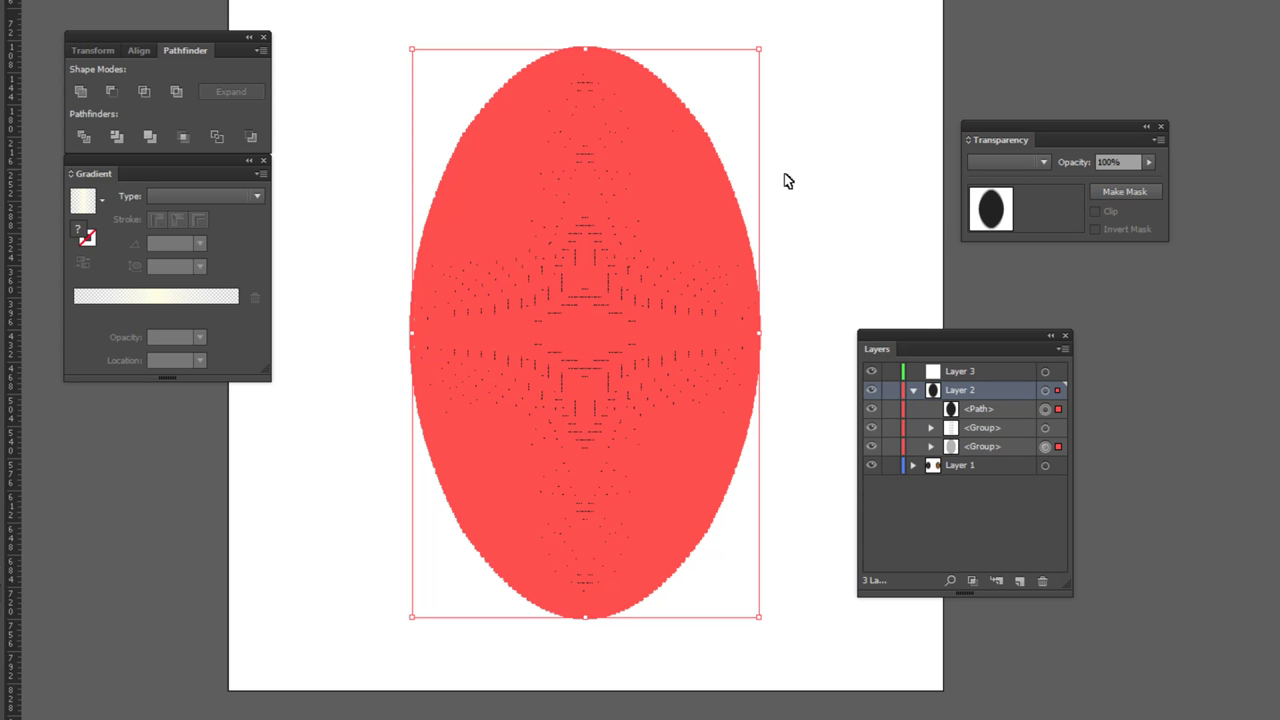
key(ctrl+7)
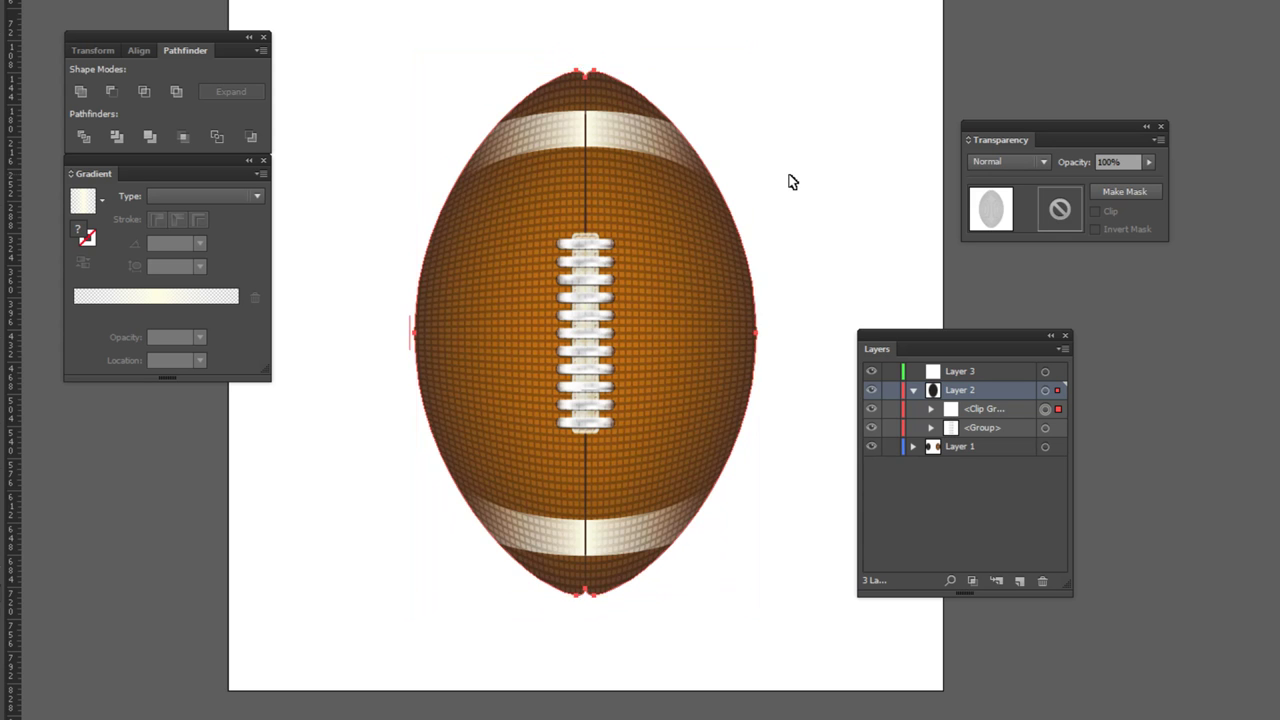
click(812, 184)
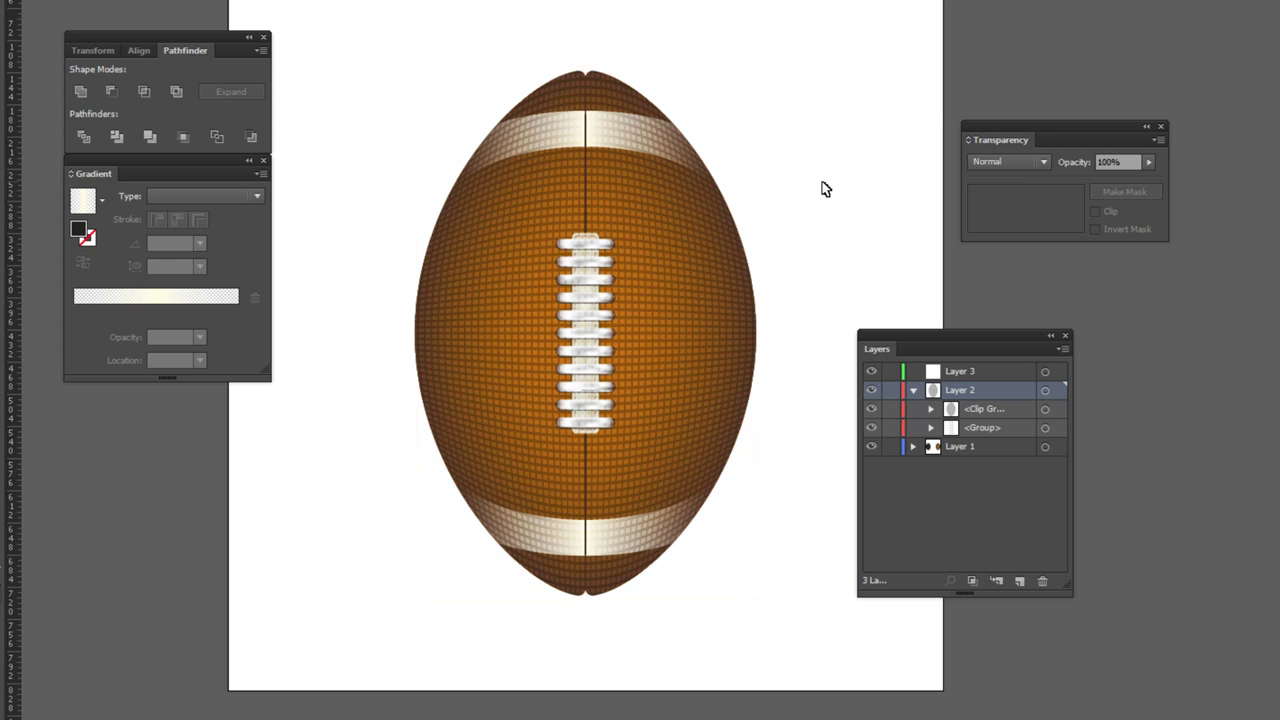
key(ctrl+minus)
key(ctrl+plus)
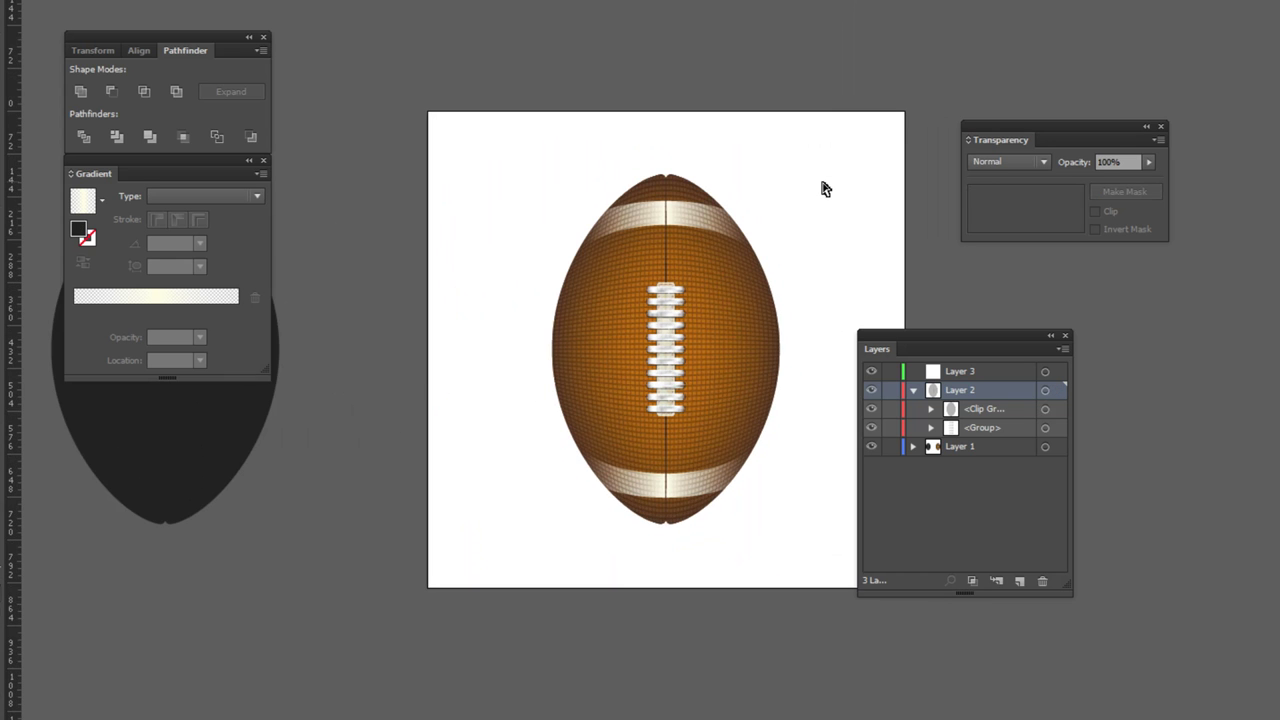
- Drag the Clip Group row below <Group> in Layer 2 after checking its visibility
key(ctrl+plus)
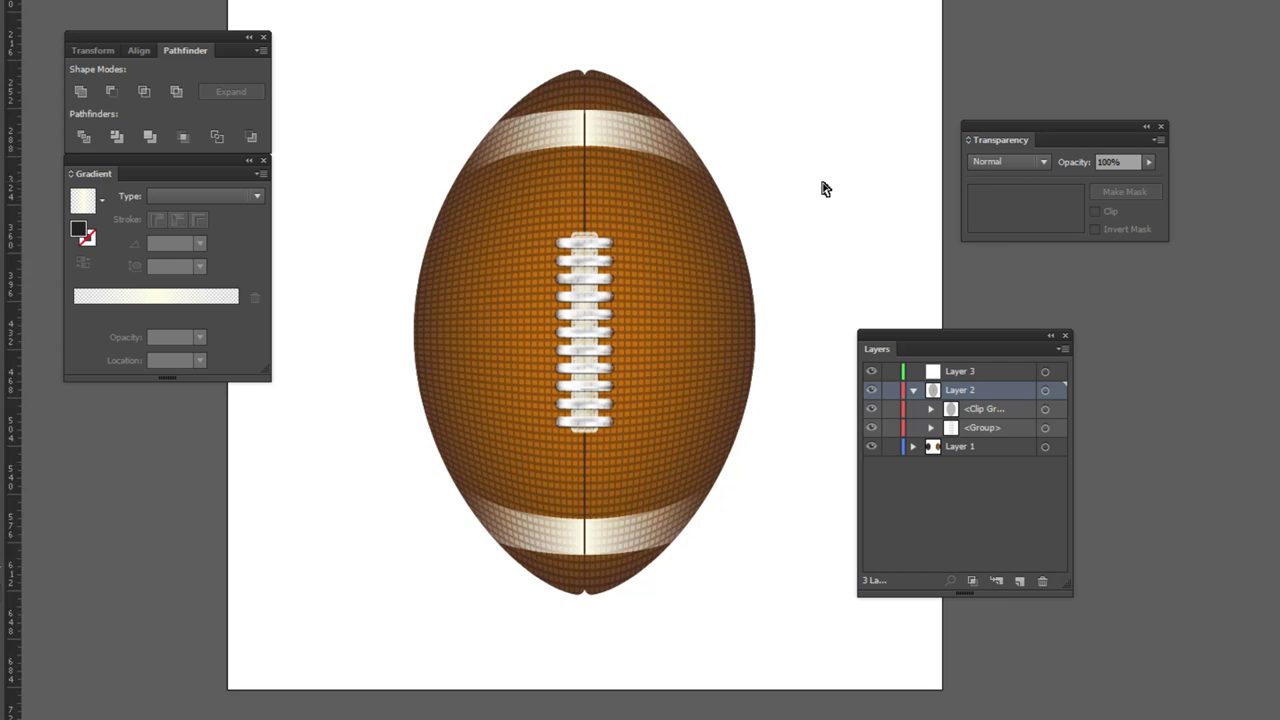
key(ctrl+minus)
key(ctrl+plus)
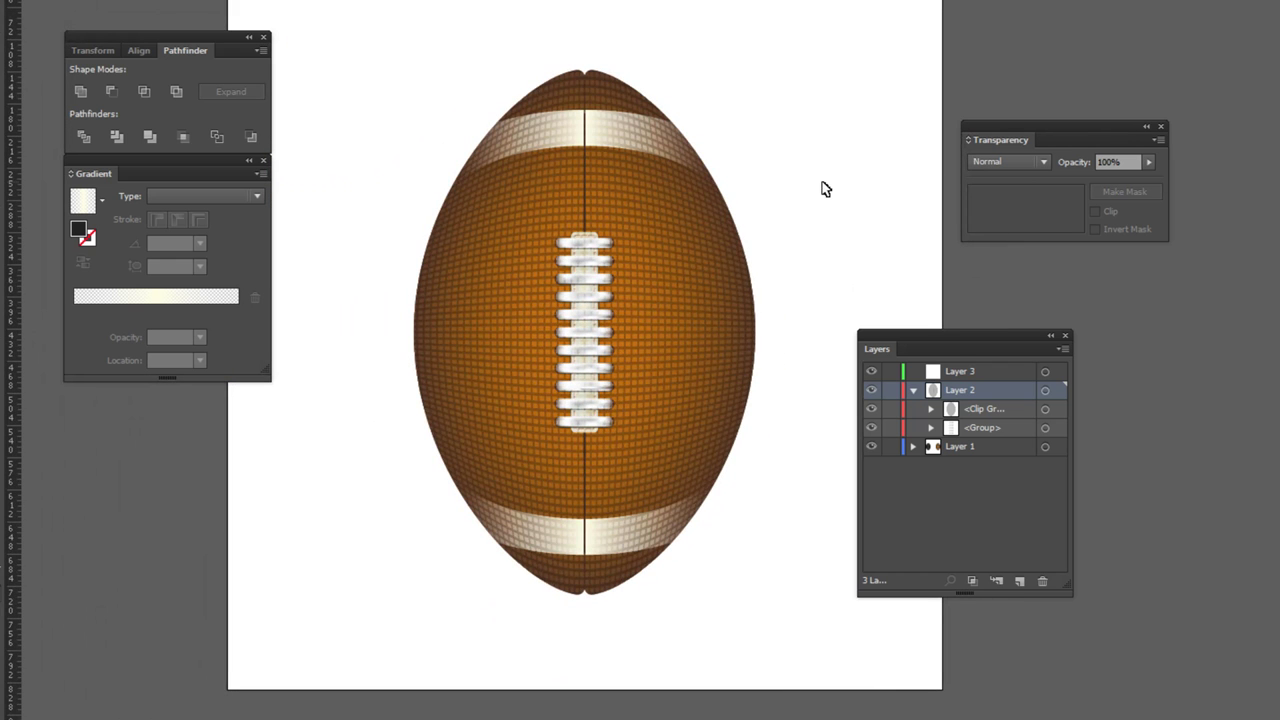
scroll(781, 337, up, 2)
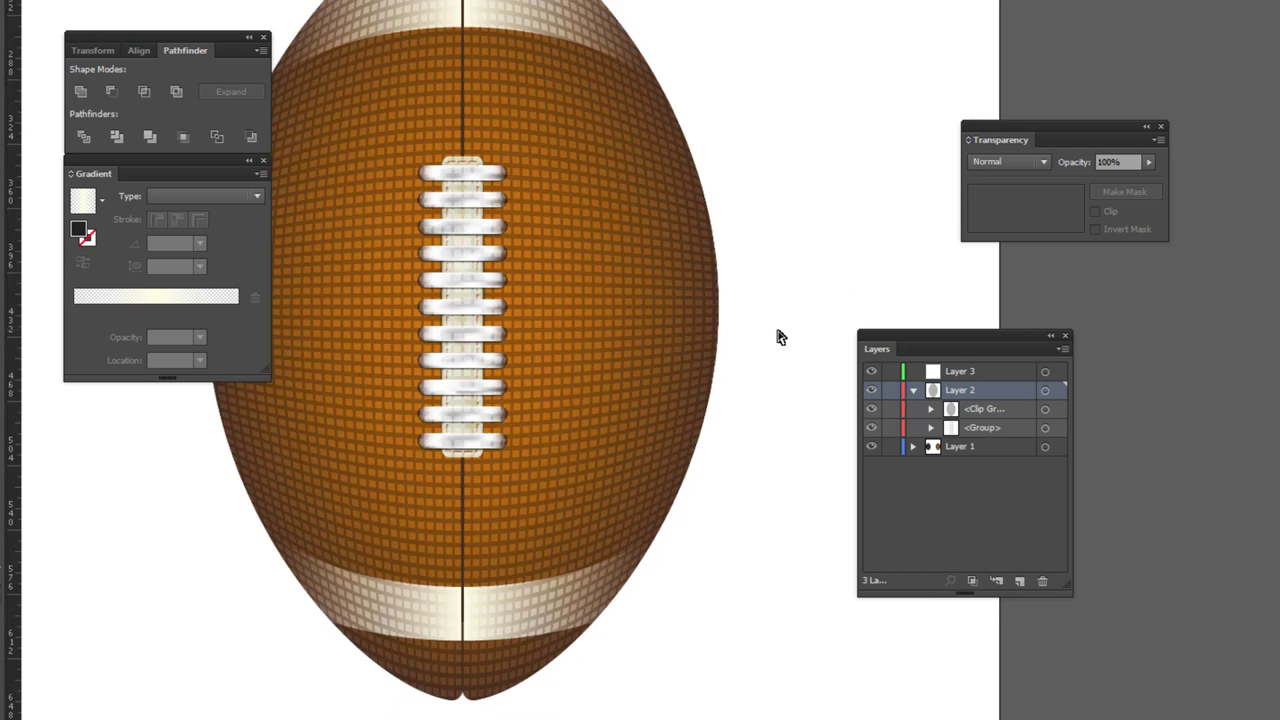
scroll(781, 337, up, 1)
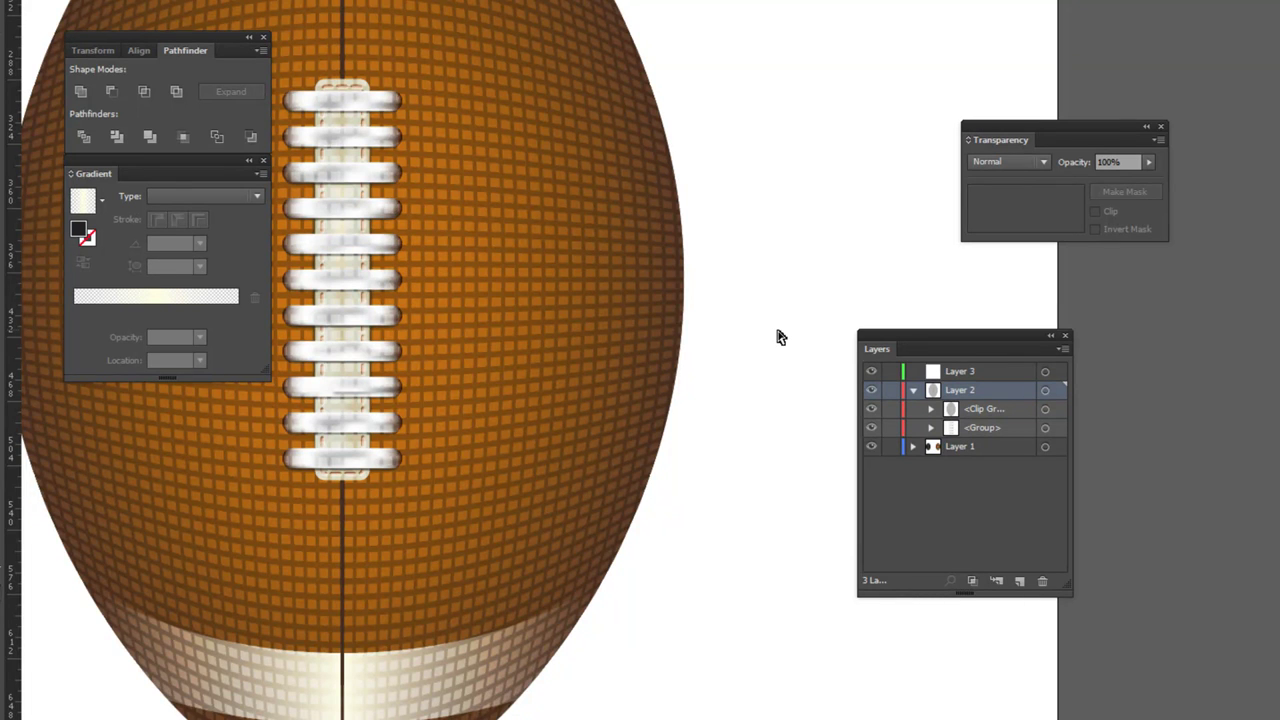
scroll(781, 337, down, 1)
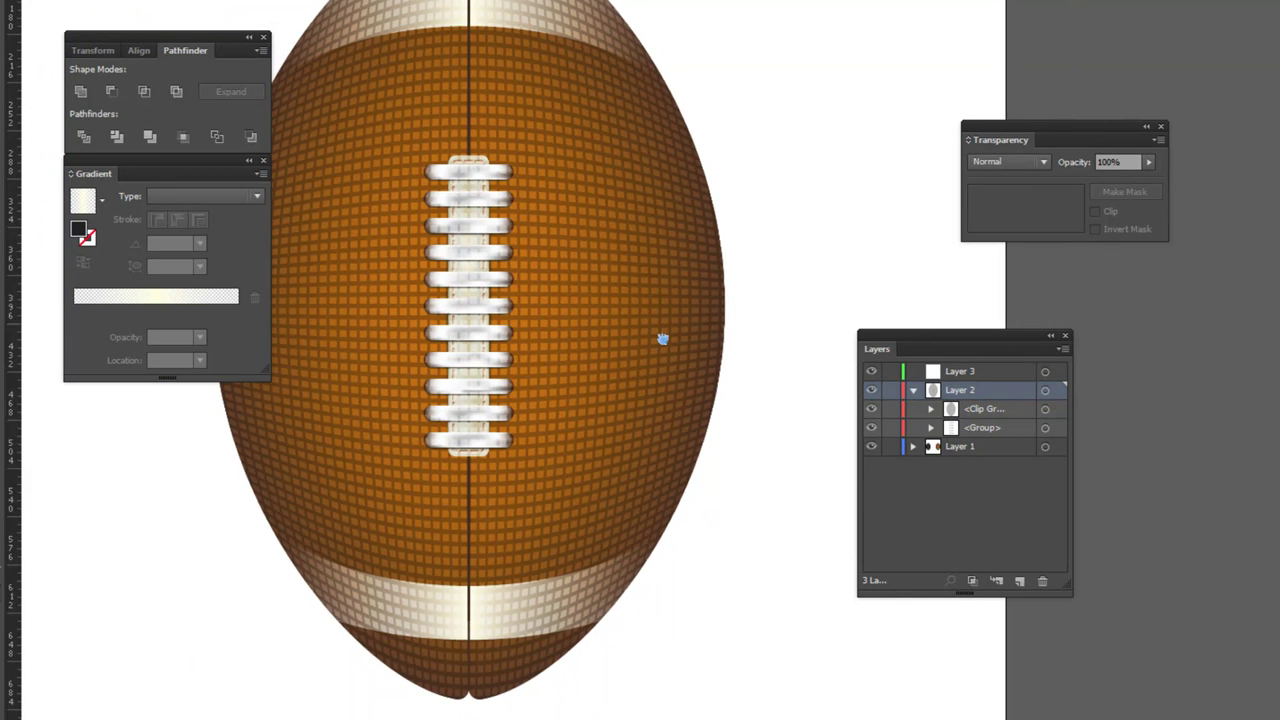
drag(662, 339, 718, 374)
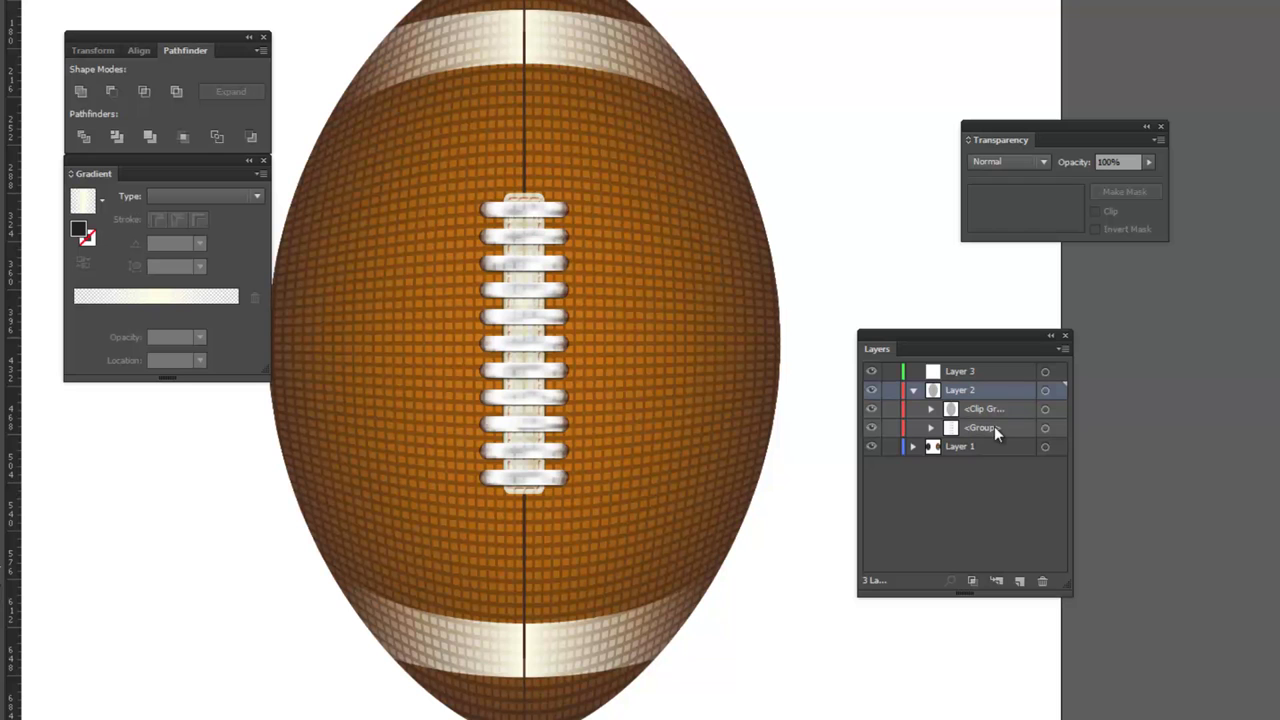
click(871, 410)
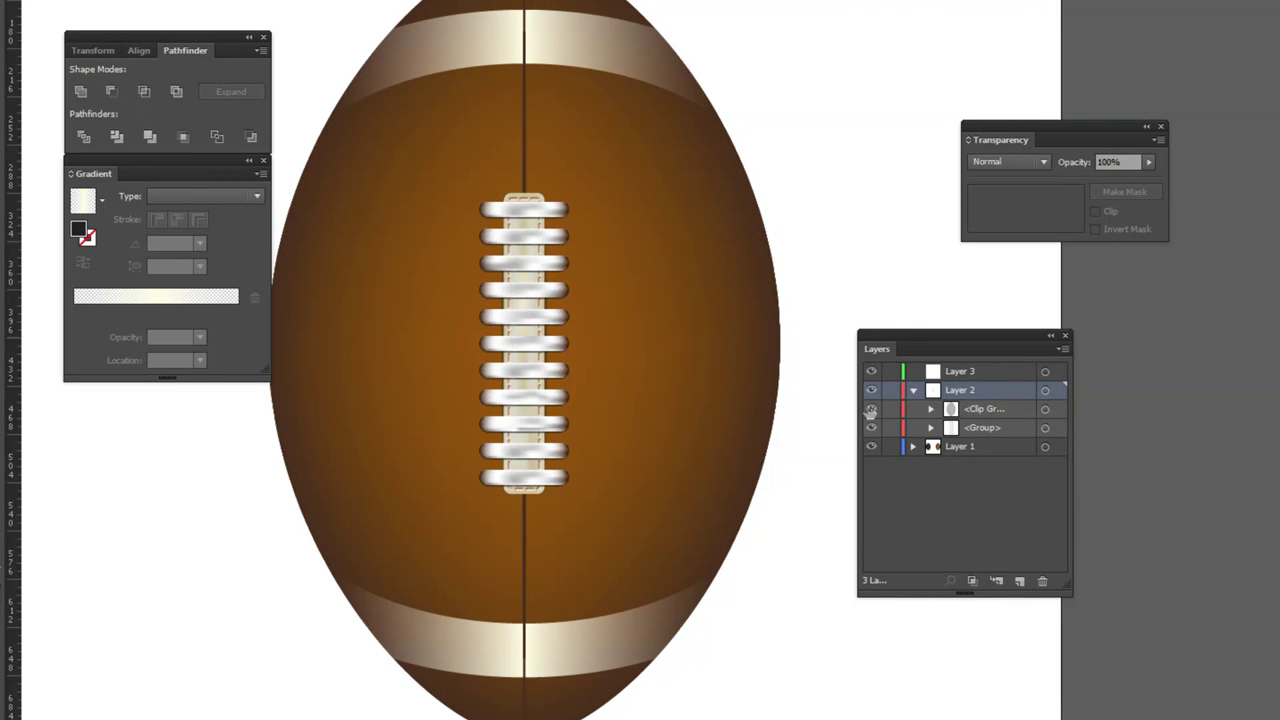
click(871, 410)
click(990, 409)
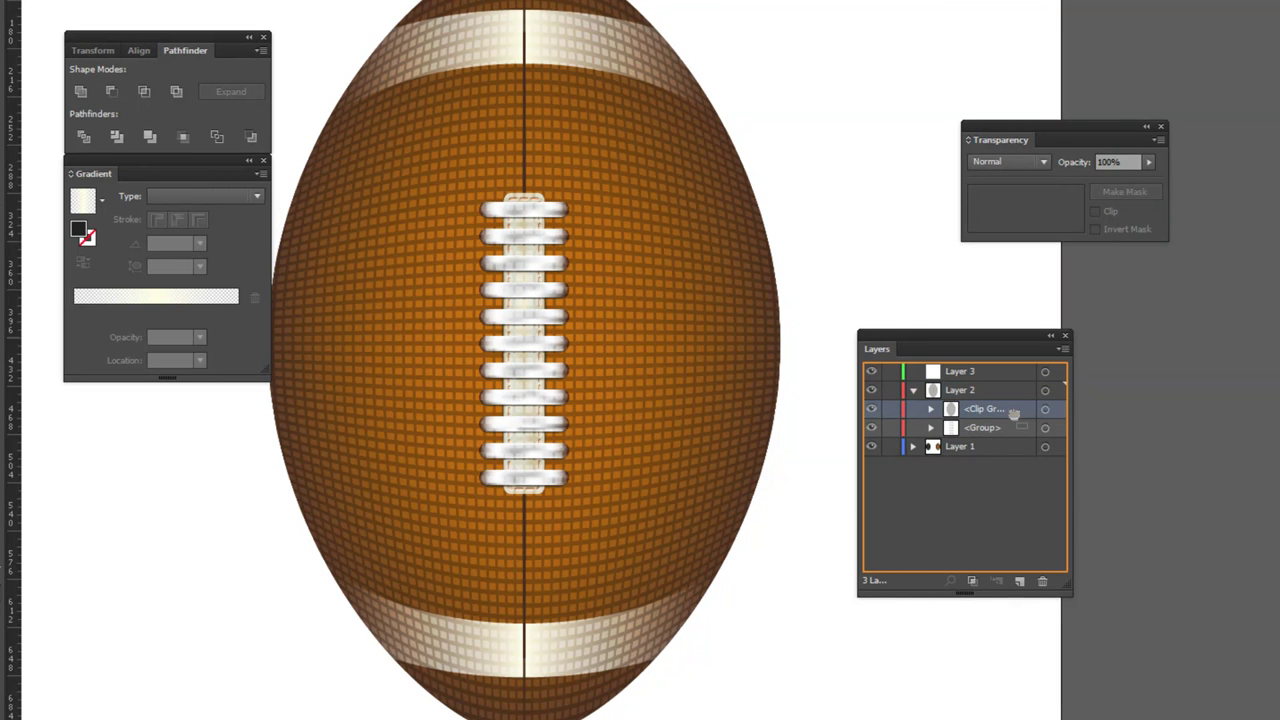
drag(1016, 435, 1016, 435)
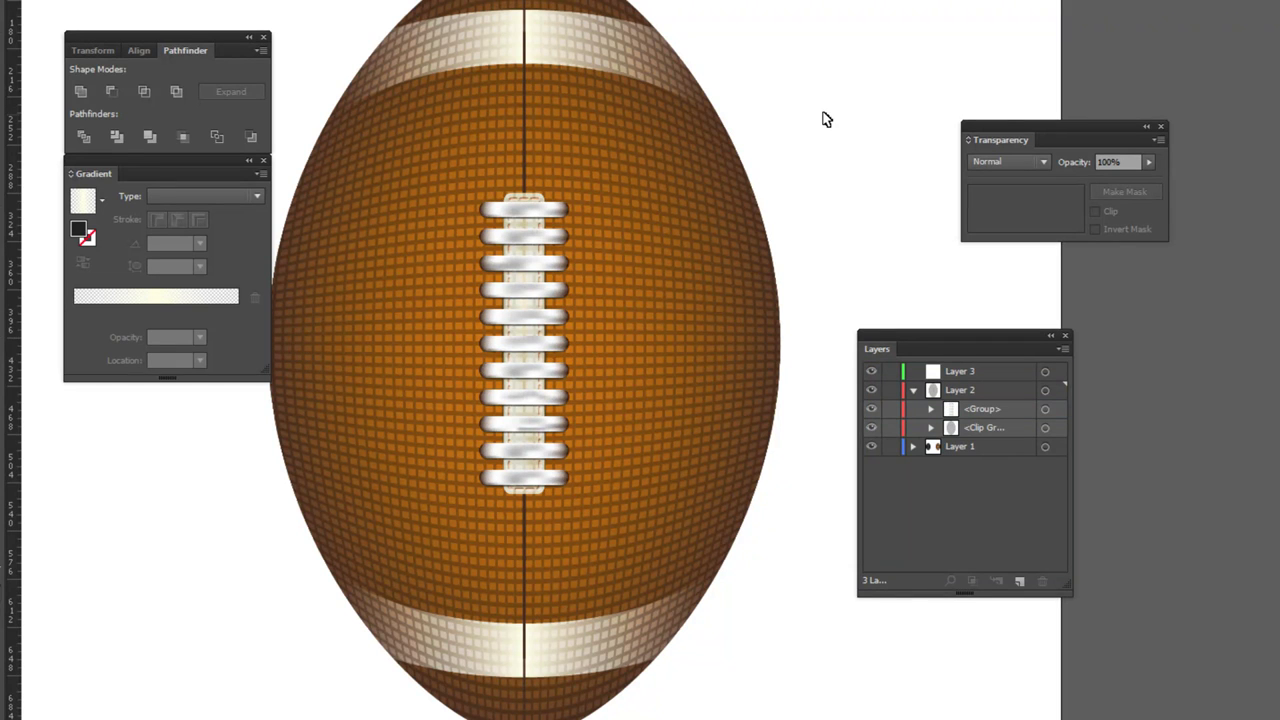
- Set the Clip Group's Transparency opacity to 40% (after trying 50%)
click(1044, 428)
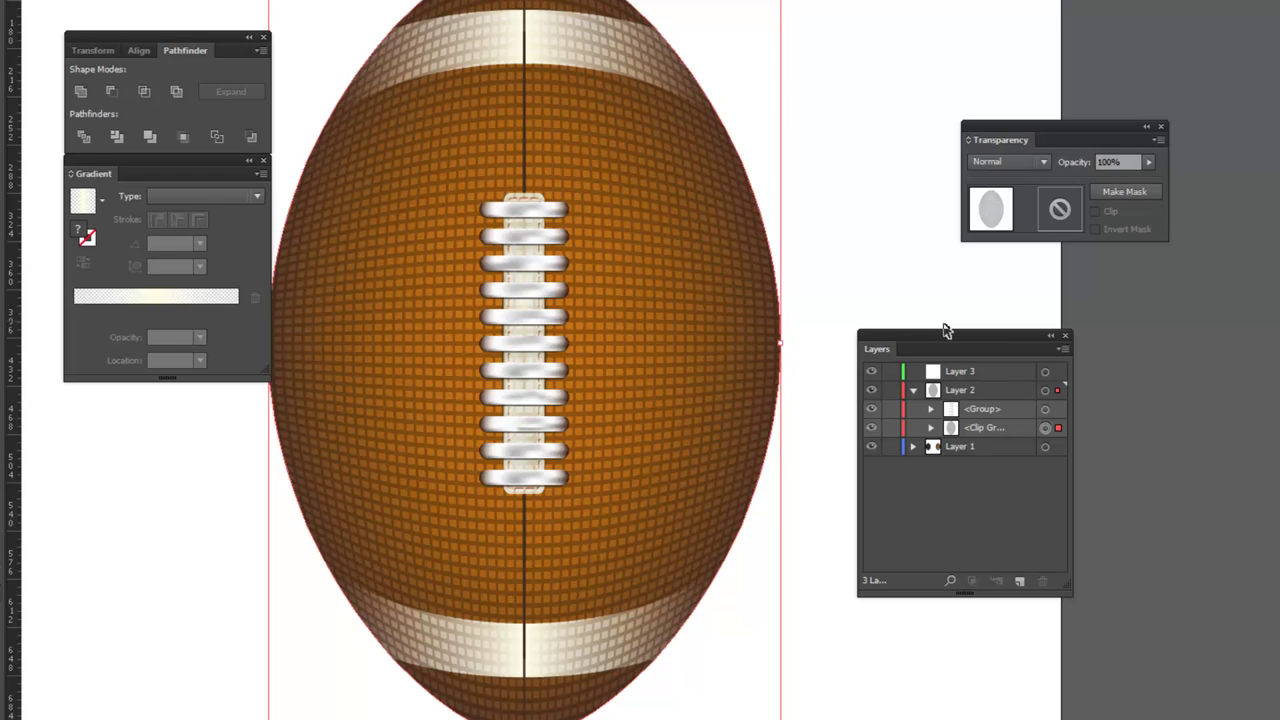
click(1112, 162)
text(50)
key(Return)
click(1114, 164)
text(40)
key(Return)
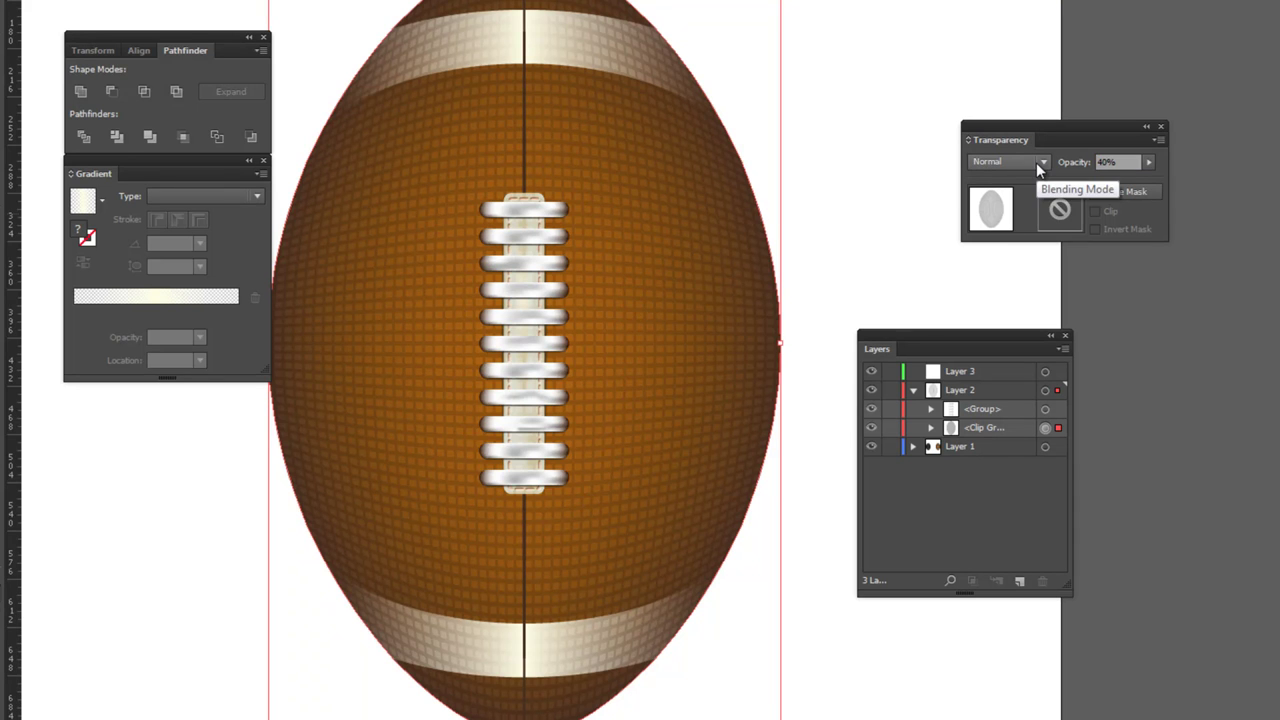
click(860, 230)
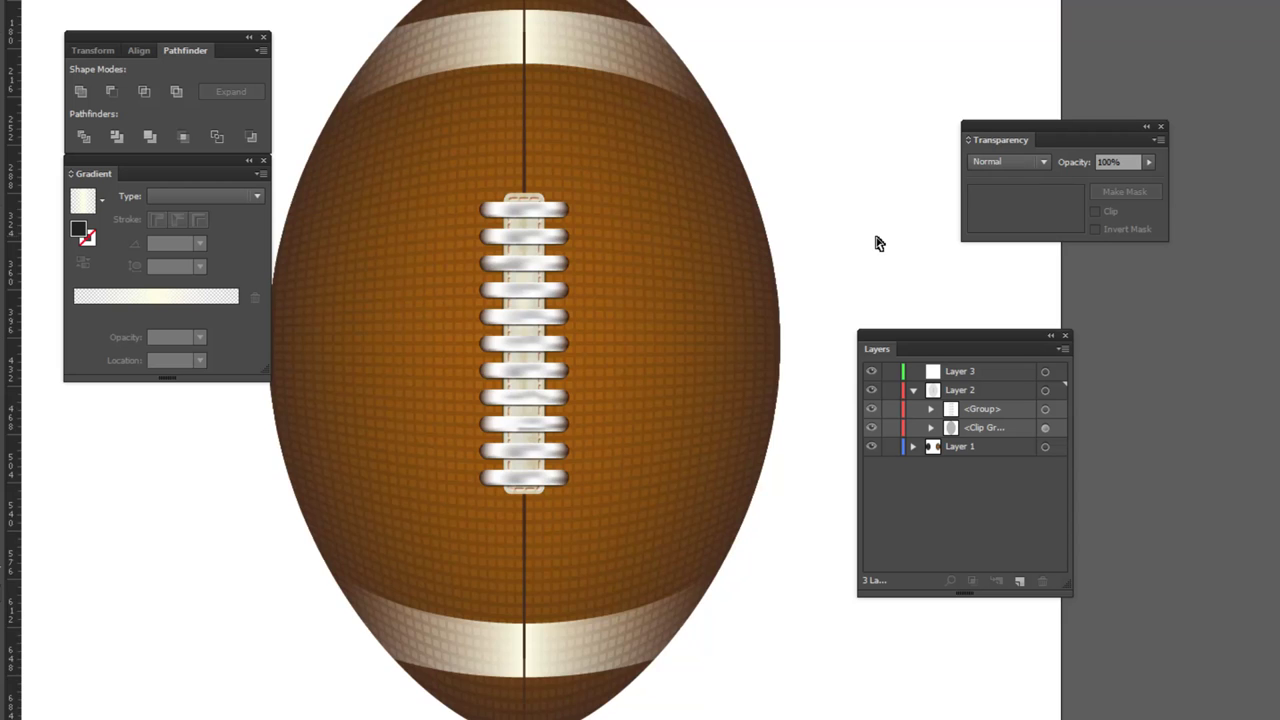
key(ctrl+minus)
key(ctrl+minus)
- In Layer 1, draw a black radial-gradient circle and squash it into a flat ellipse
key(ctrl+plus)
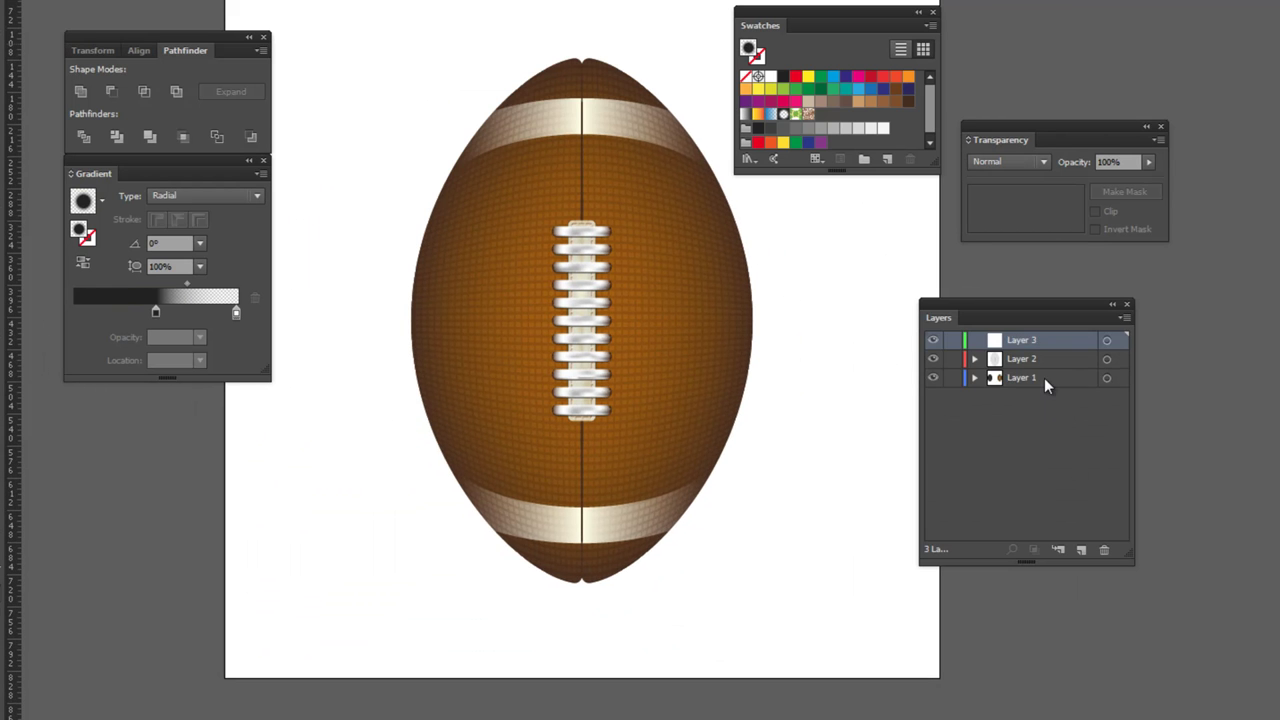
click(1044, 378)
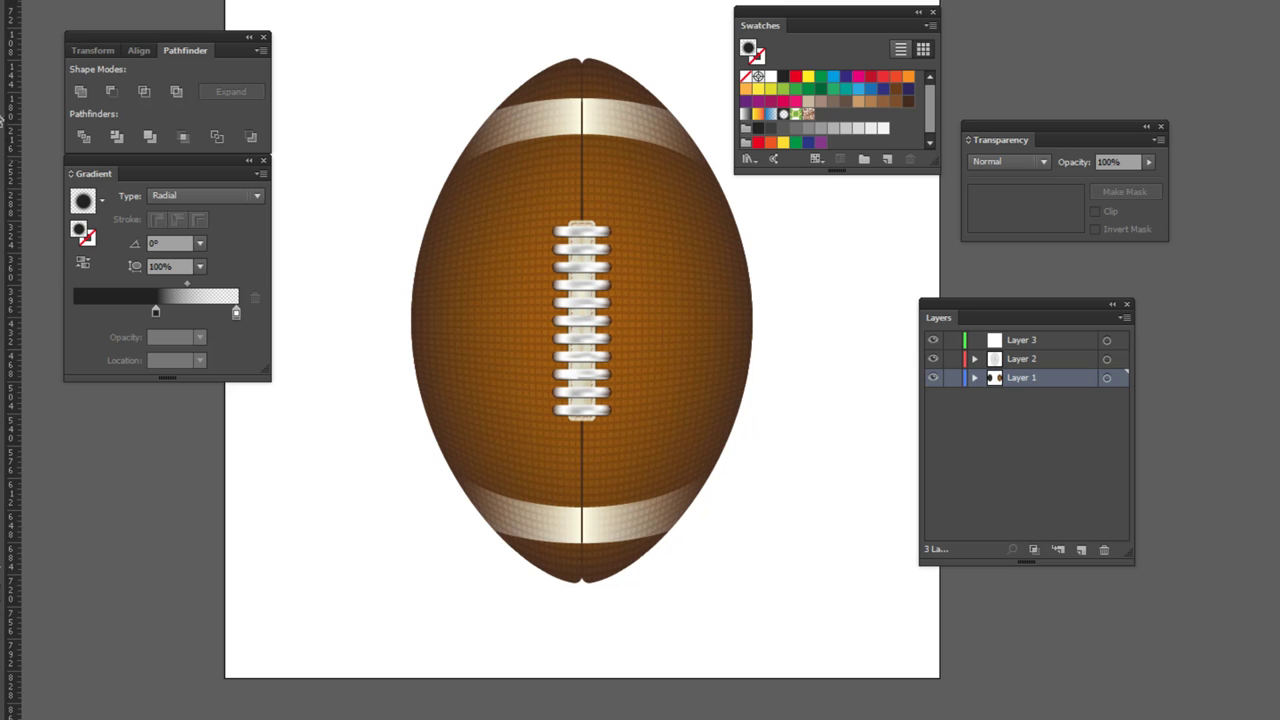
drag(341, 447, 487, 583)
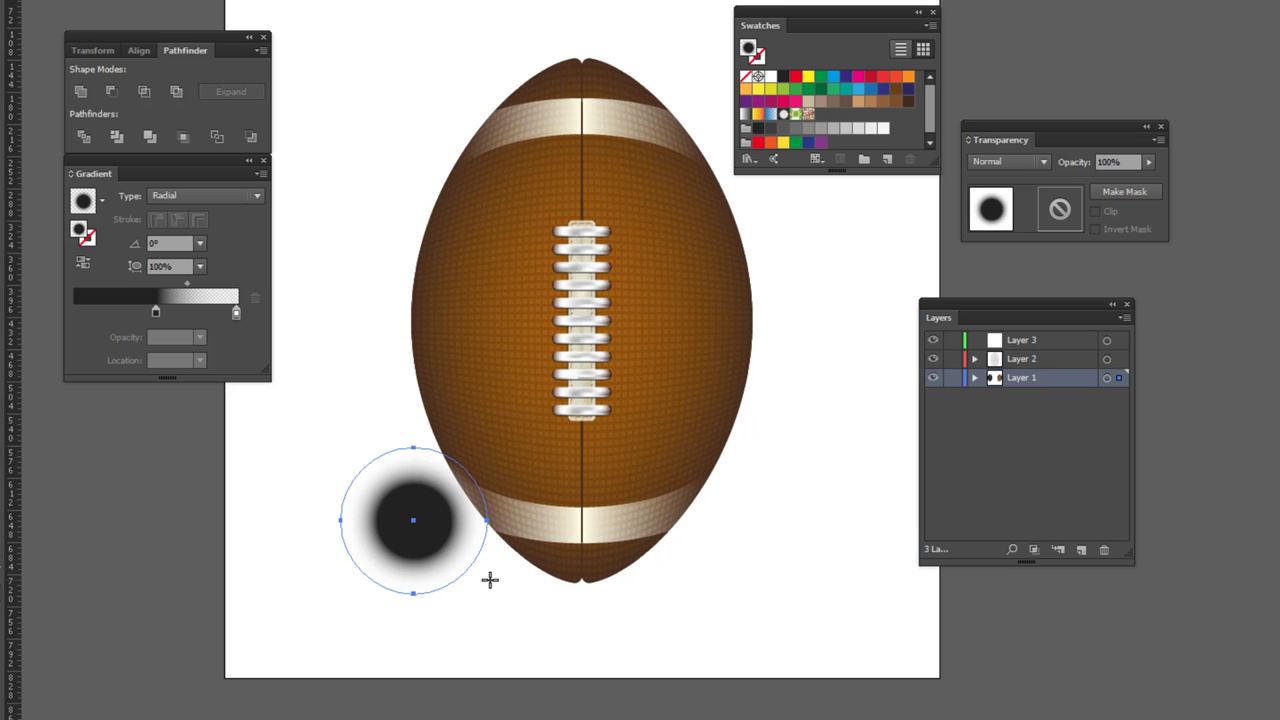
key(v)
drag(413, 447, 418, 563)
key(ctrl+shift+a)
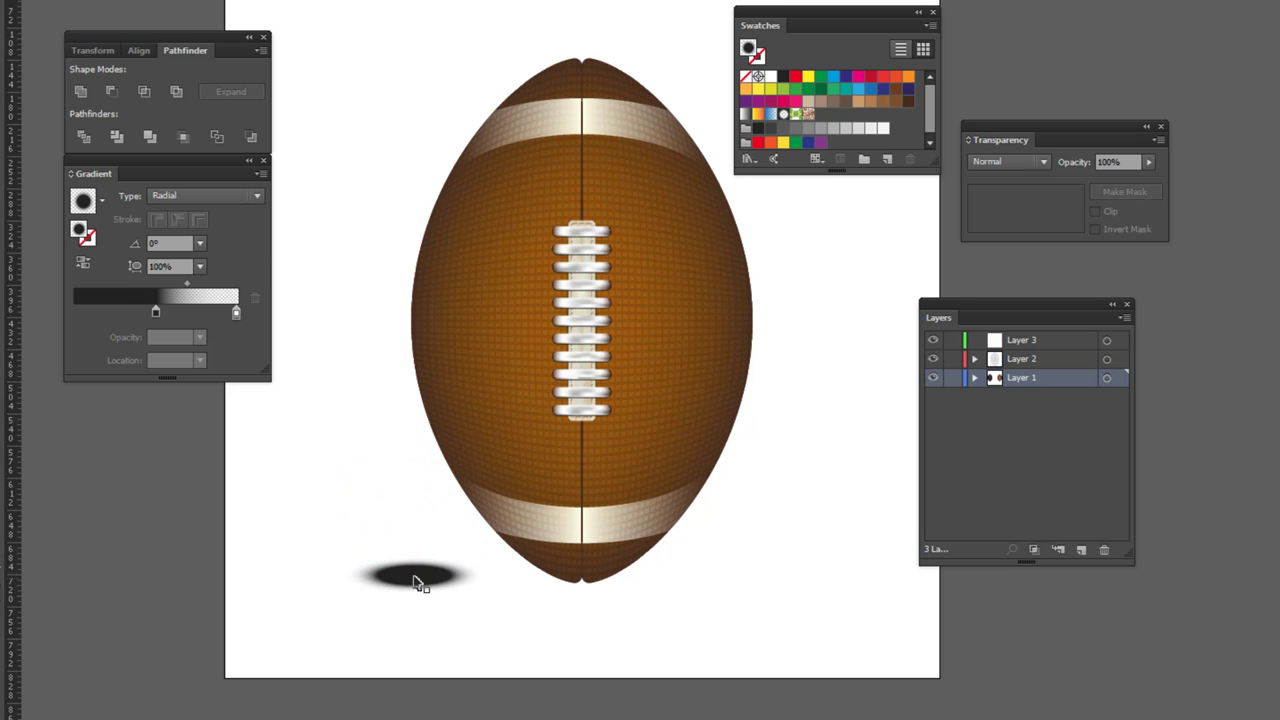
- Place the shadow under the football behind it, enlarge it, and set the dark stop to 36.63%
drag(418, 583, 587, 593)
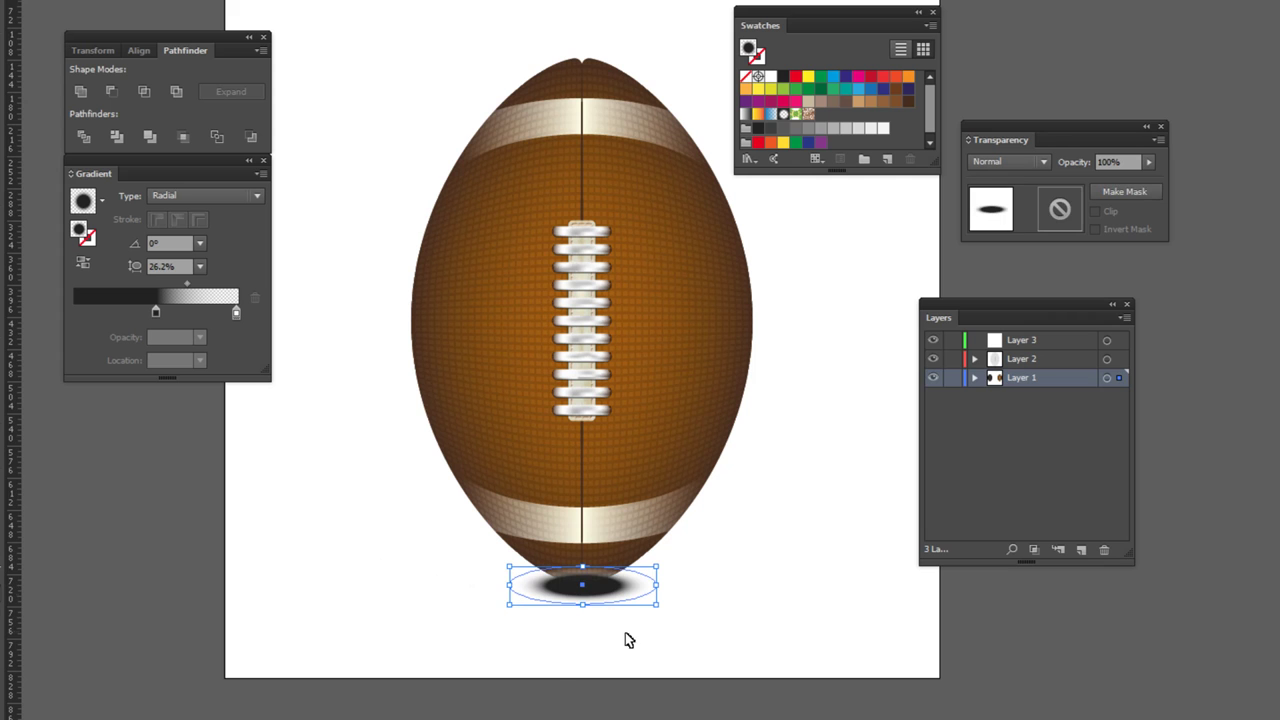
key(ctrl+shift+bracketleft)
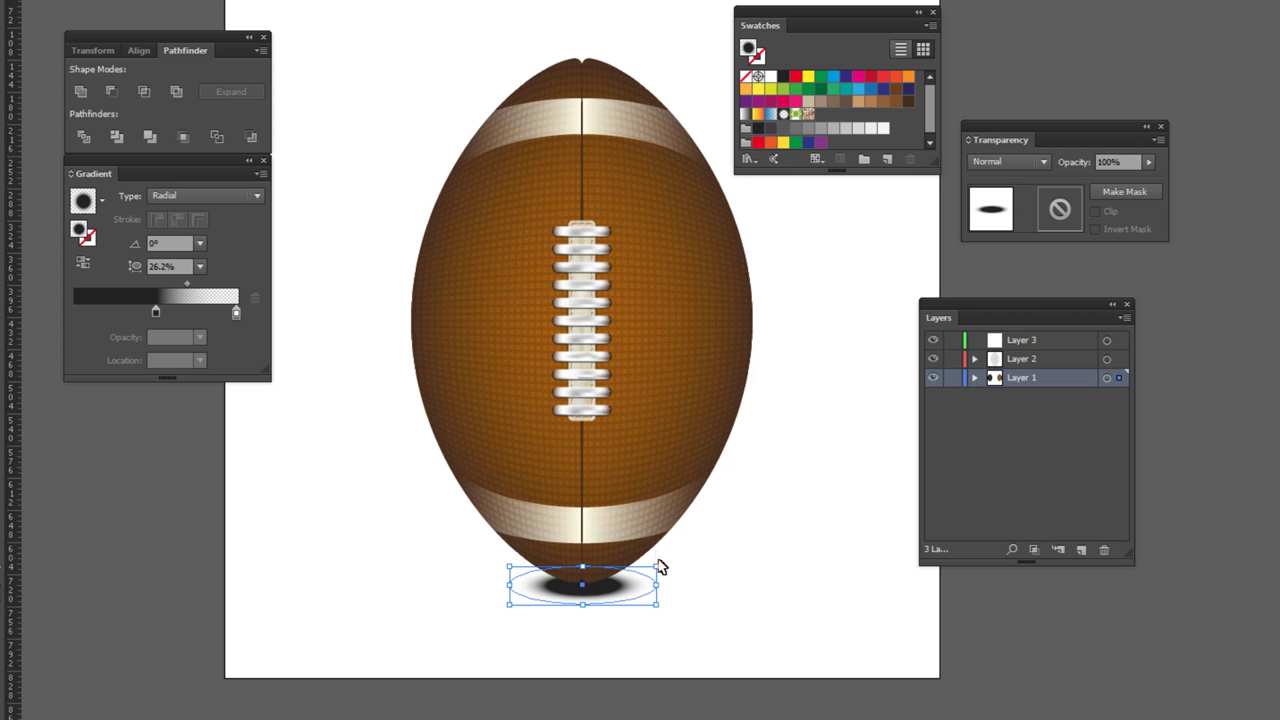
mouse_move(658, 567)
mouse_down()
mouse_move(716, 550)
mouse_move(702, 553)
mouse_up()
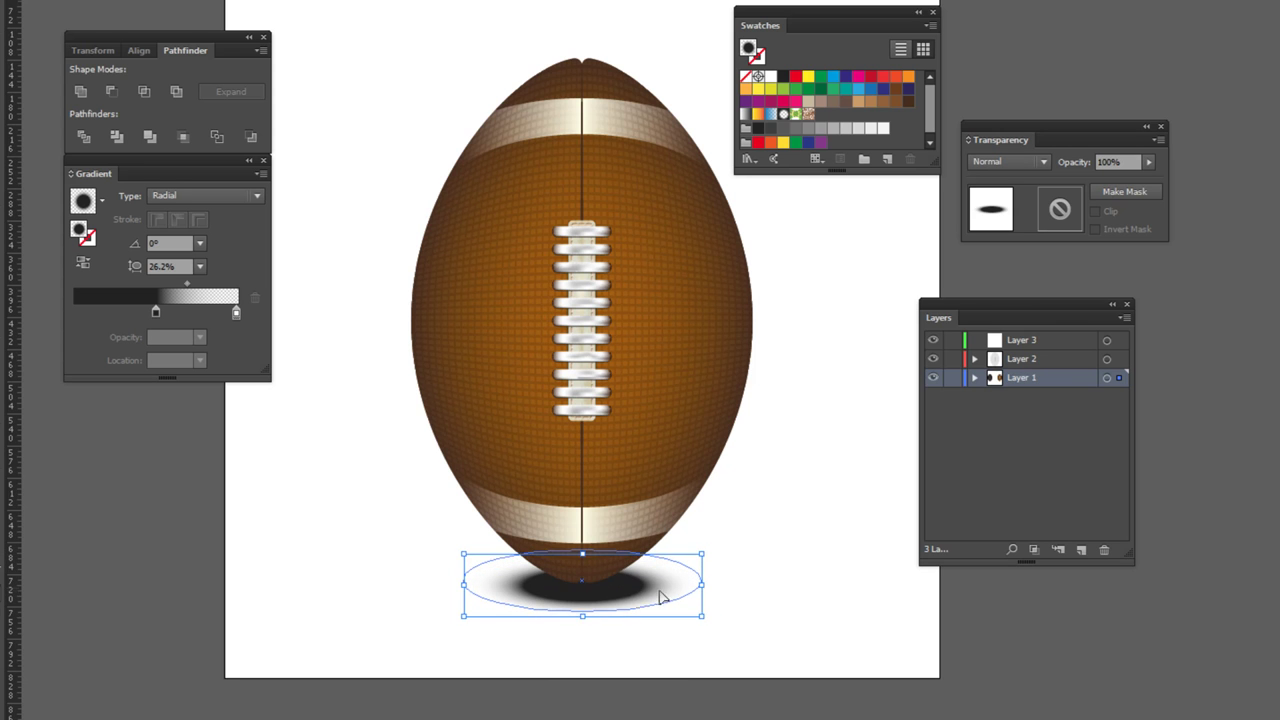
click(764, 593)
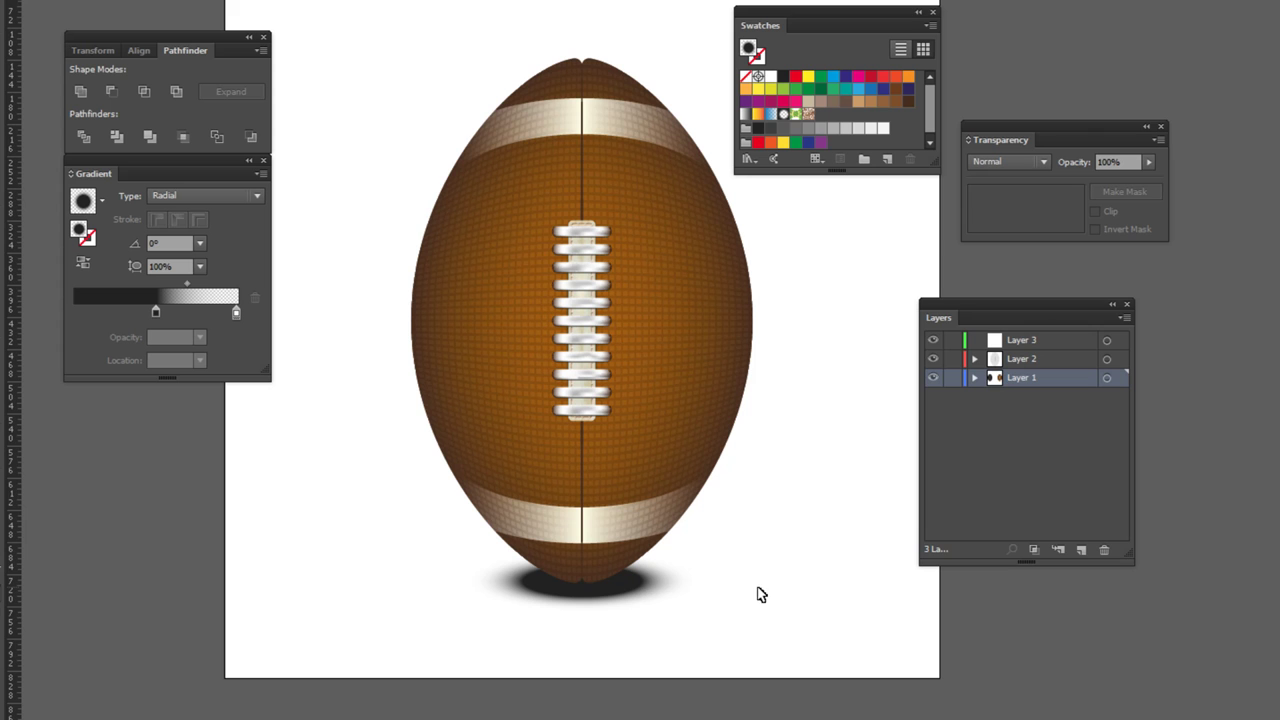
click(655, 597)
mouse_move(156, 312)
mouse_down()
mouse_move(116, 313)
mouse_move(190, 292)
mouse_up()
- Set the shadow gradient midpoint to 61.78% and hide all panels to view the football
click(783, 508)
drag(704, 376, 705, 420)
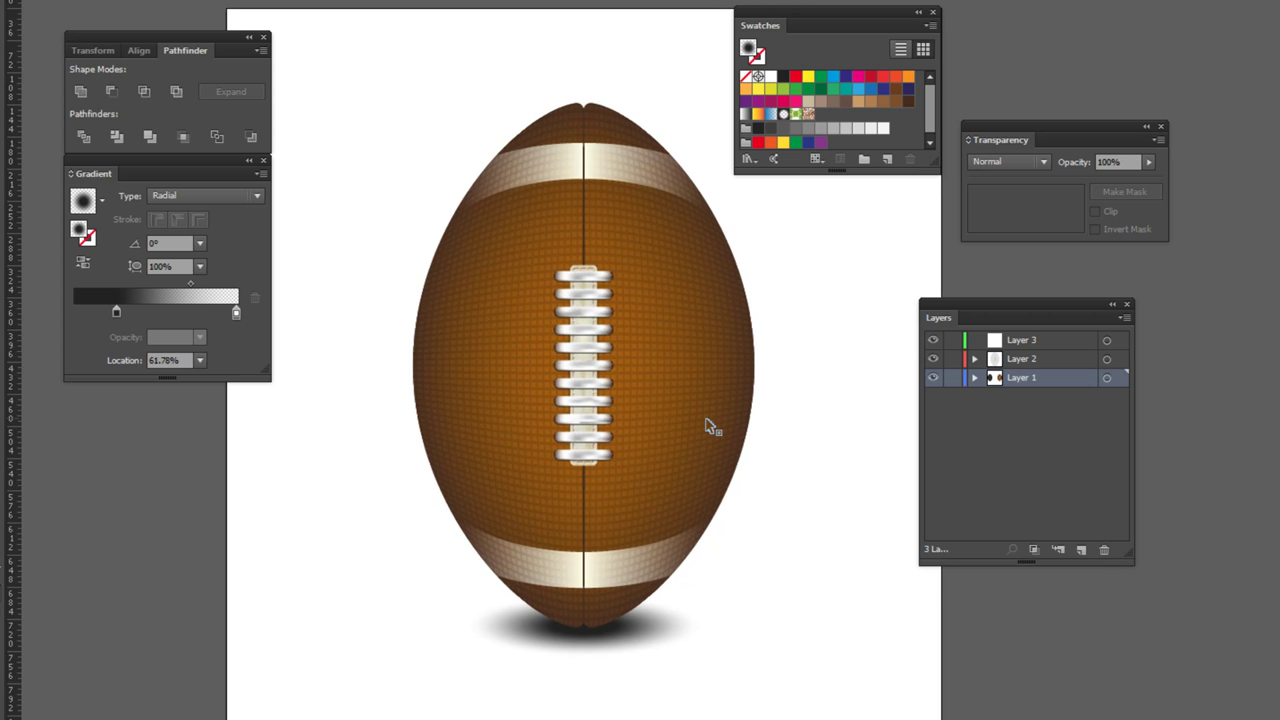
key(ctrl+minus)
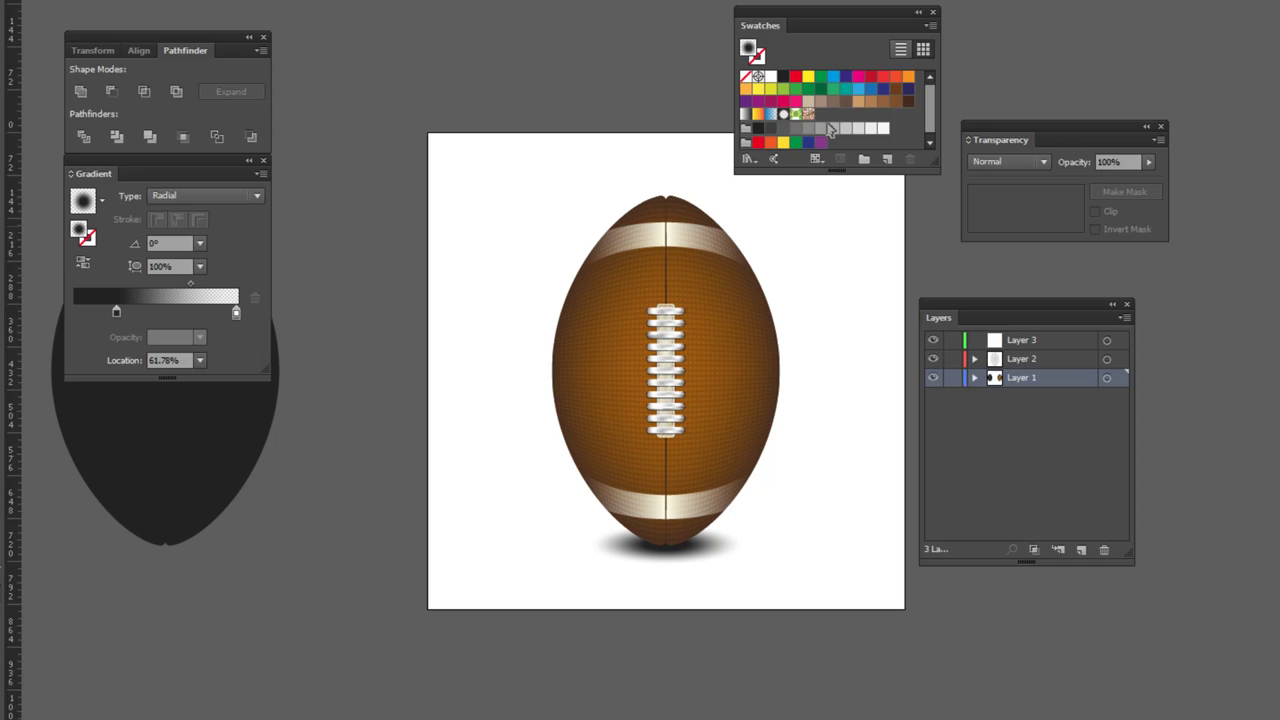
key(Tab)
drag(797, 290, 766, 292)
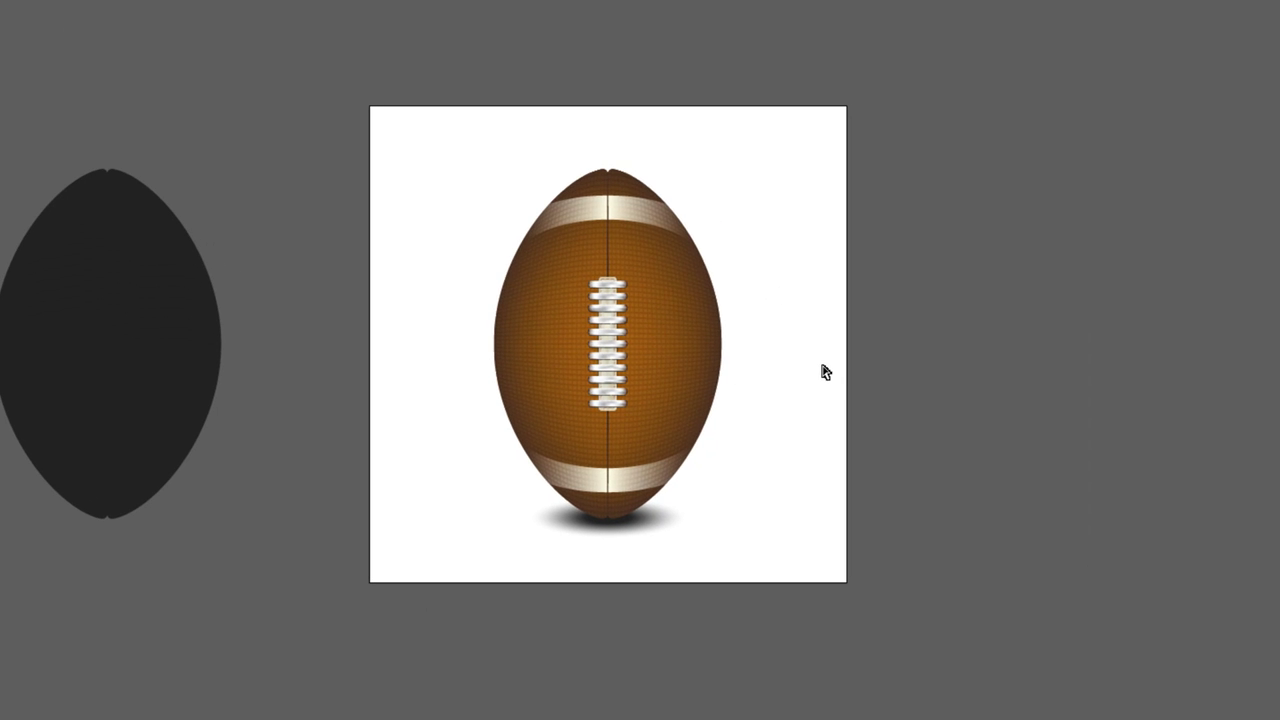
scroll(822, 372, up, 1)
drag(850, 370, 844, 404)
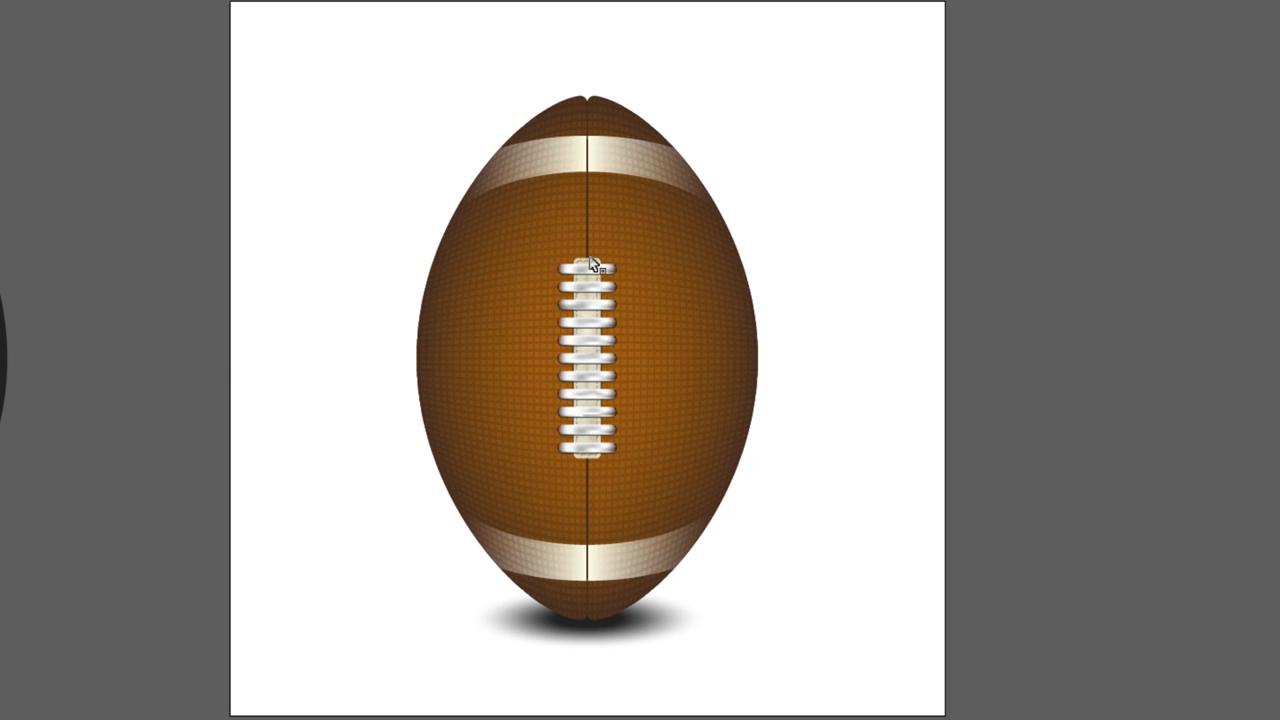
click(655, 630)
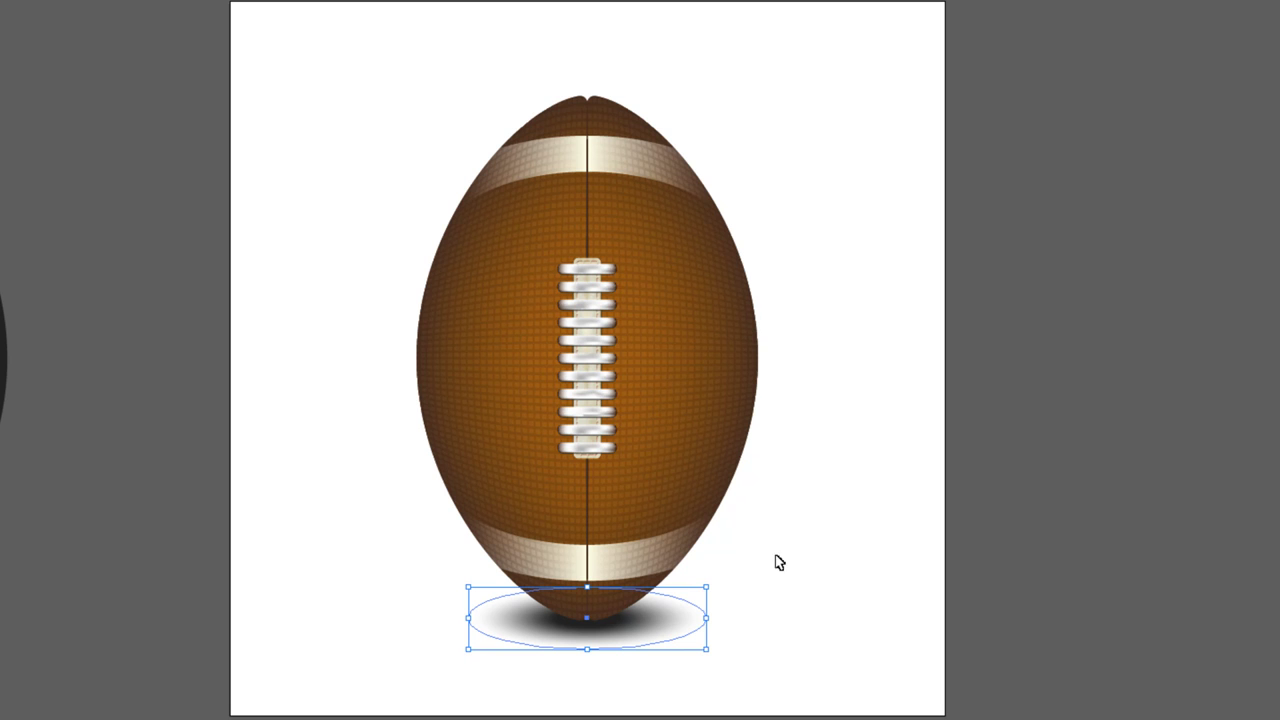
click(828, 432)
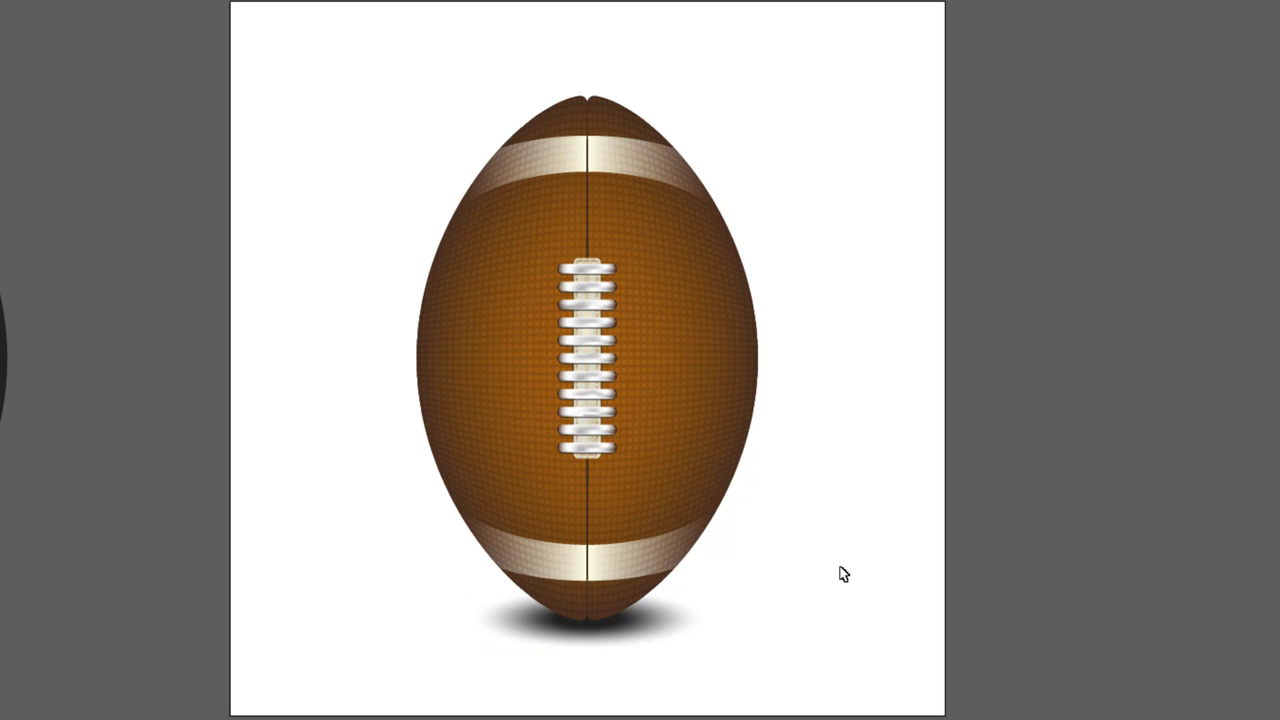